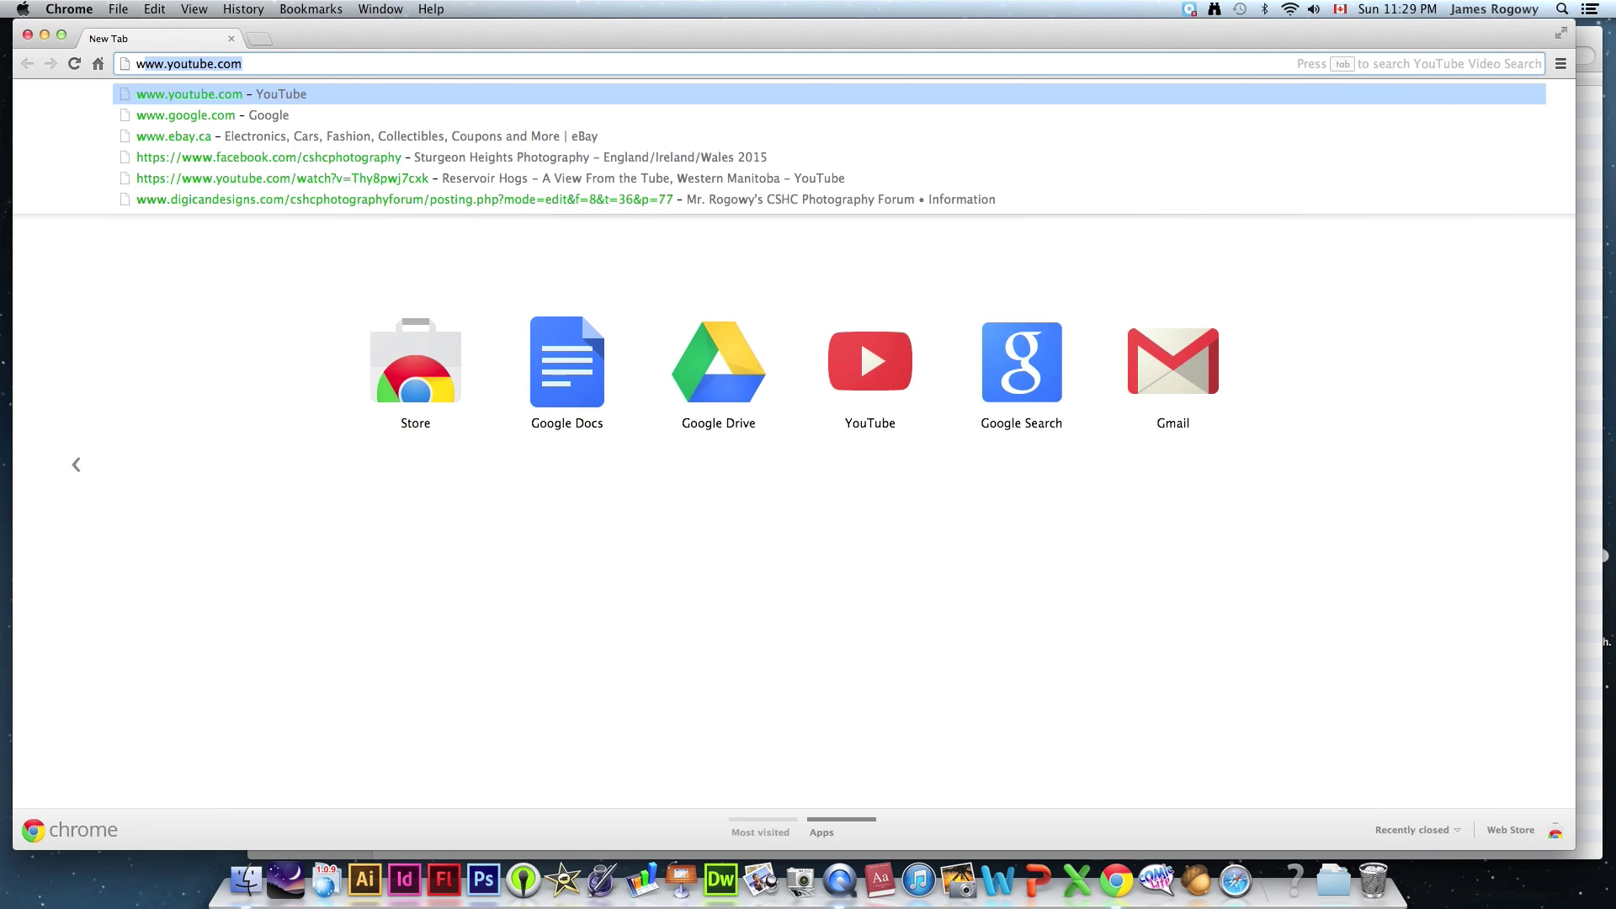
Step: Load Google and search for 'chronograph photography'
key(Return)
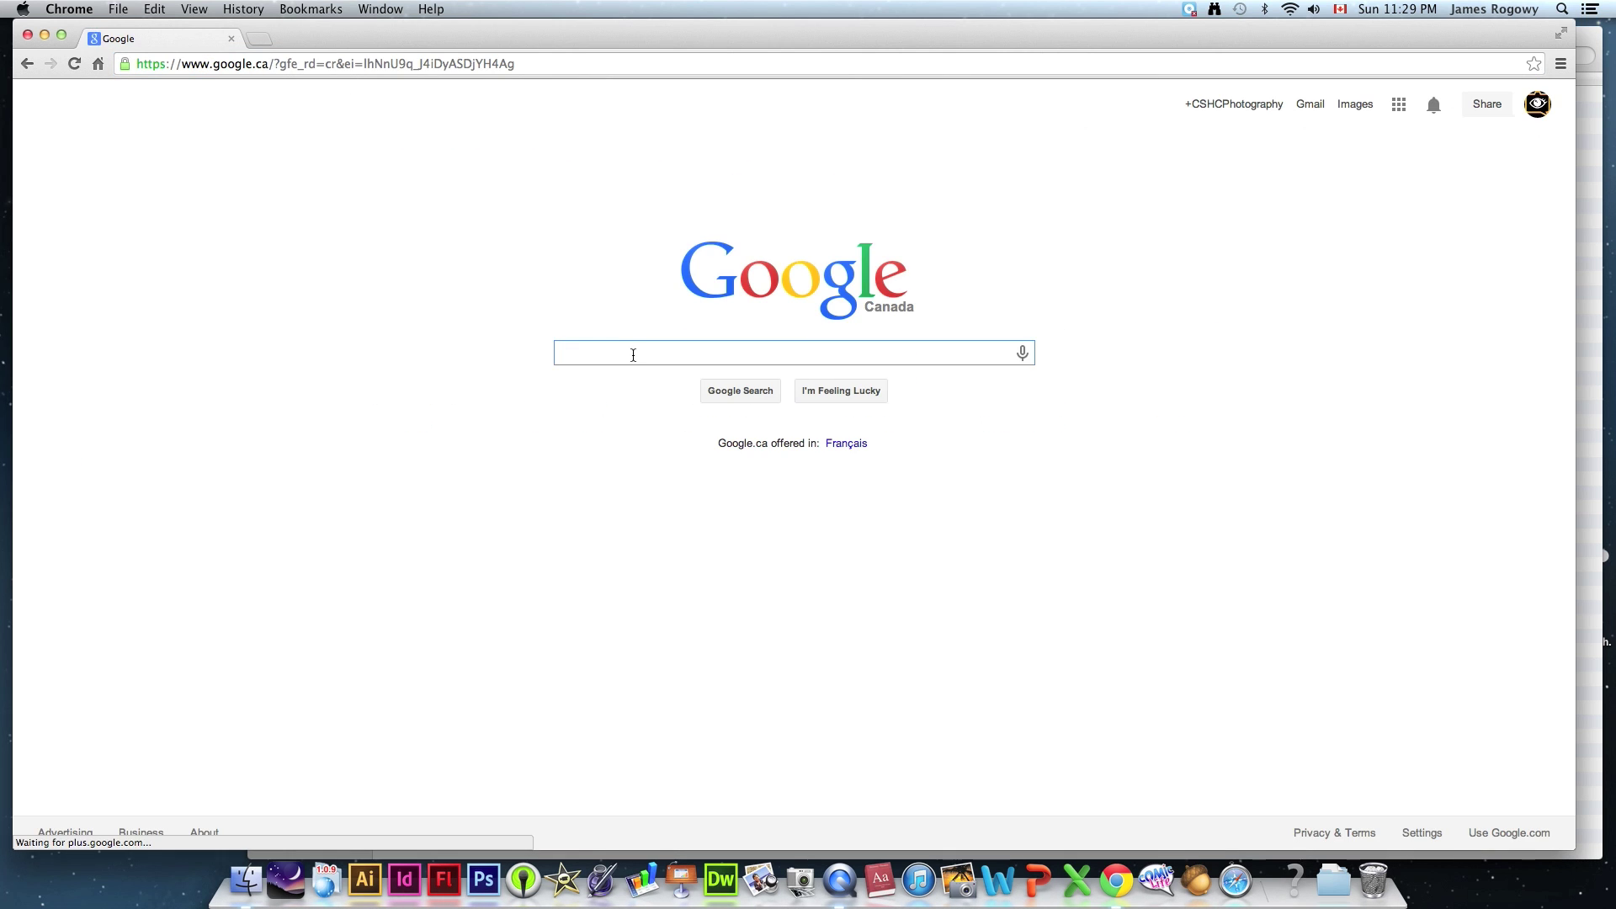
text(chrono)
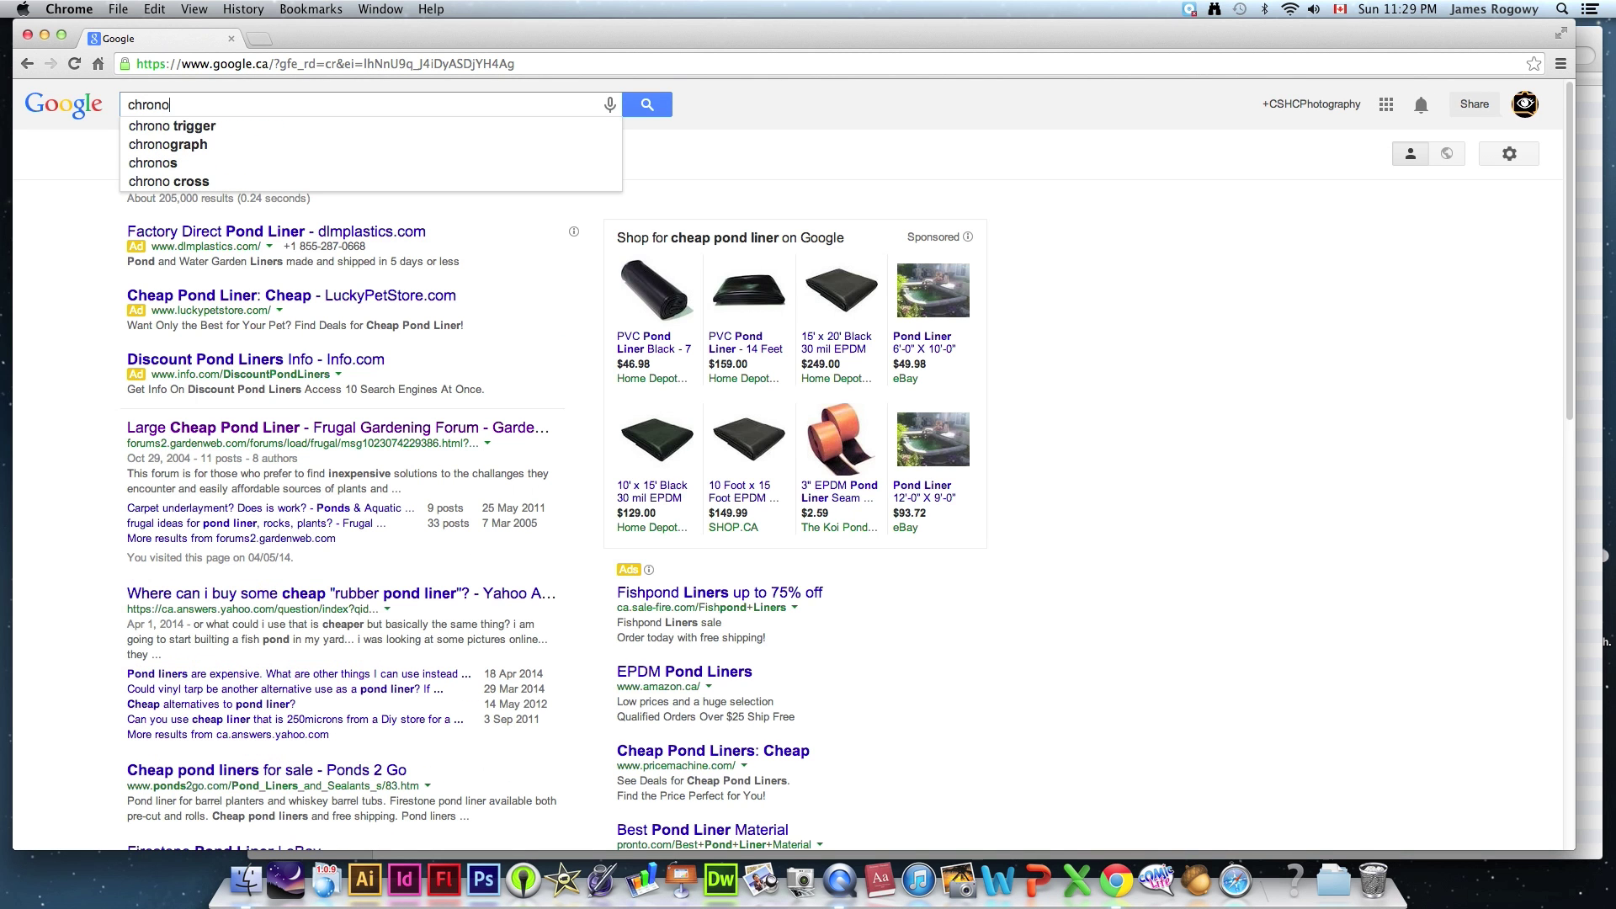
text(graph )
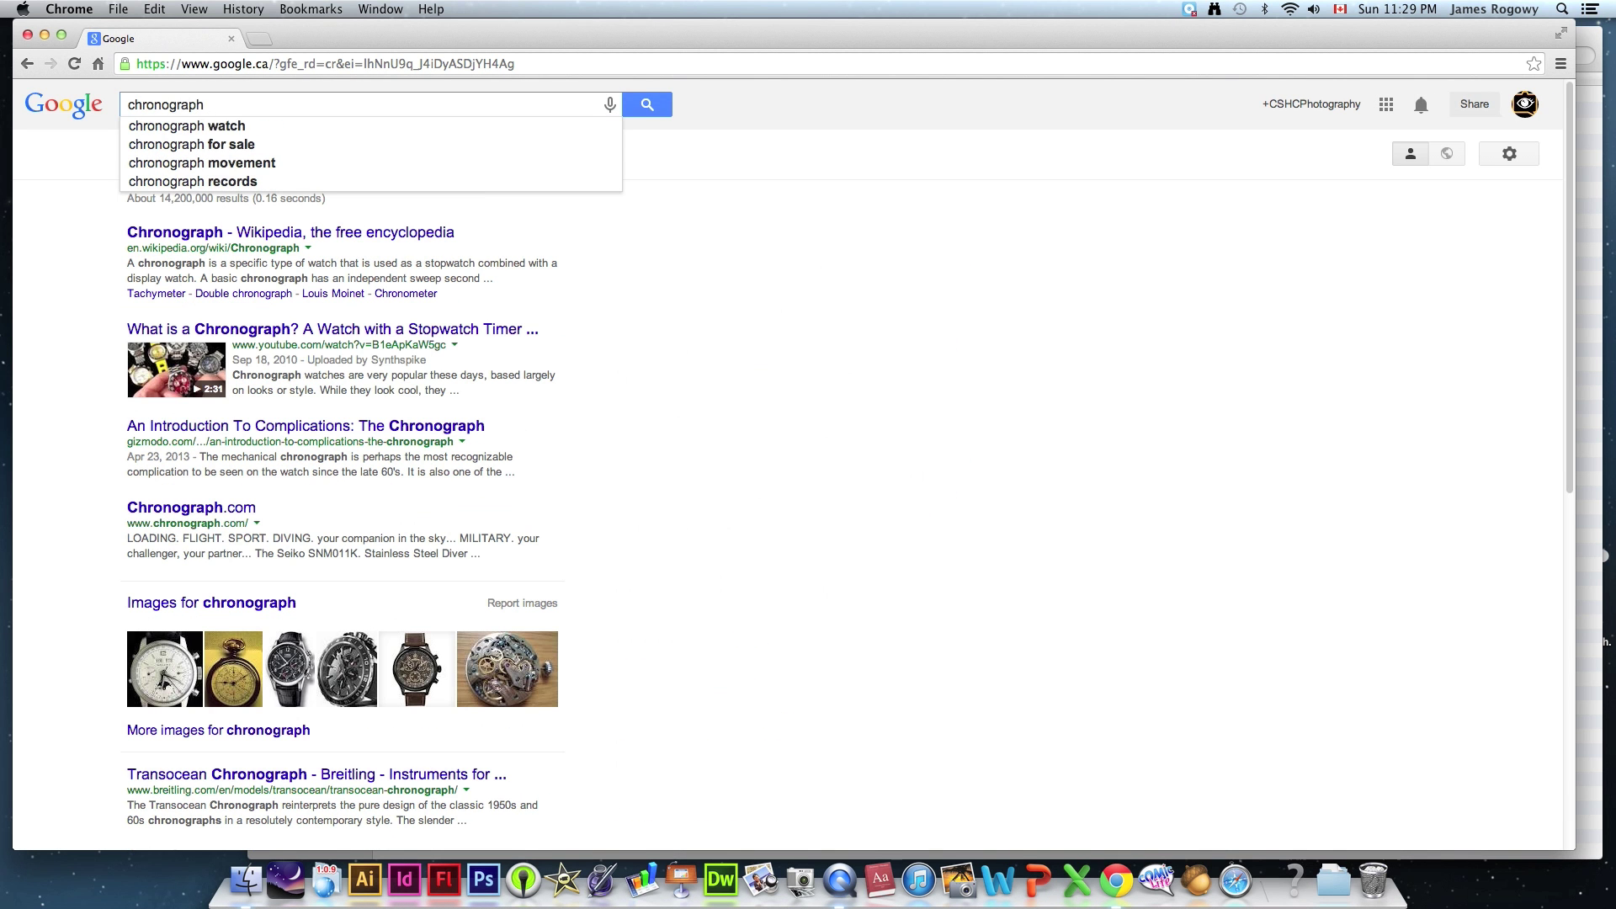
text(pho)
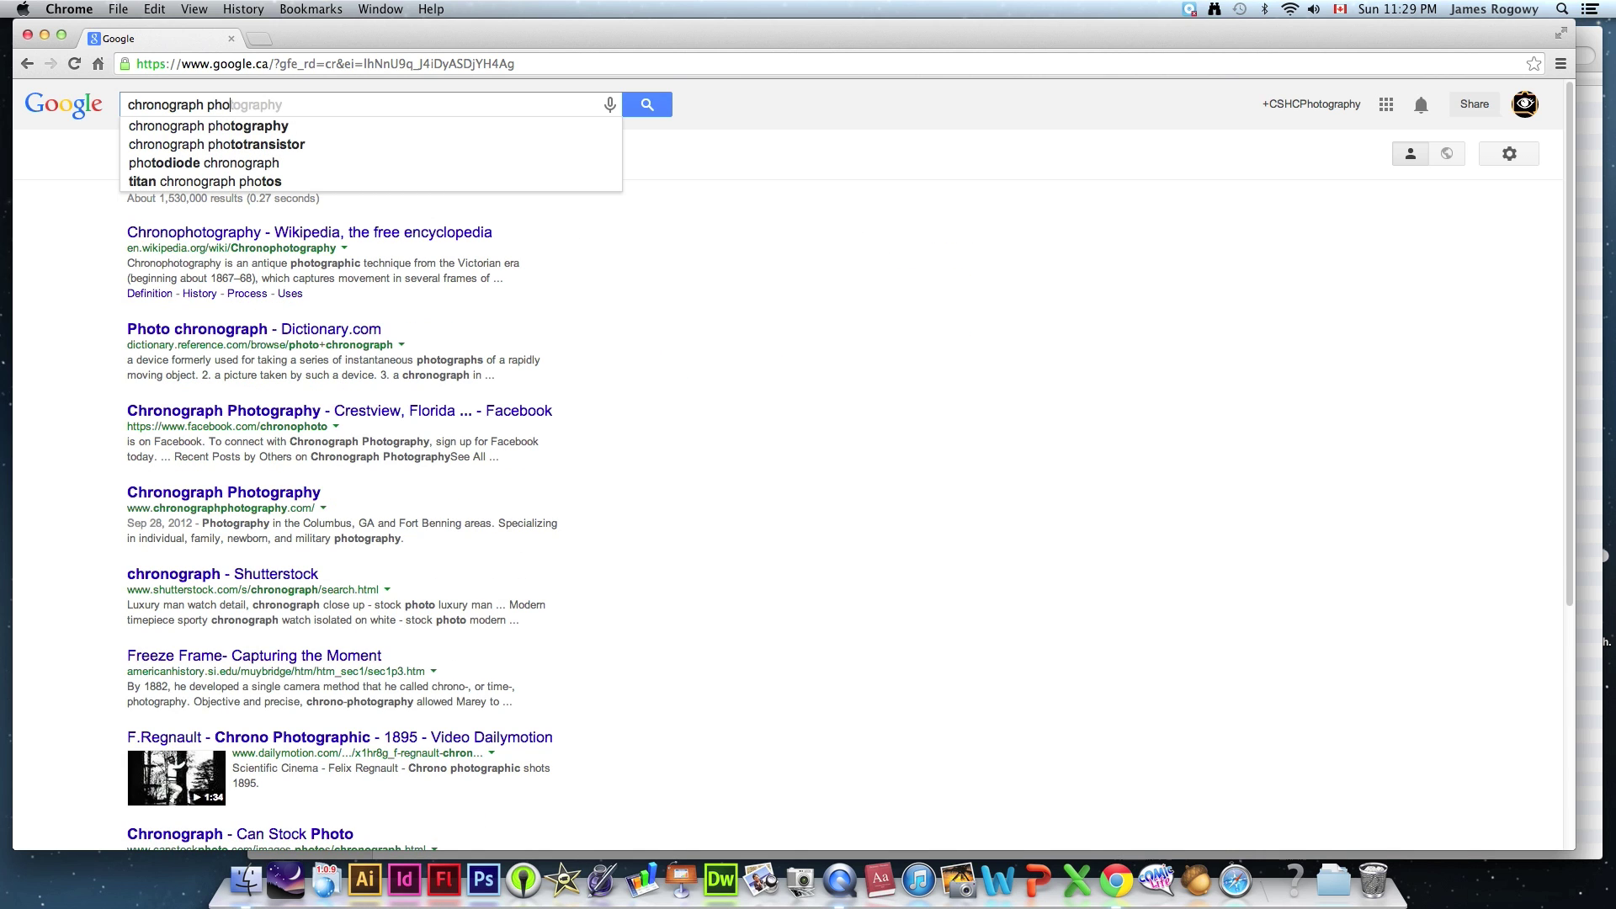
text(to)
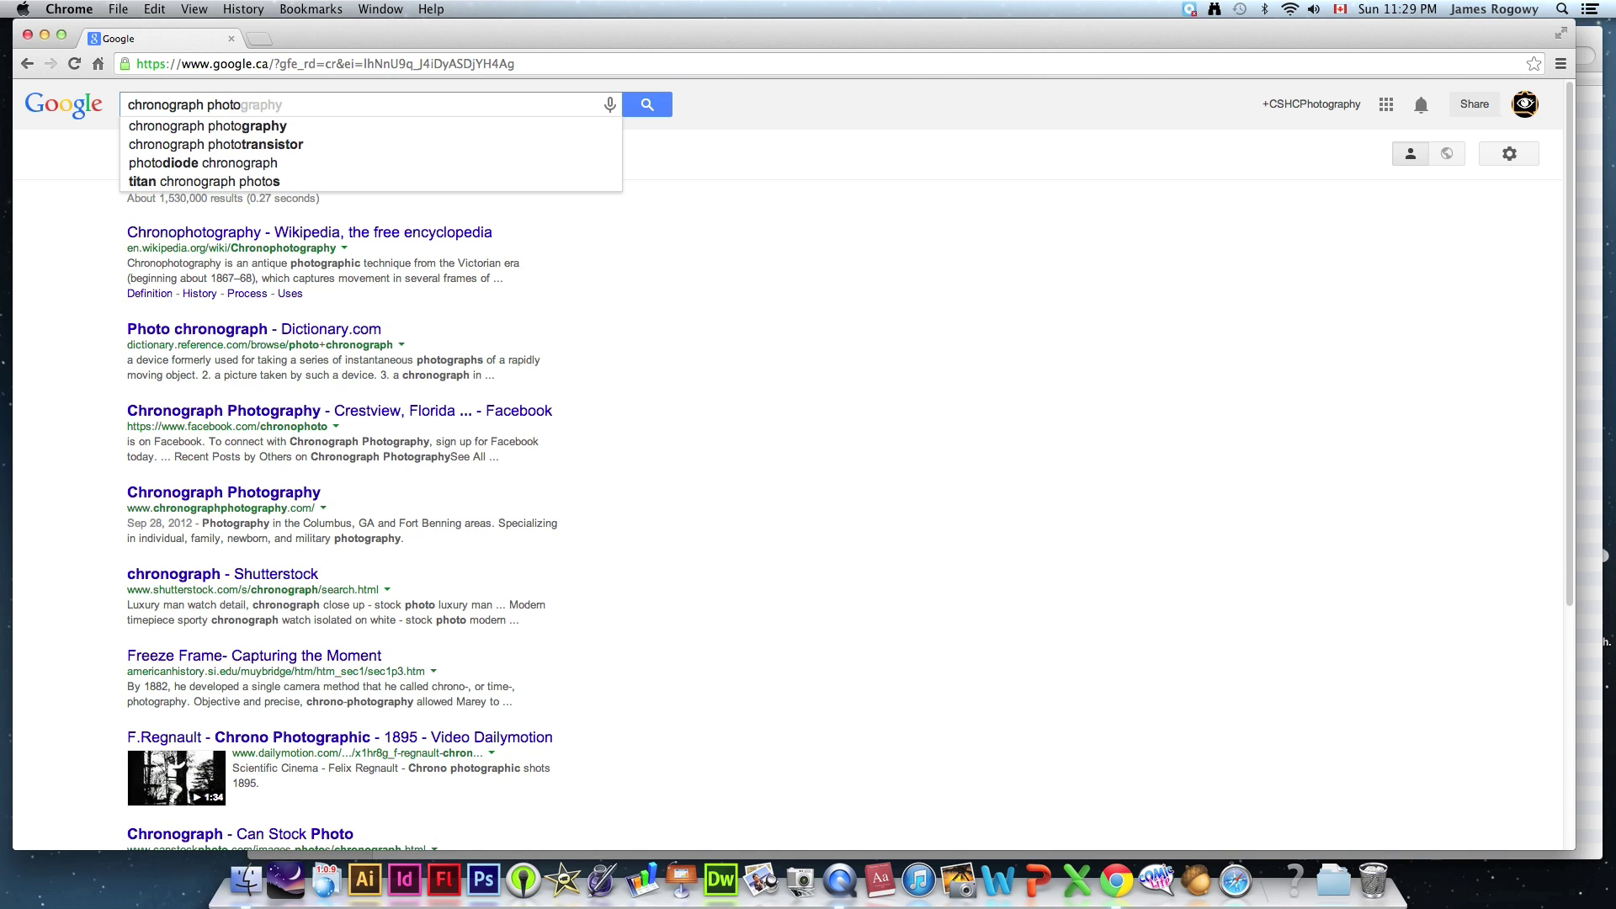
text(graphy)
key(Return)
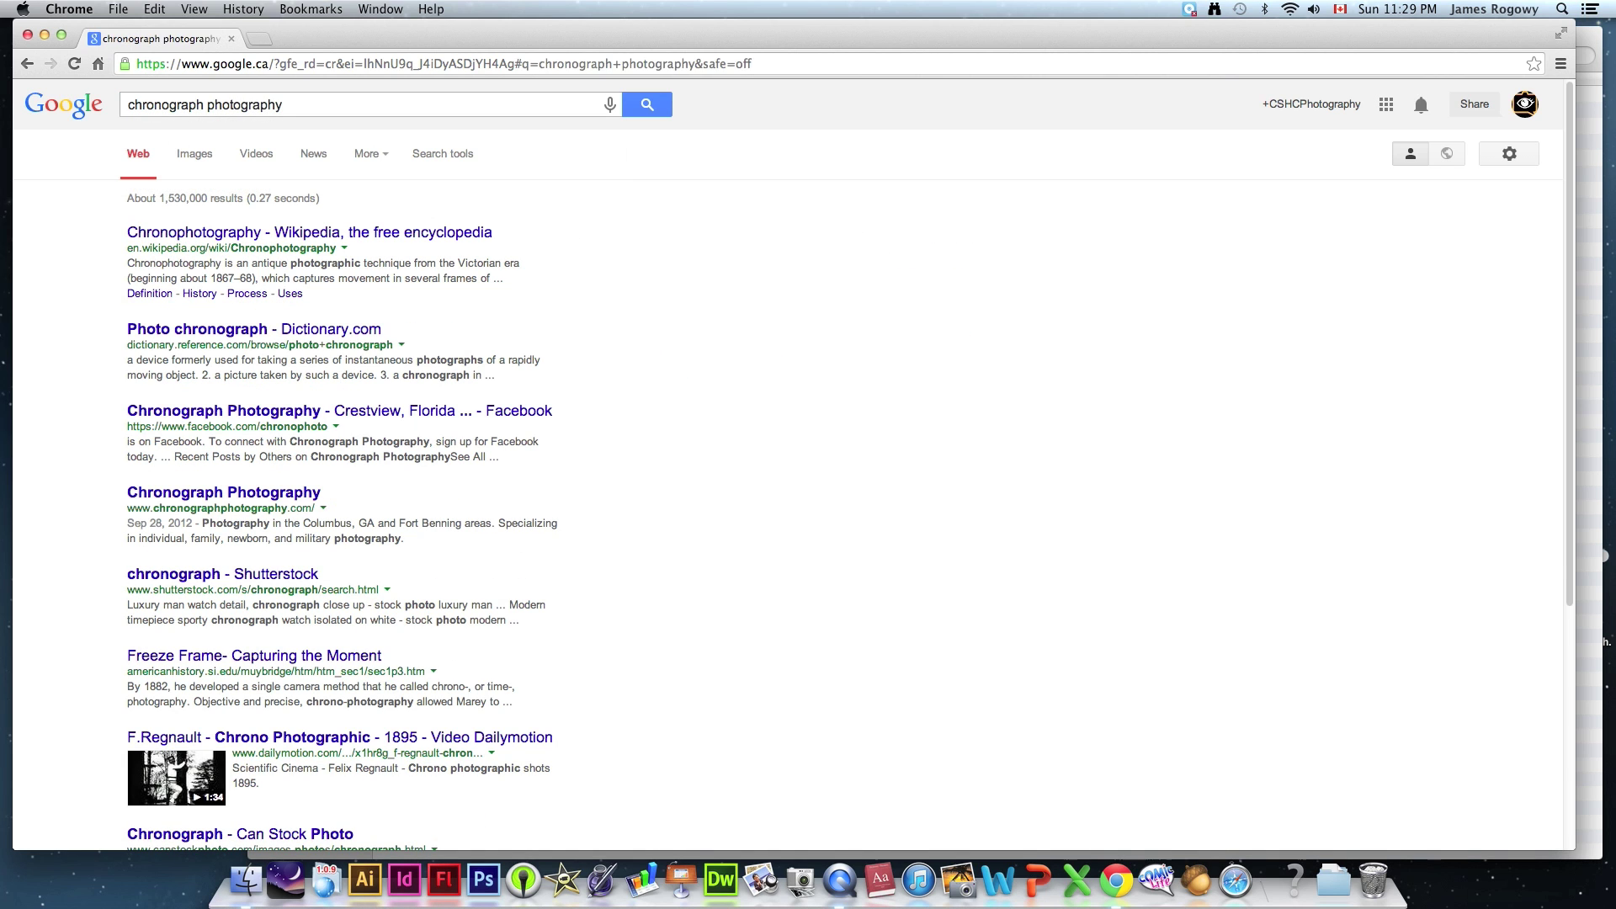
Step: Browse the image results, preview the skateboarder sequence, then close Chrome to reveal WED TUTORIAL
drag(293, 32, 557, 57)
click(465, 183)
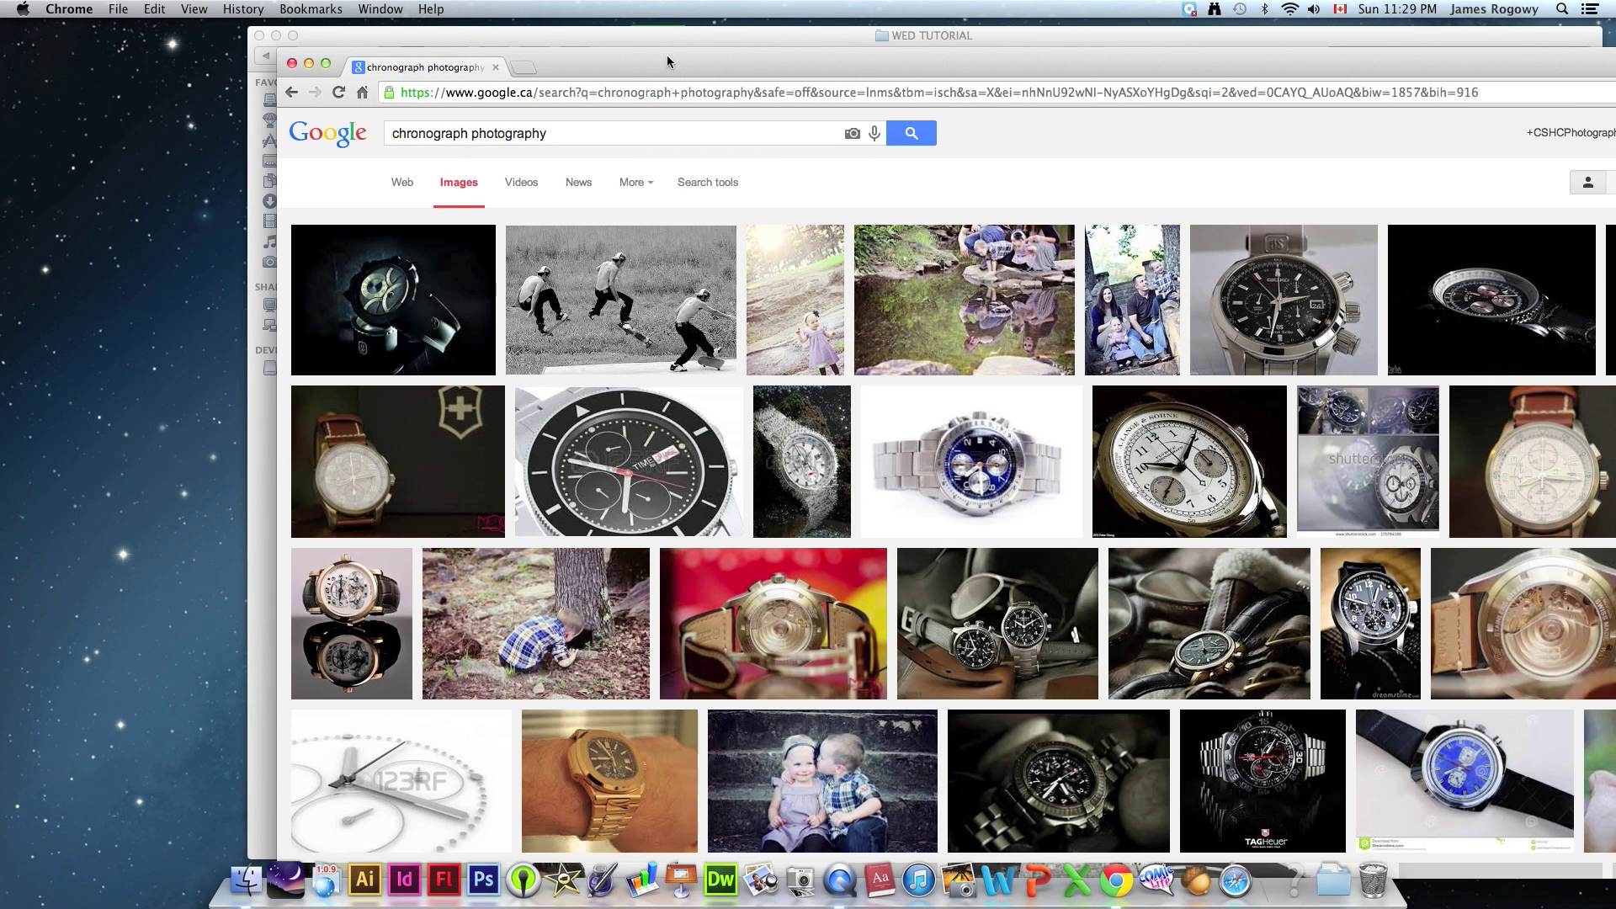
drag(668, 65, 483, 36)
click(469, 219)
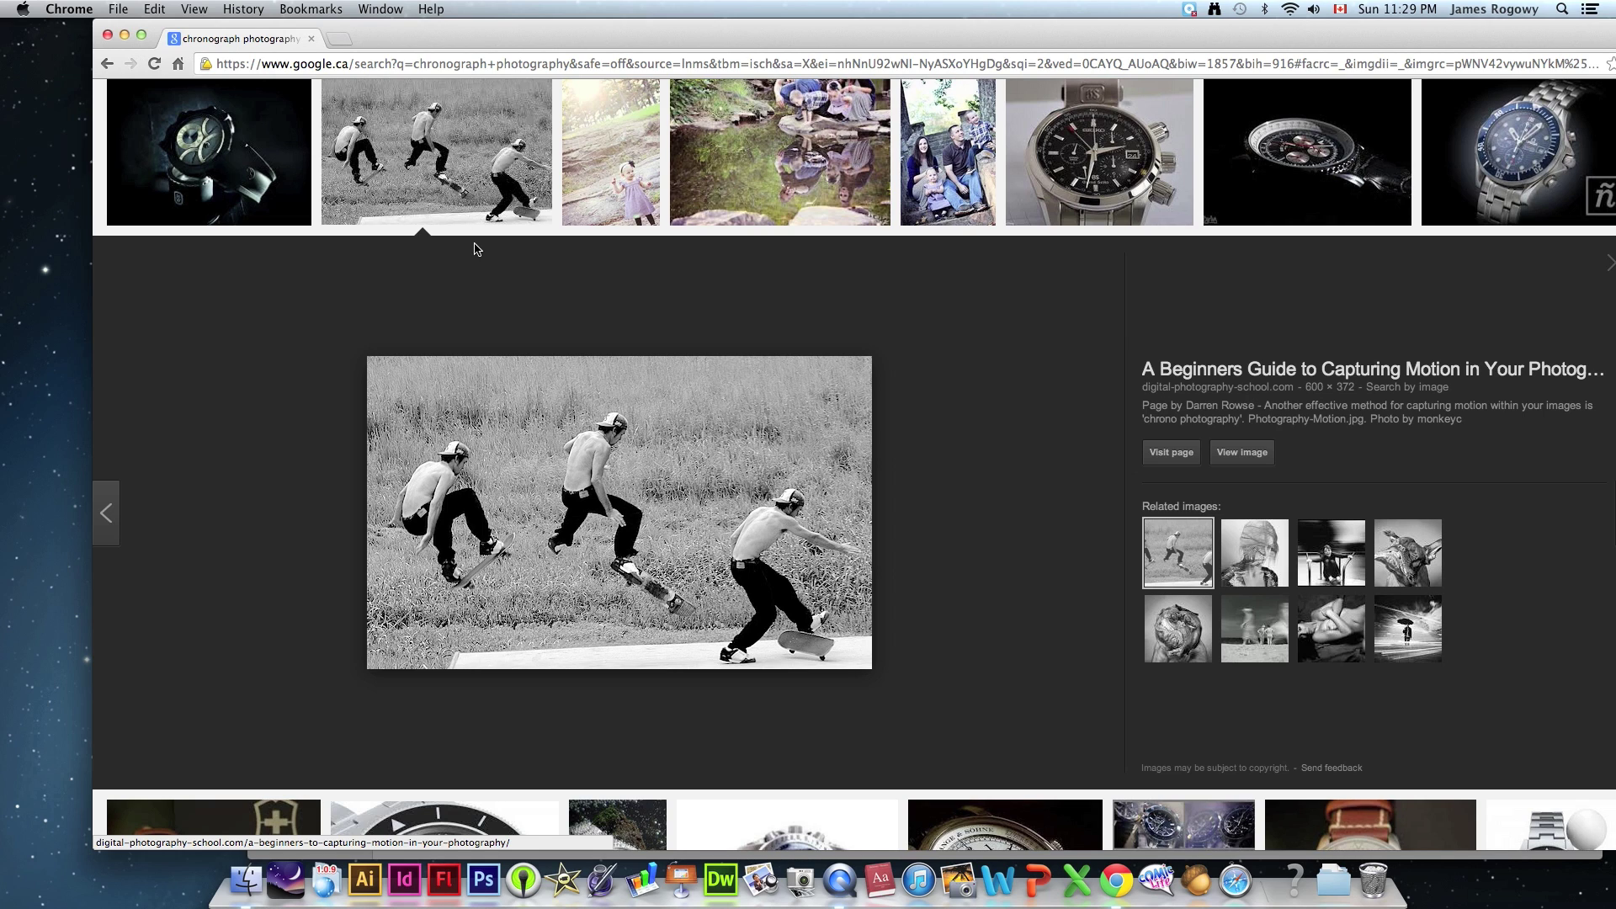
click(107, 35)
click(488, 304)
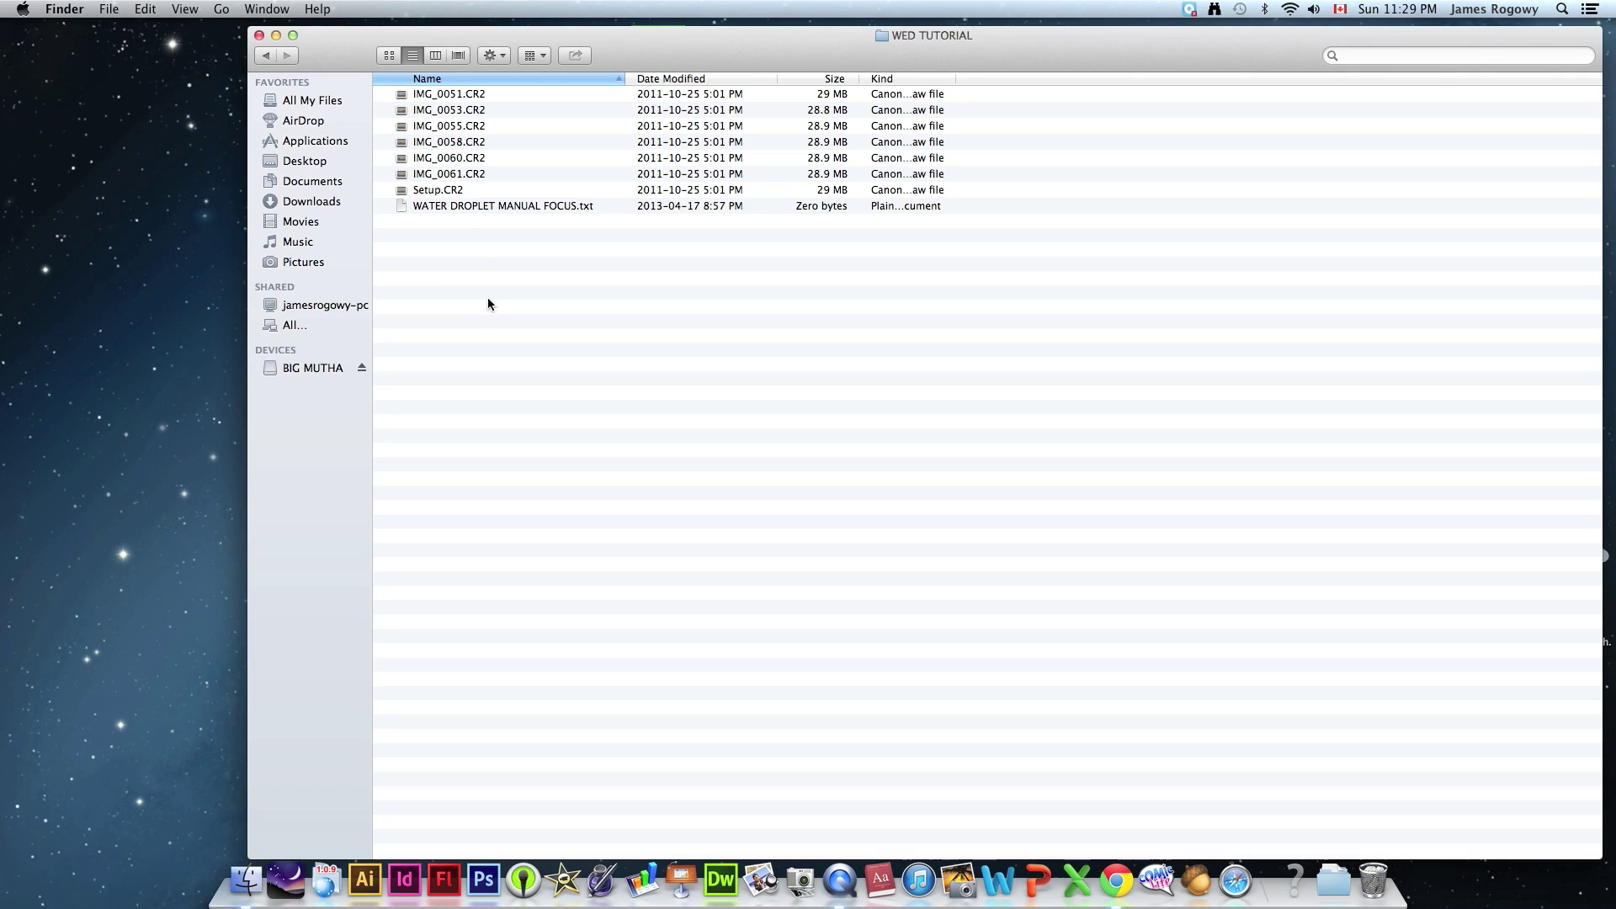
Step: Drag Setup.CR2 onto the Photoshop Dock icon to open it in Camera Raw
click(436, 194)
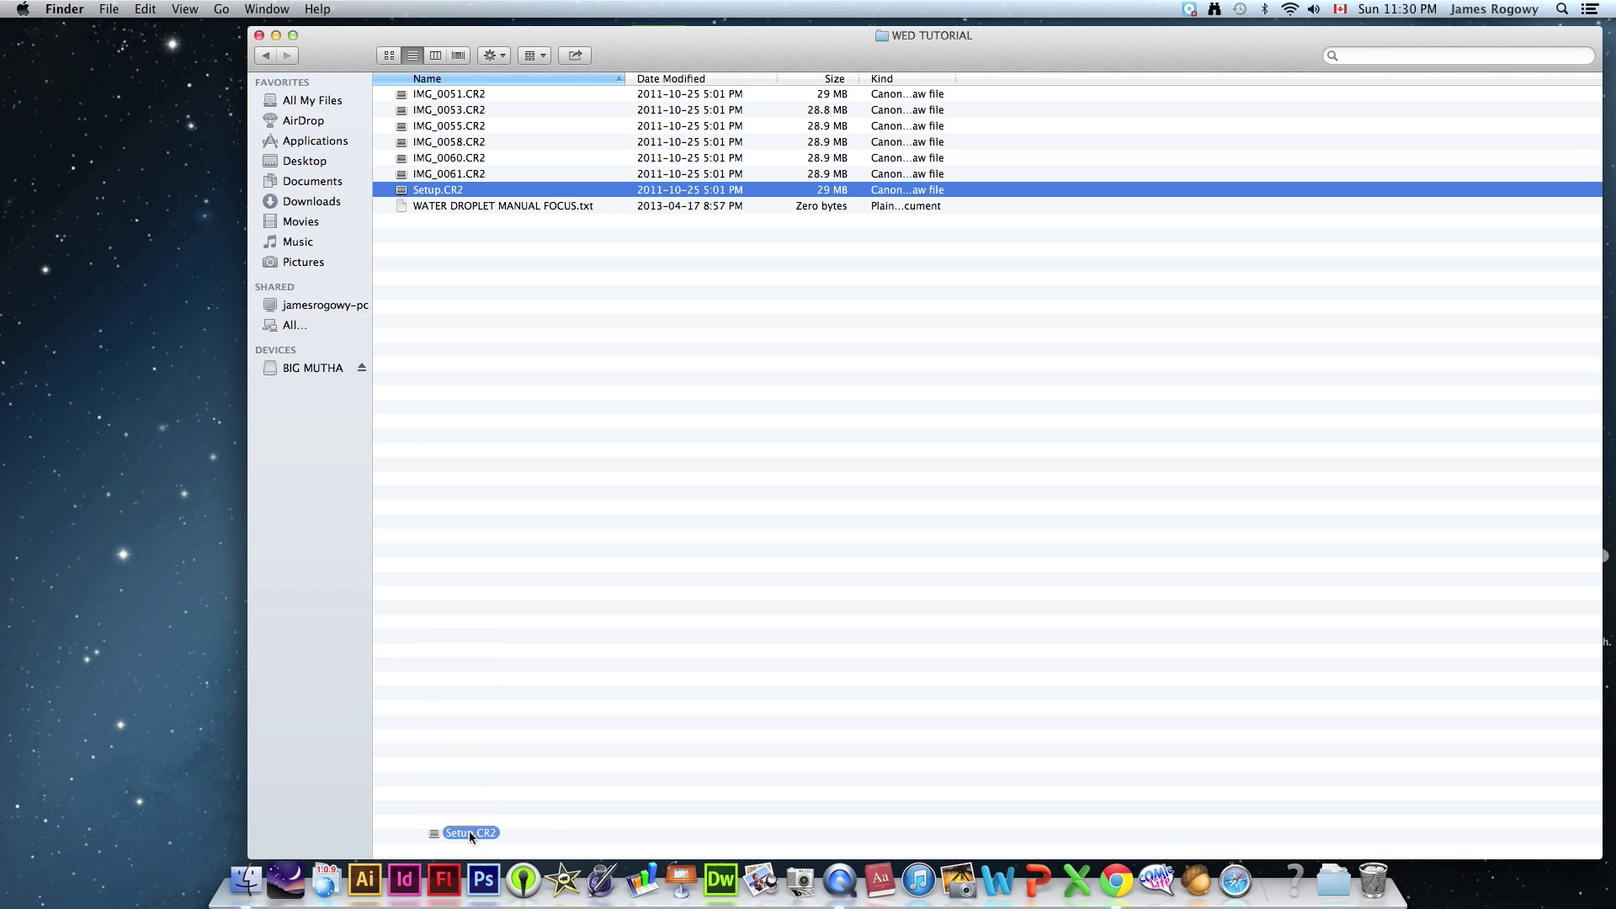
drag(468, 831, 483, 880)
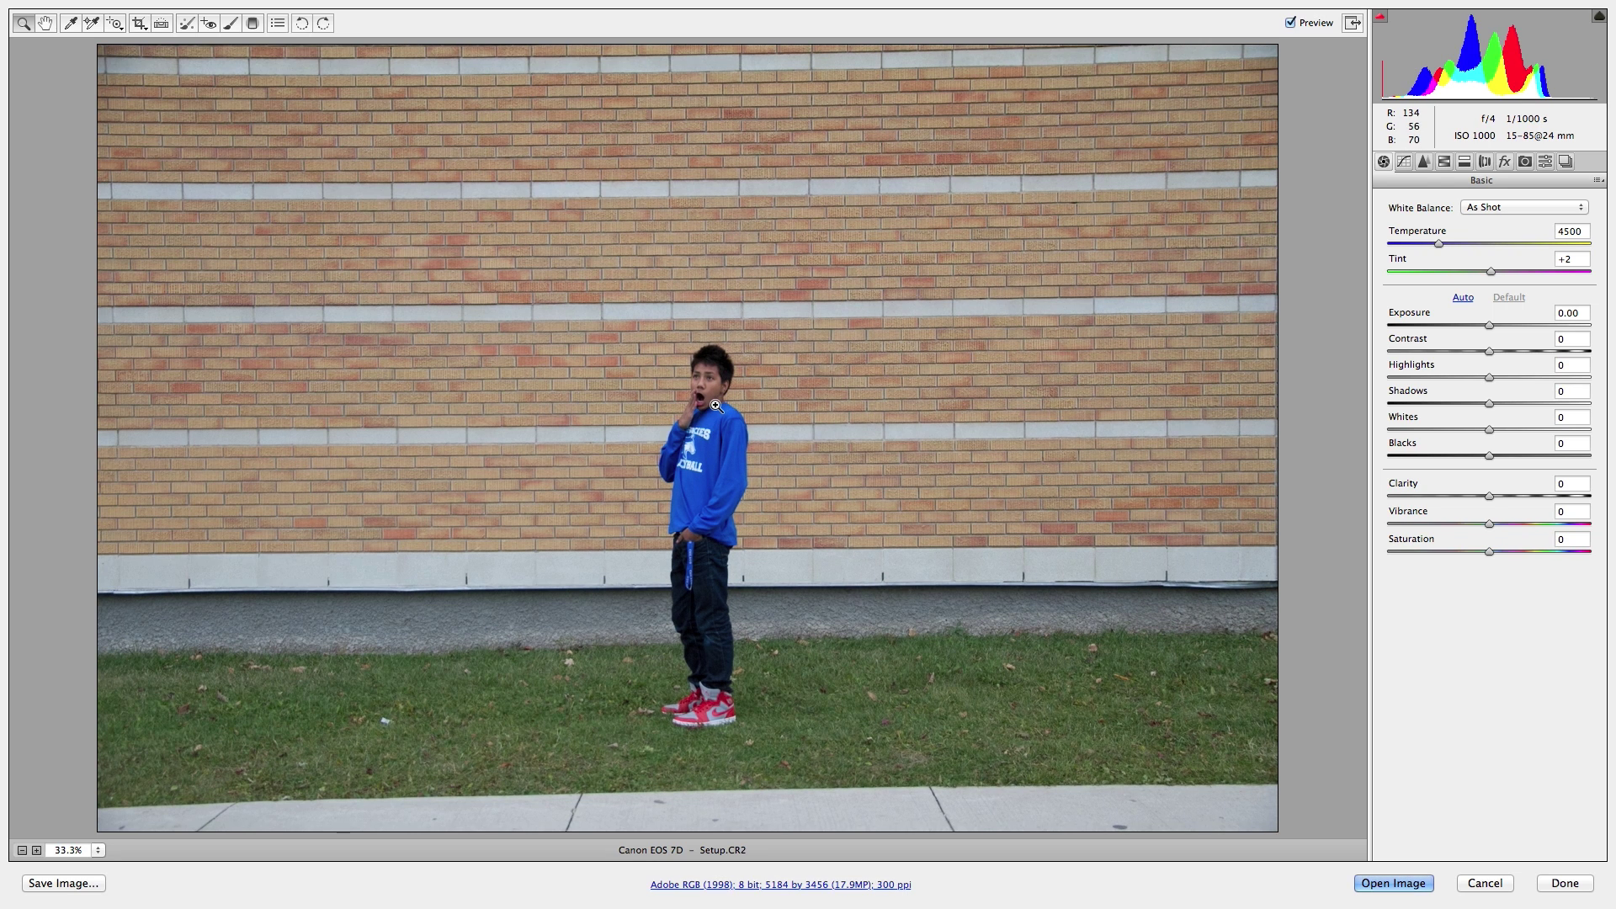
Step: Set exposure to +0.40 and neutralise white balance from the grey wall band
click(716, 406)
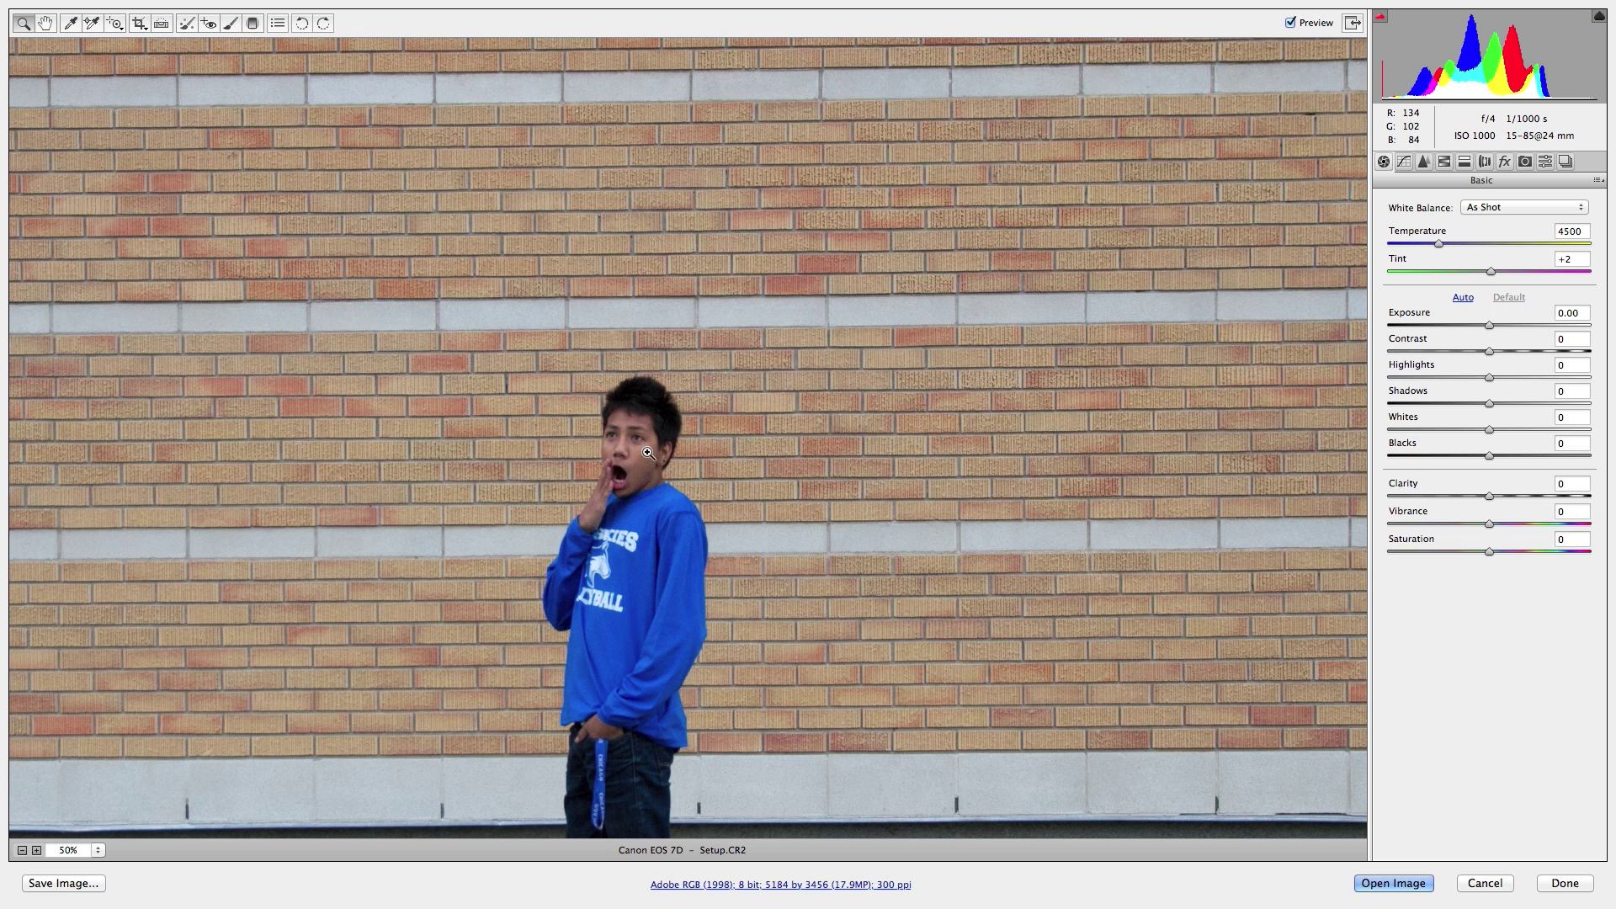
key(super+0)
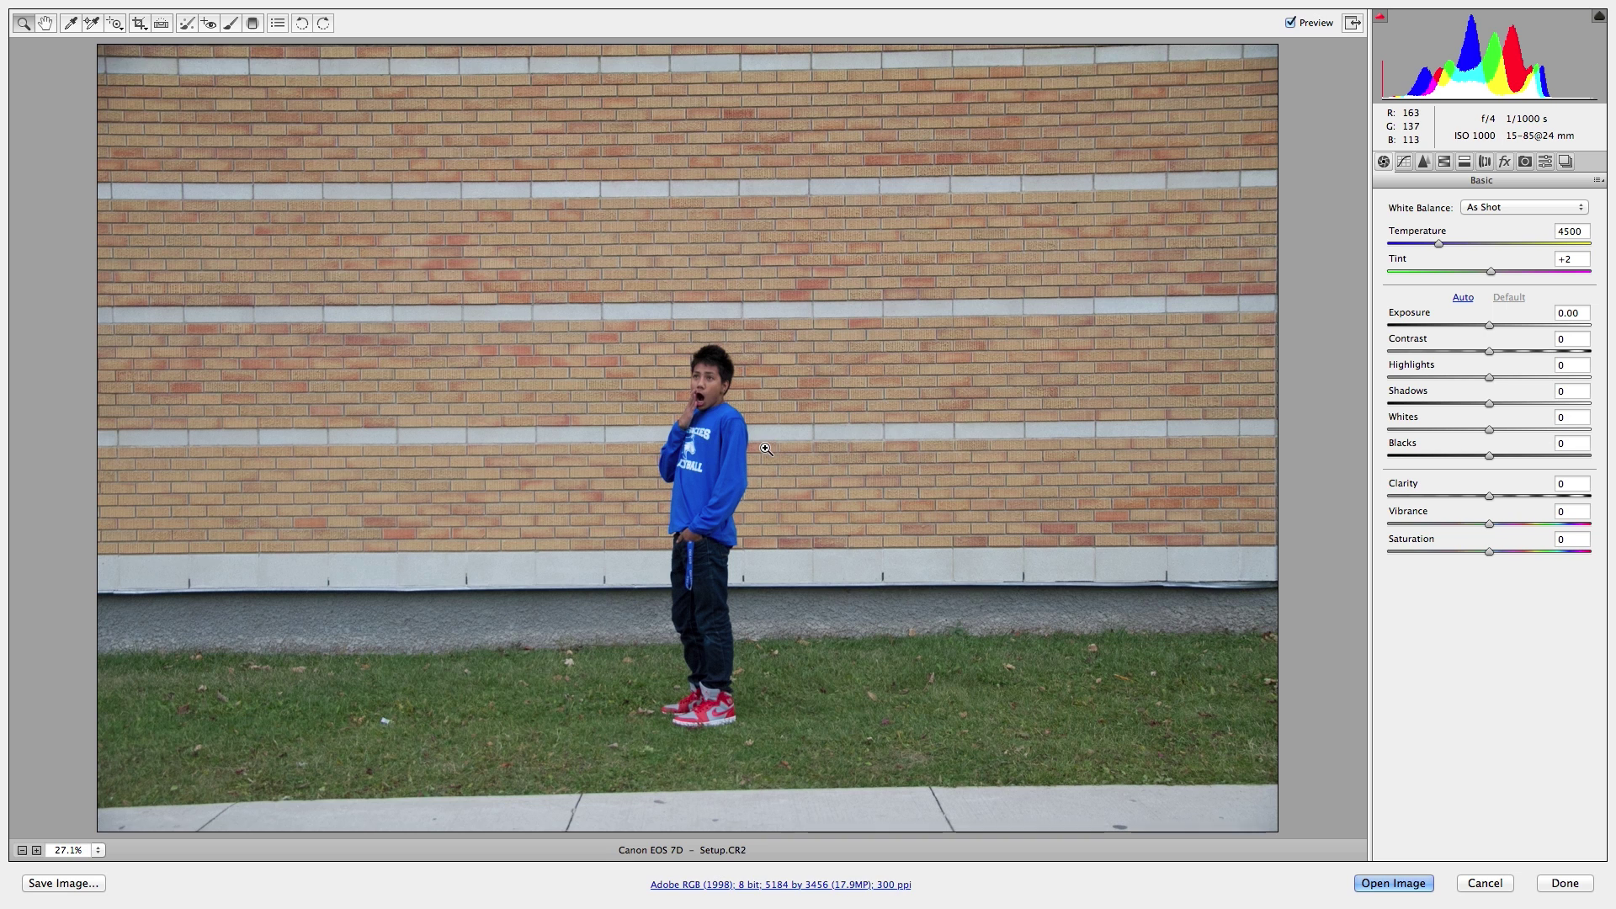
drag(1492, 325, 1500, 354)
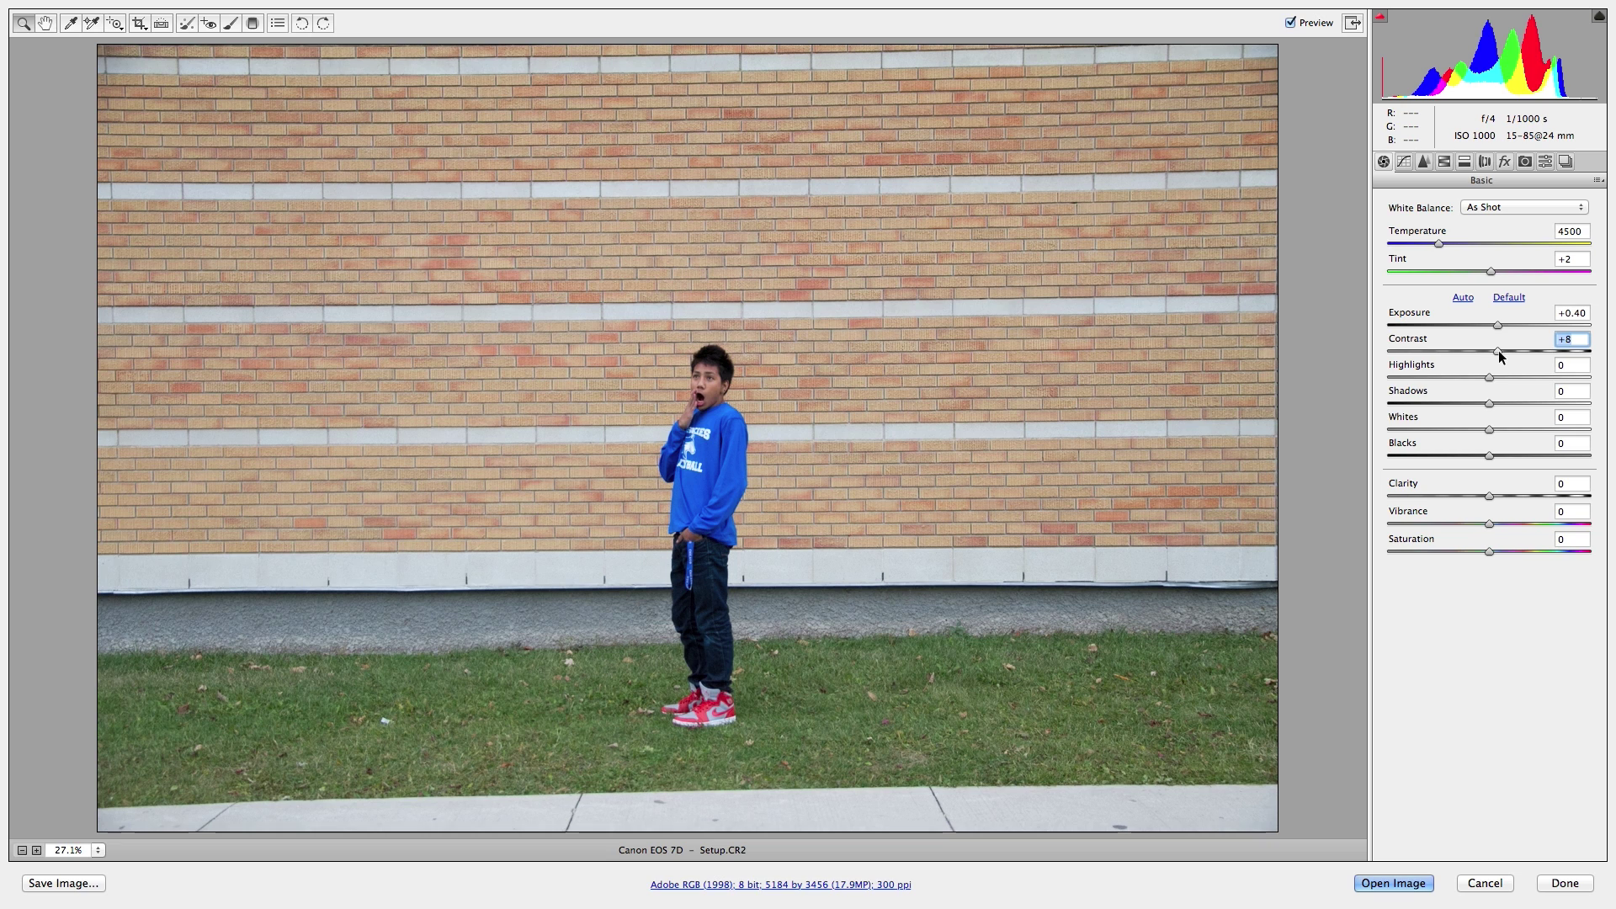
click(71, 23)
click(558, 312)
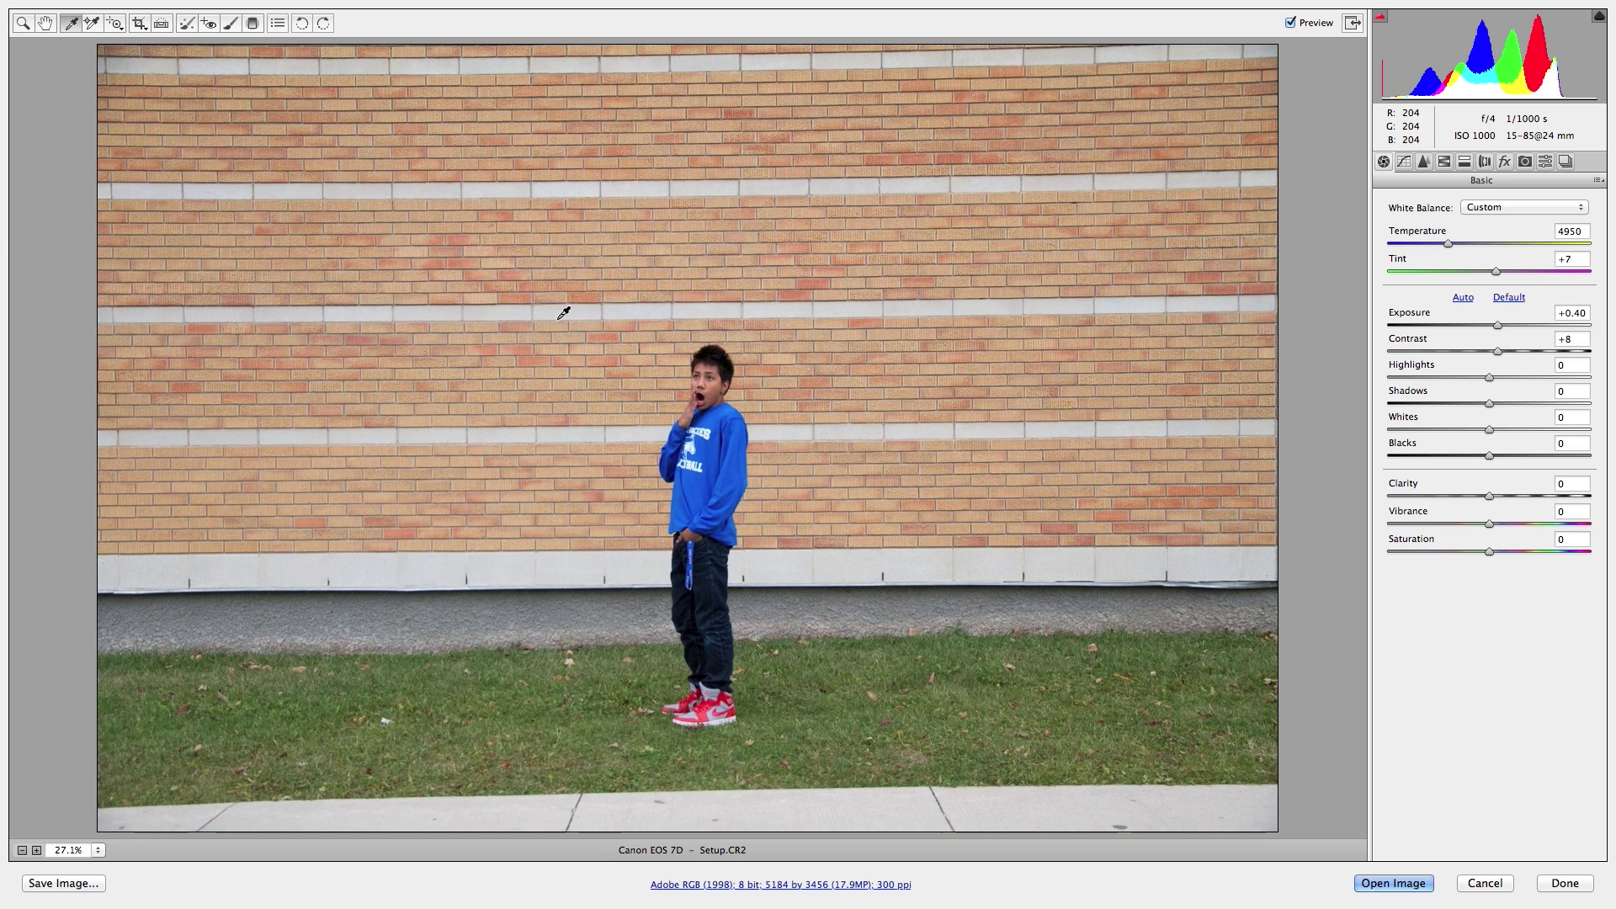
Step: Raise highlights, whites, clarity to +35 and vibrance to +14
drag(1487, 378, 1528, 493)
click(1494, 430)
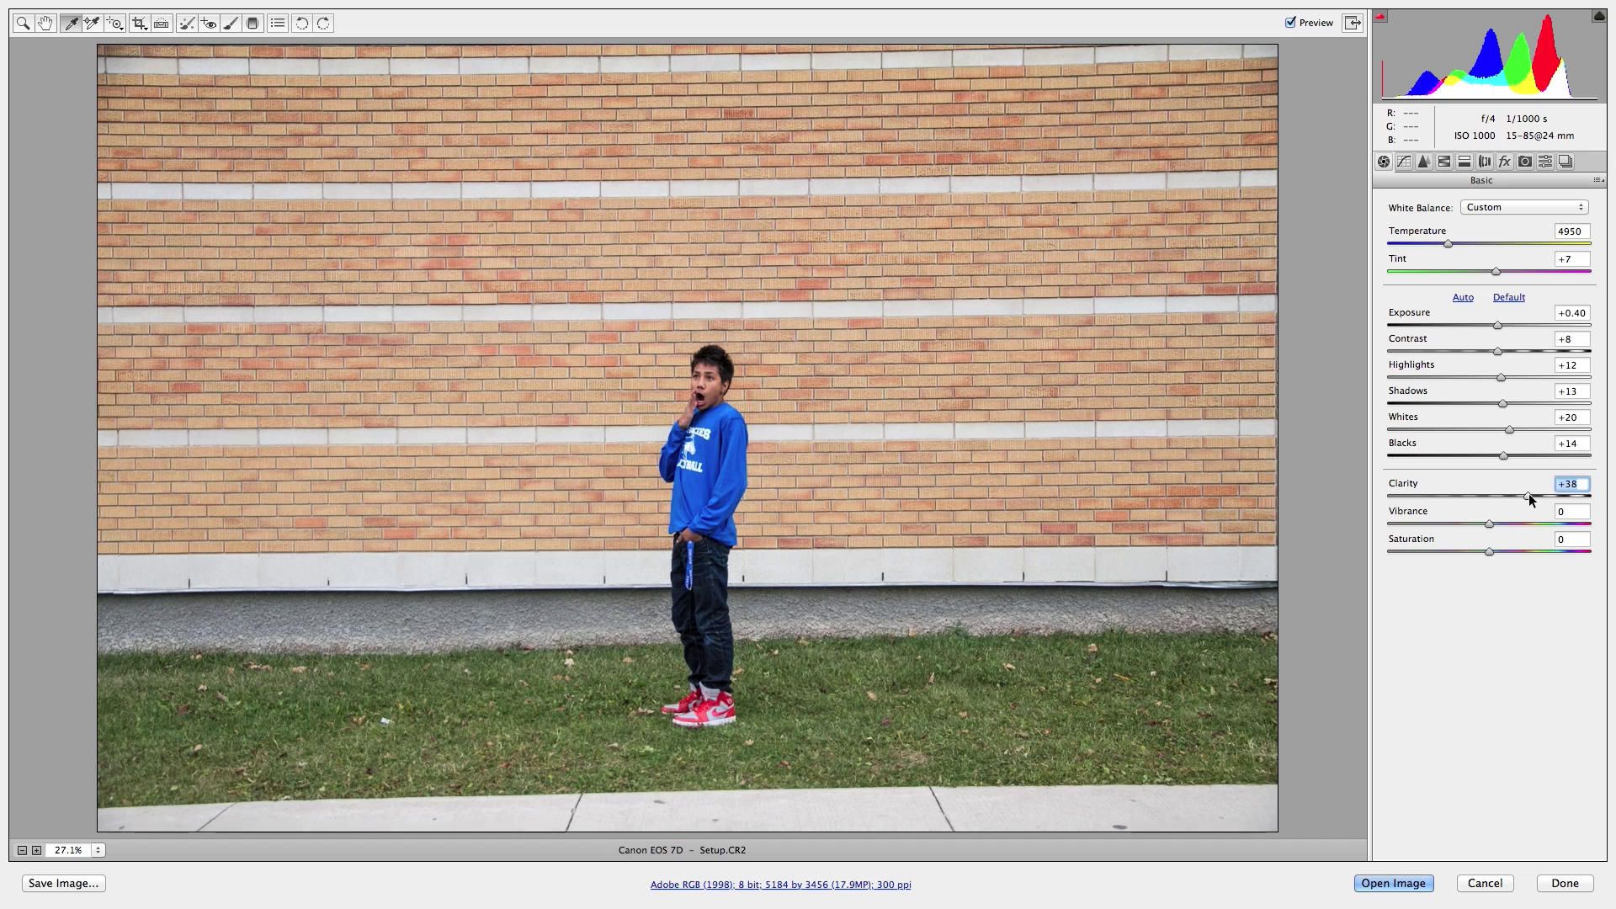
mouse_move(1489, 523)
mouse_down()
mouse_move(1503, 523)
mouse_move(1496, 549)
mouse_up()
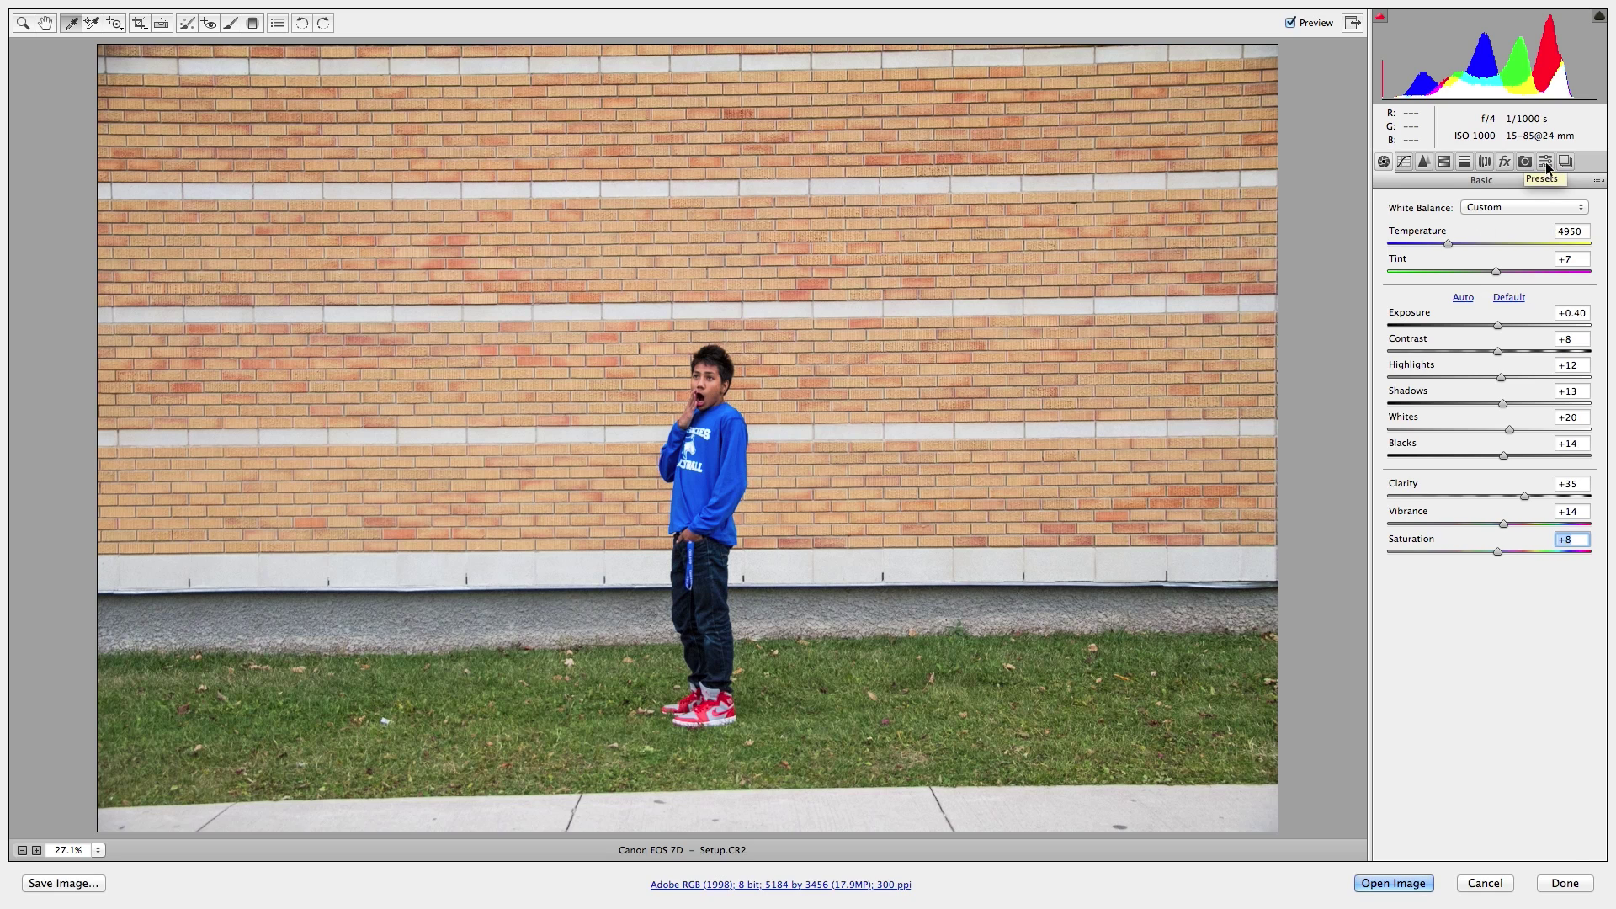
click(1545, 163)
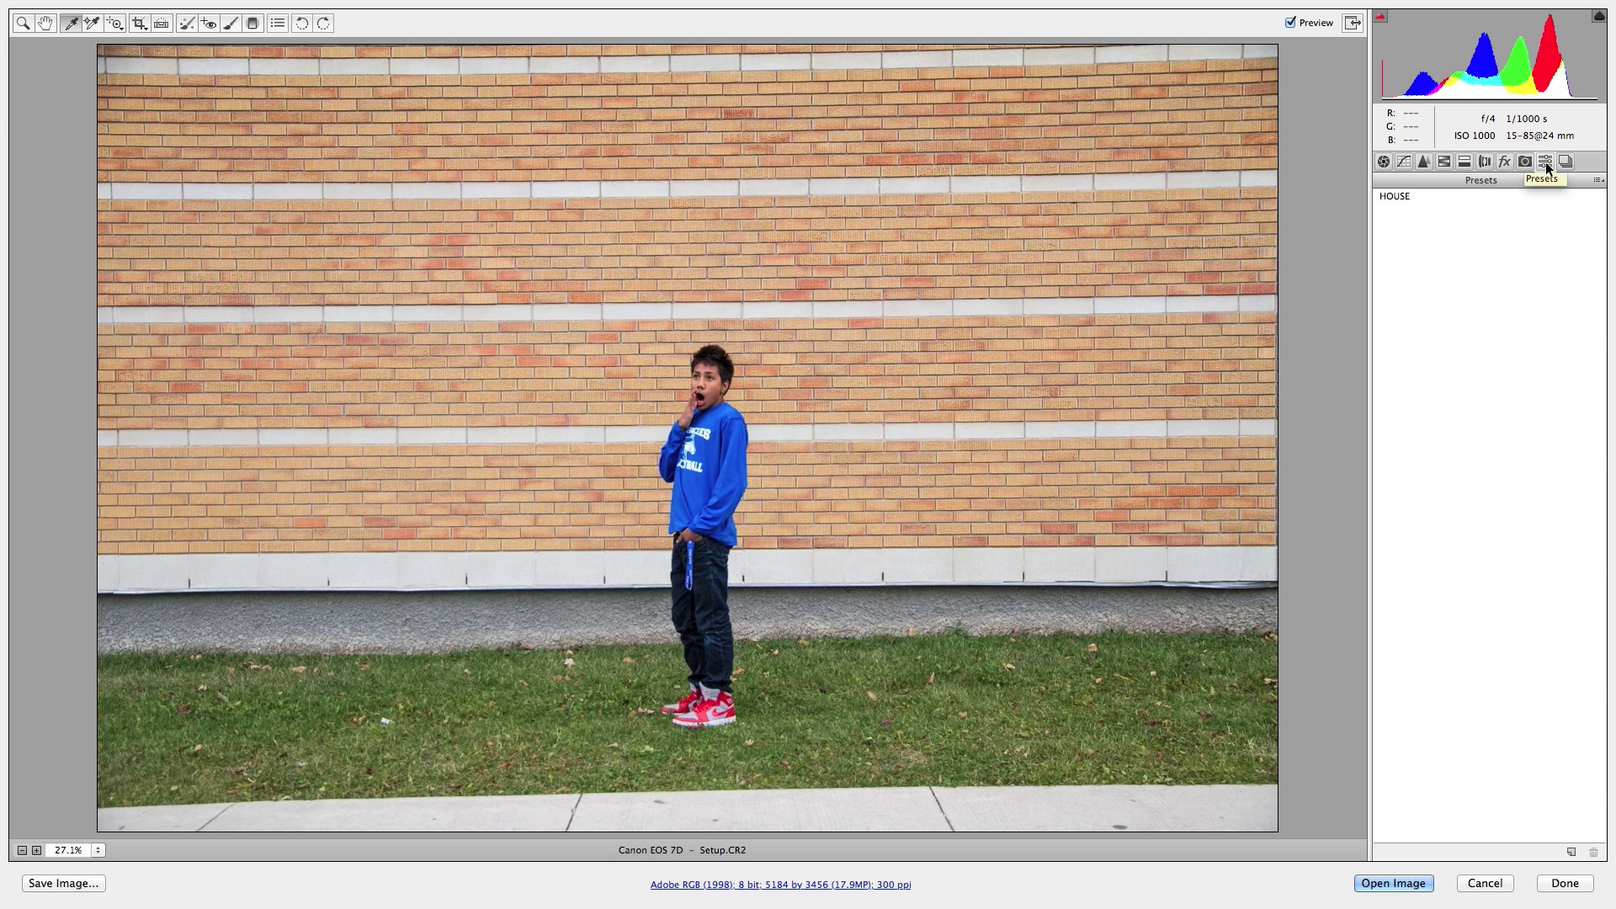
Step: Save the current adjustments as preset CHRONO, then cancel out of Camera Raw
click(1570, 852)
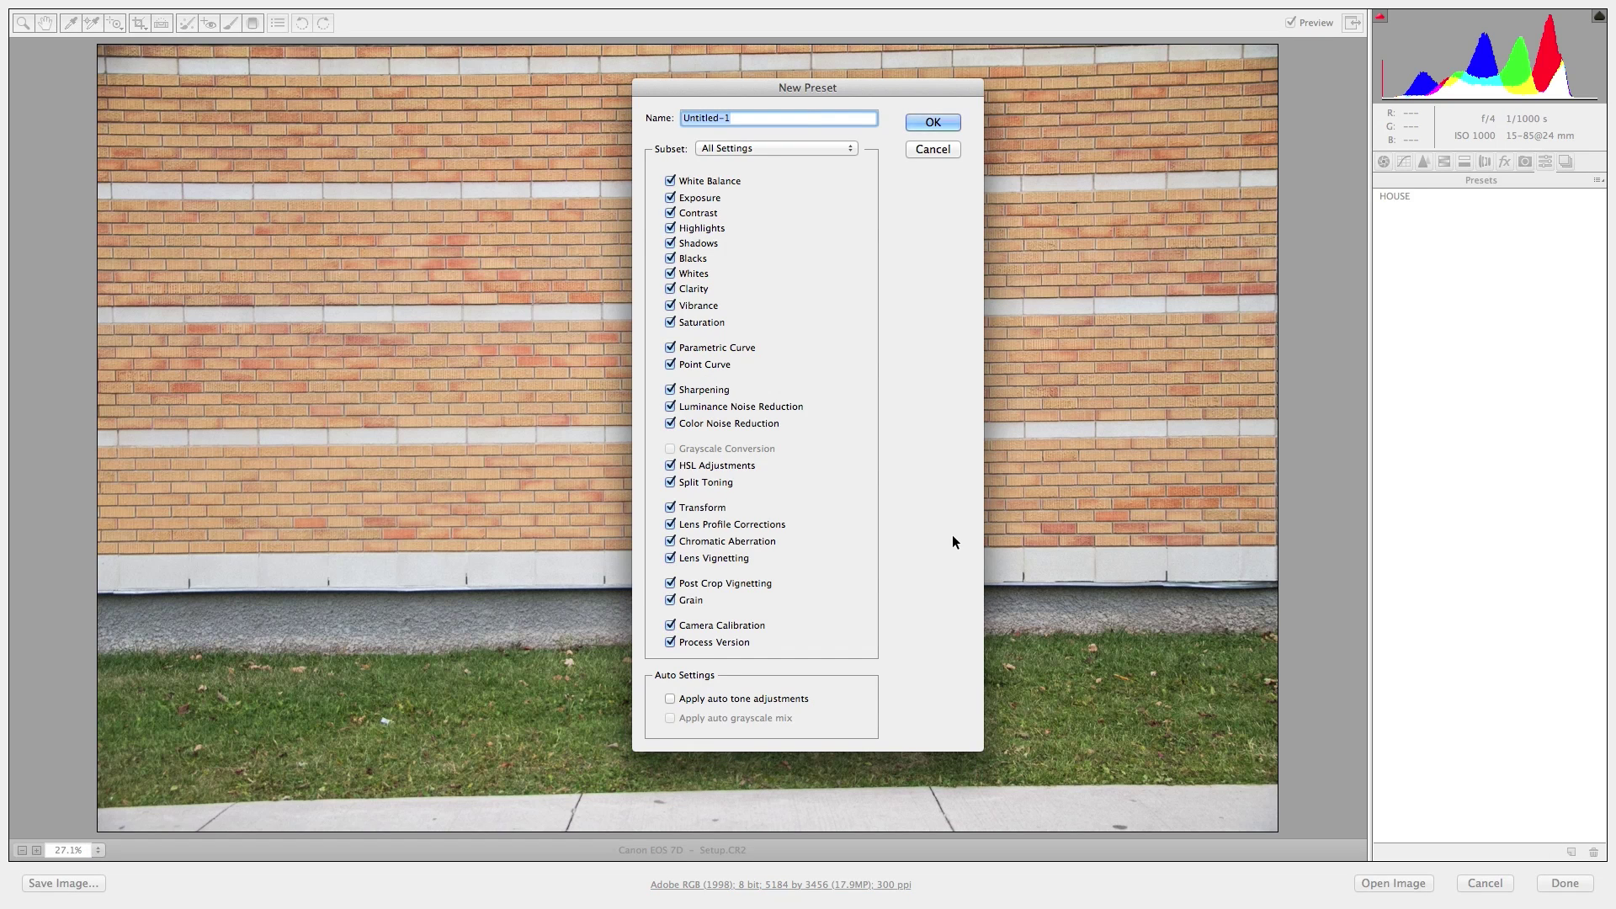
text(CHRONO)
key(Return)
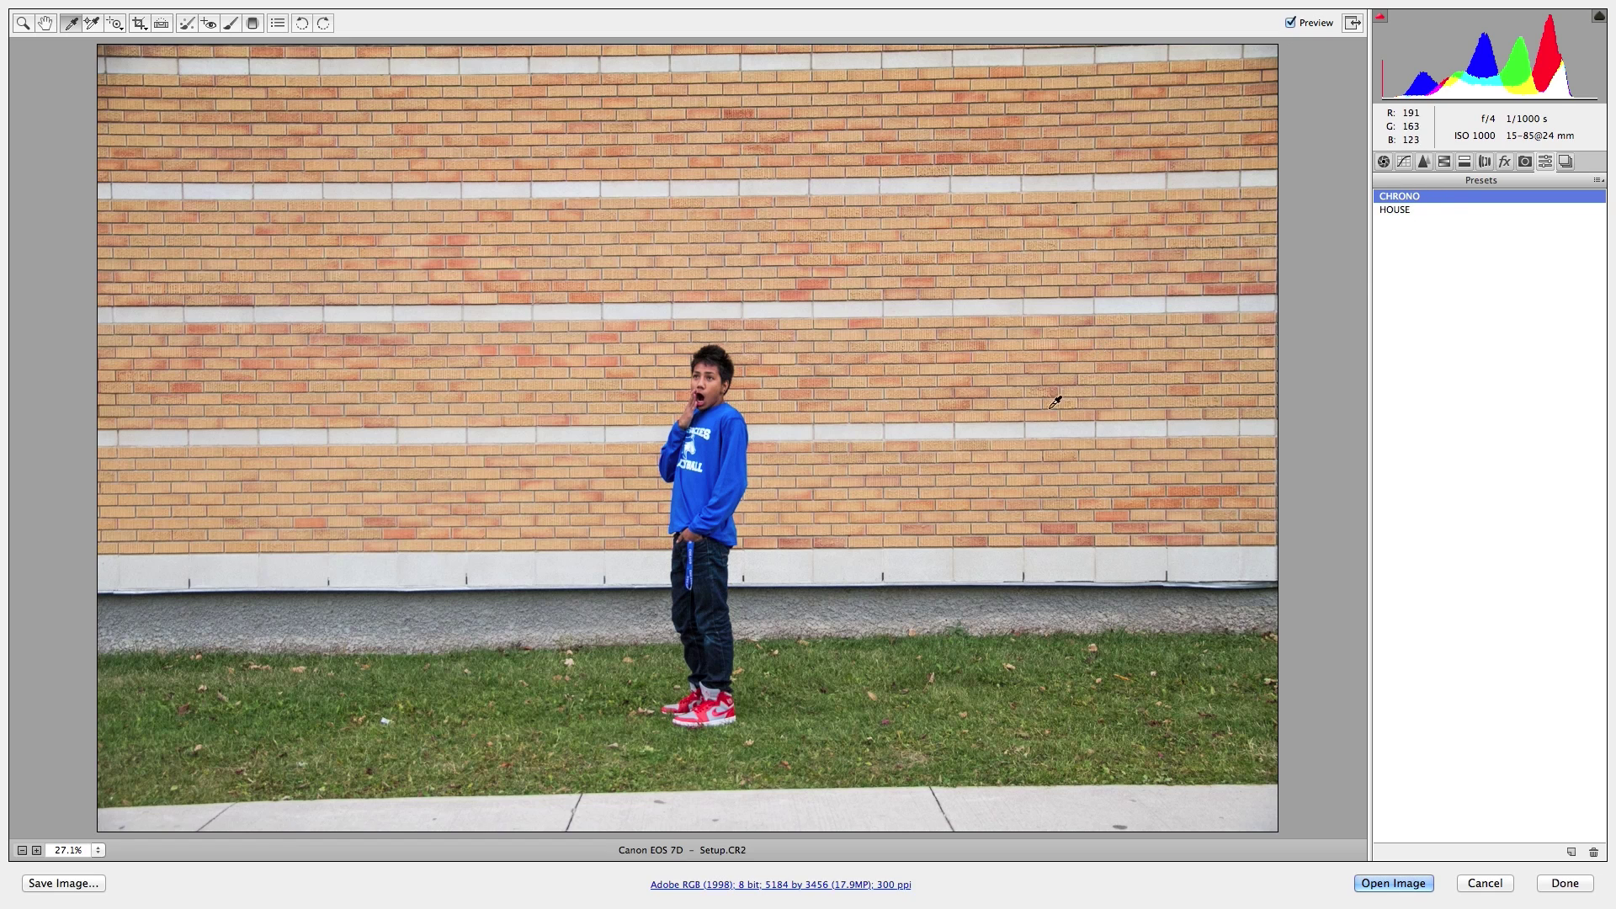
click(1498, 883)
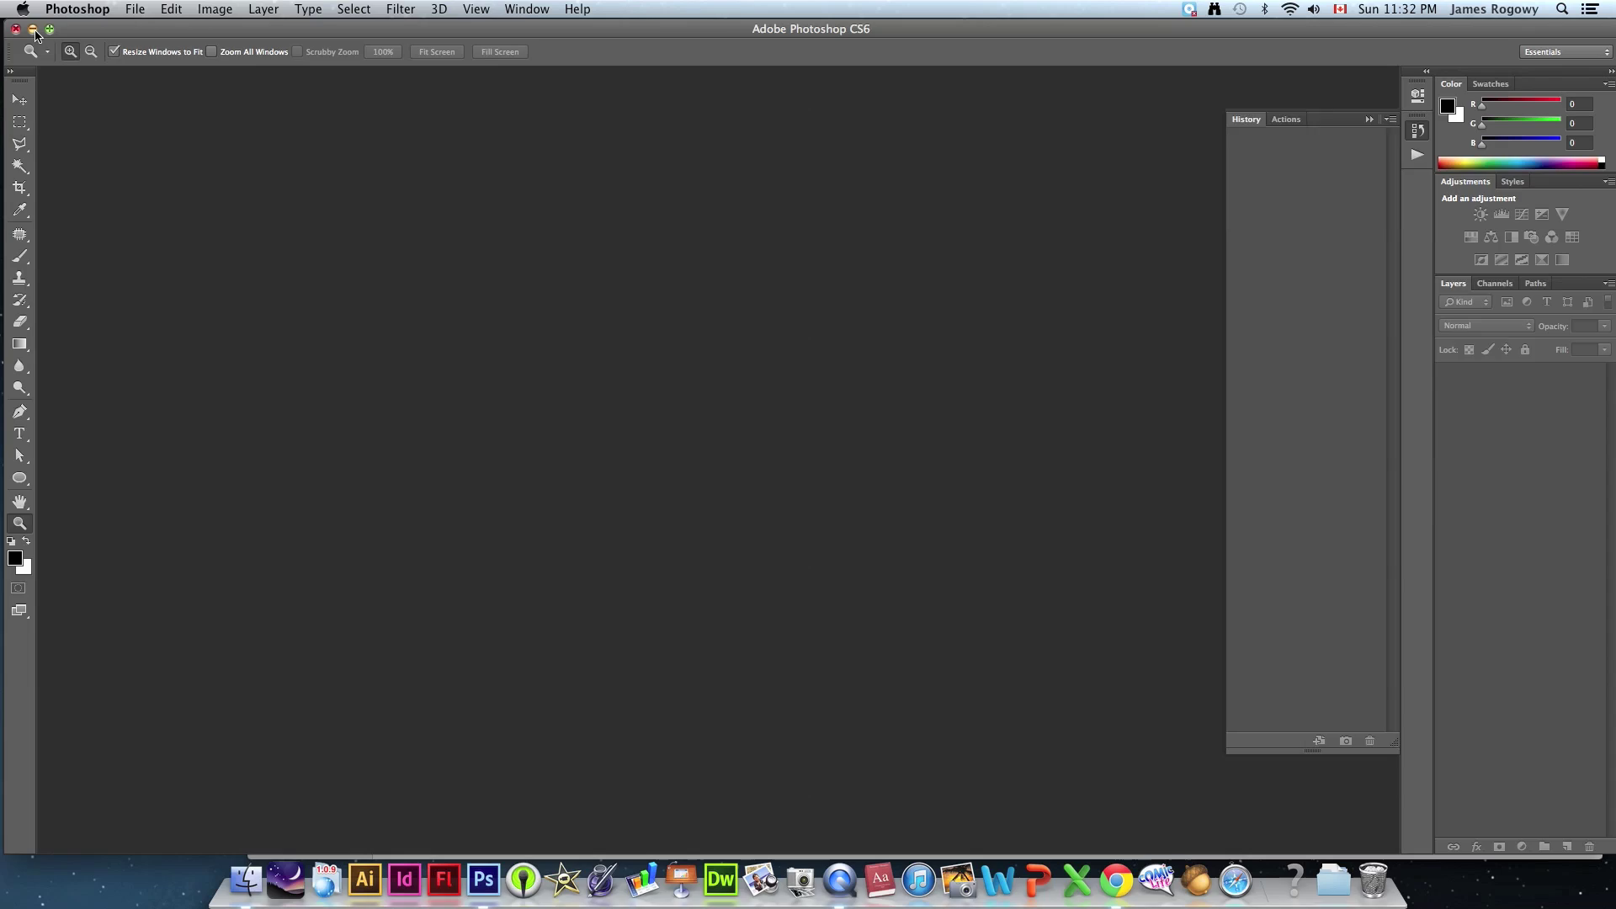
Step: Quick Look through the raw shots from IMG_0051.CR2 to IMG_0061.CR2
click(33, 30)
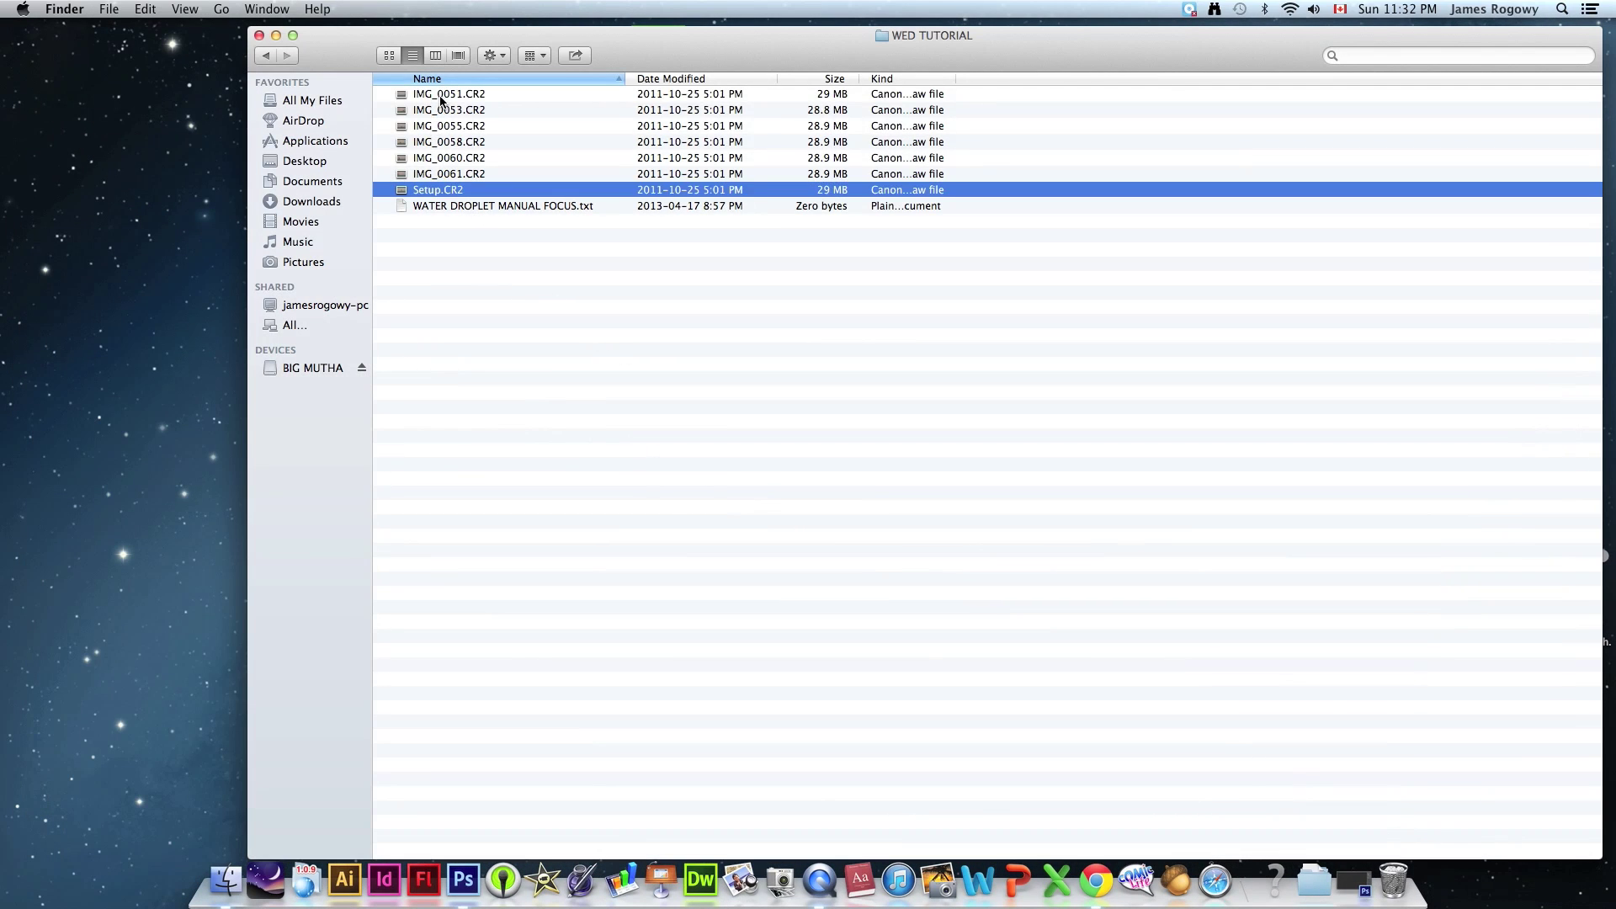
click(440, 97)
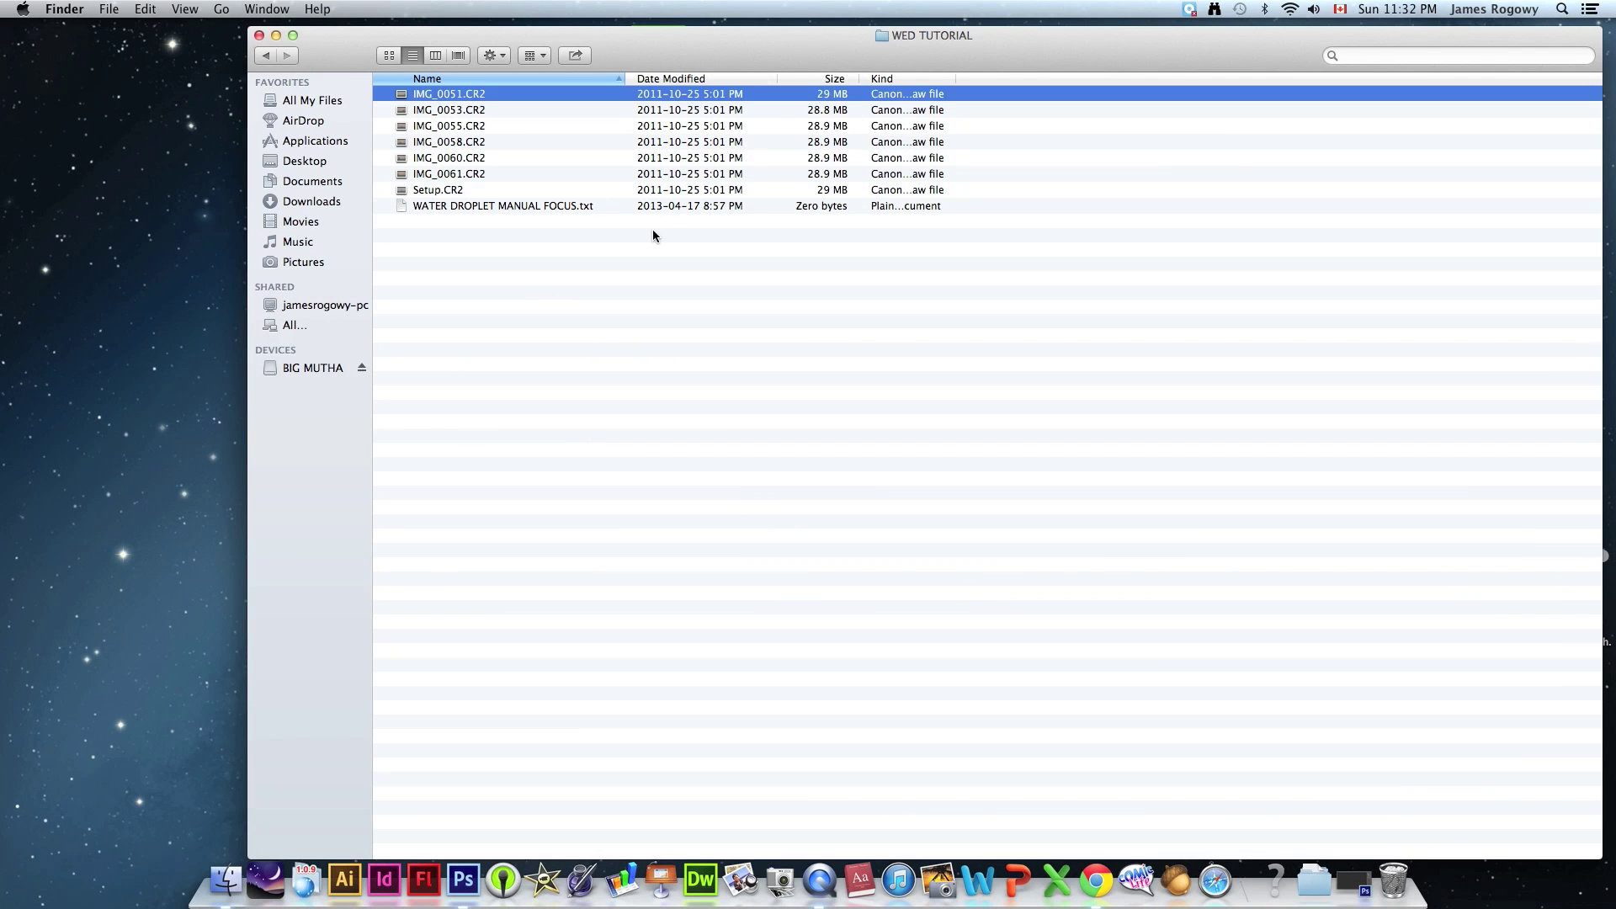
key(space)
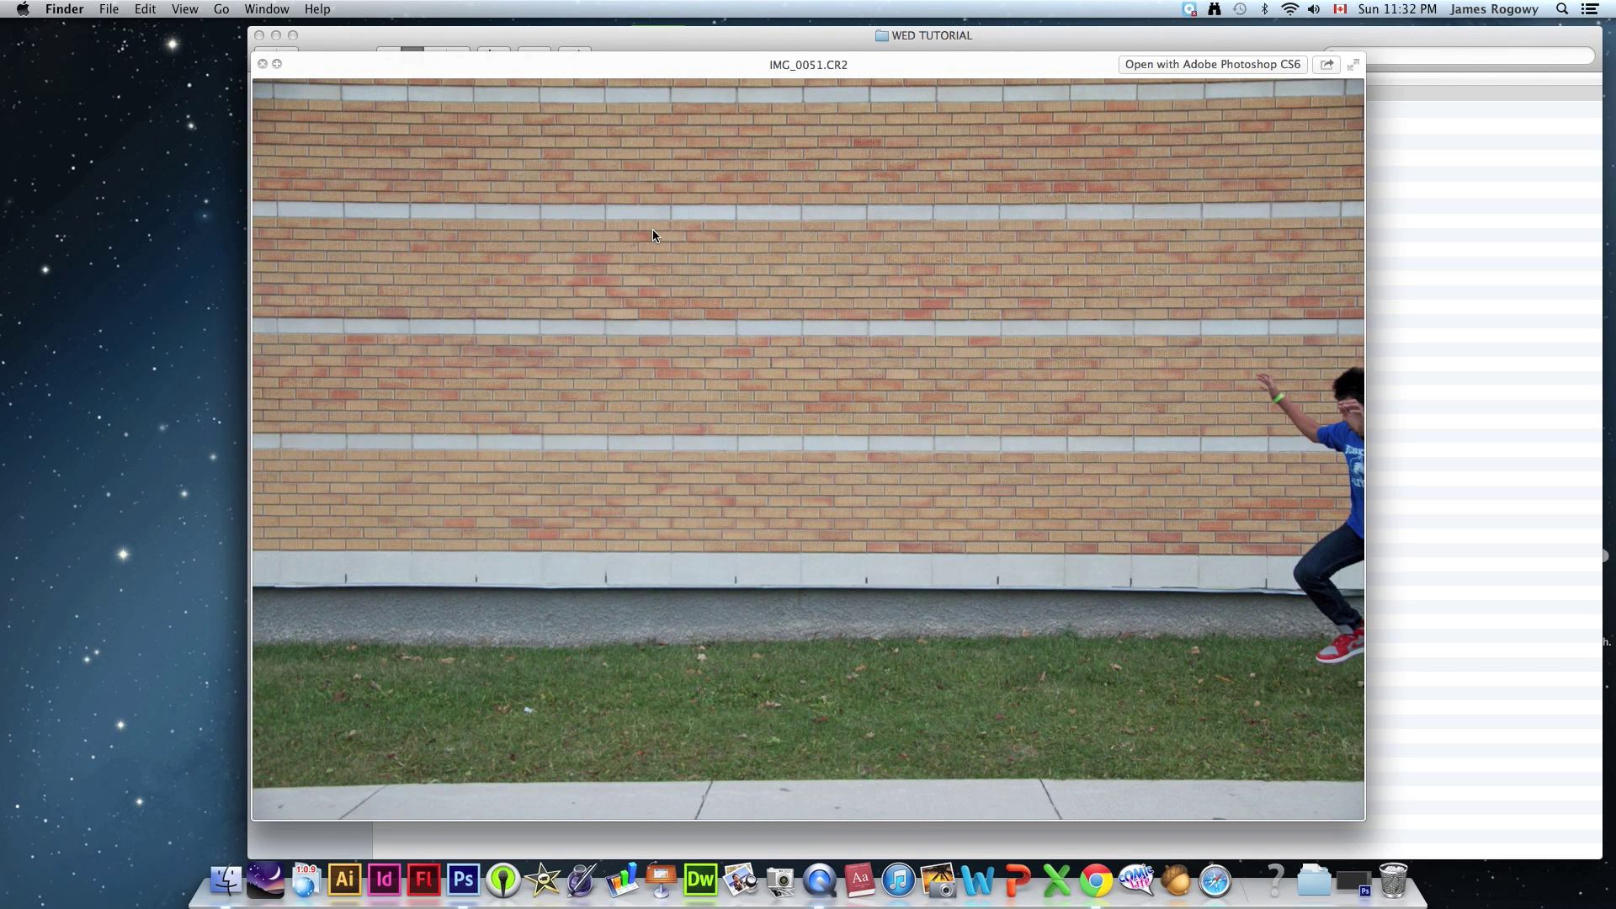
key(Down)
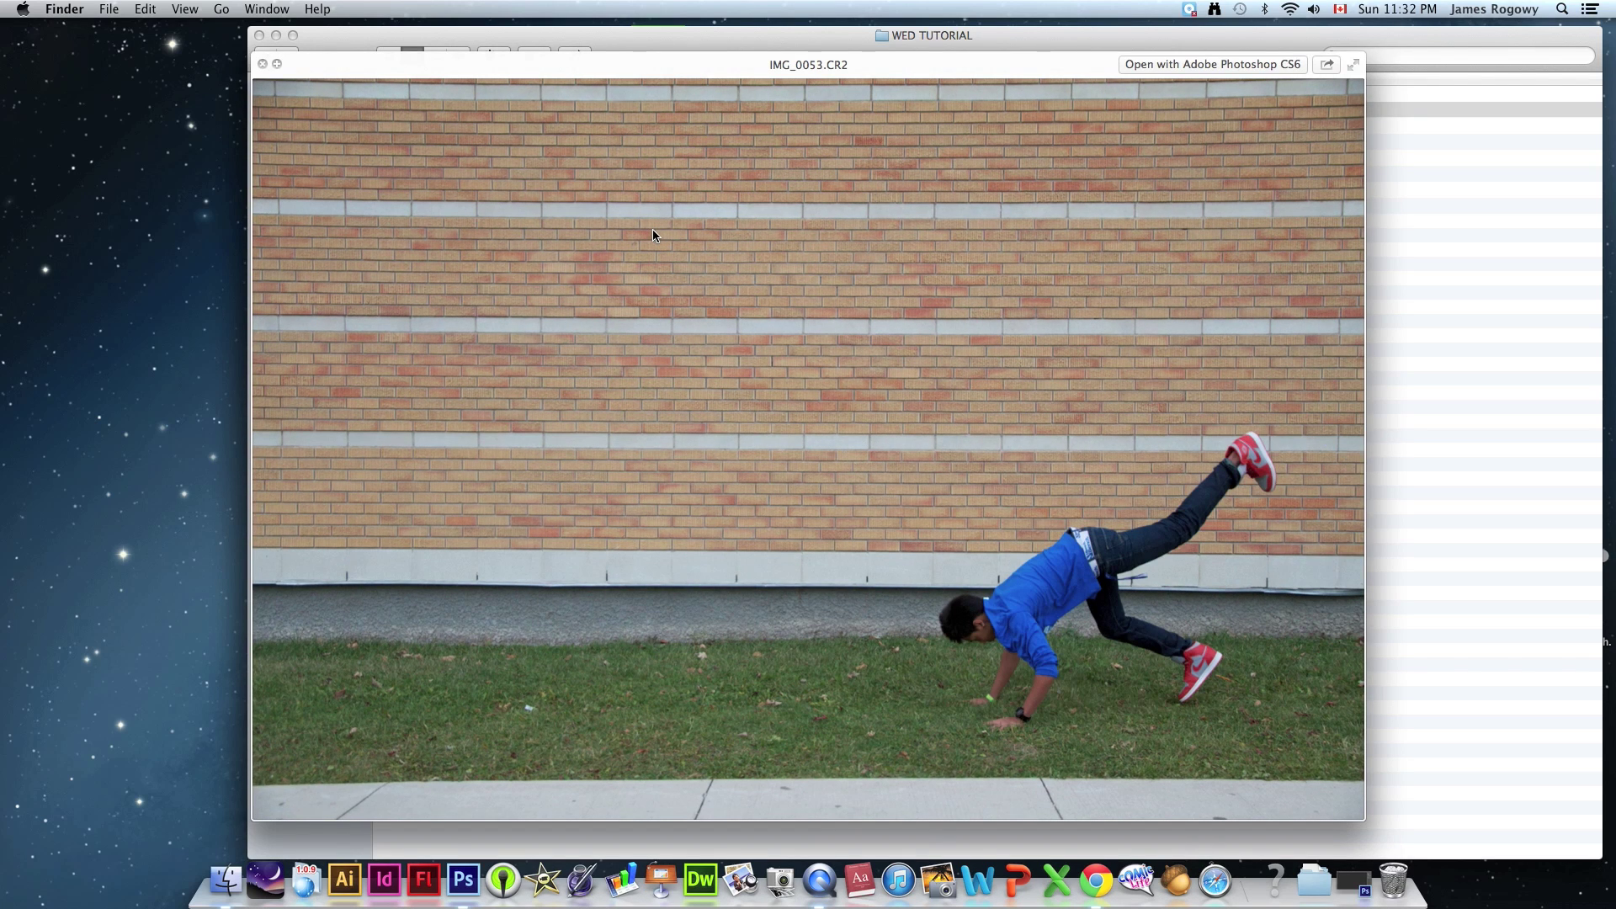
key(Down)
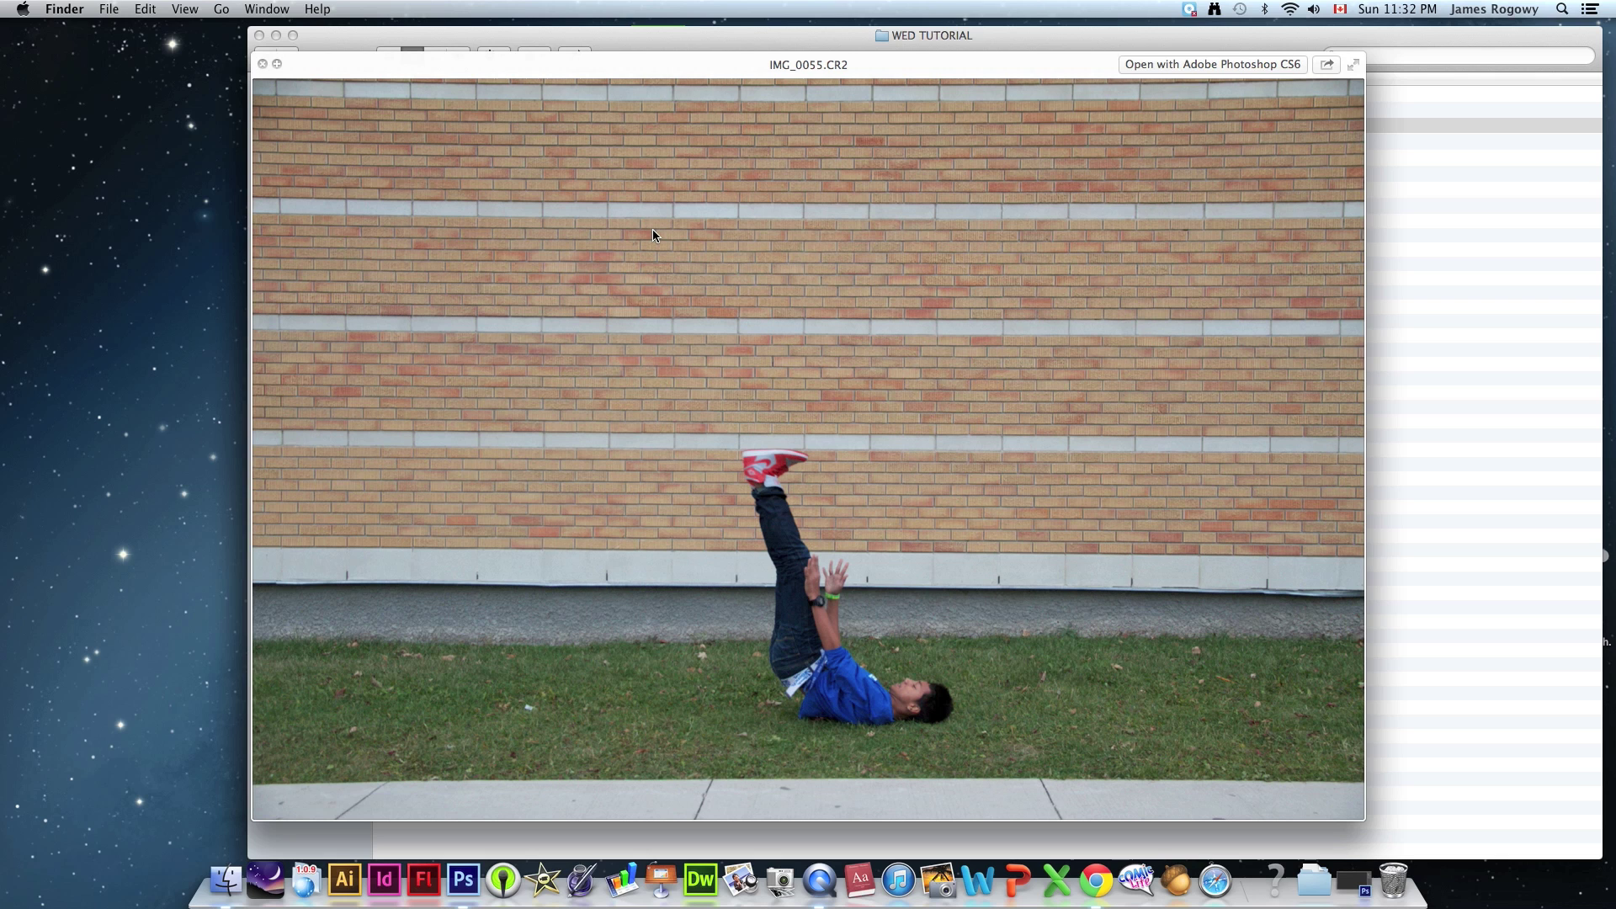
key(Down)
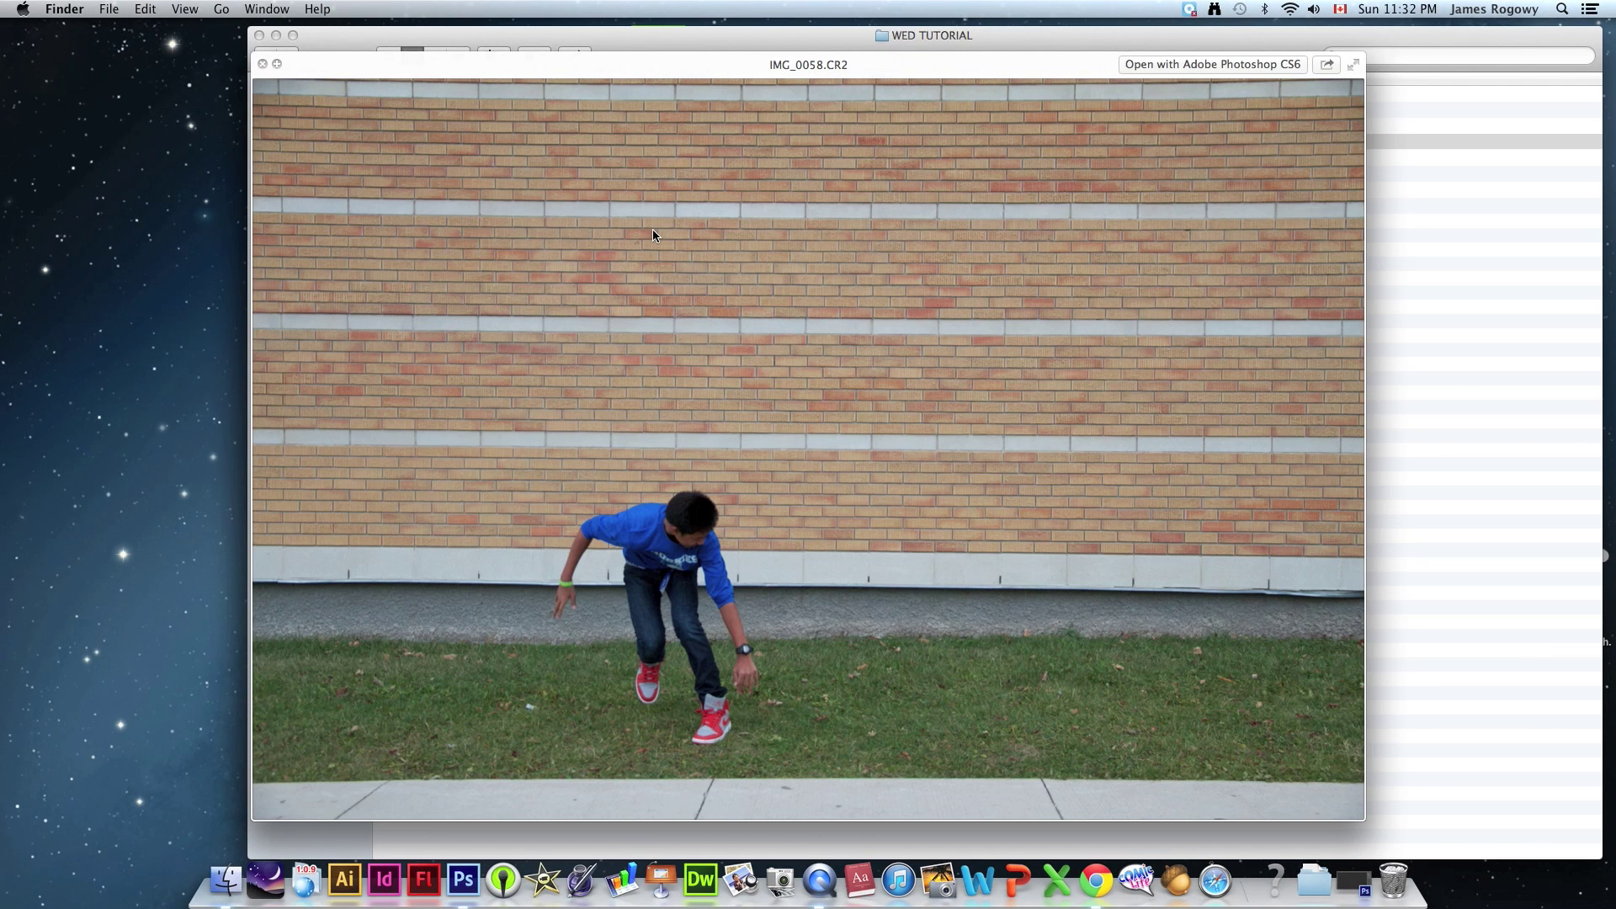
key(Down)
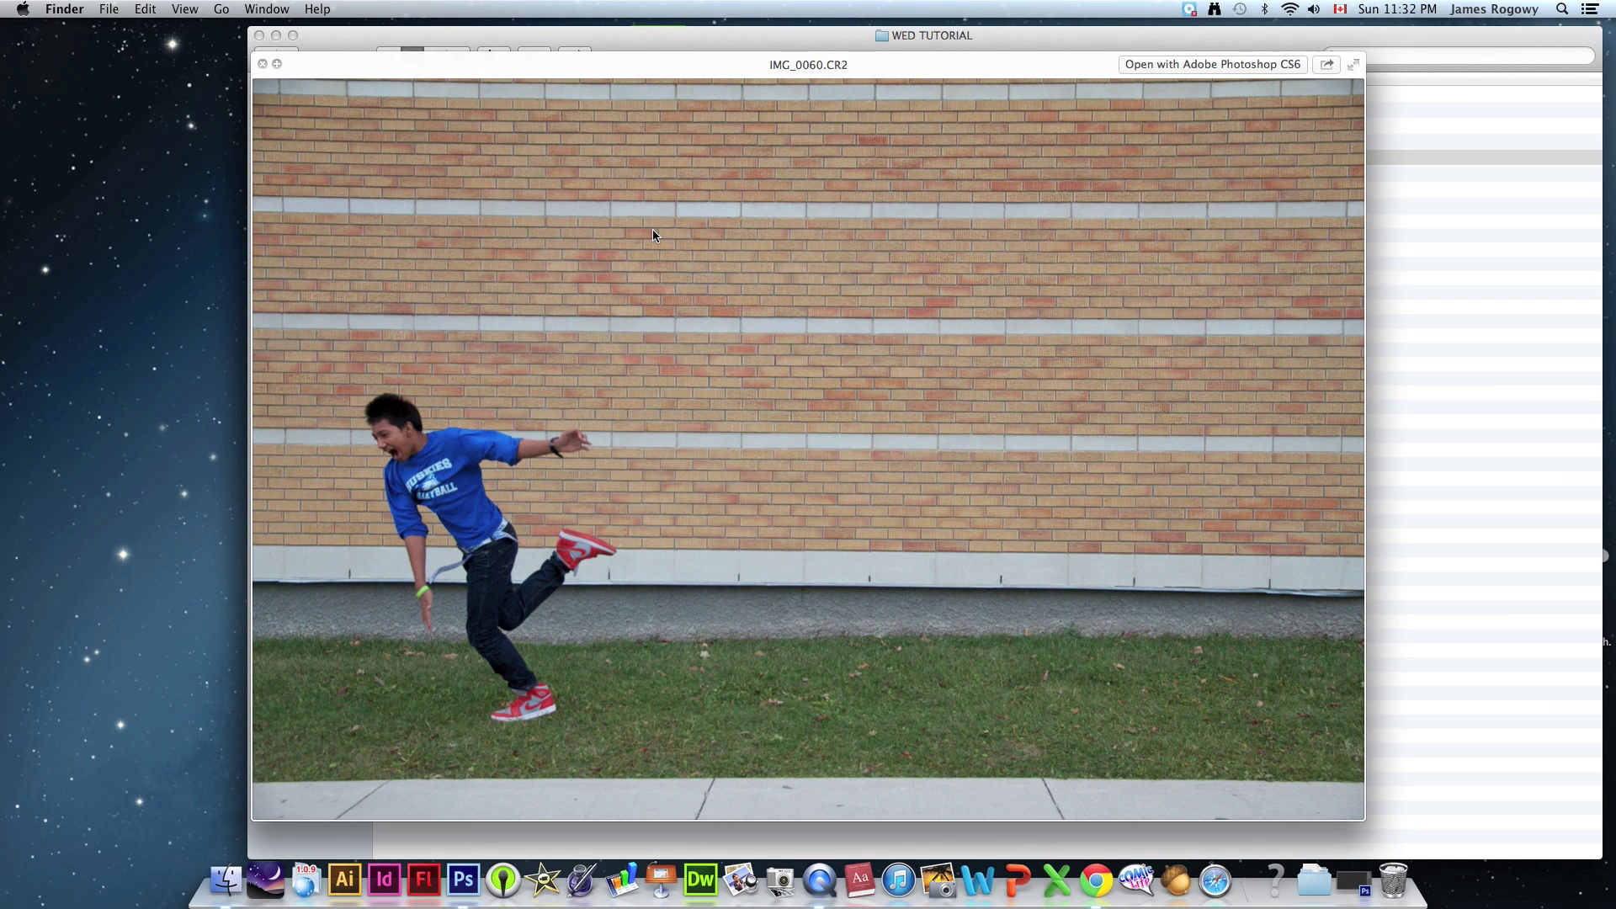
key(Down)
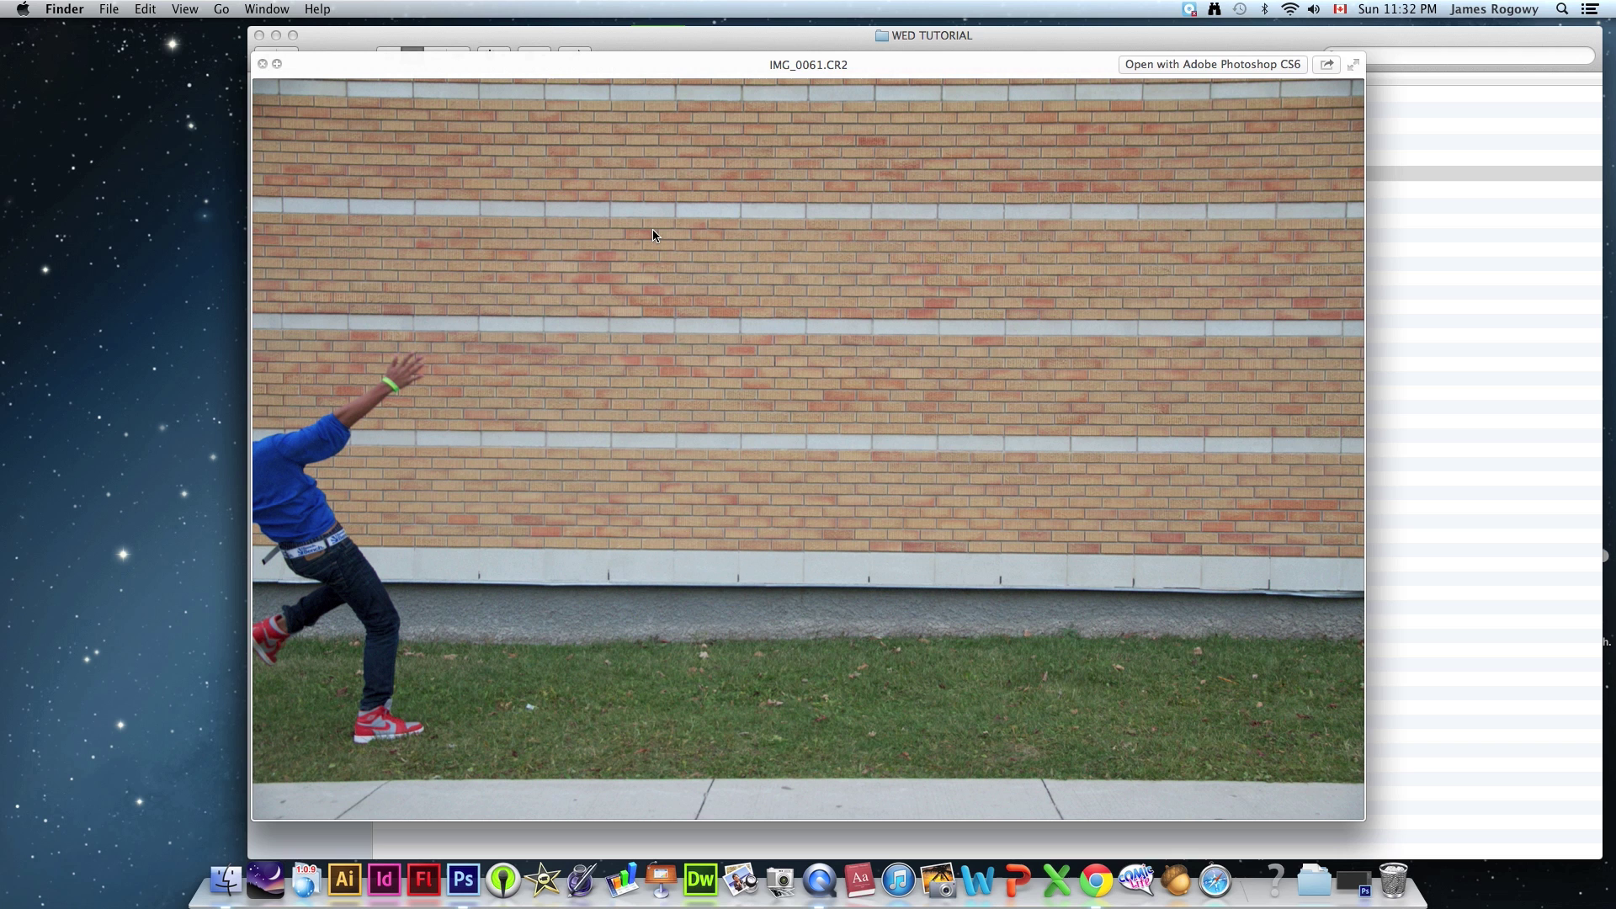
Step: Check Setup.CR2 and IMG_0061.CR2, close the preview, and select IMG_0051.CR2
key(Down)
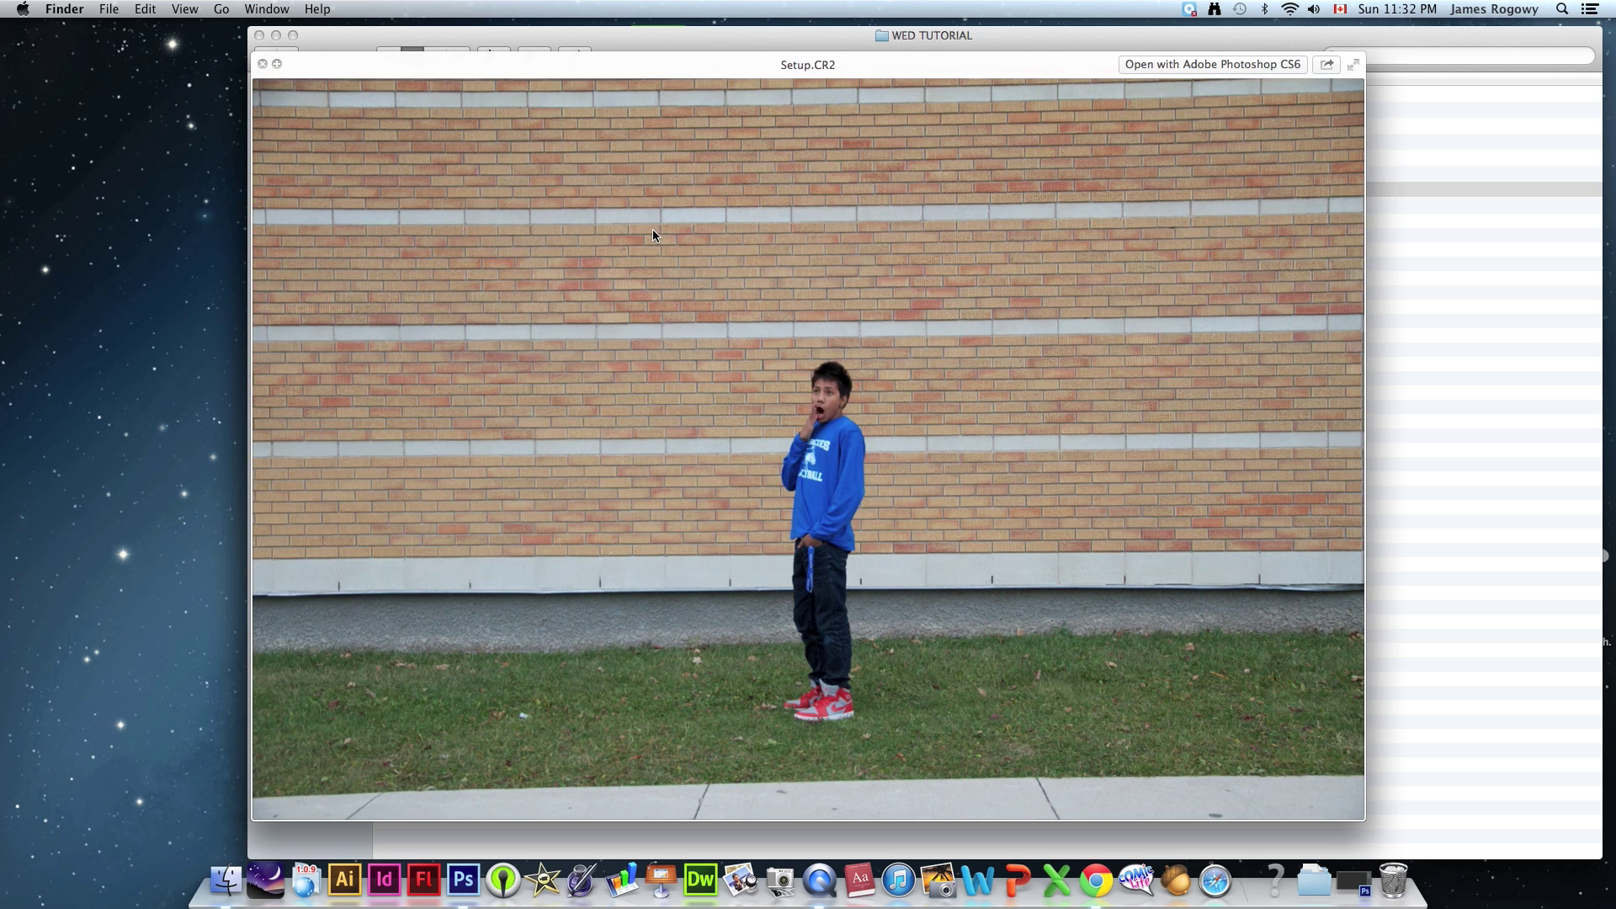
key(Up)
key(Down)
key(Up)
key(Down)
key(Up)
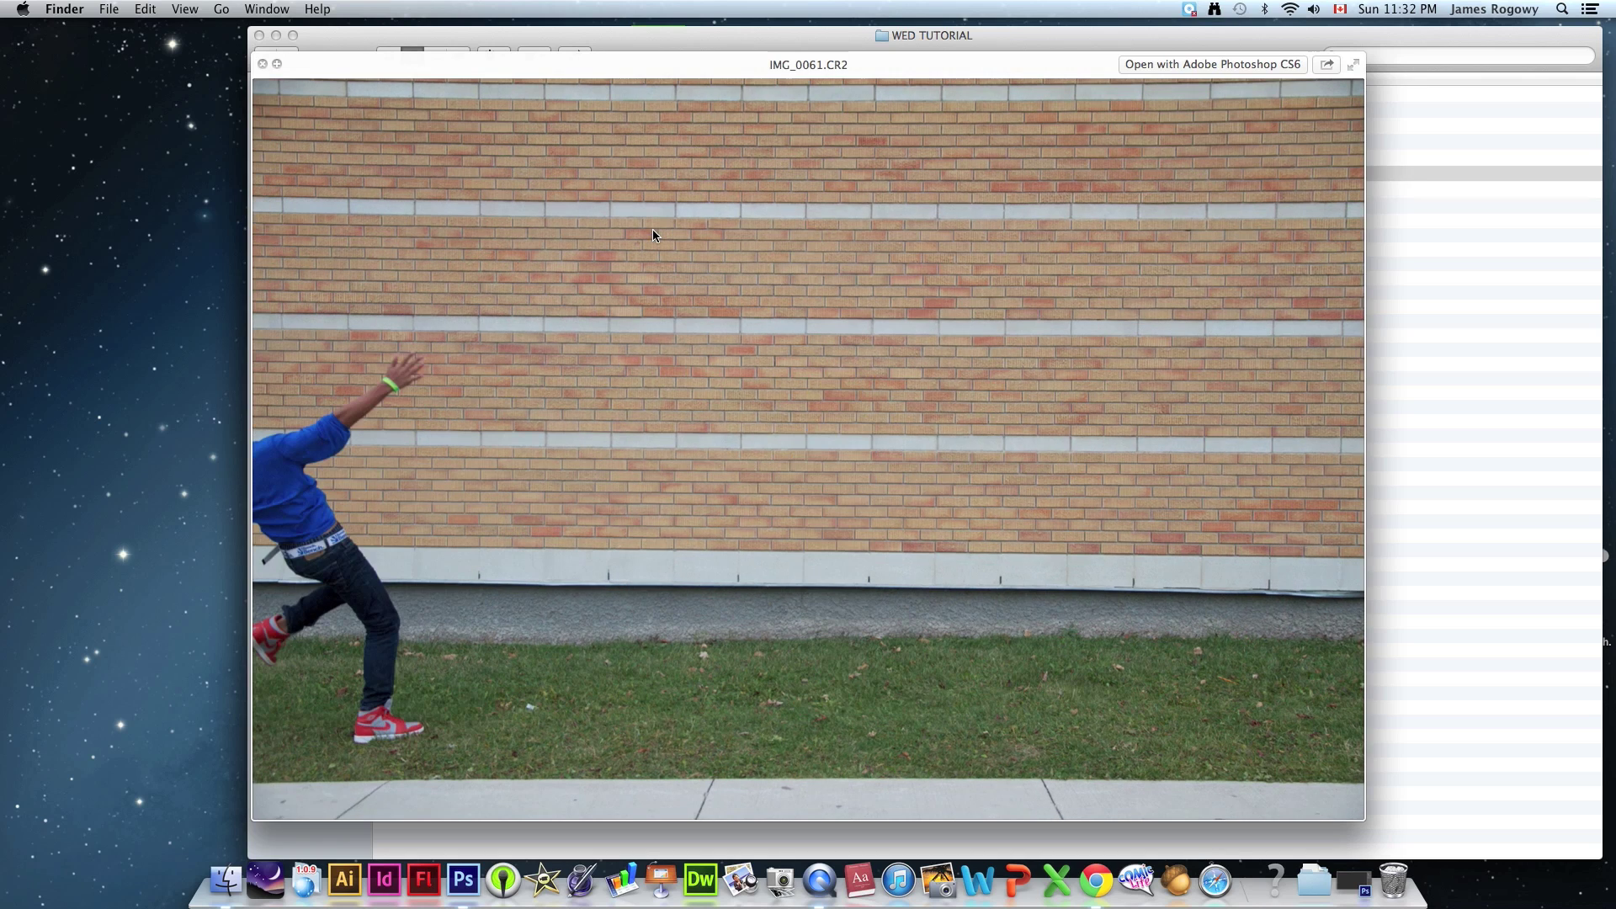
click(263, 65)
click(502, 282)
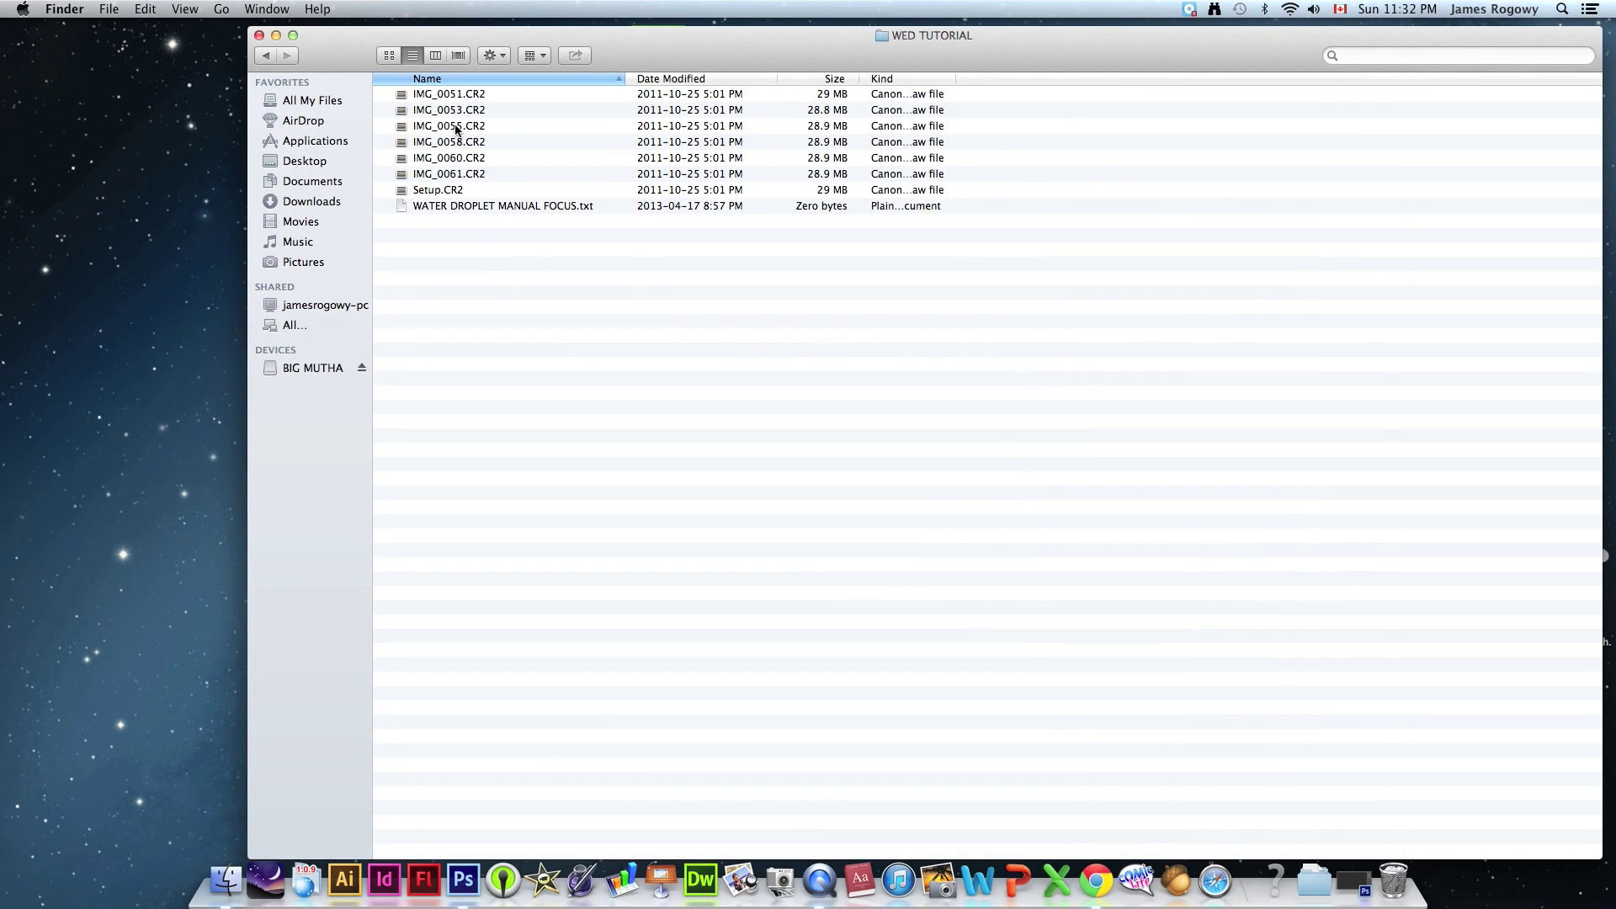
click(461, 95)
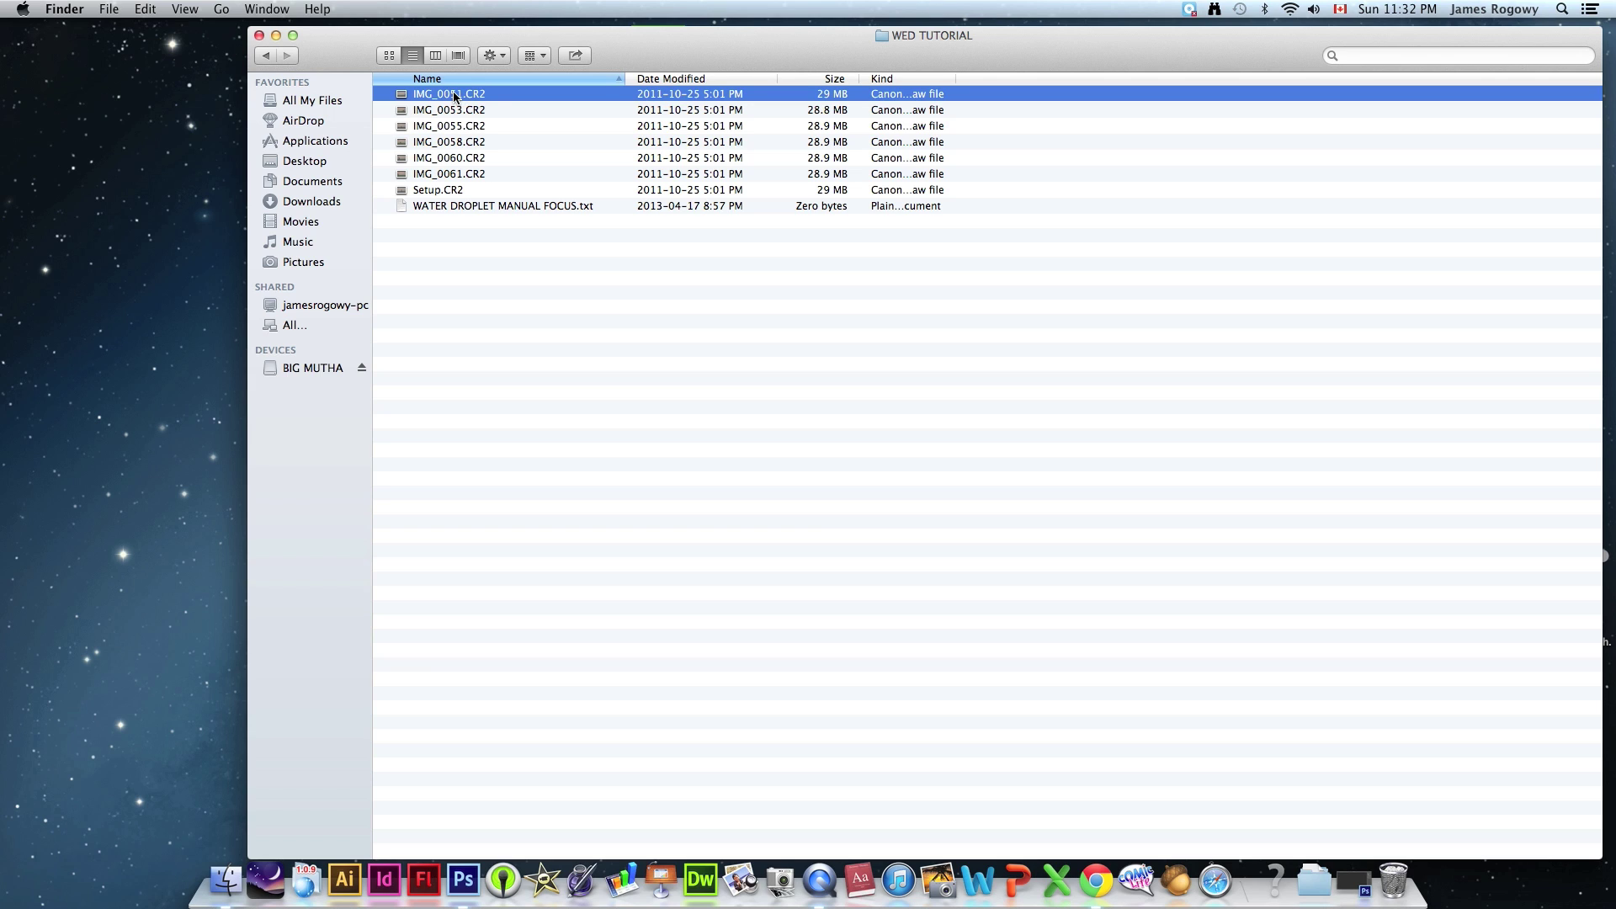
Step: Open IMG_0051.CR2 in Camera Raw, apply the CHRONO preset, and open it in Photoshop
drag(455, 97, 490, 484)
drag(466, 813, 462, 880)
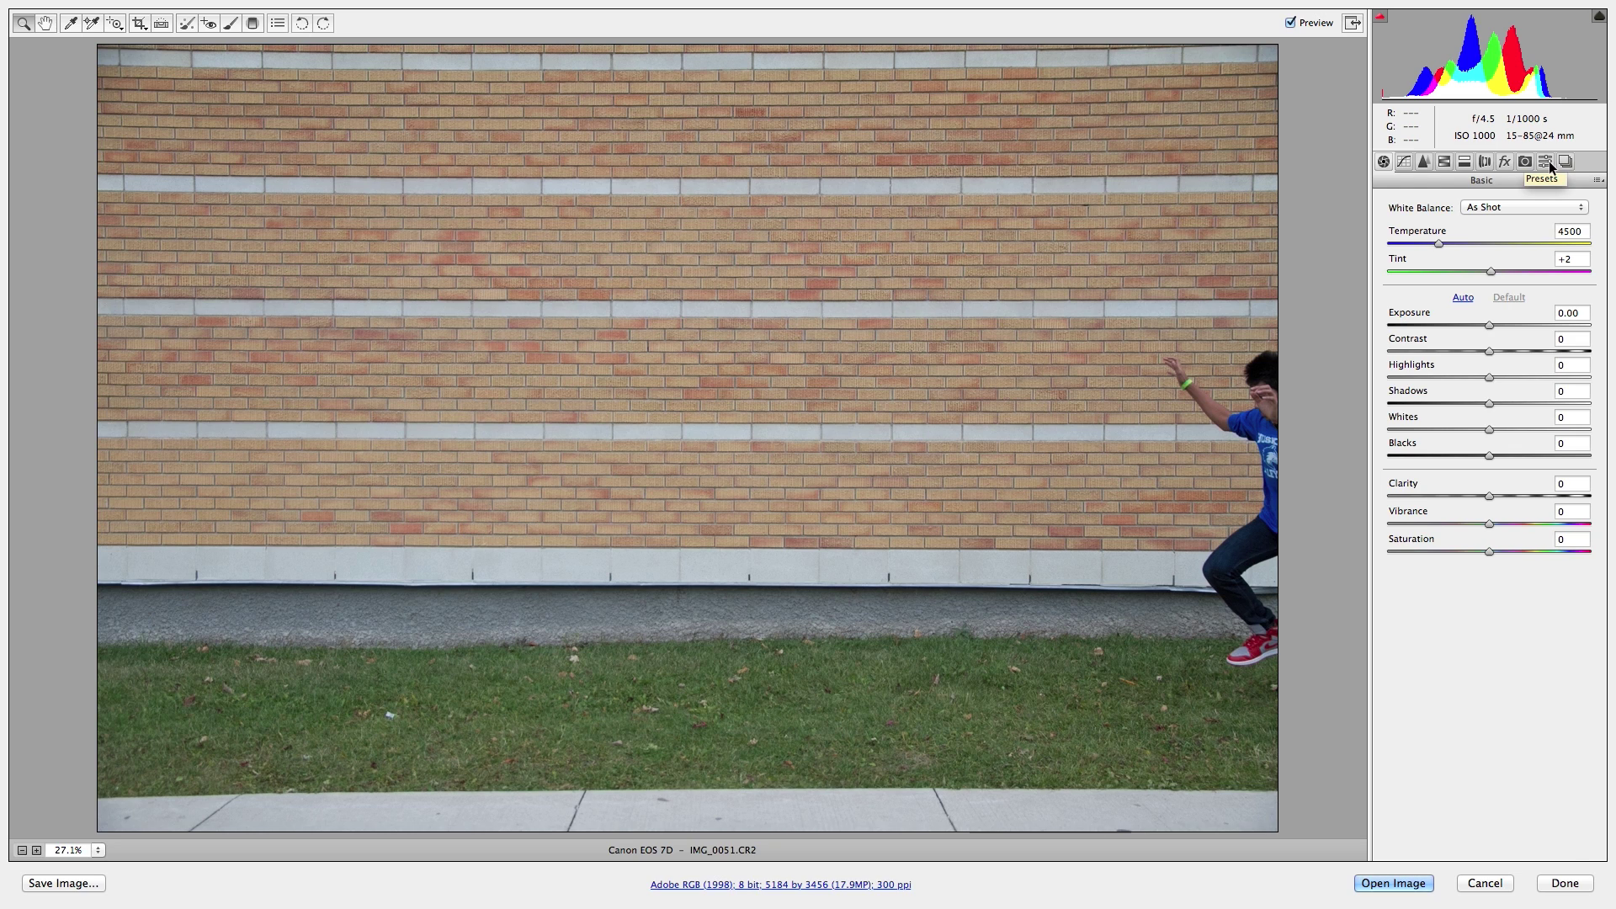
click(1547, 160)
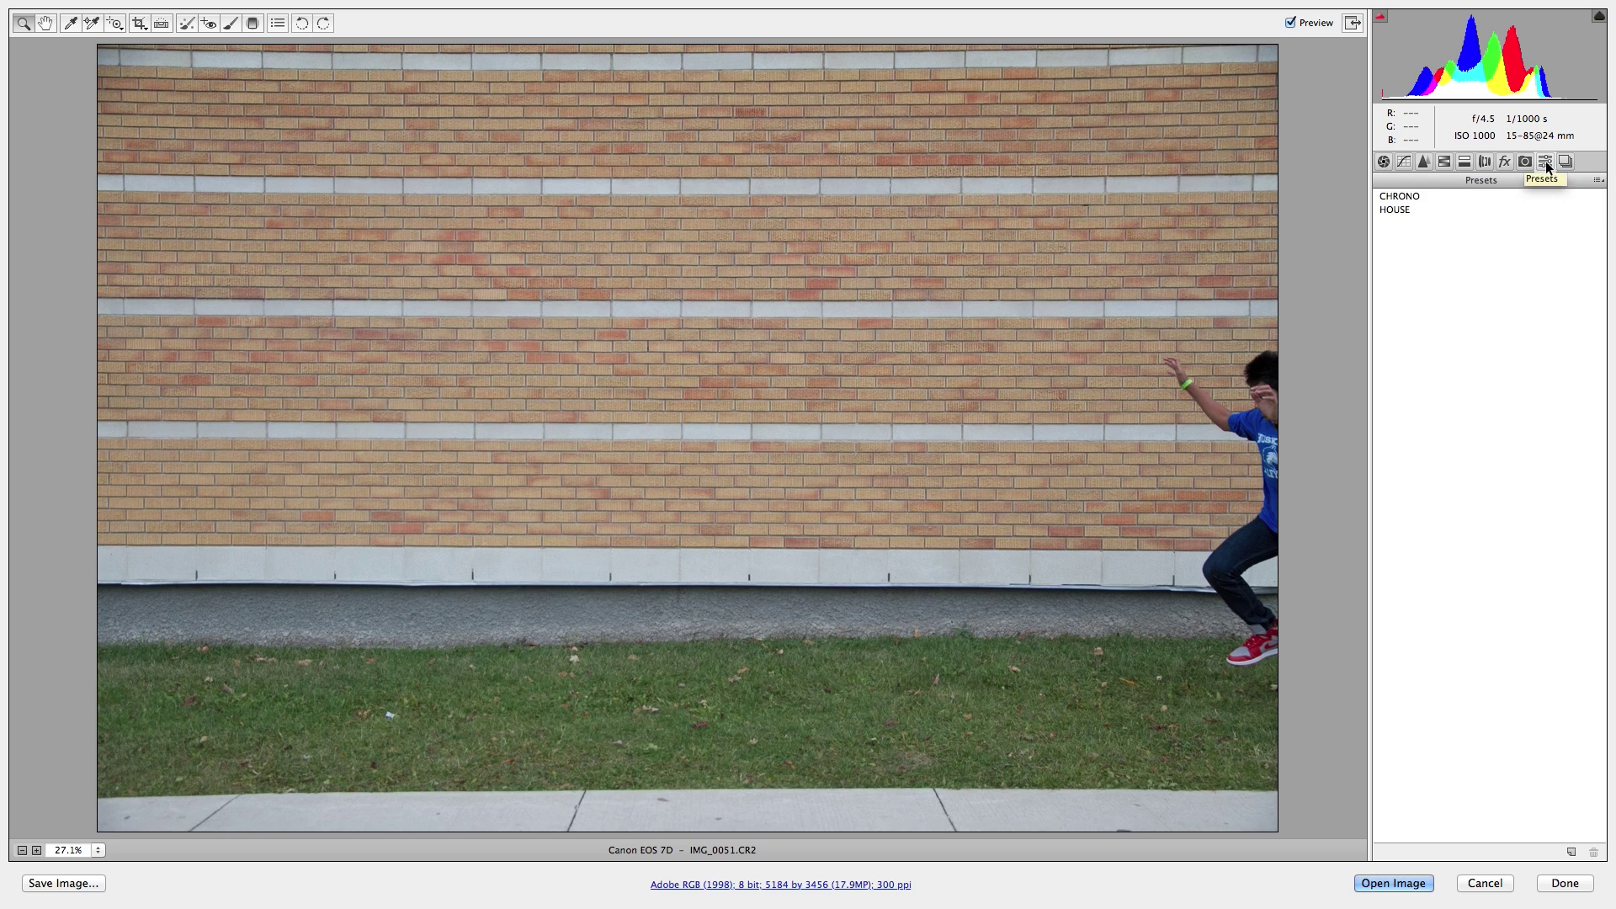
click(1417, 200)
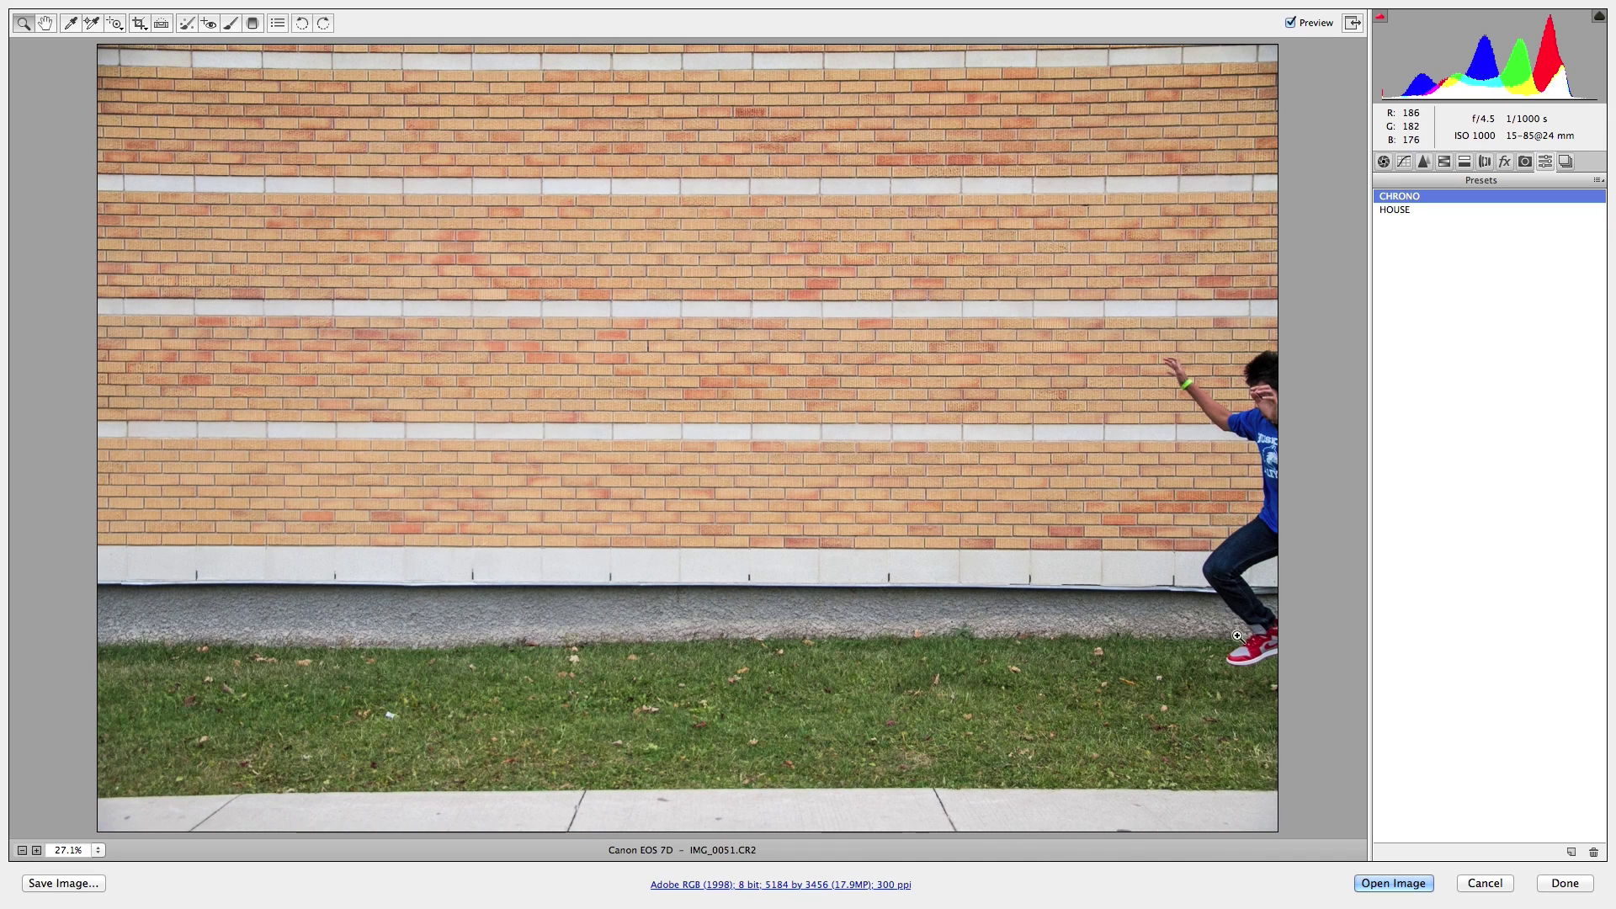
click(1394, 883)
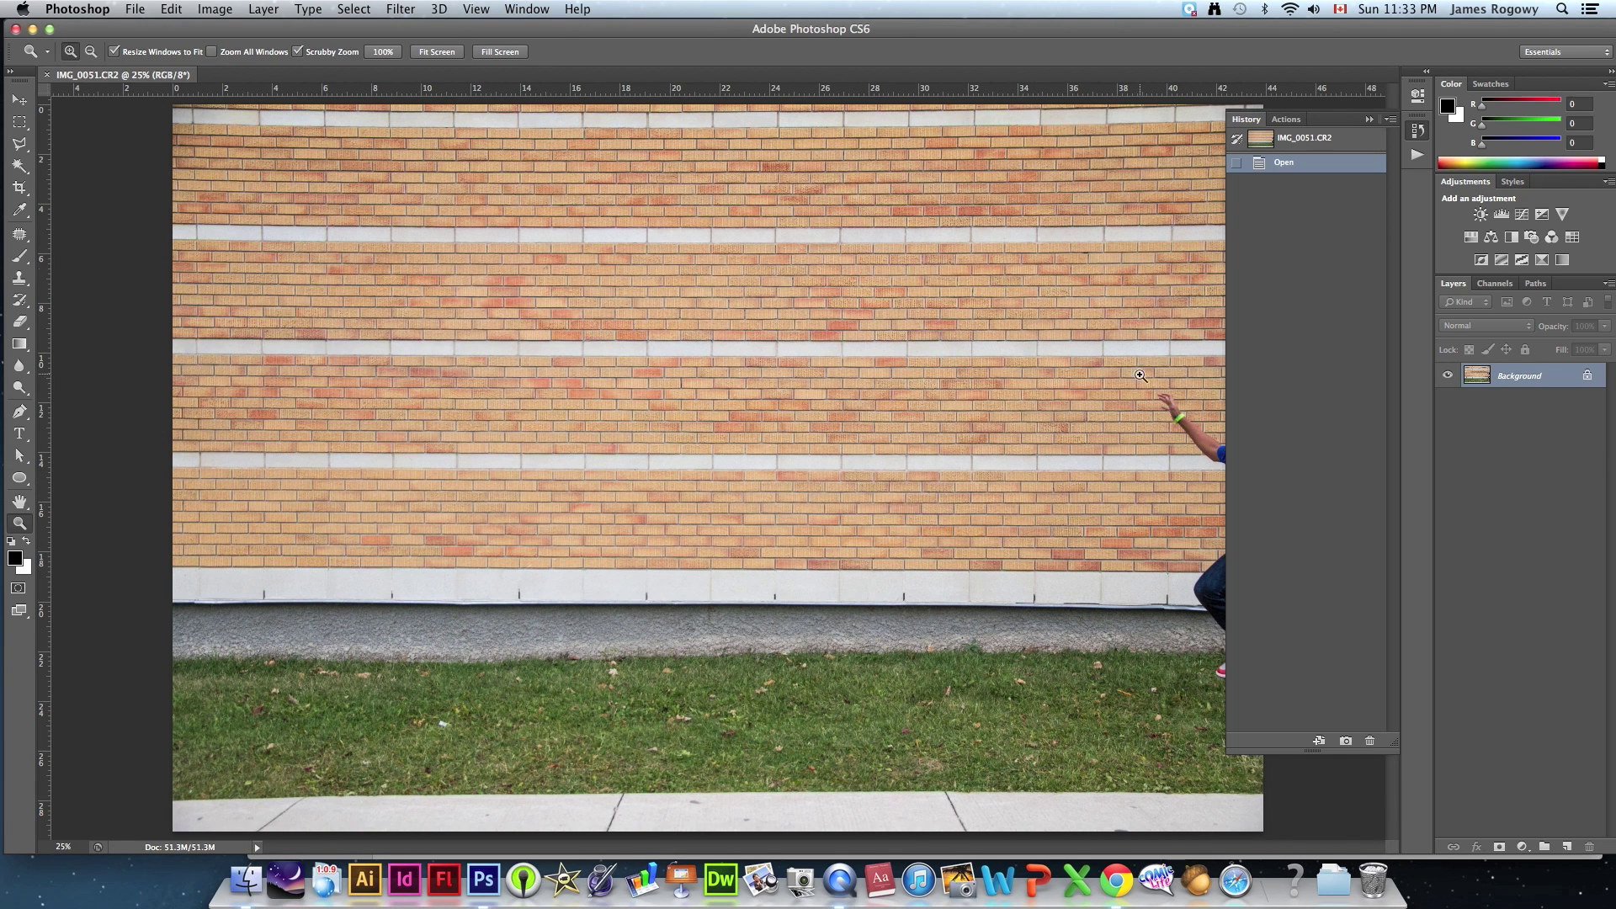
Step: Collapse History, move Photoshop aside, and open IMG_0053.CR2 from Finder in Camera Raw
click(1366, 122)
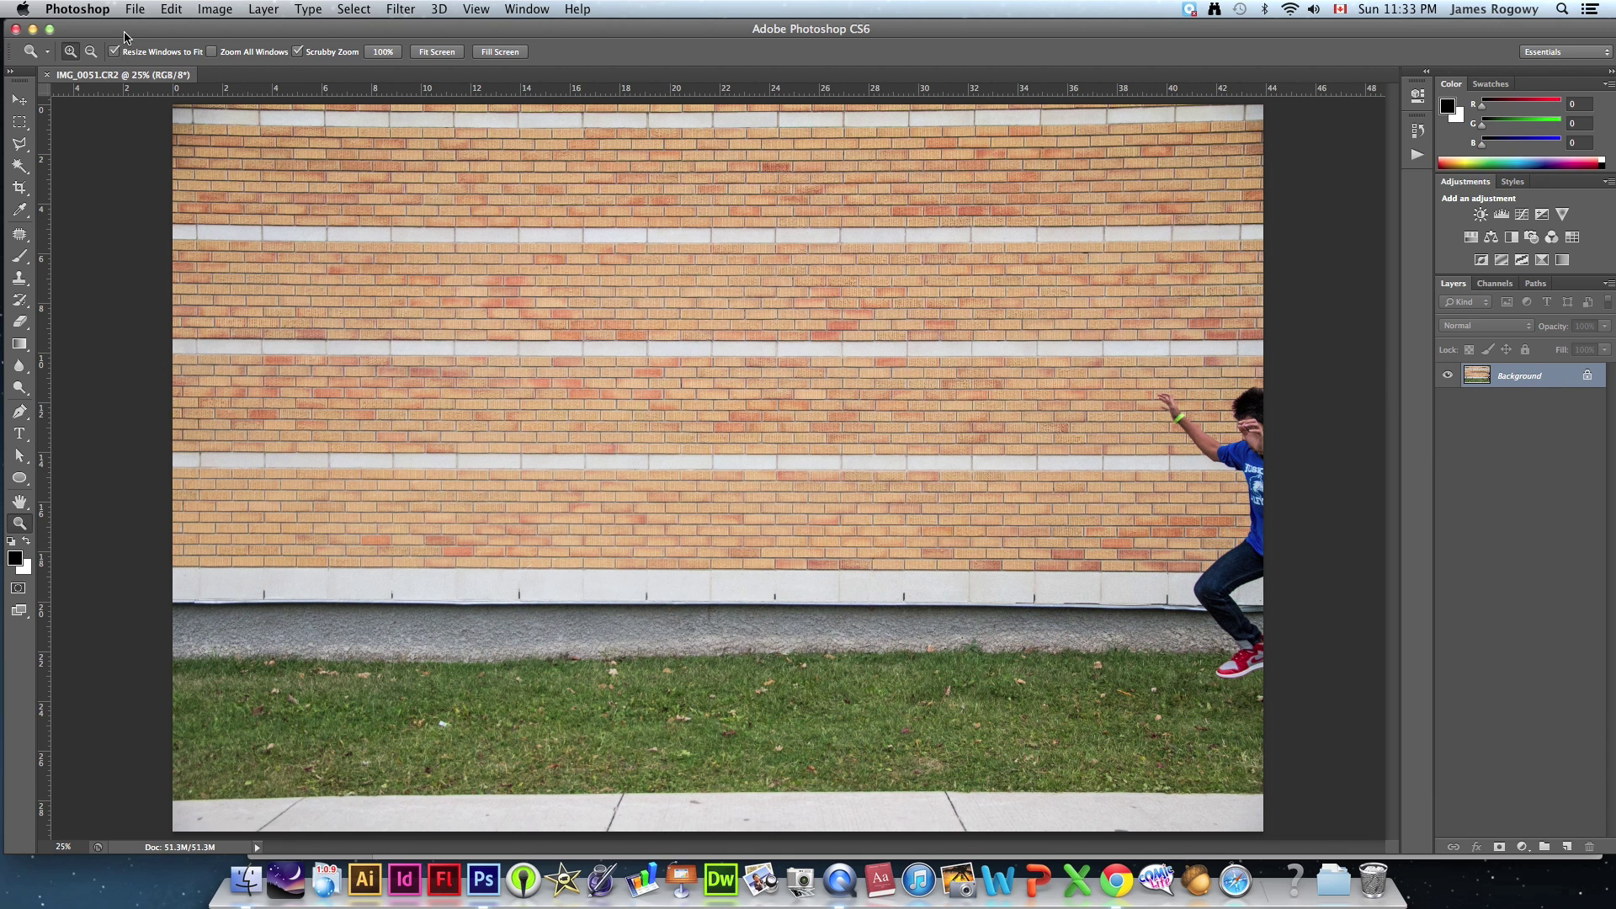
drag(120, 37, 552, 313)
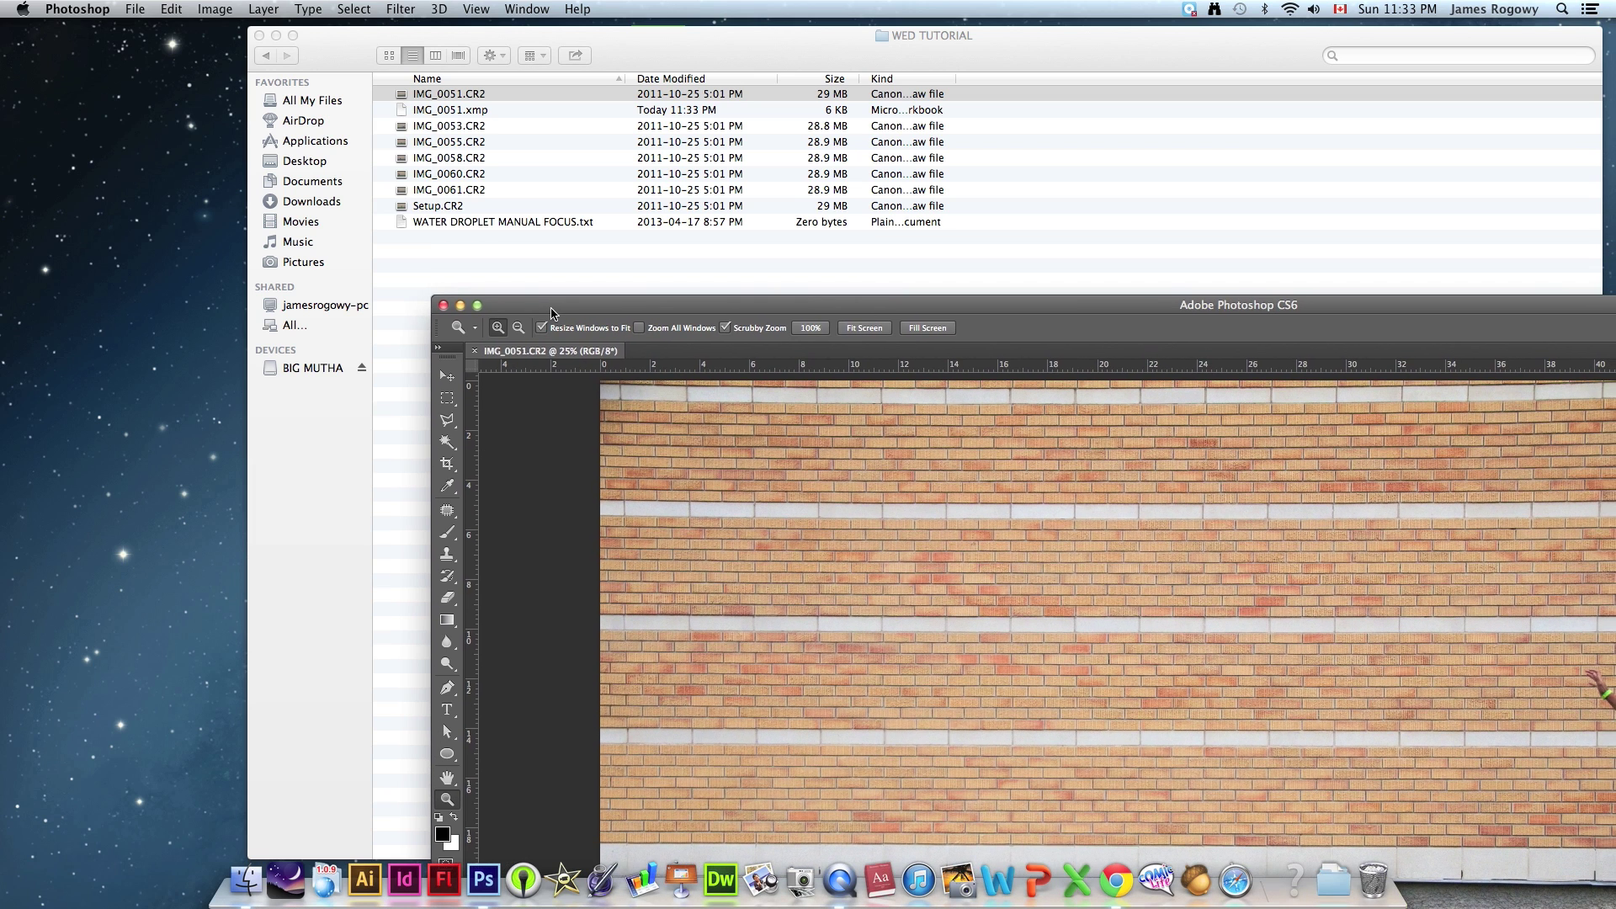
click(449, 129)
double_click(448, 126)
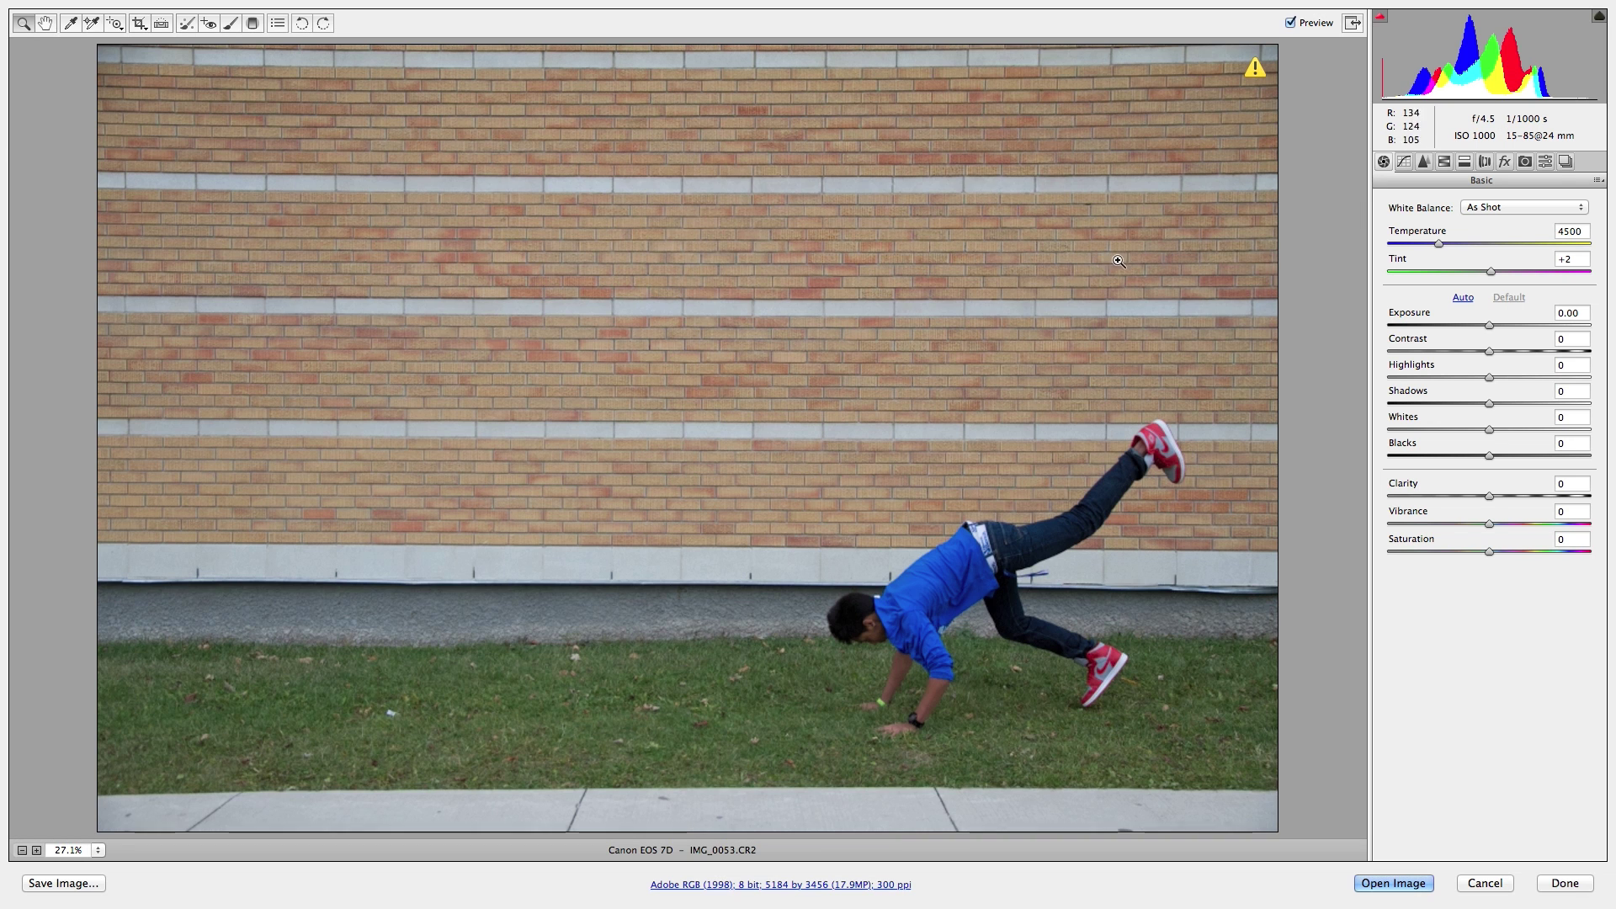
Step: Apply the CHRONO preset to IMG_0053.CR2 and open it in Photoshop
click(1545, 160)
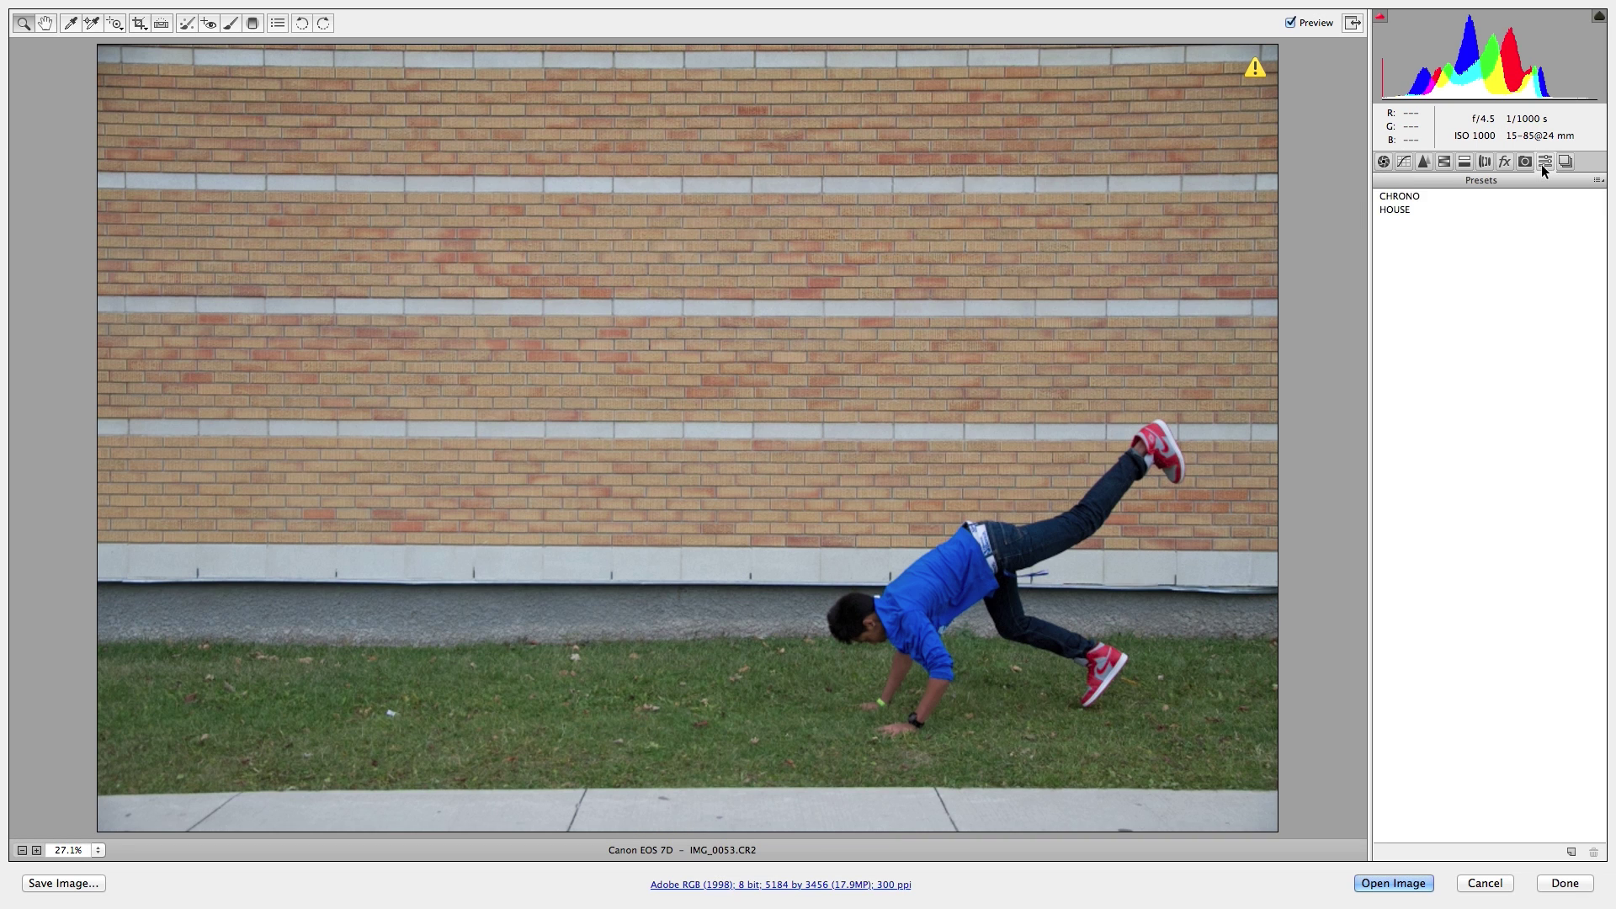
click(1401, 199)
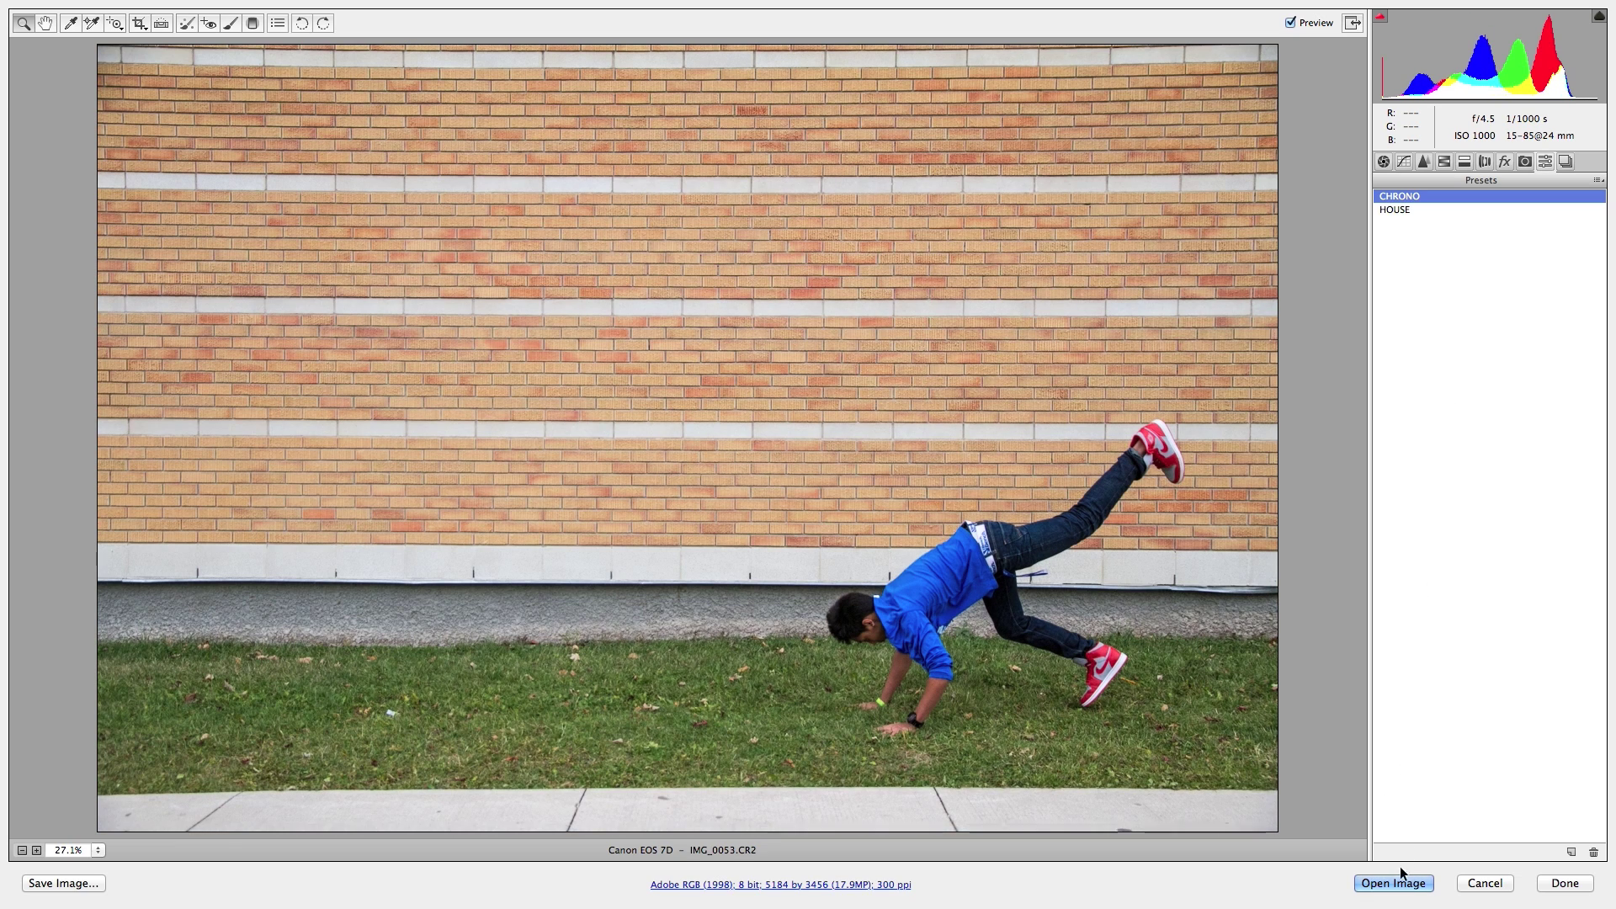
click(1393, 883)
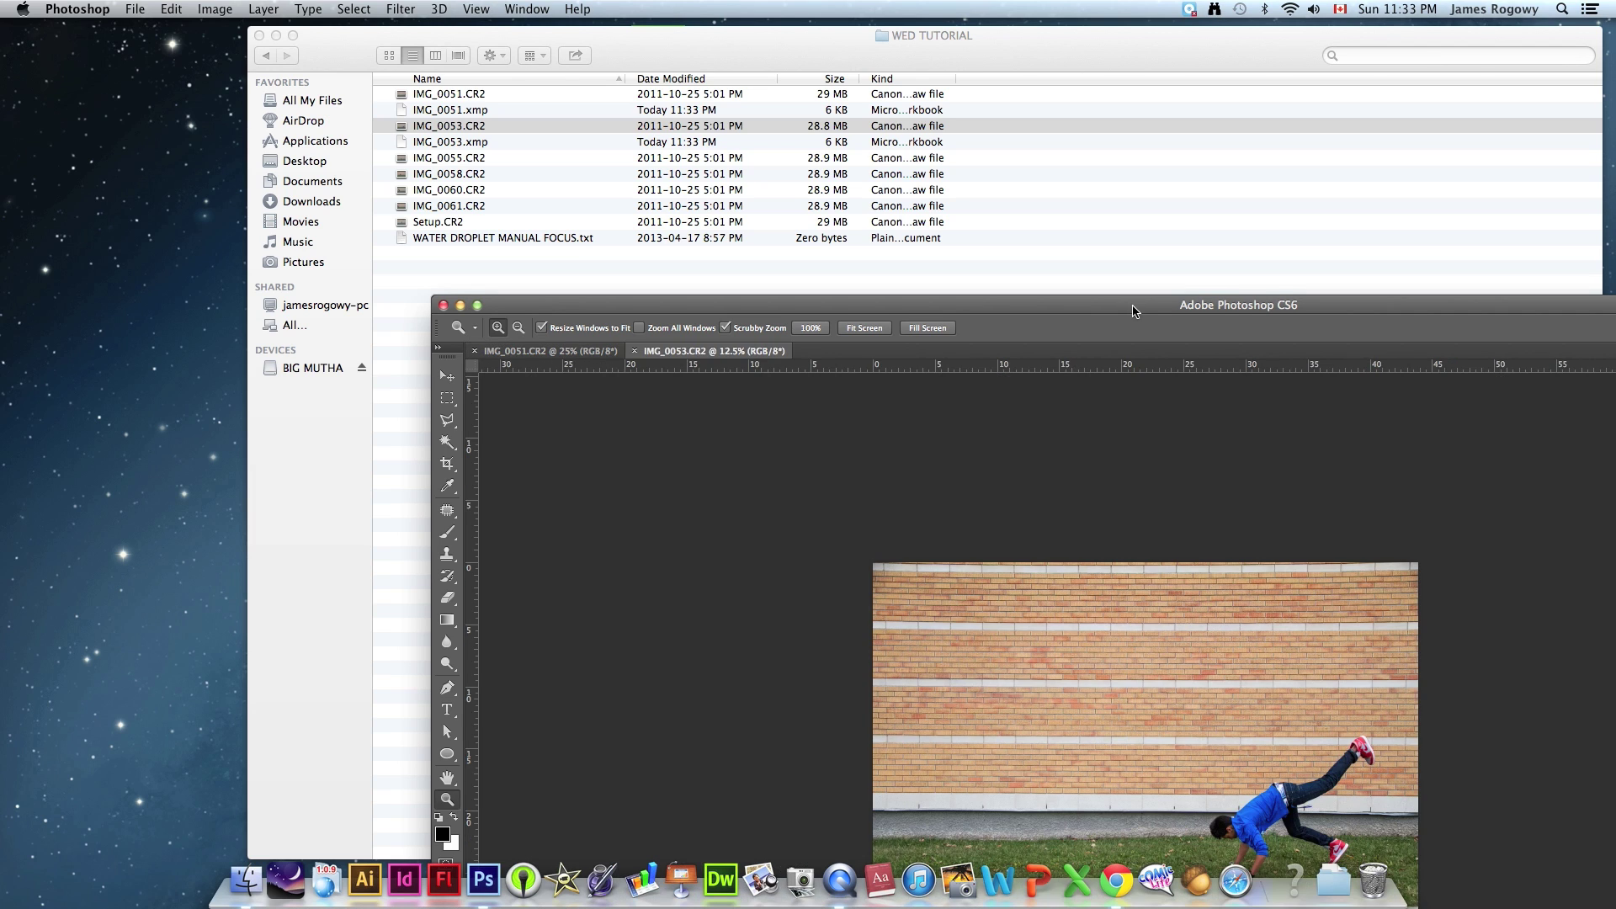
Step: Maximise Photoshop, fit the cartwheel photo to the window, and compare both document tabs
drag(1133, 311, 756, 50)
key(super+0)
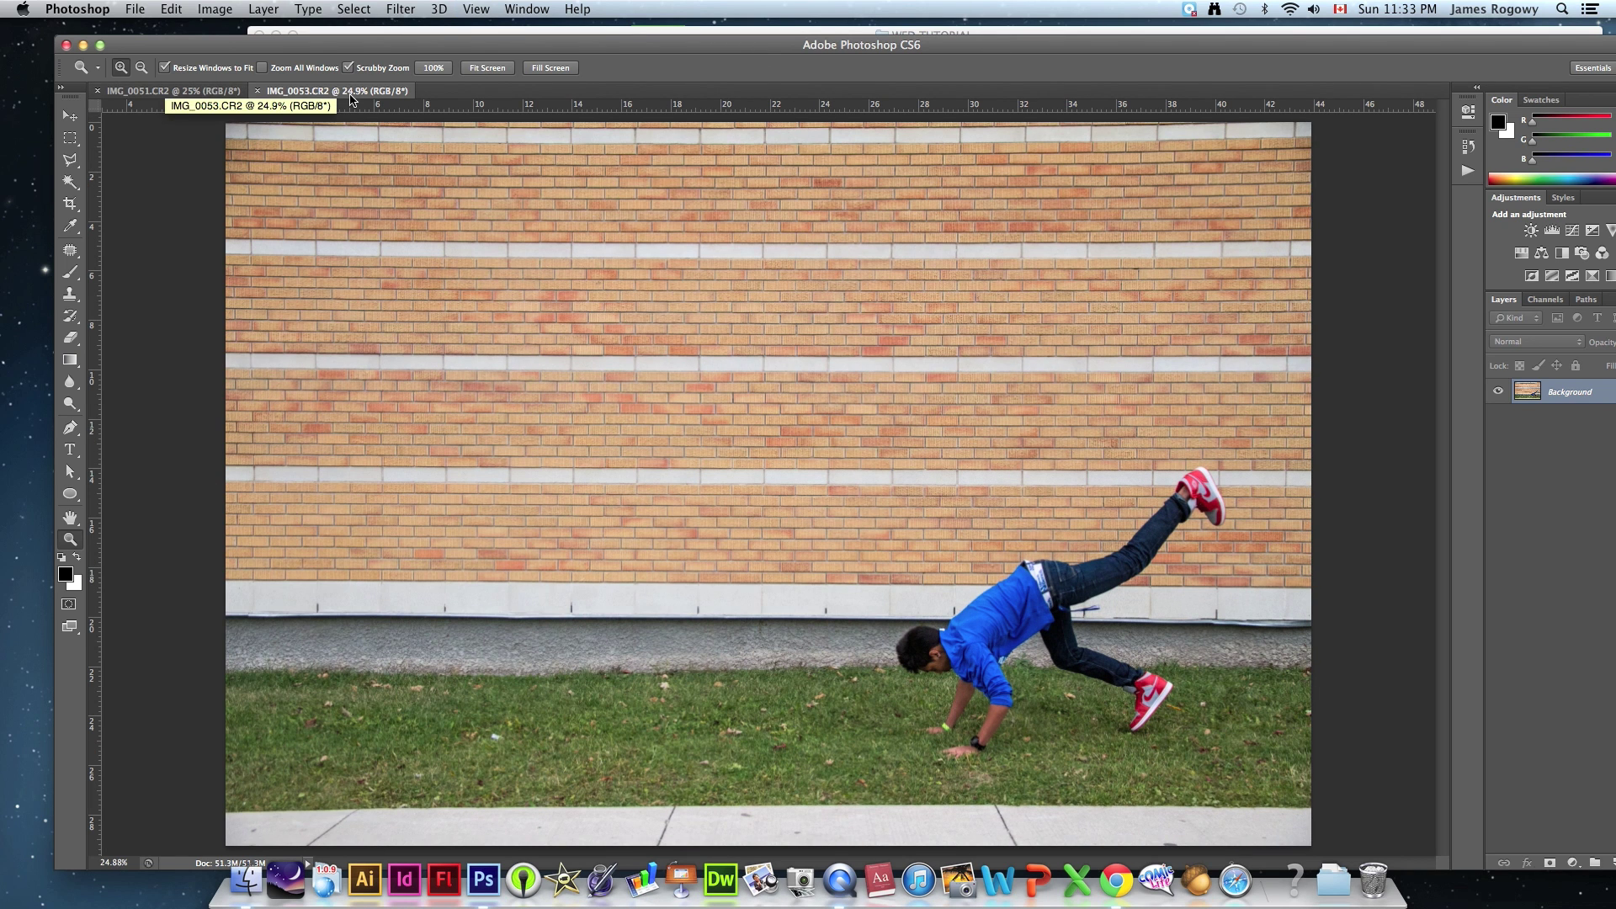
double_click(341, 48)
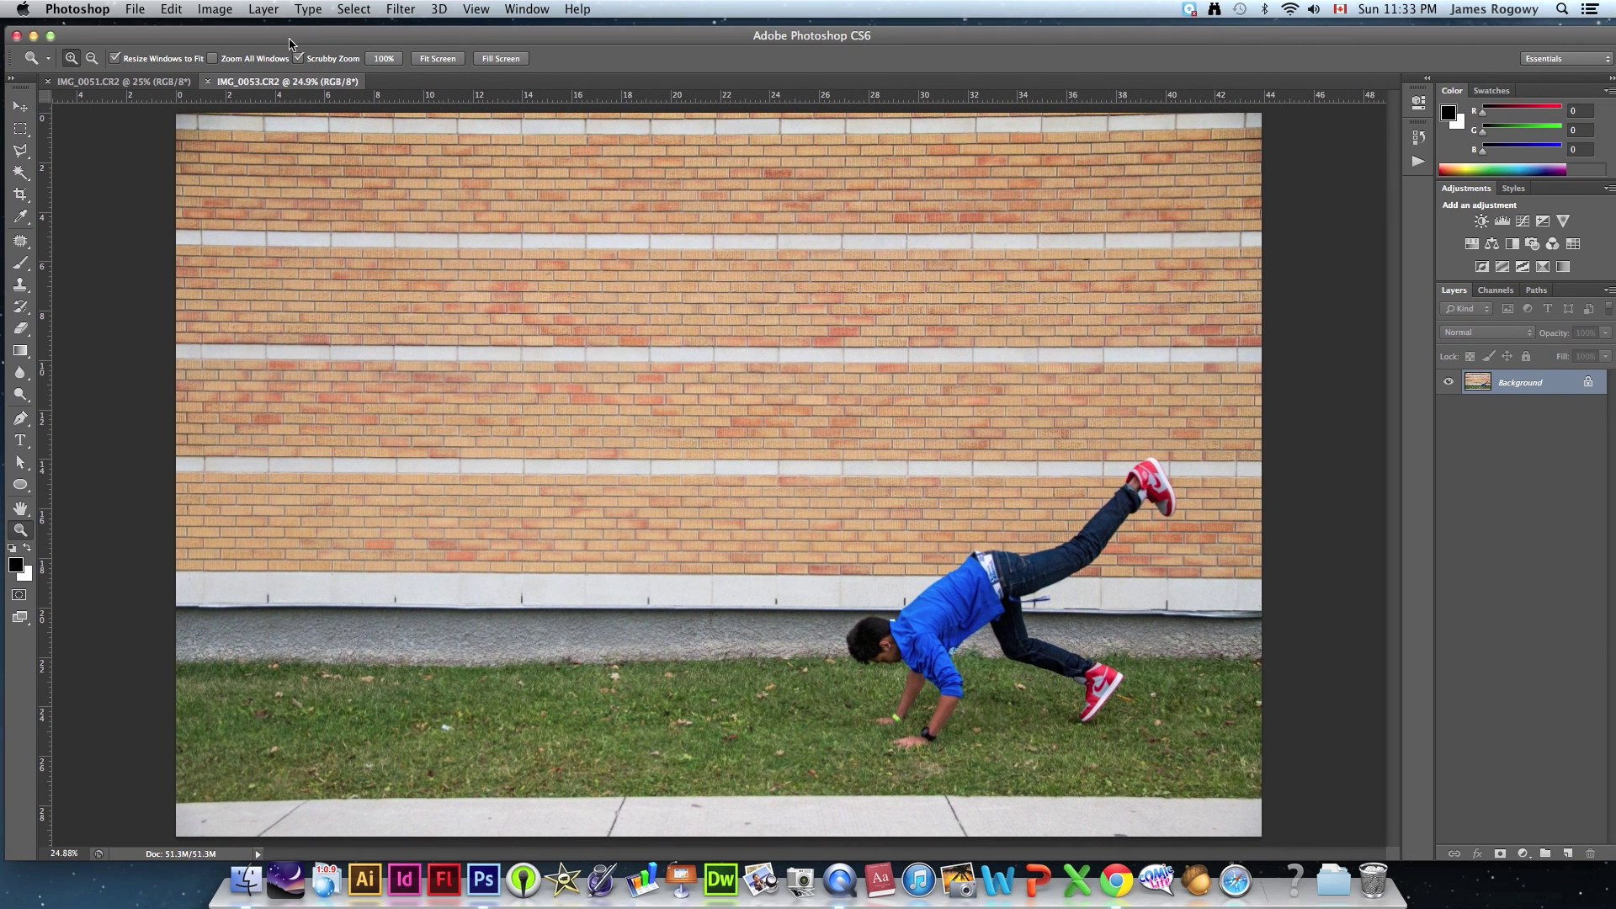
click(150, 79)
click(272, 81)
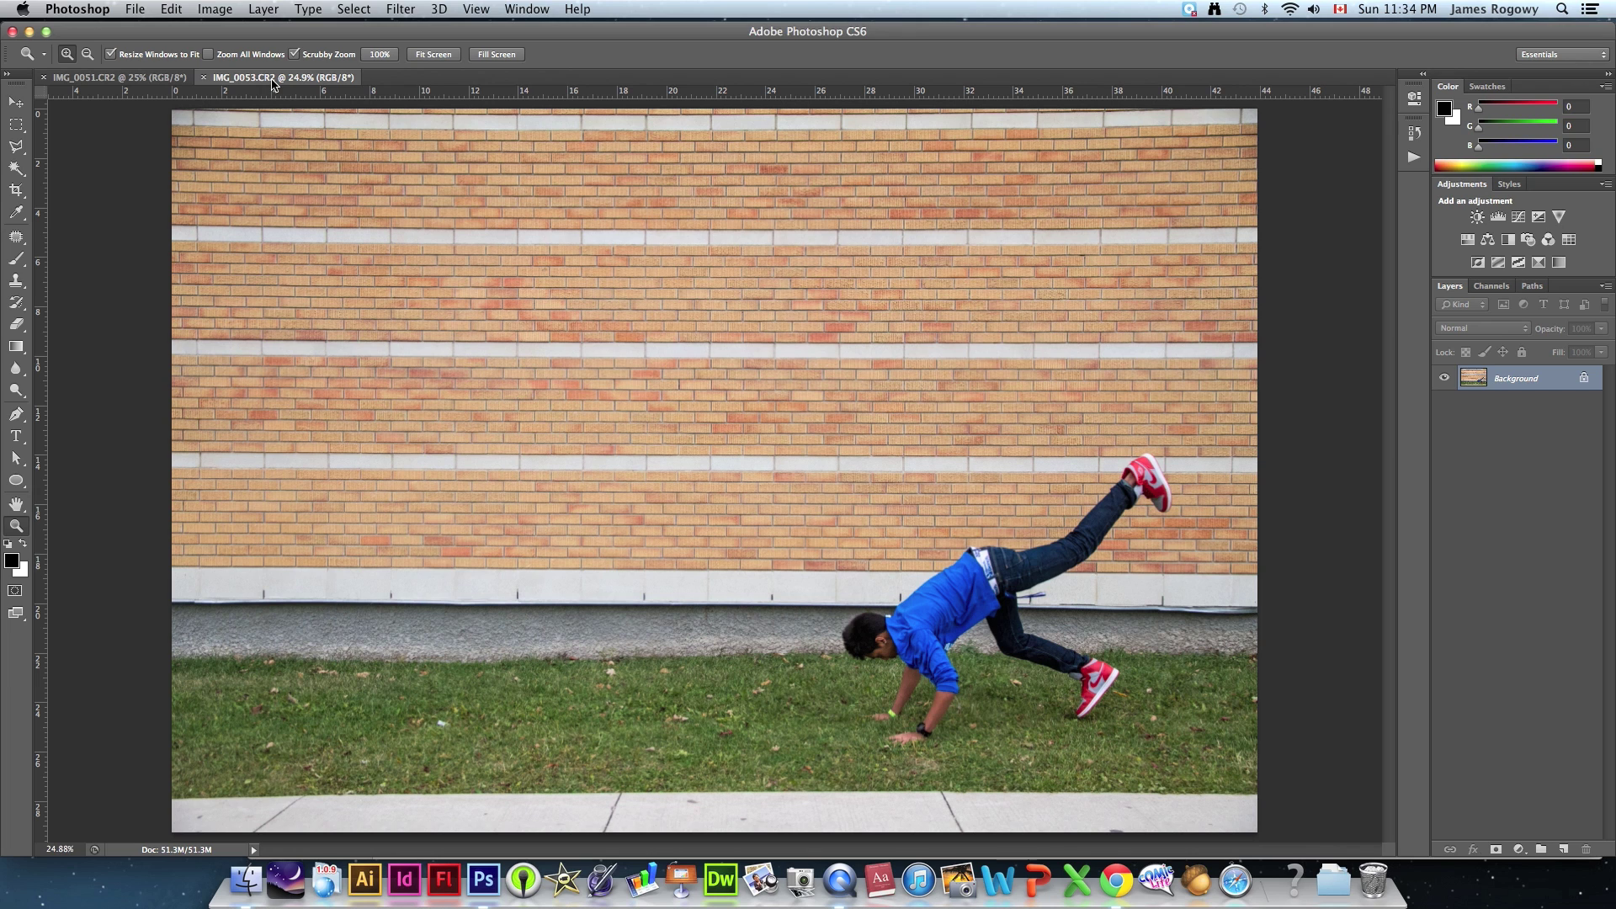
Step: Select all of the cartwheel image and copy it
key(super+a)
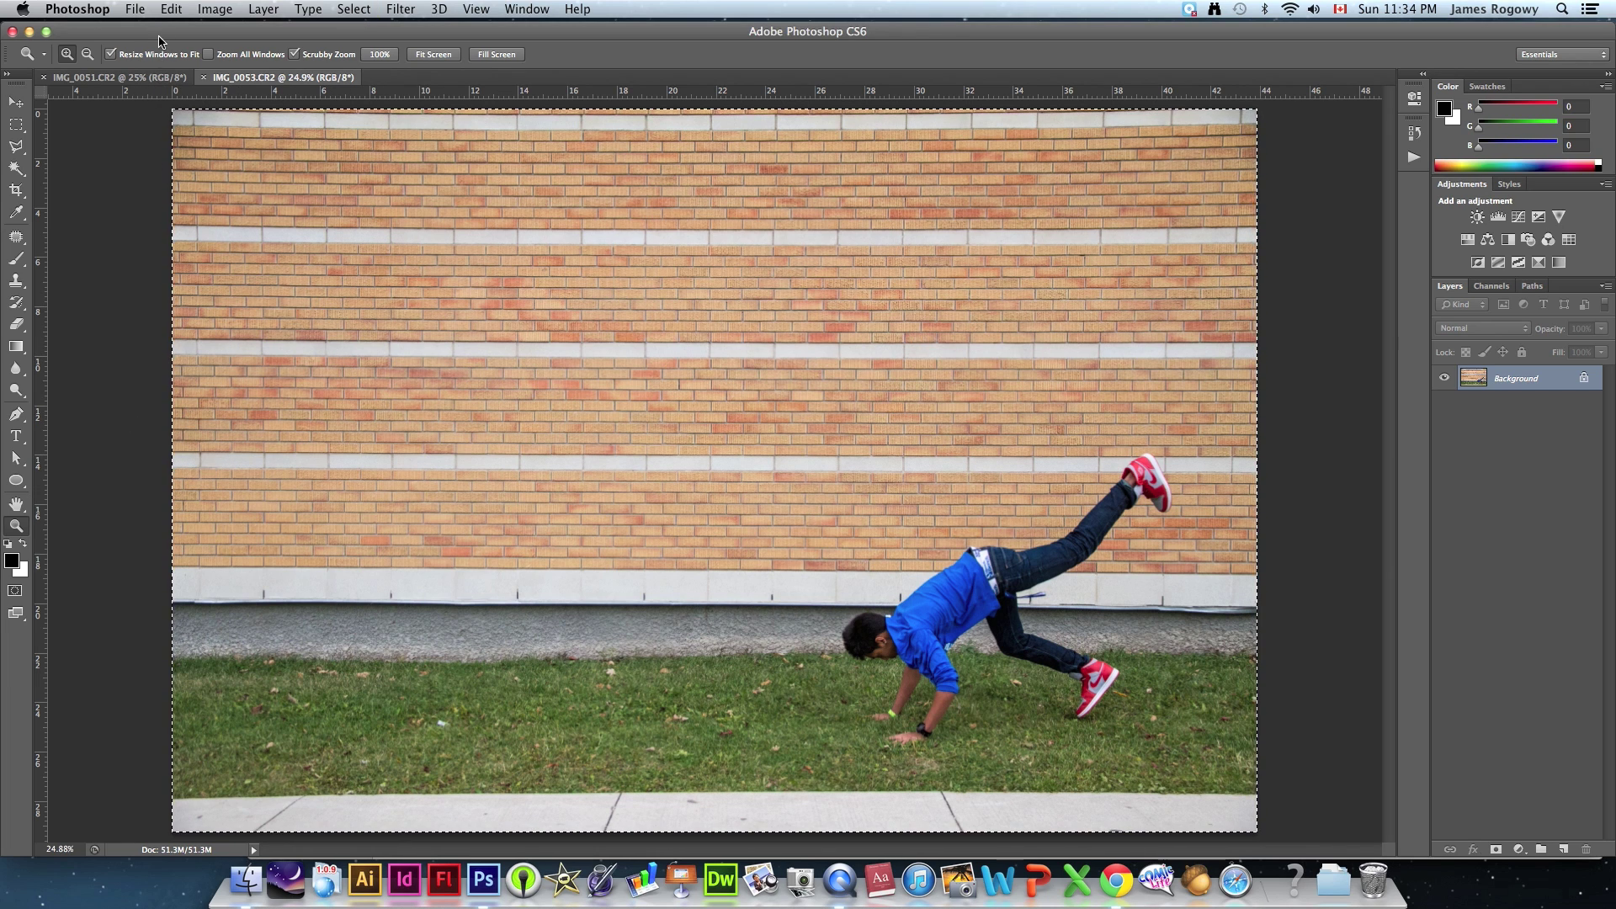
click(172, 10)
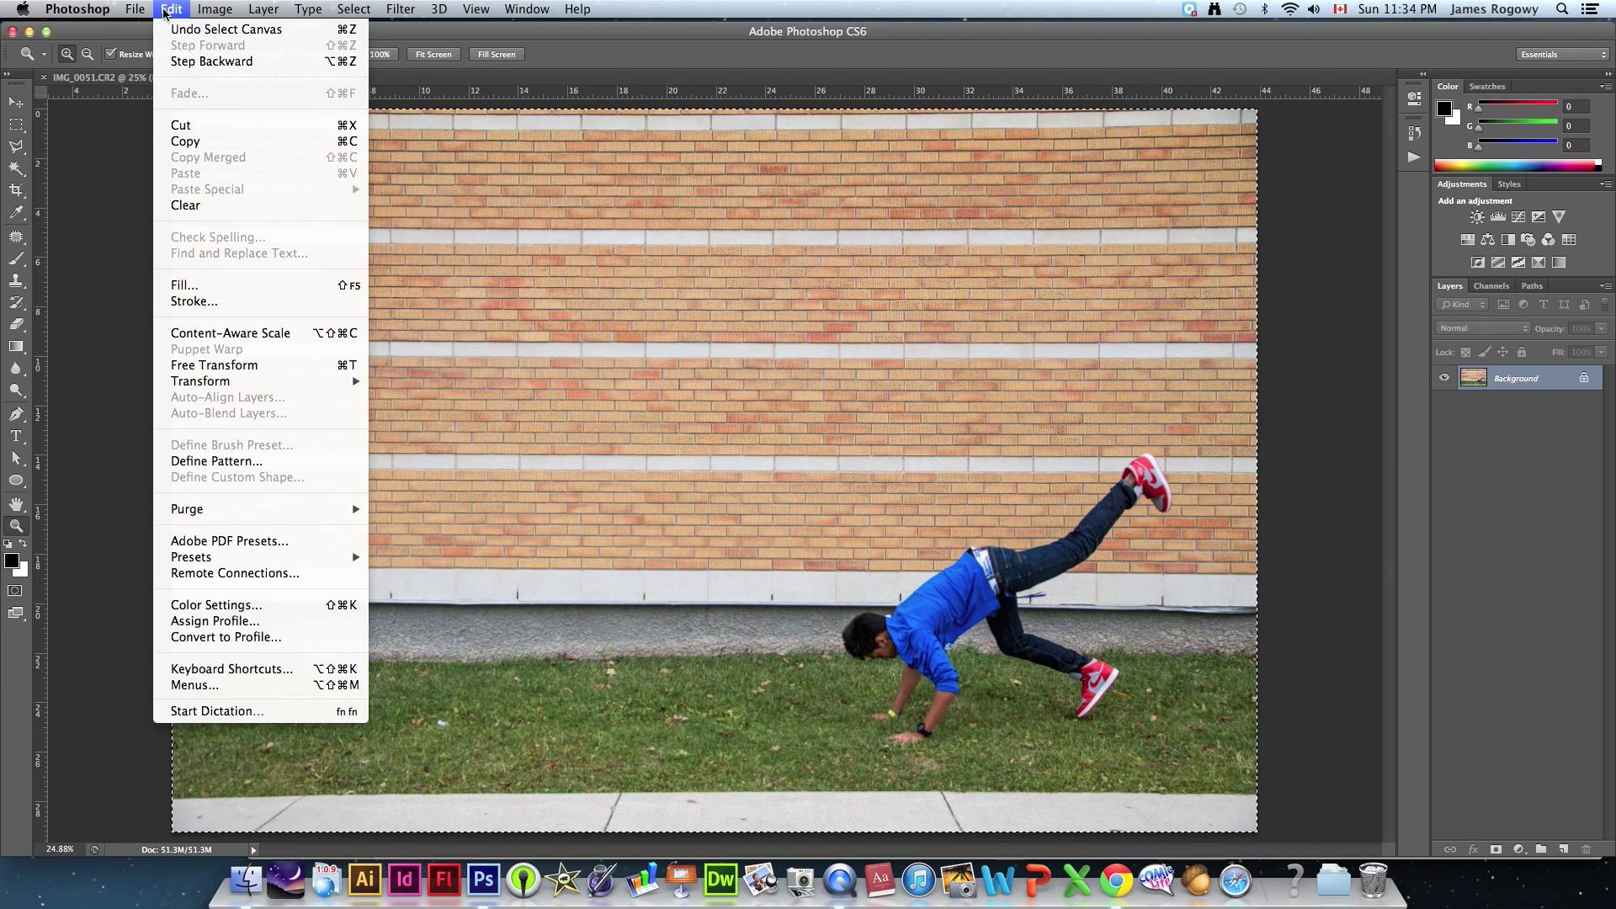
click(530, 246)
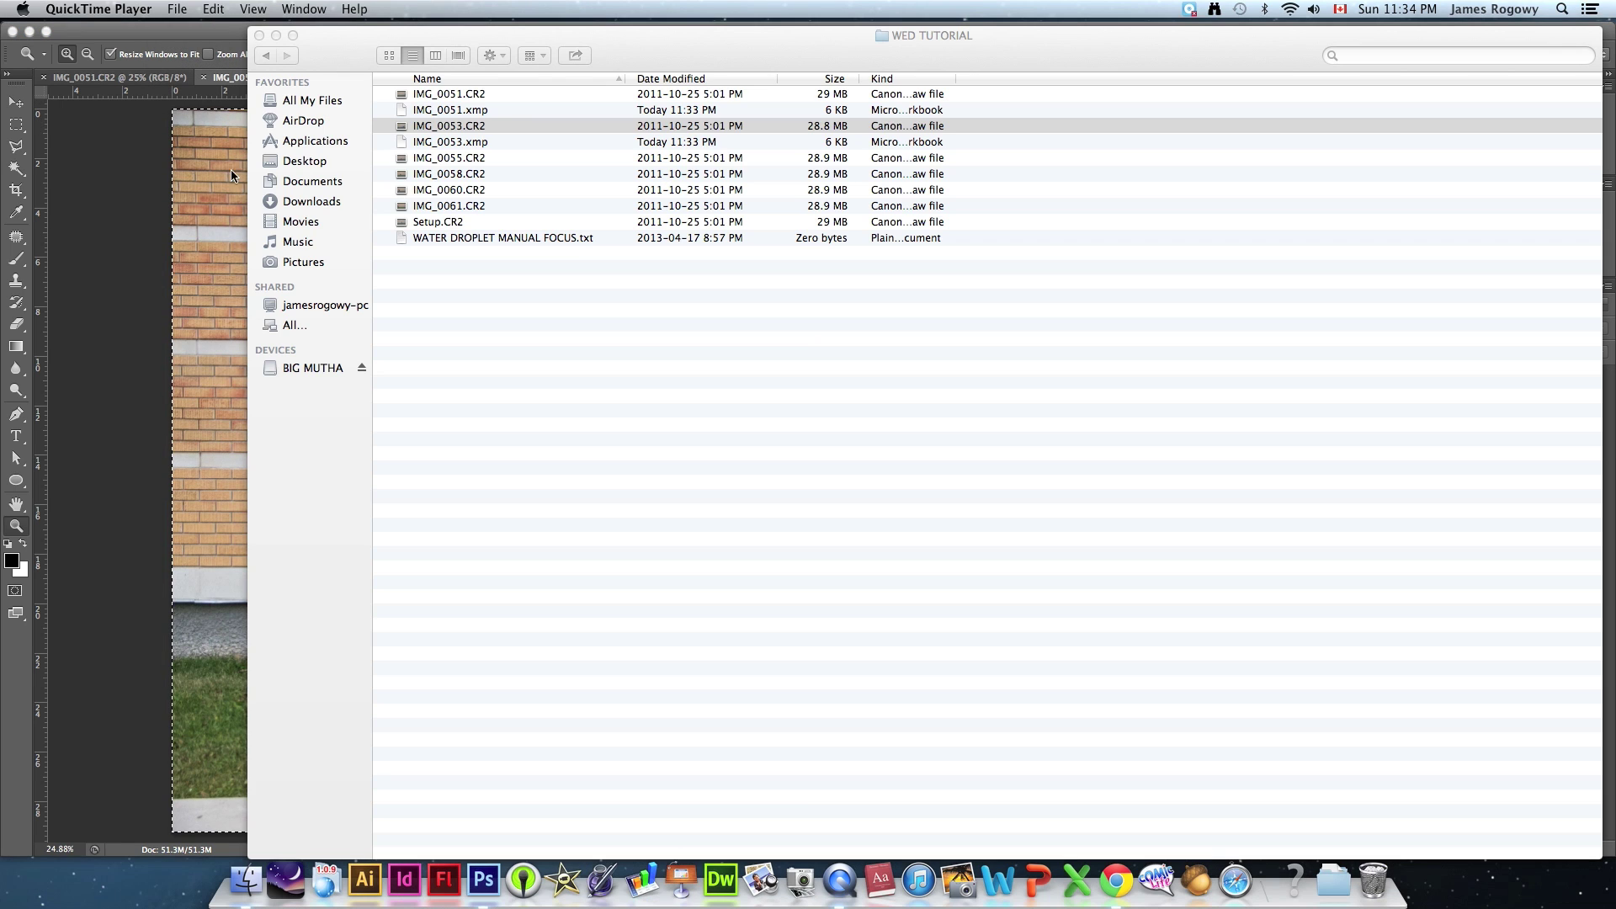
key(super+d)
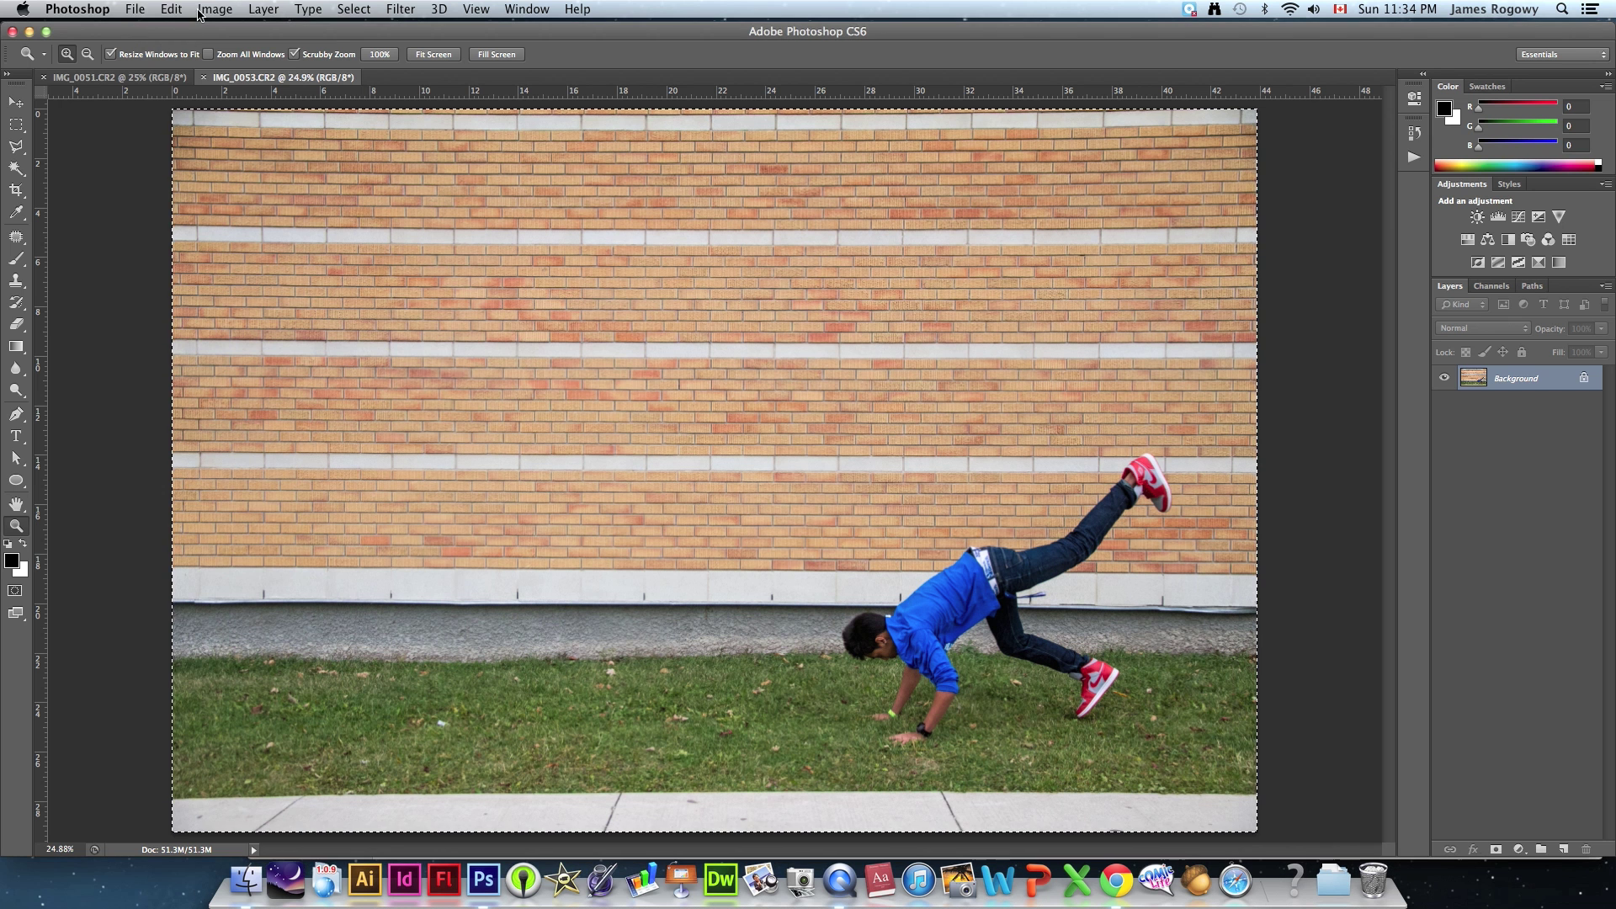
click(174, 9)
click(192, 143)
Step: Paste the cartwheel into IMG_0051.CR2 as Layer 1, compare it, and leave it hidden
click(138, 77)
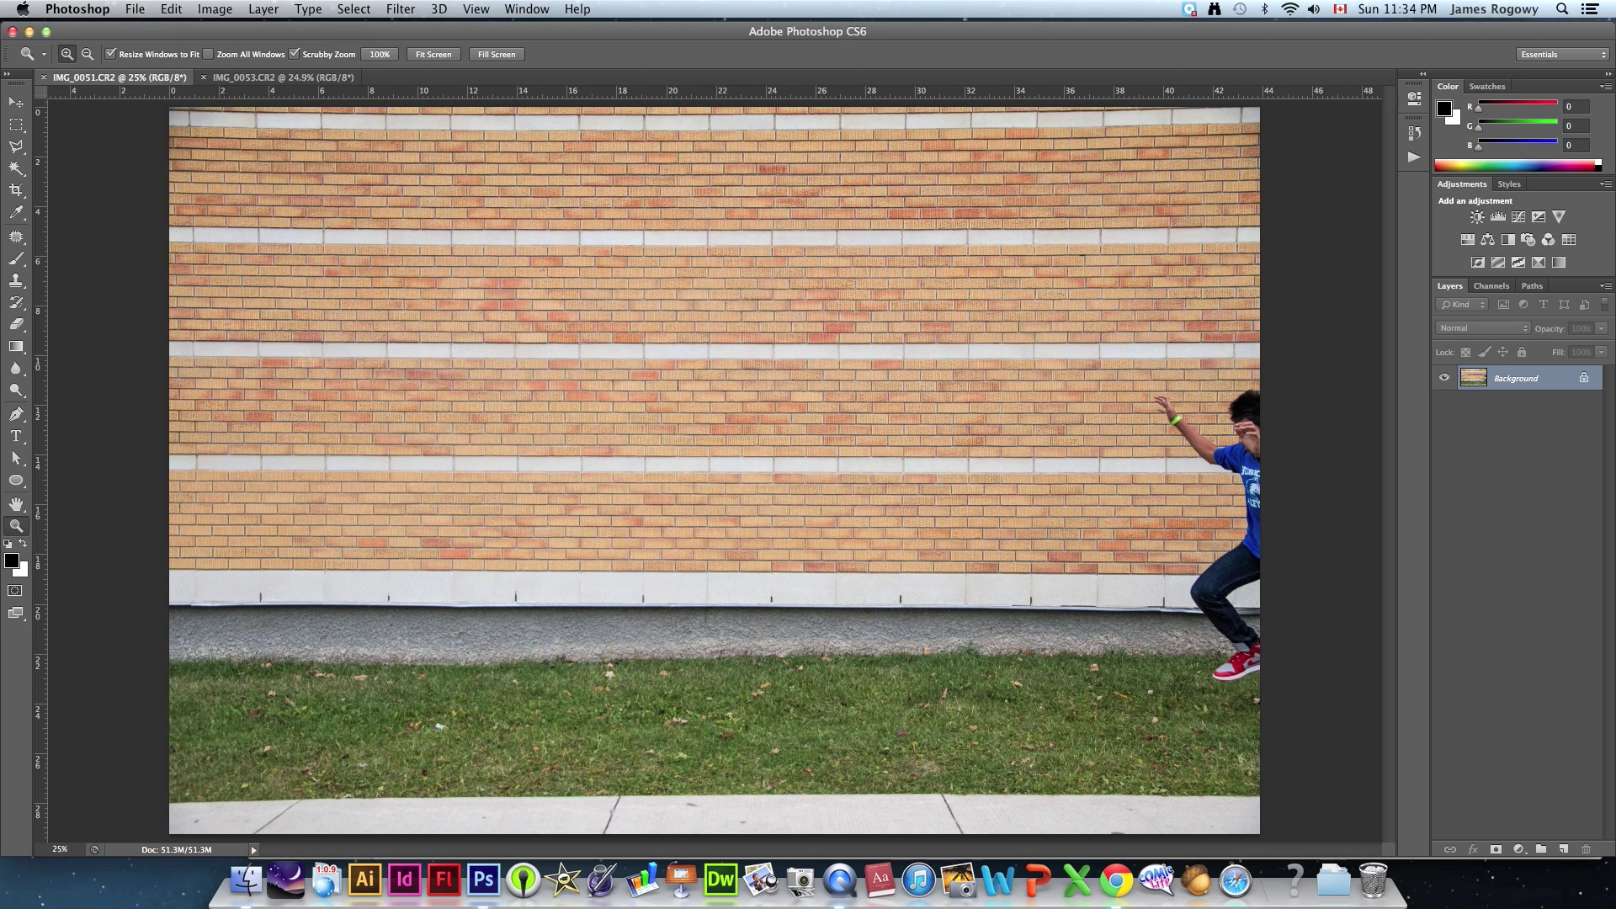
click(168, 11)
click(186, 174)
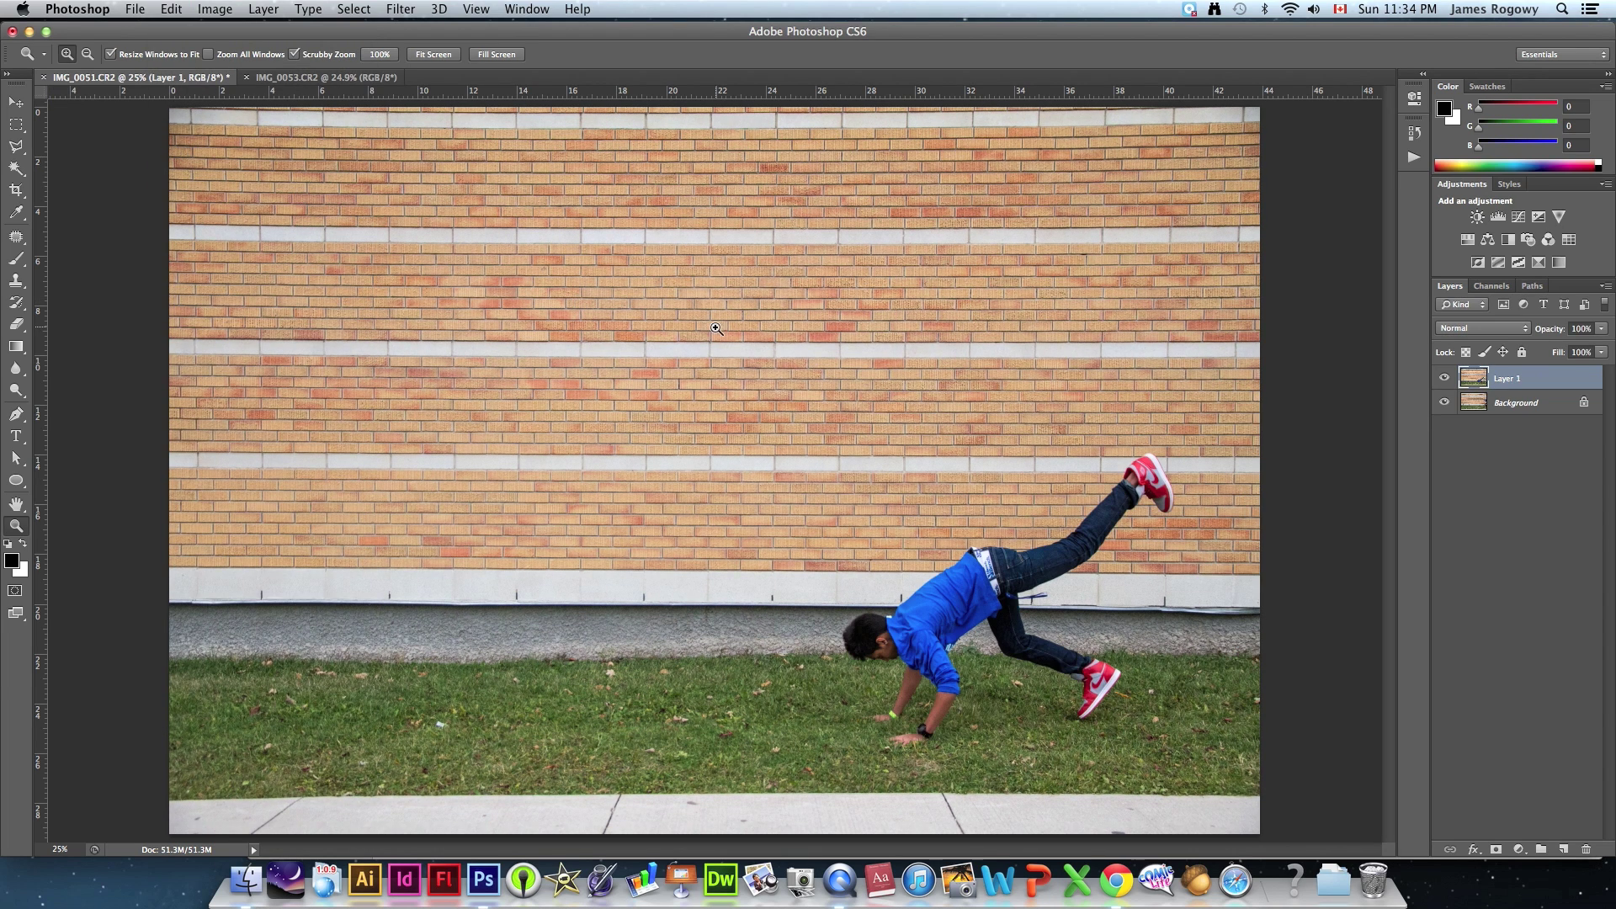
click(1444, 378)
click(1444, 379)
click(1444, 378)
click(1444, 379)
click(1444, 379)
click(1444, 378)
click(1444, 379)
click(1444, 378)
click(1444, 379)
click(1444, 379)
click(1444, 378)
click(1444, 378)
click(1444, 378)
click(1444, 379)
click(1444, 378)
click(1444, 379)
click(1444, 379)
click(1444, 378)
click(1446, 380)
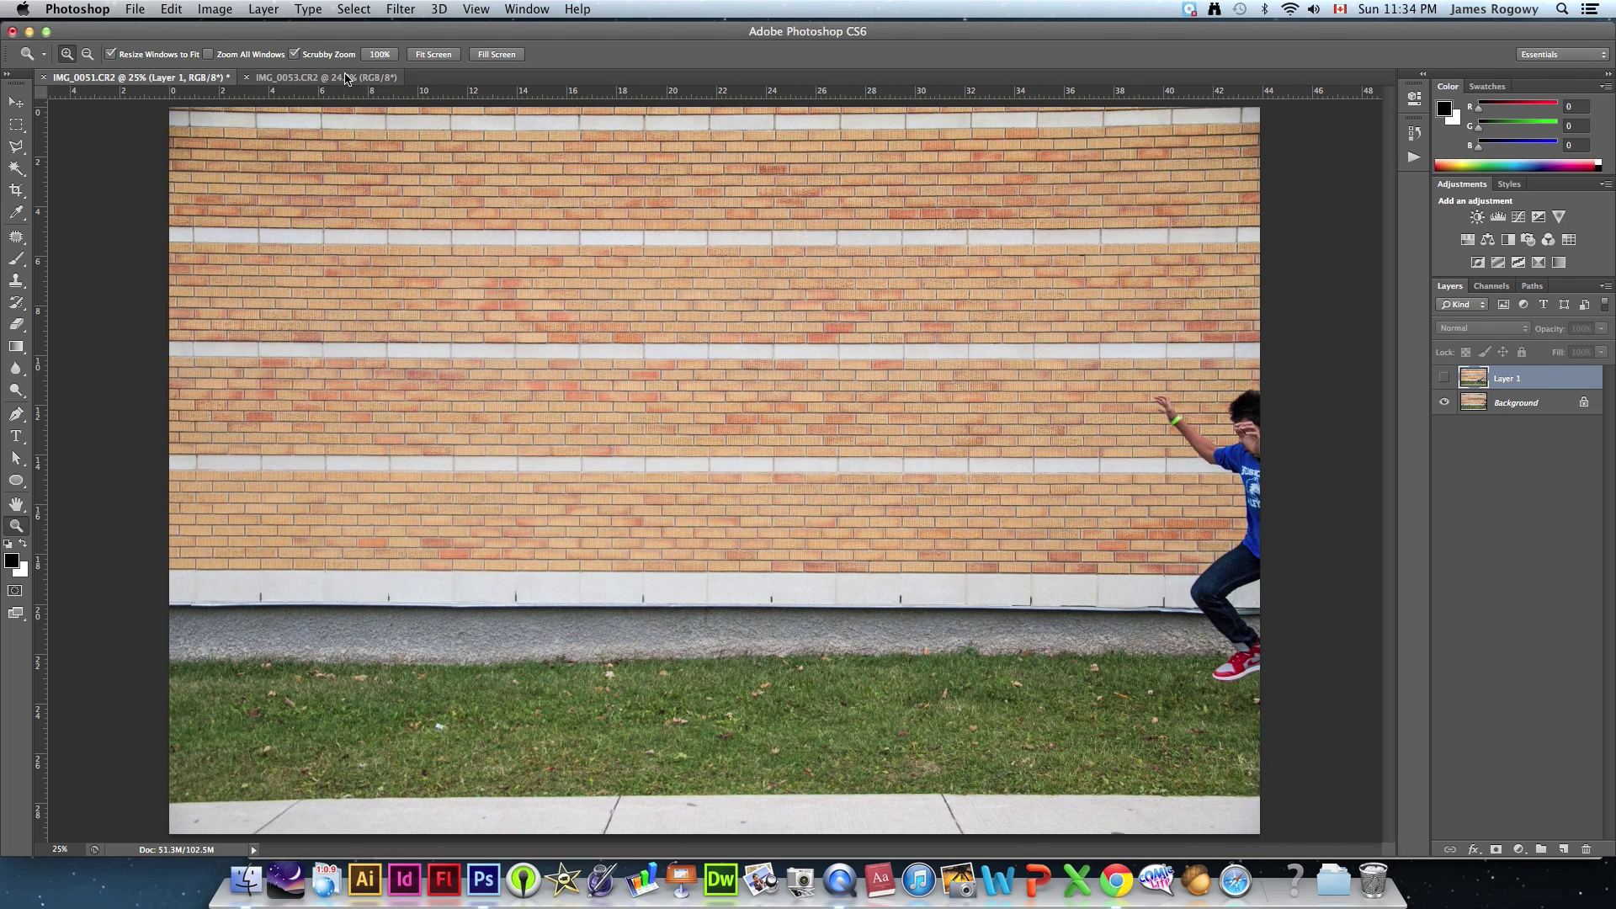
Step: Close IMG_0053.CR2 and choose Don't Save
click(252, 77)
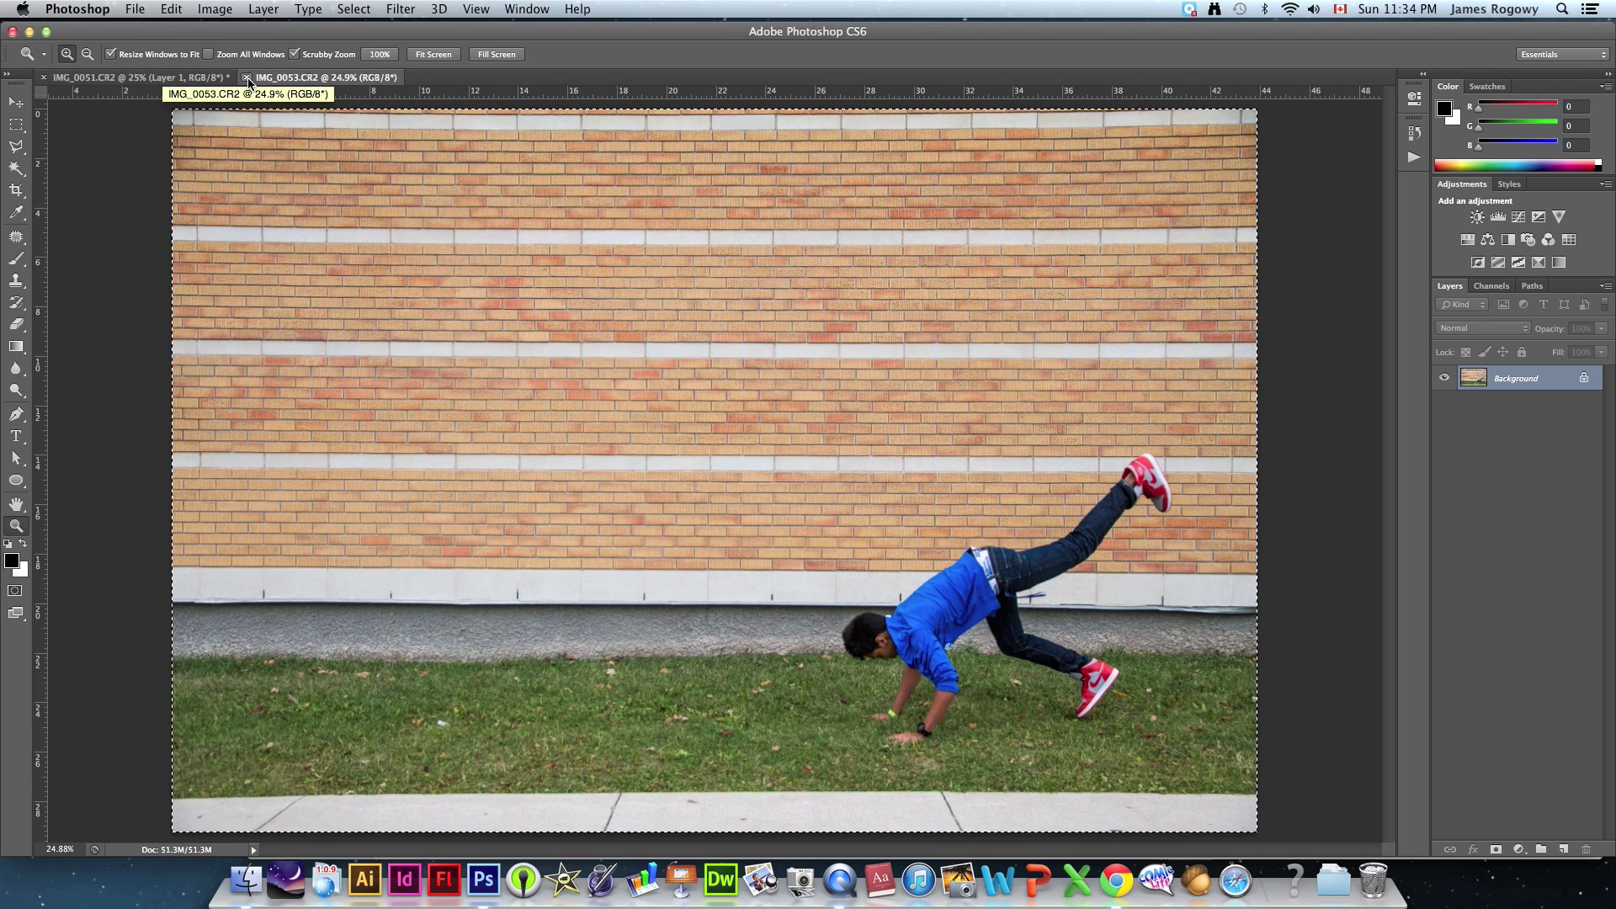
click(247, 78)
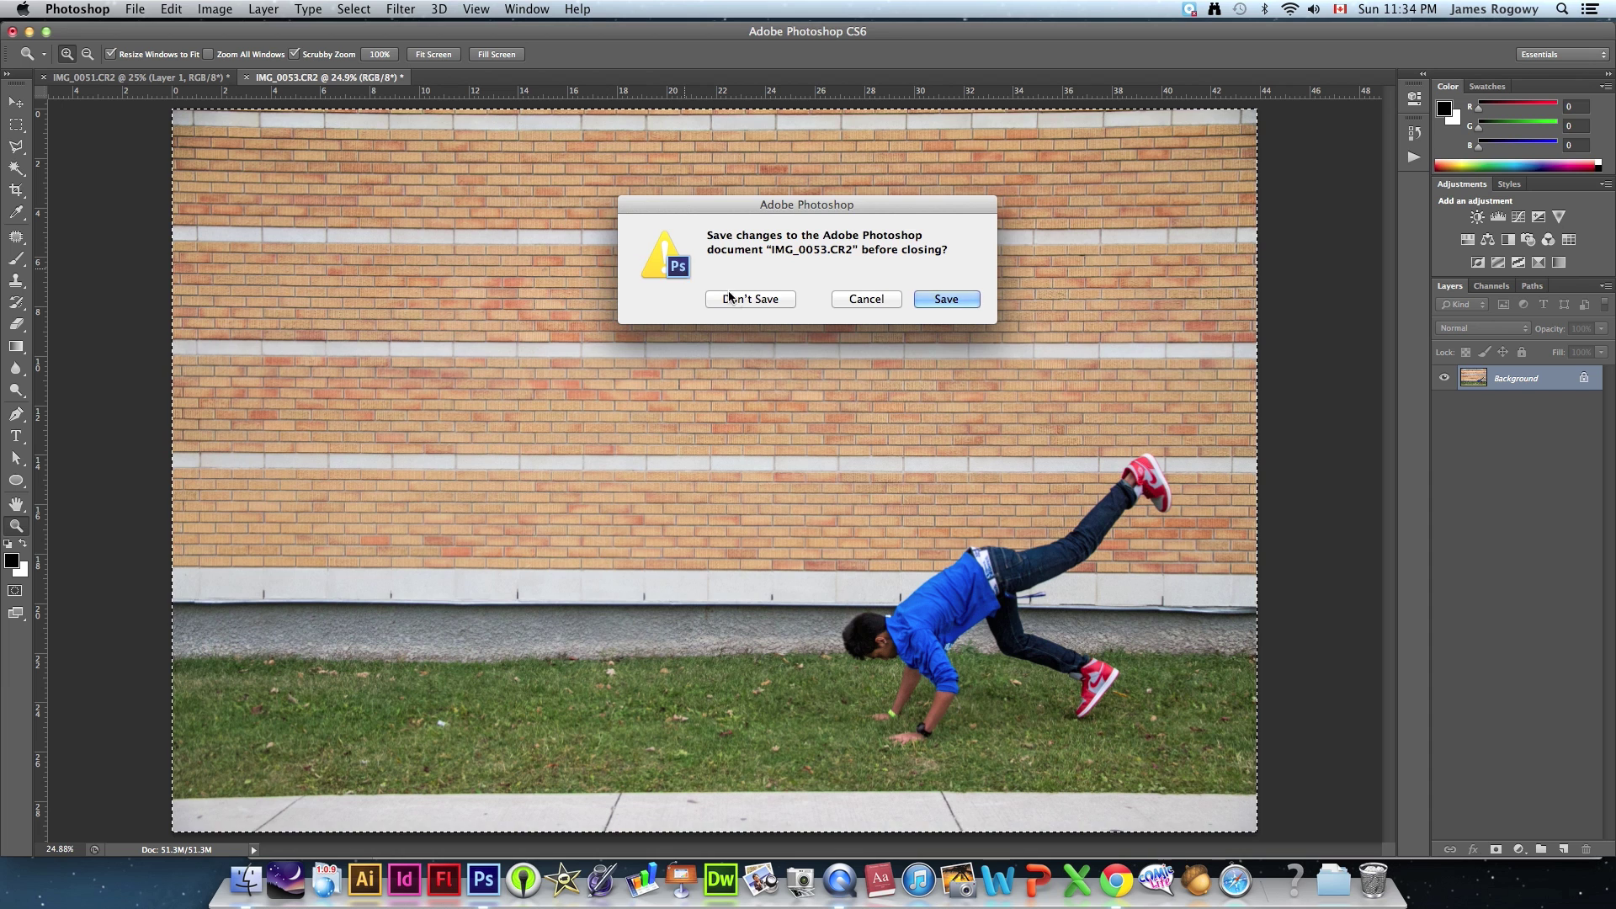
click(741, 300)
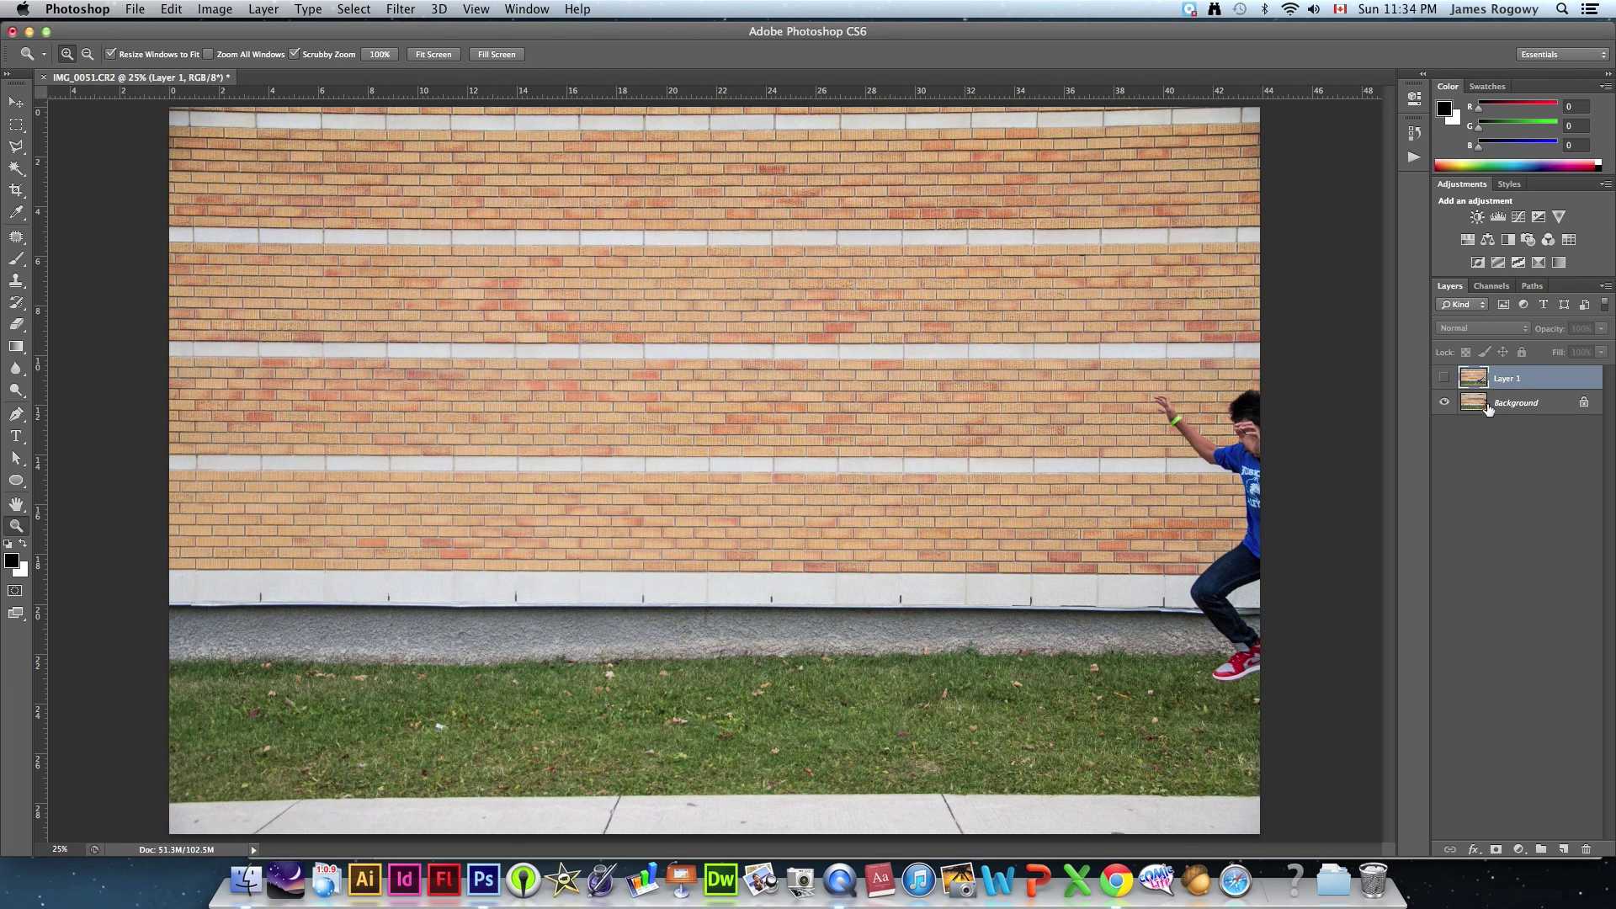
Step: Show Layer 1, add a white layer mask, and set a round brush to about 42% hardness
click(1444, 379)
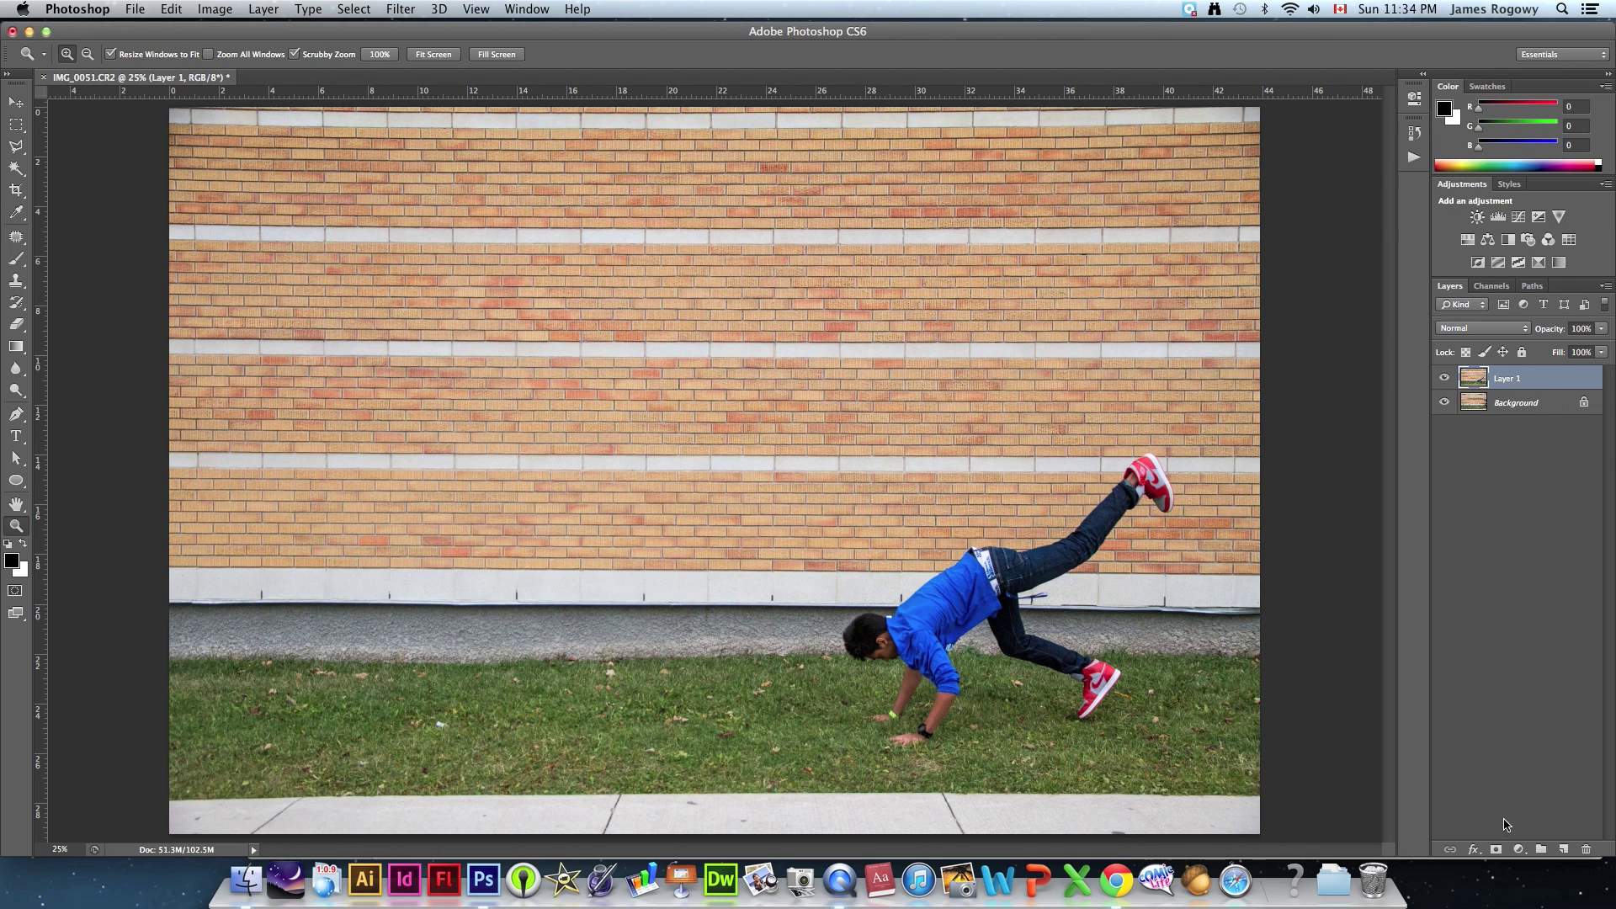
click(1495, 850)
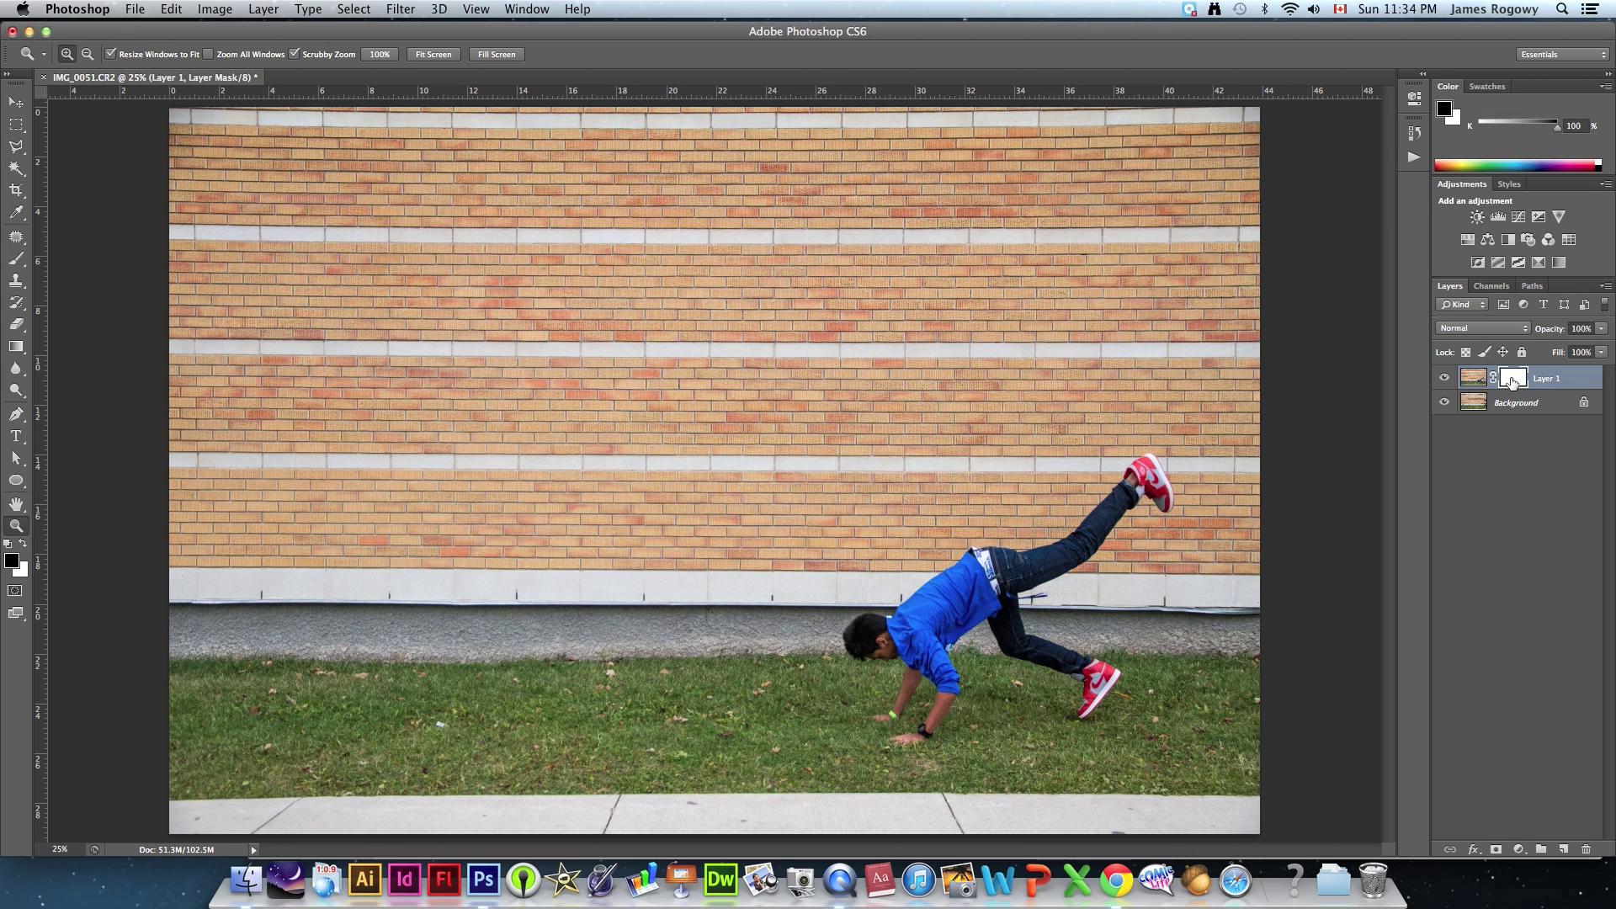
click(17, 261)
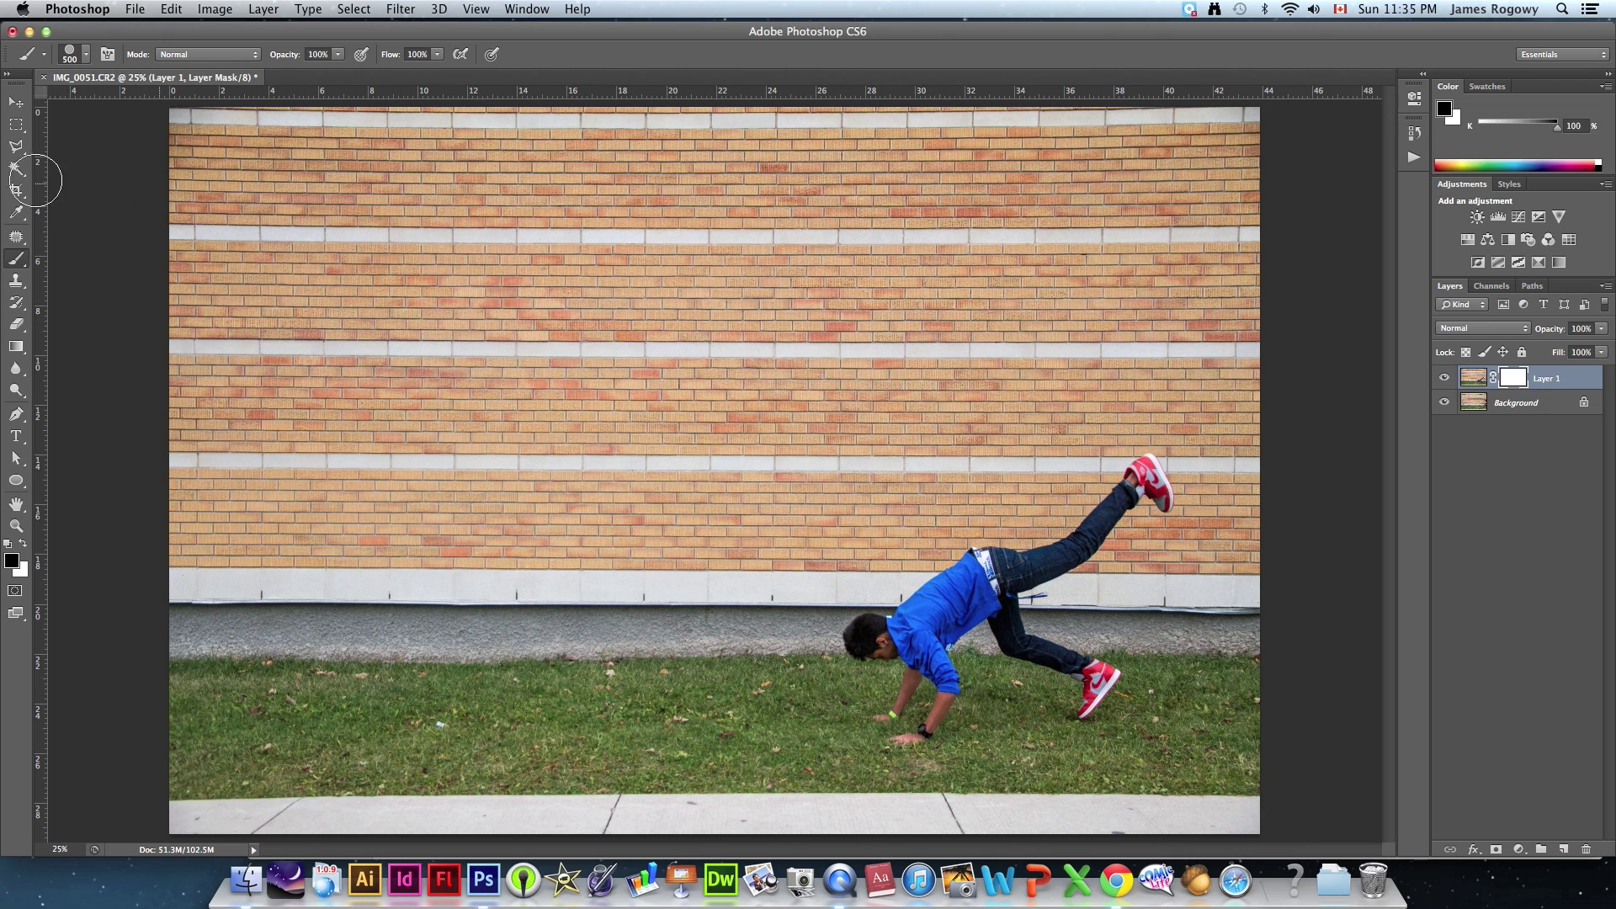
click(67, 59)
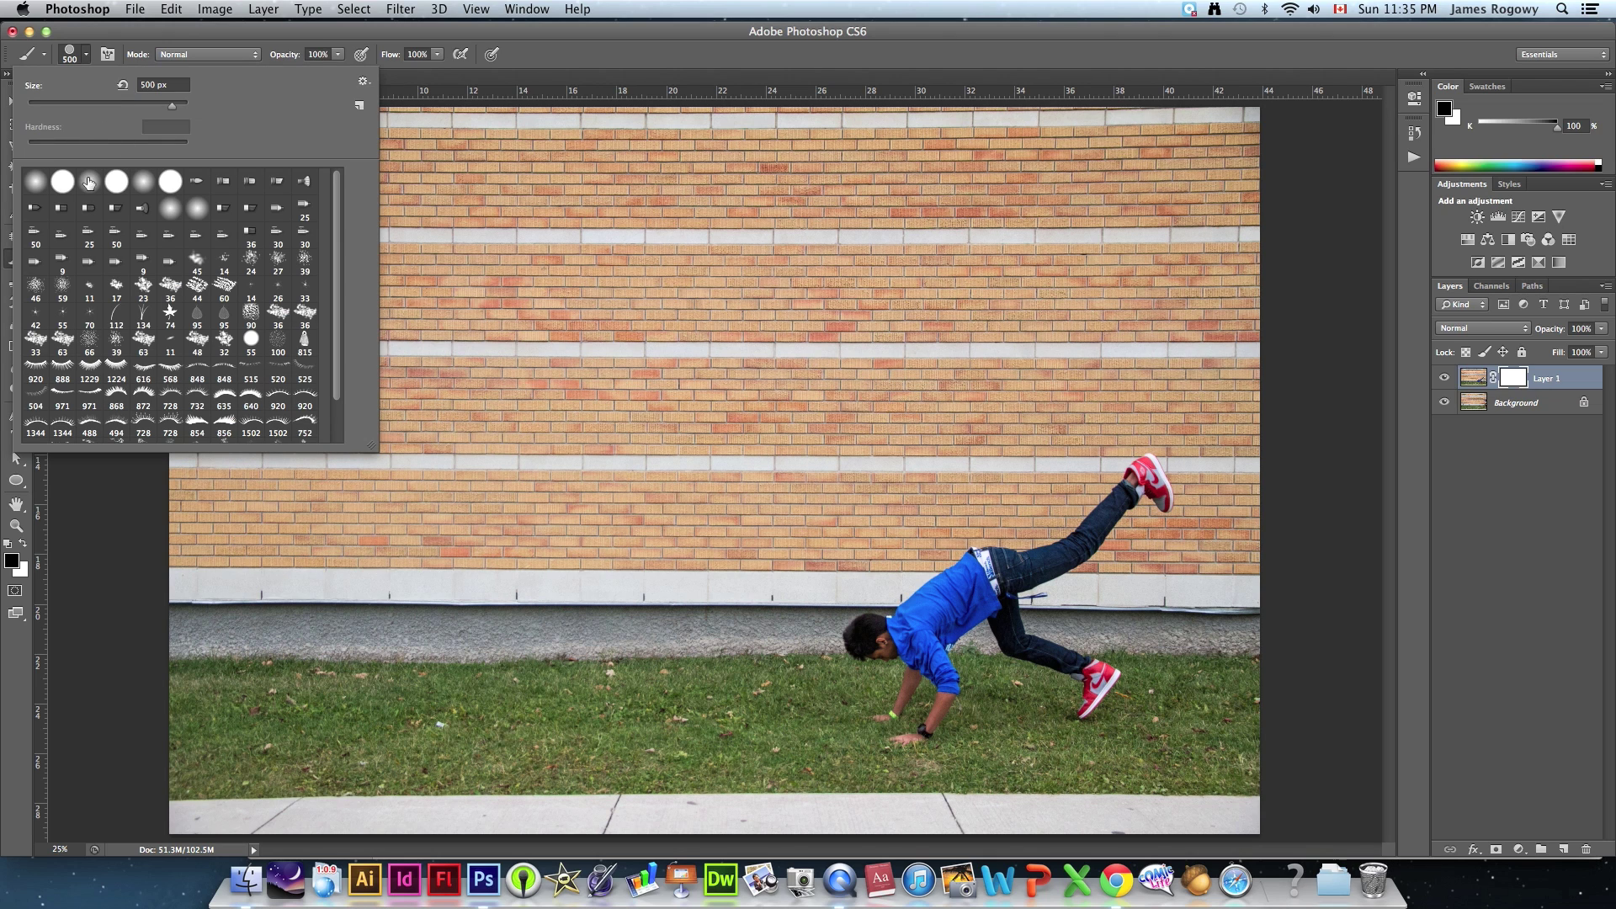
click(63, 181)
drag(180, 145, 93, 150)
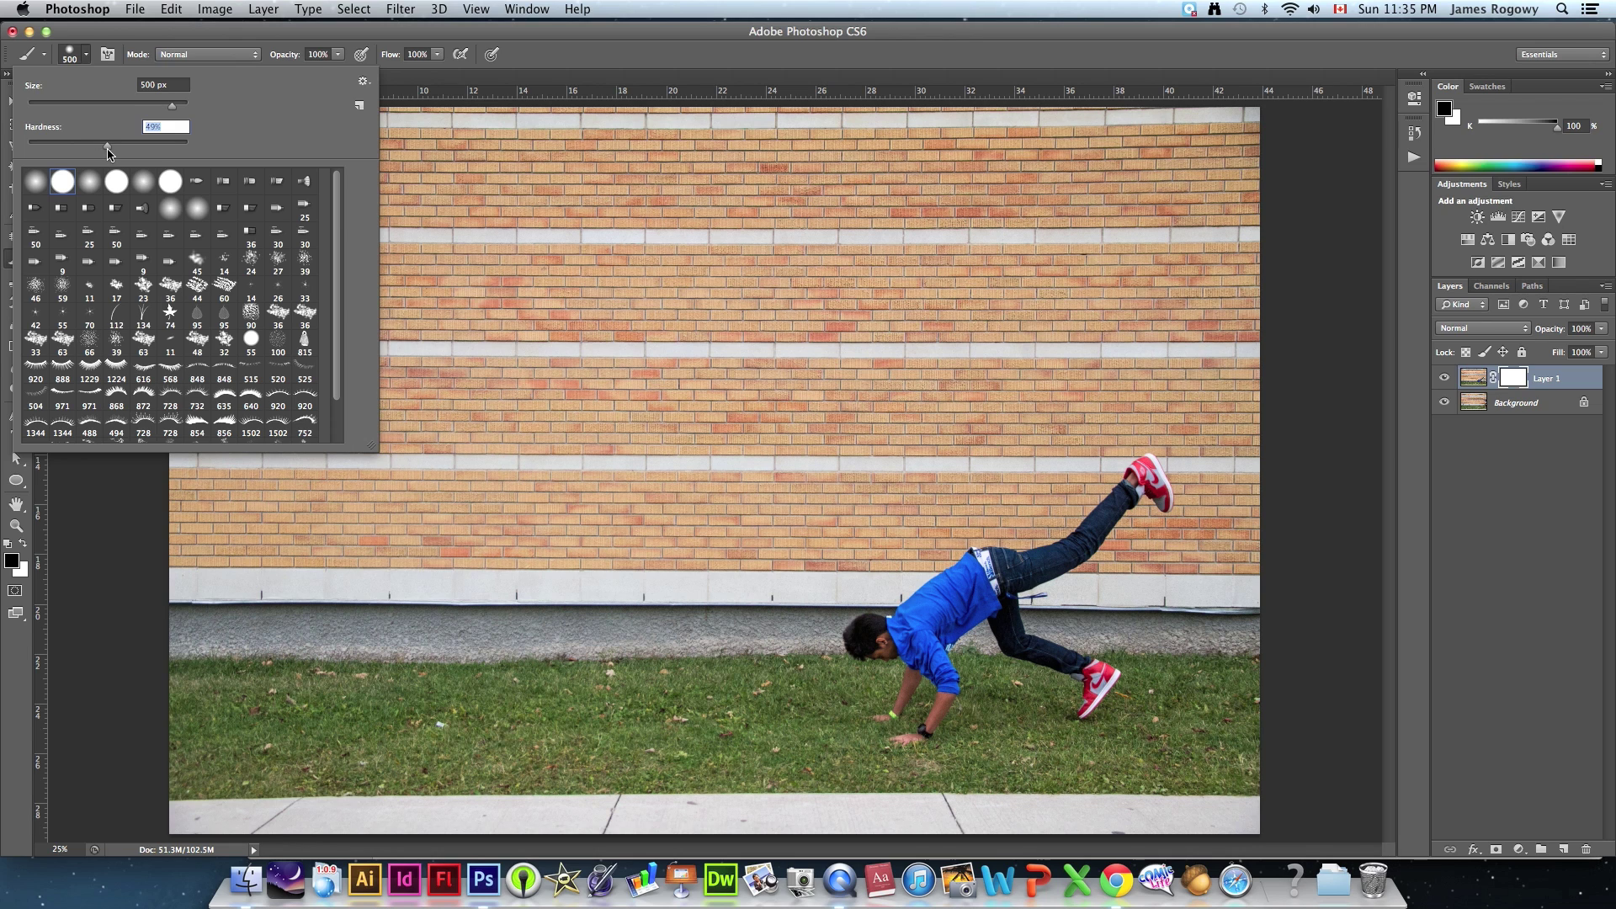
Step: Shrink the brush to 300 px and paint black on Layer 1's mask over the jumping boy
click(67, 52)
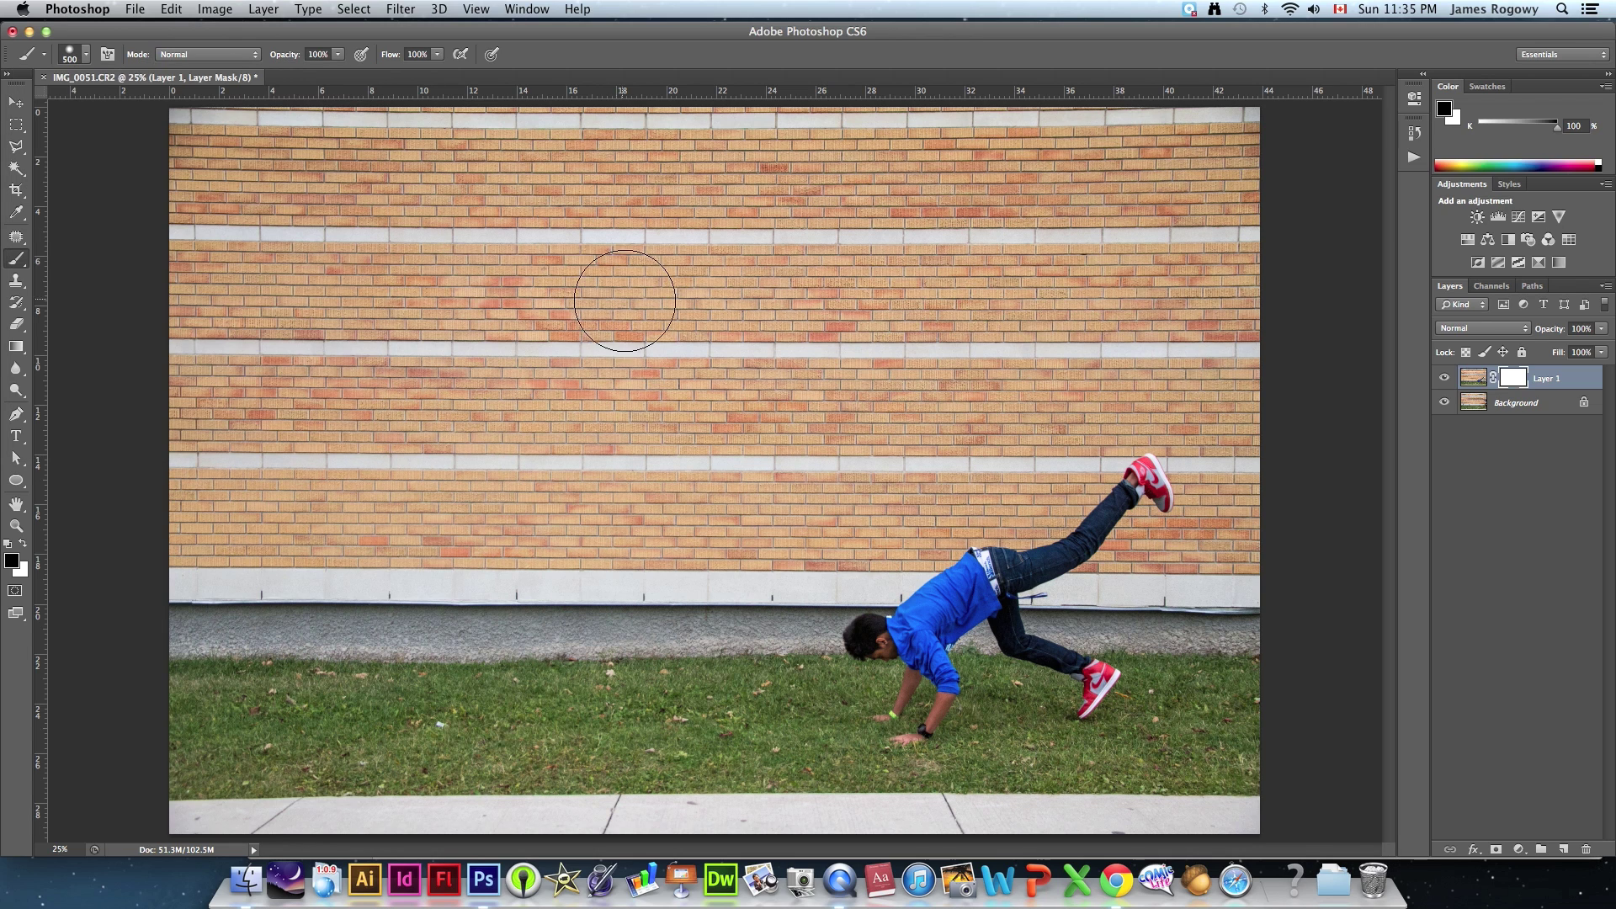
key(bracketleft)
key(bracketleft)
mouse_move(1146, 400)
mouse_down()
mouse_move(1180, 396)
mouse_move(1213, 440)
mouse_move(1245, 432)
mouse_move(1243, 397)
mouse_move(1237, 432)
mouse_move(1259, 406)
mouse_move(1243, 478)
mouse_move(1239, 462)
mouse_move(1244, 553)
mouse_move(1241, 513)
mouse_move(1233, 578)
mouse_move(1205, 606)
mouse_move(1251, 625)
mouse_move(1254, 656)
mouse_move(1219, 680)
mouse_up()
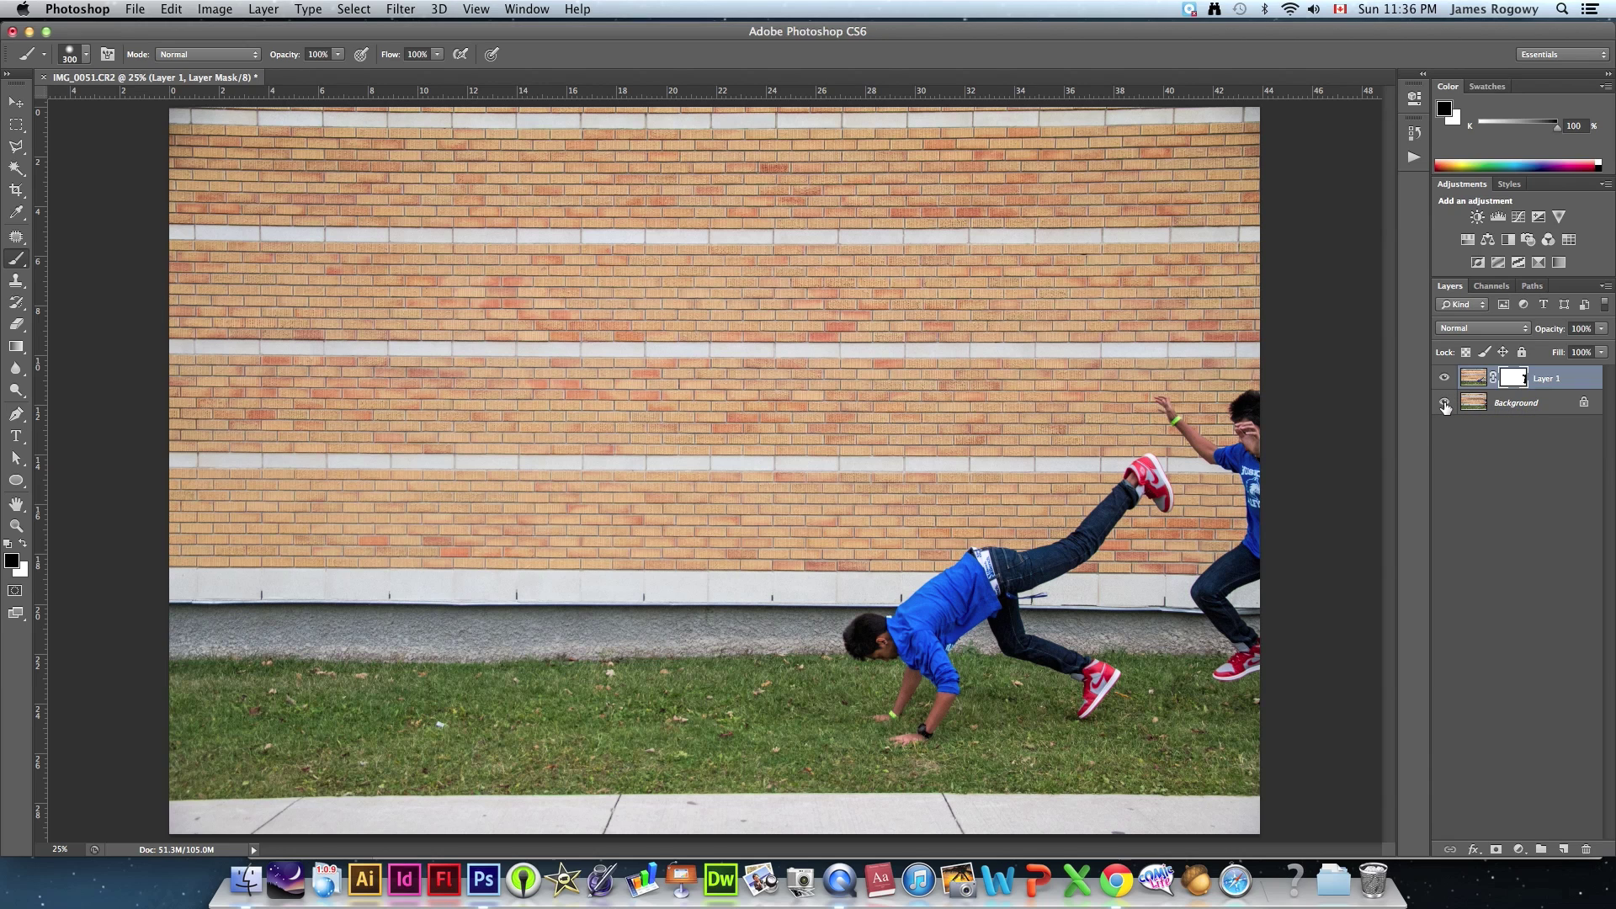
Step: Toggle the Background layer off and on to check the mask, then shrink the Photoshop window
click(1445, 405)
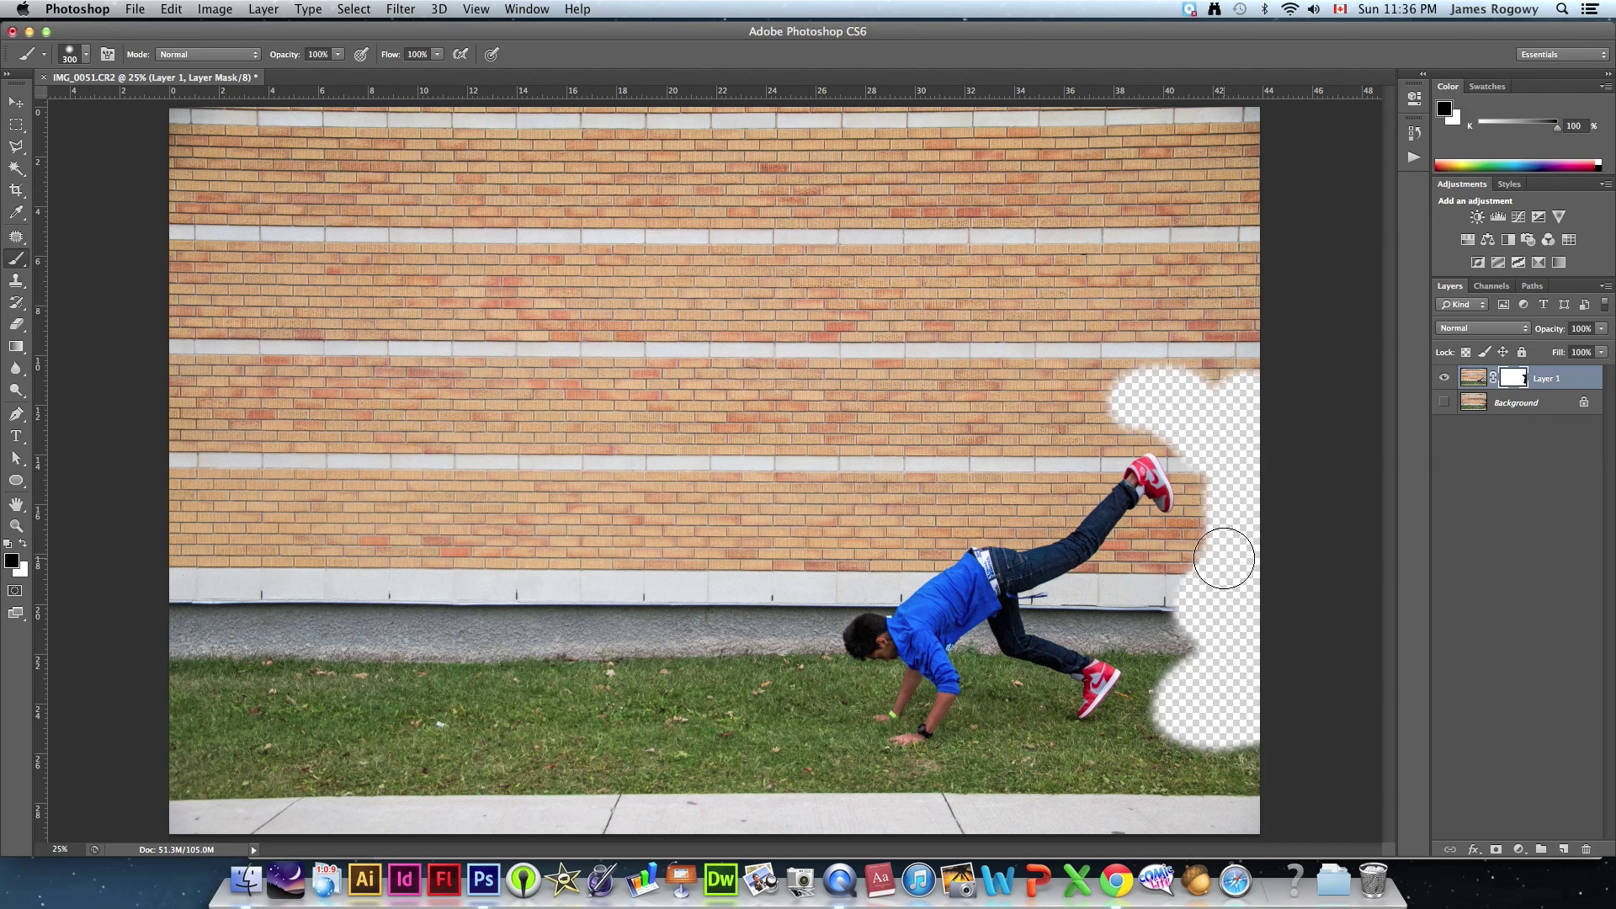
click(1444, 403)
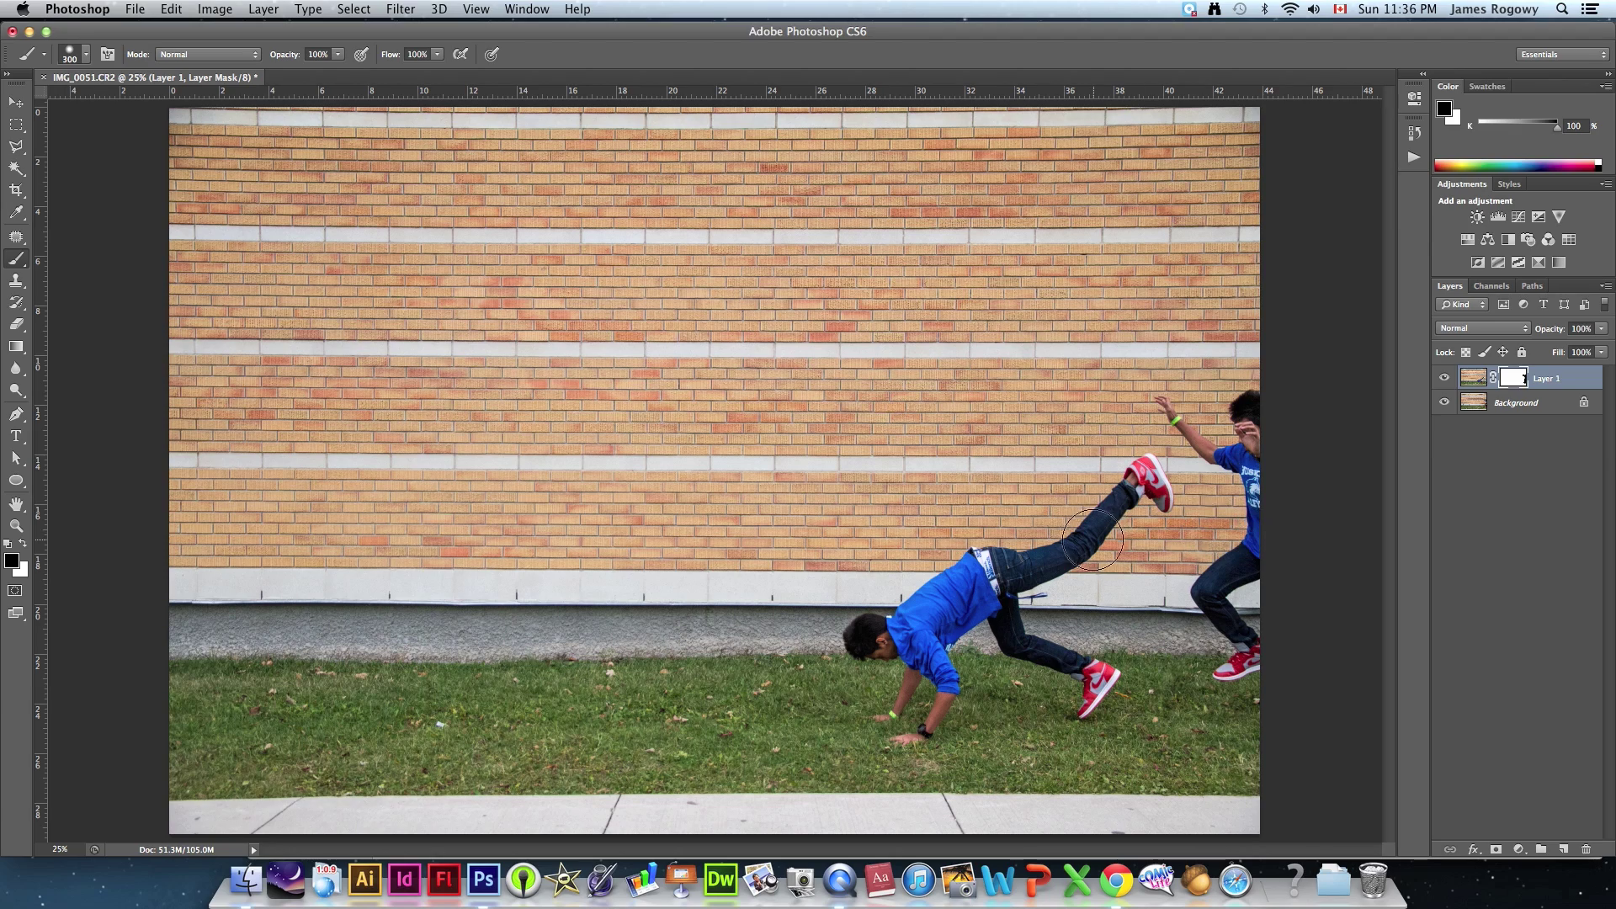
double_click(364, 33)
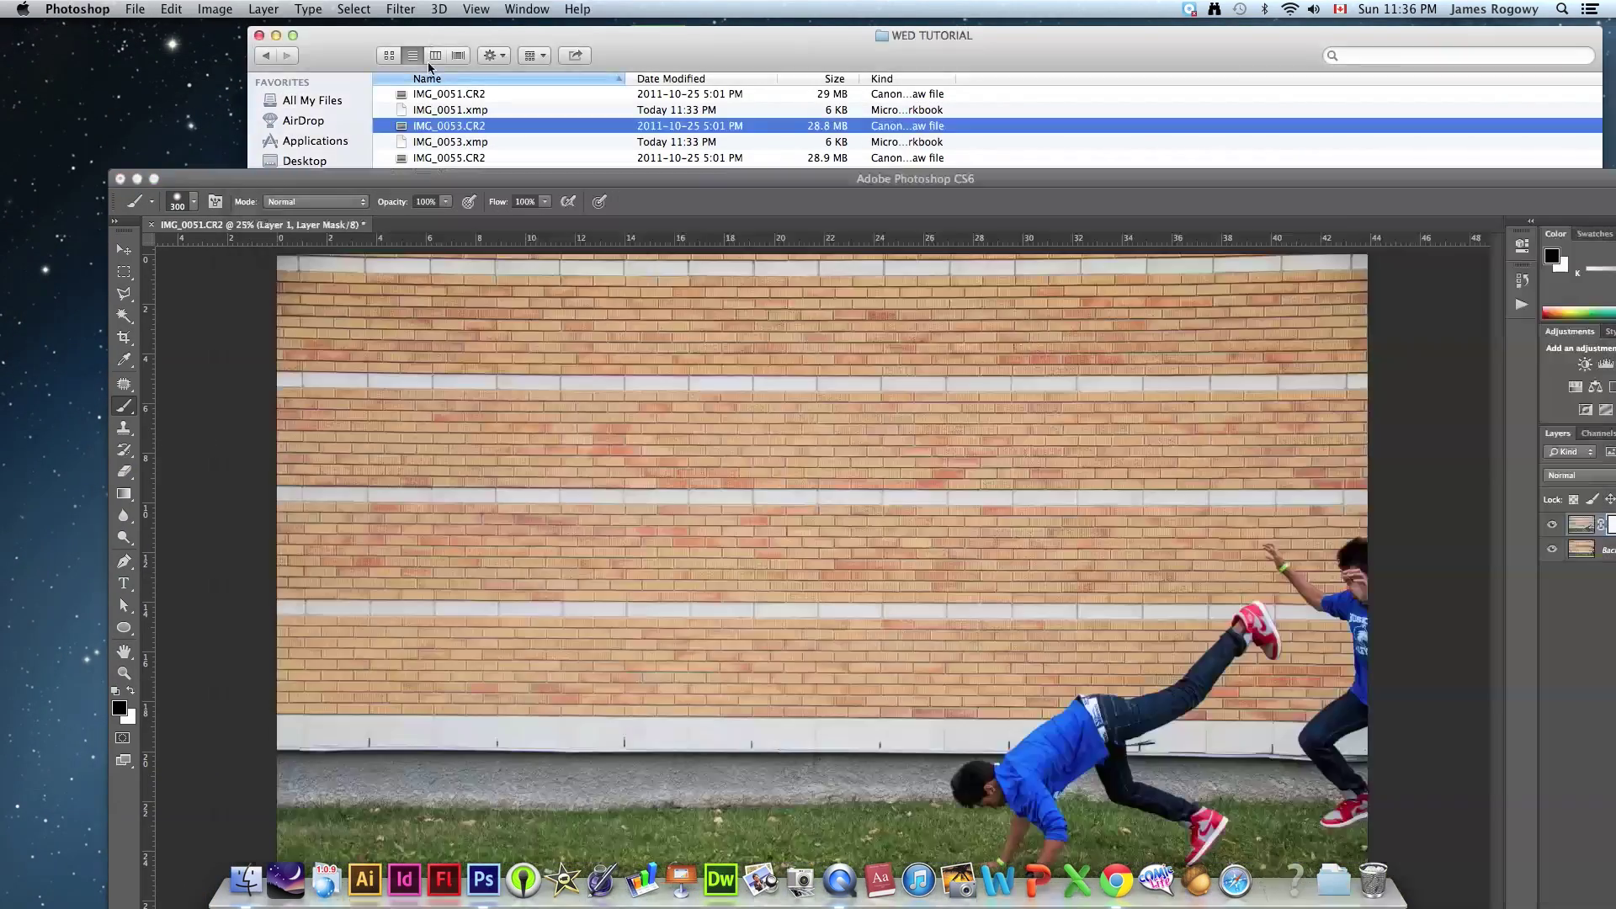
Step: Select IMG_0055.CR2 in the WED TUTORIAL folder and open it in Camera Raw
click(933, 300)
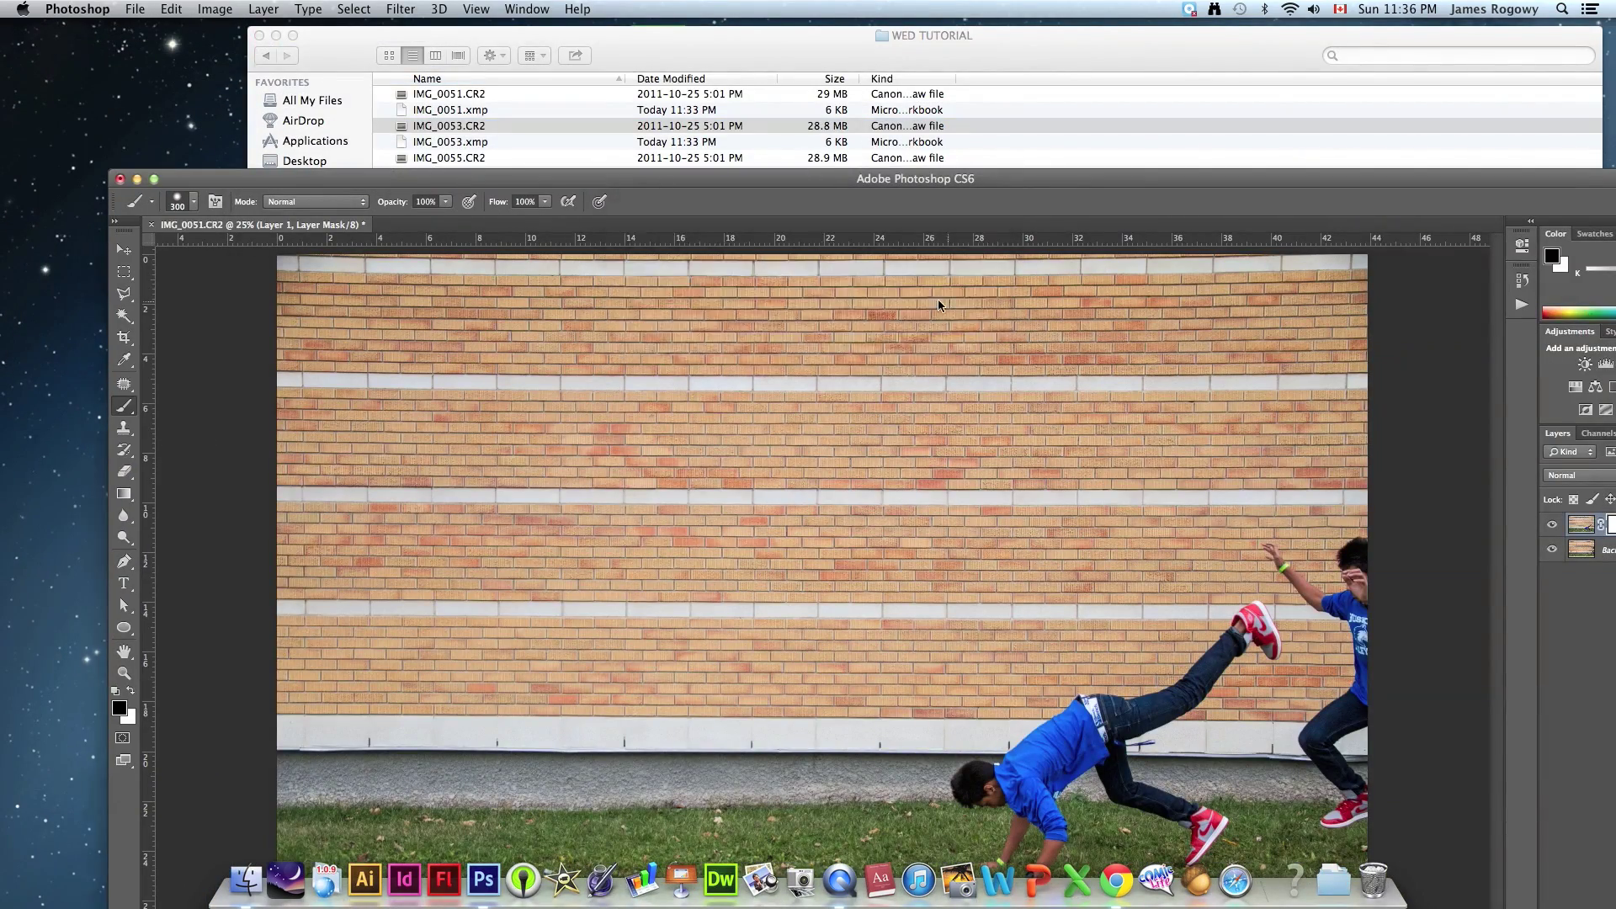
click(587, 35)
key(Down)
key(super+Tab)
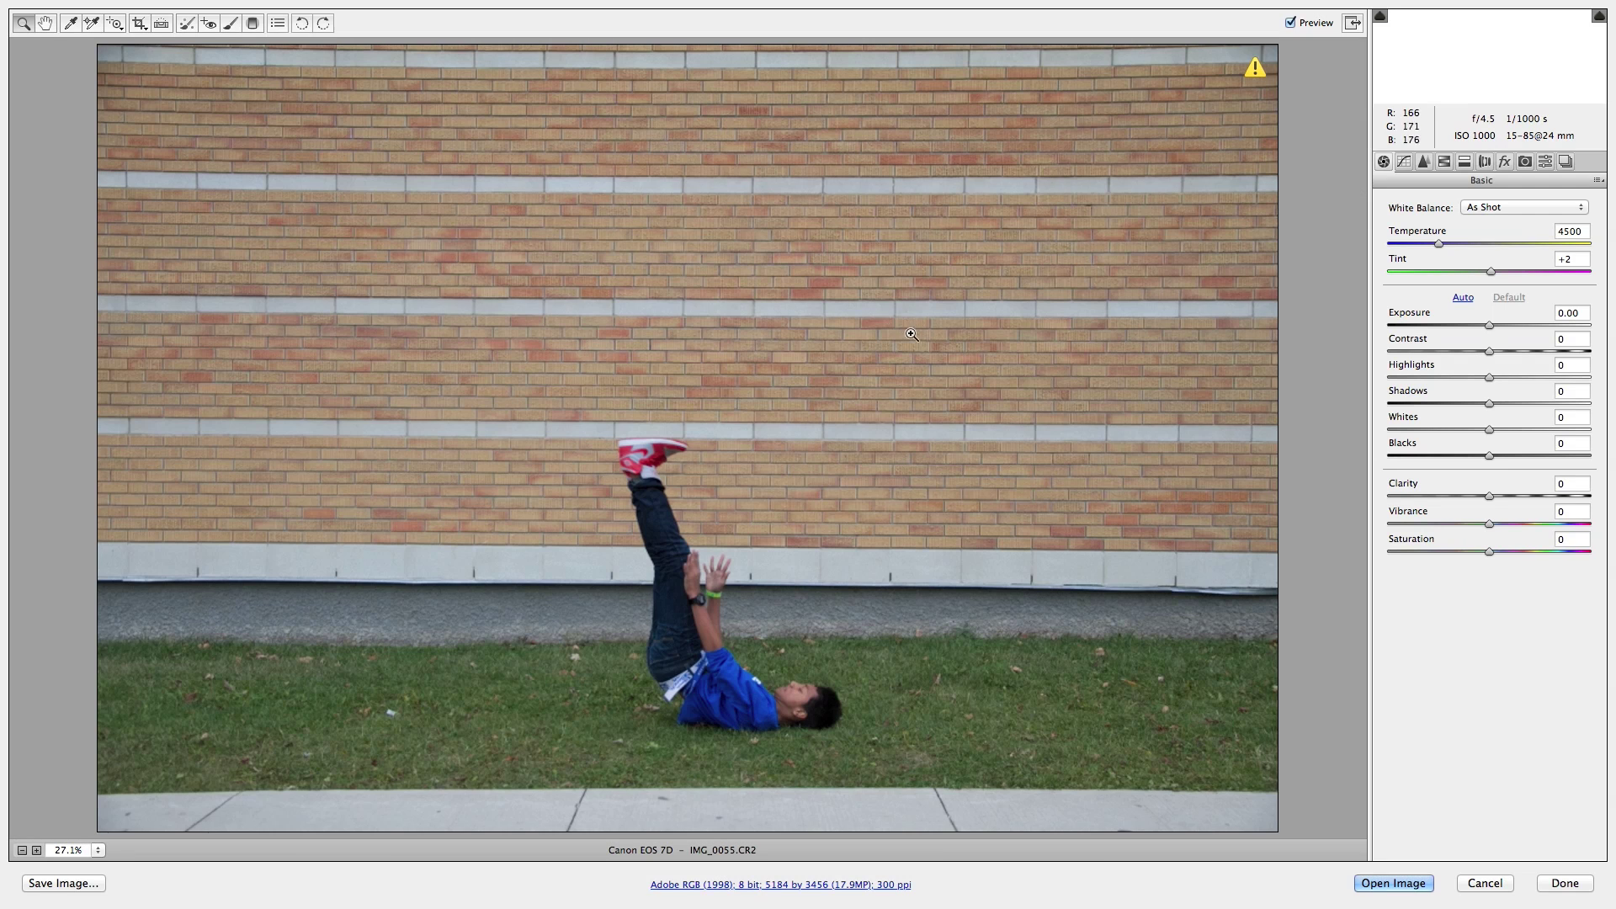
Step: Apply the CHRONO raw preset and open the adjusted photo in Photoshop
click(1546, 161)
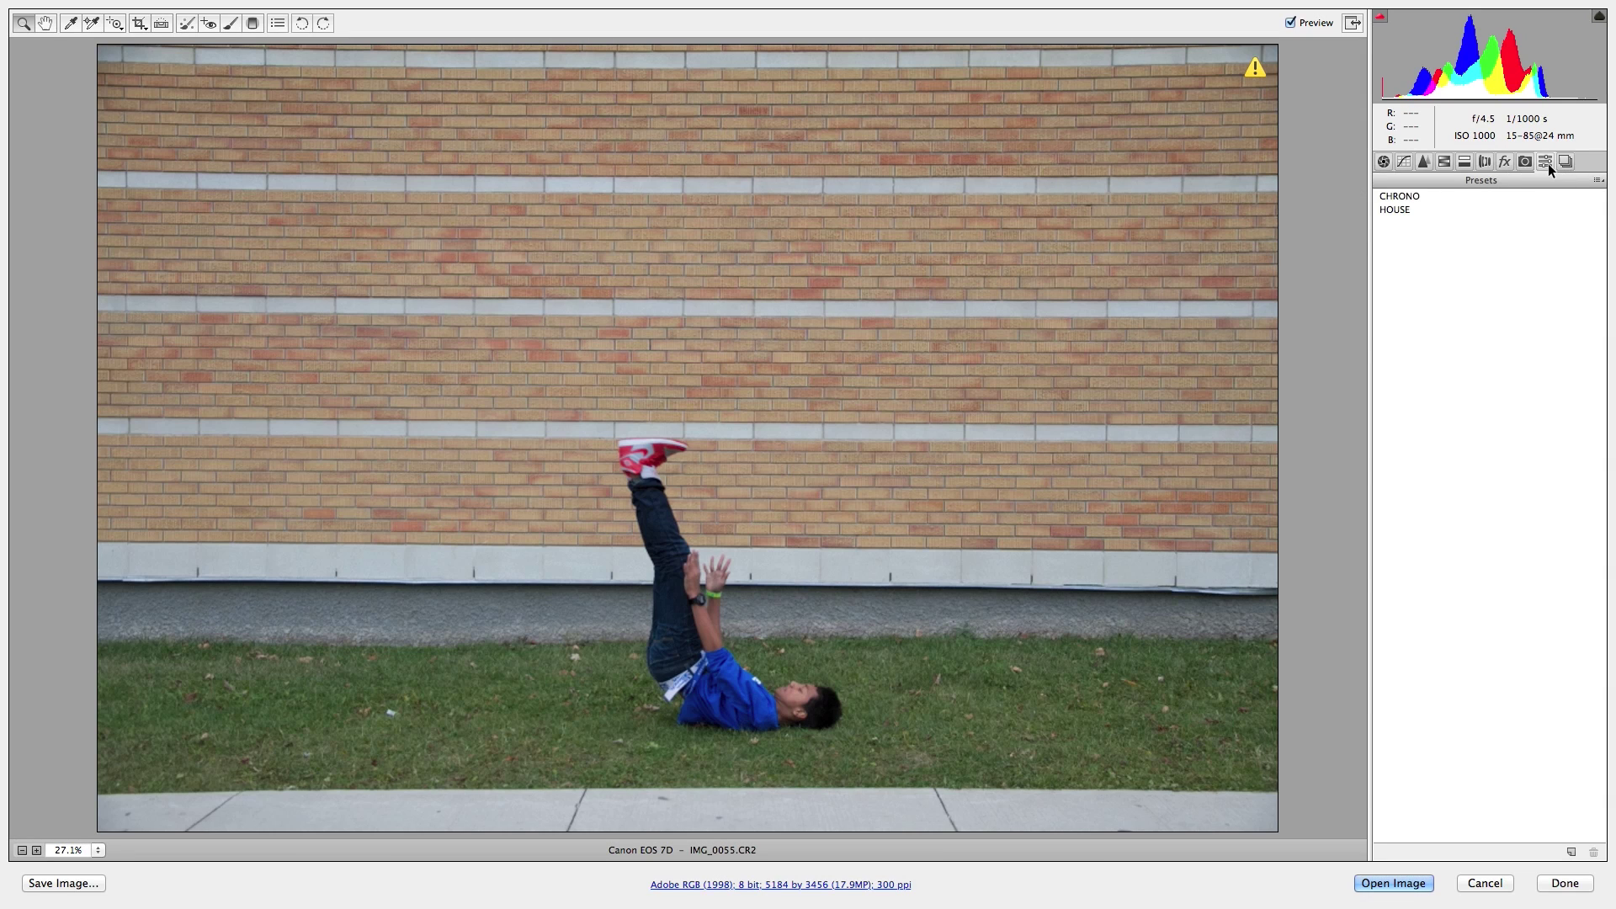
click(1399, 197)
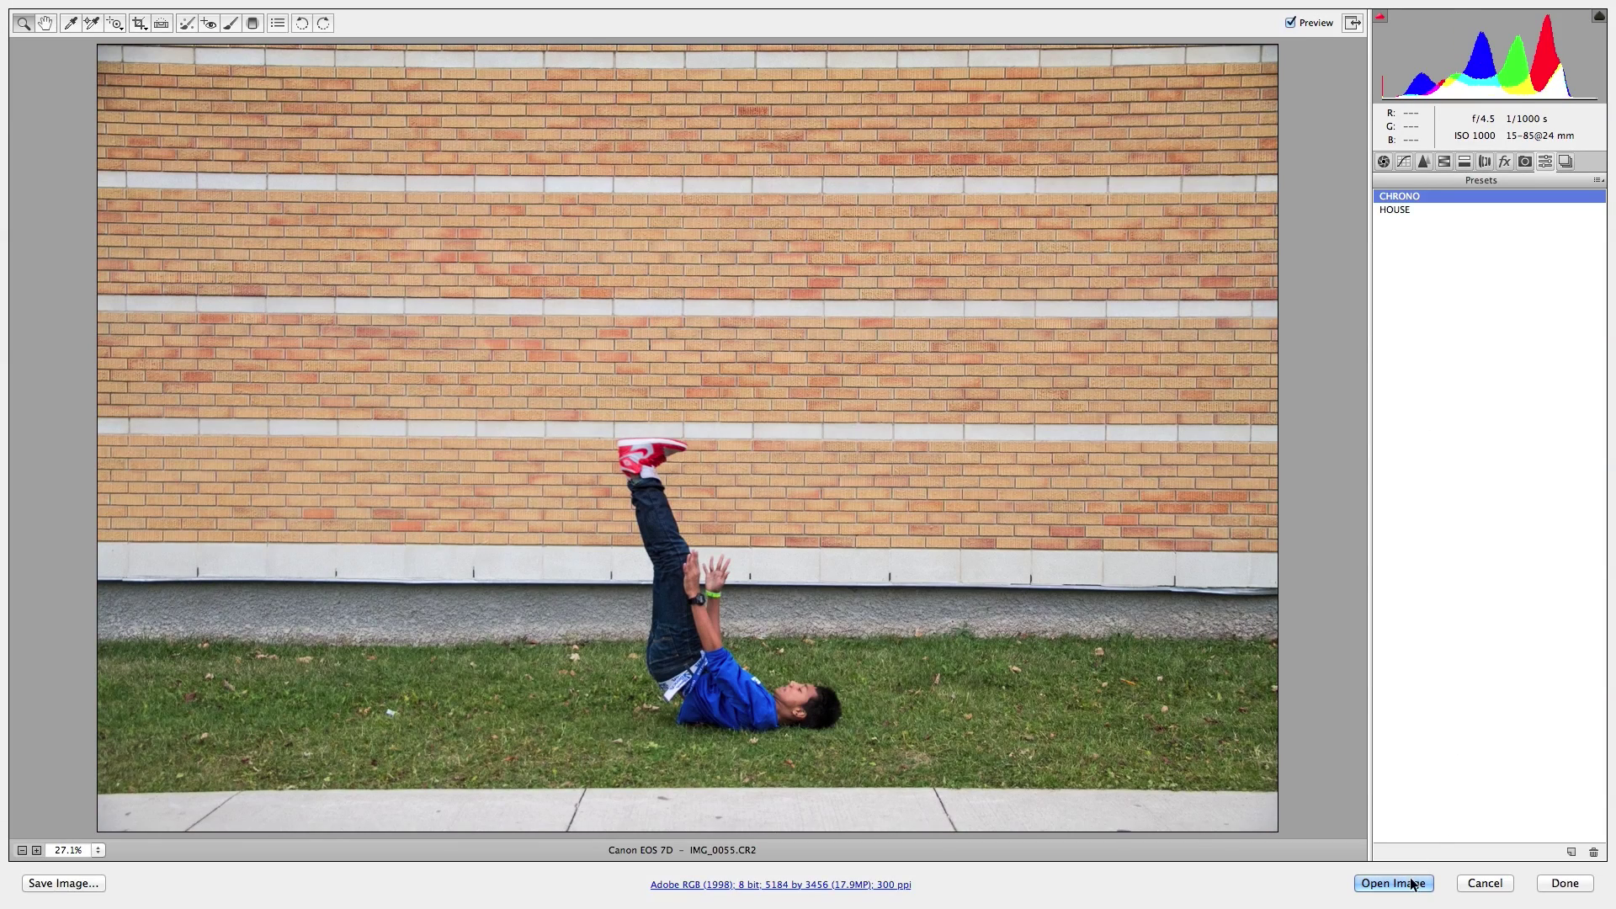
click(1393, 883)
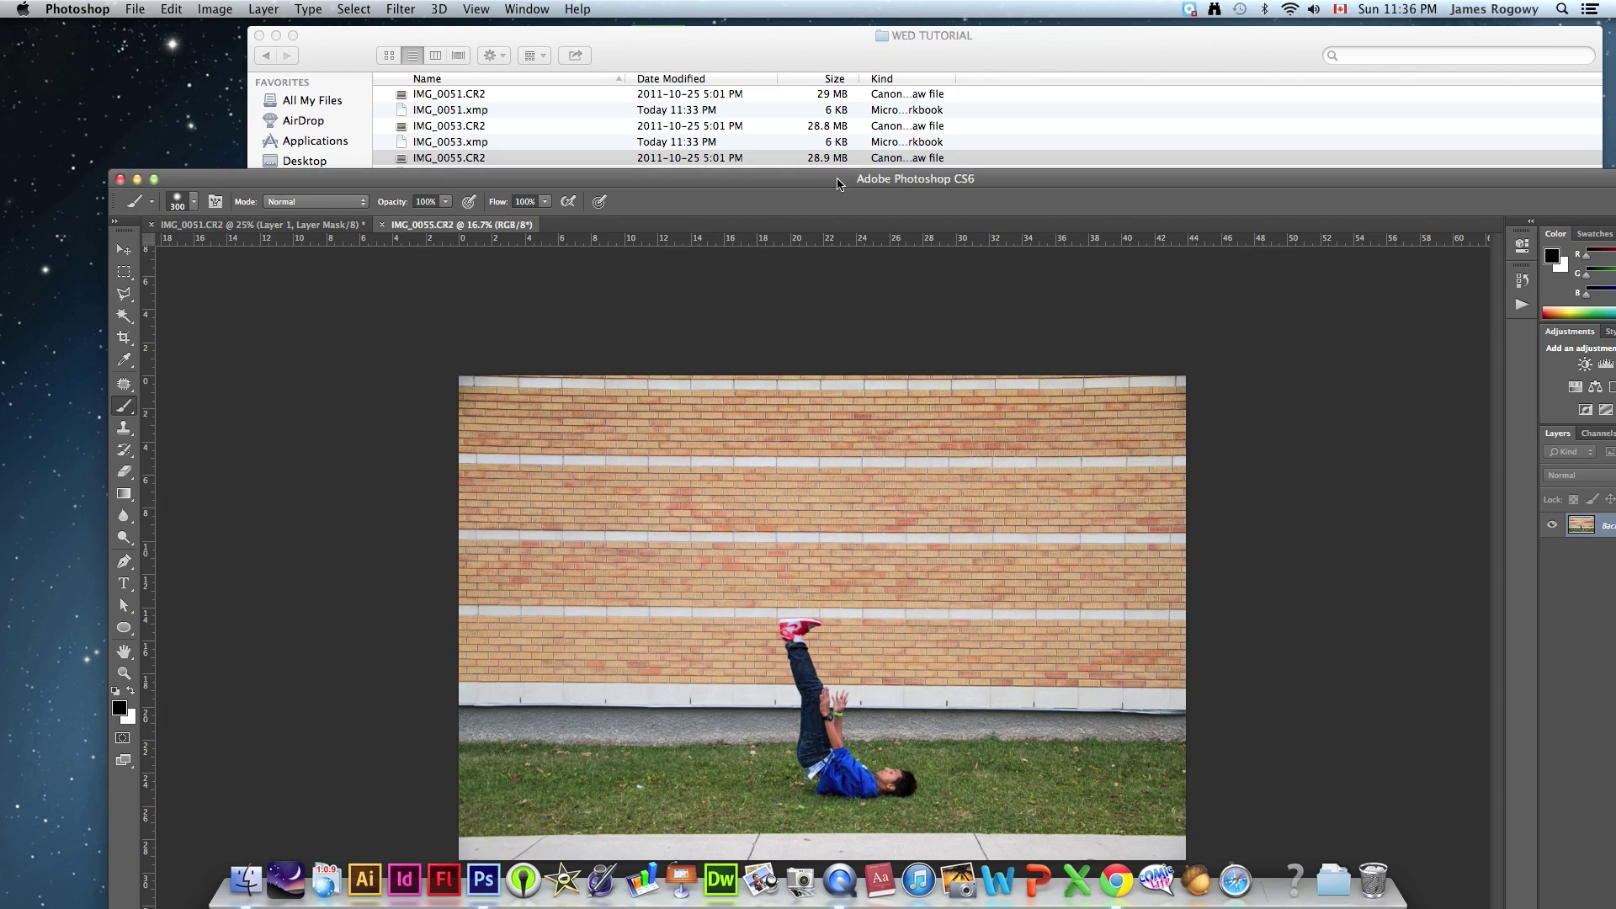
drag(837, 182, 704, 56)
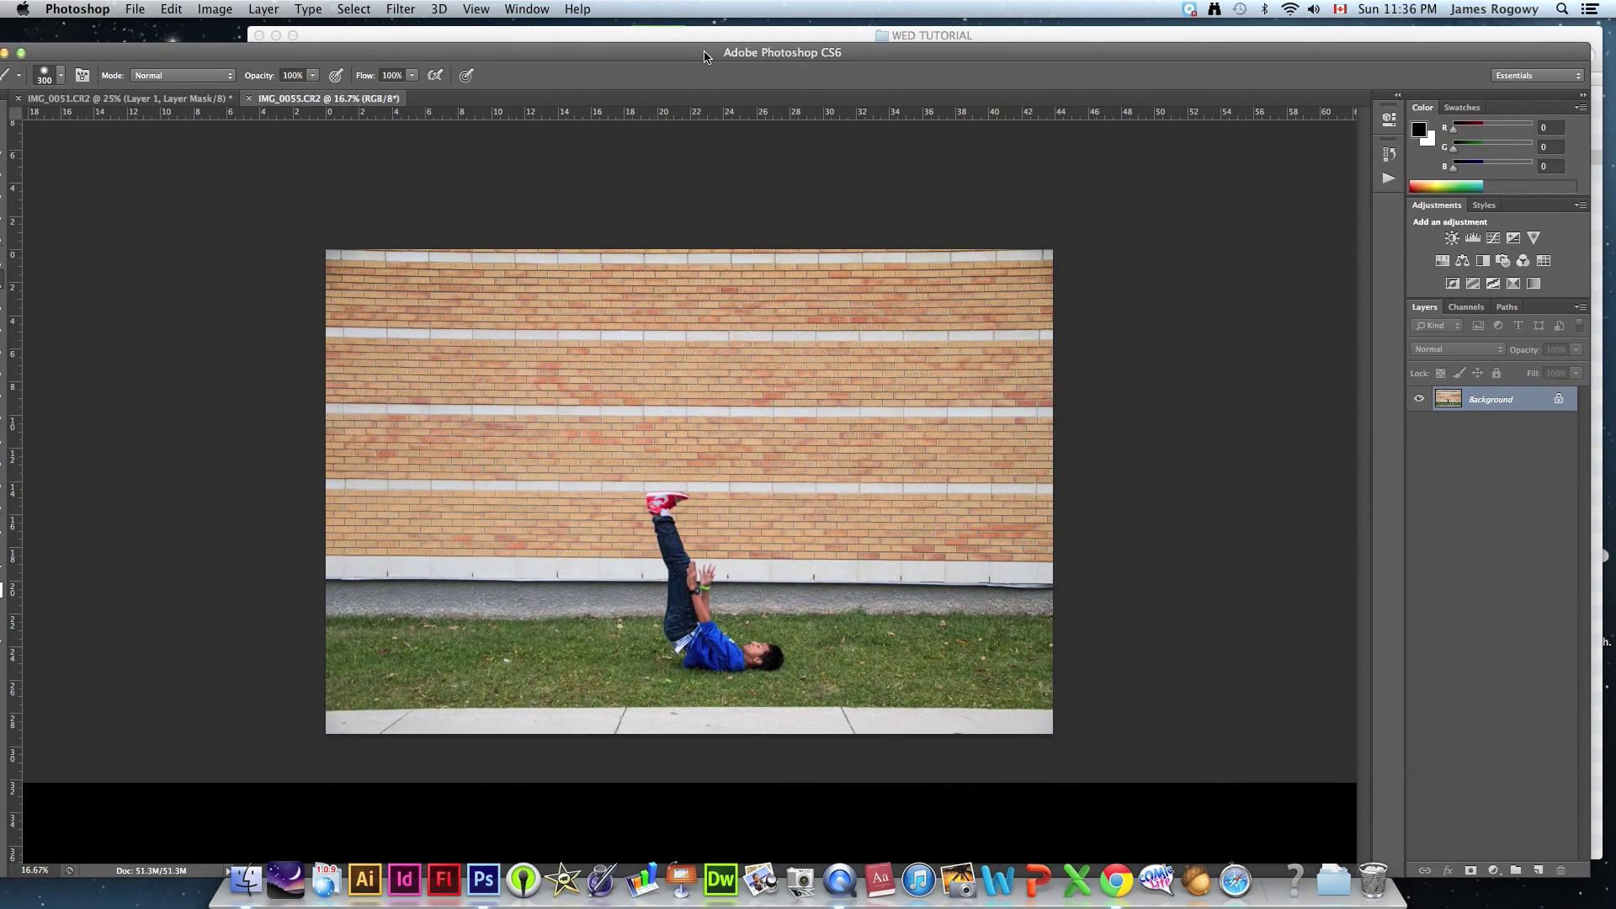
Step: Copy all of IMG_0055 and paste it into the IMG_0051 composite as Layer 2
key(super+a)
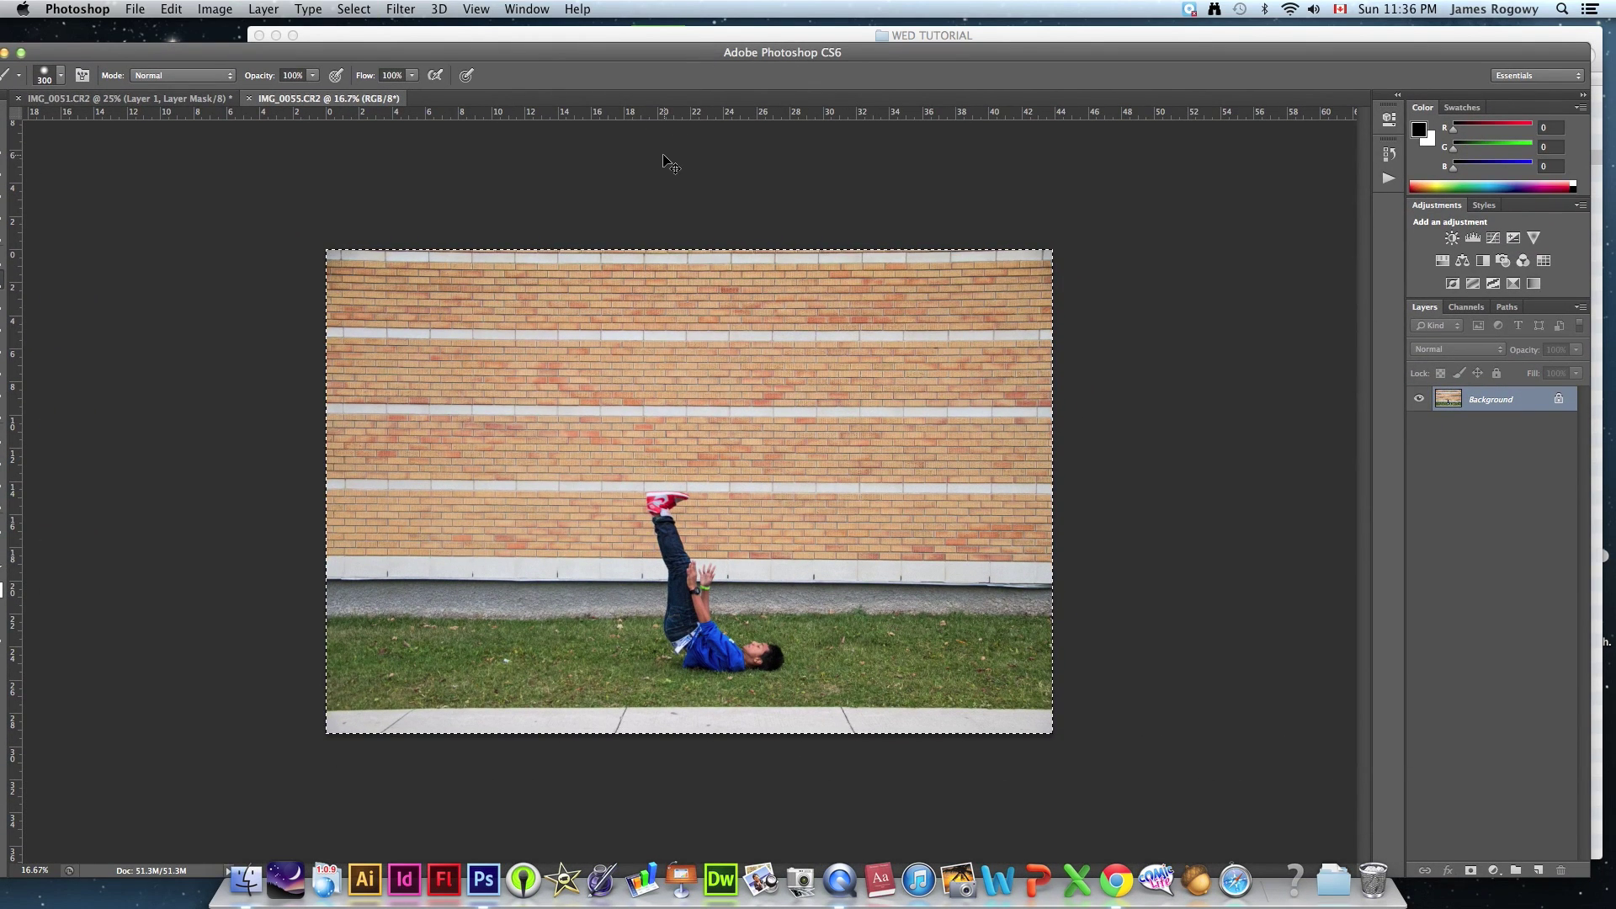
key(super+c)
click(169, 98)
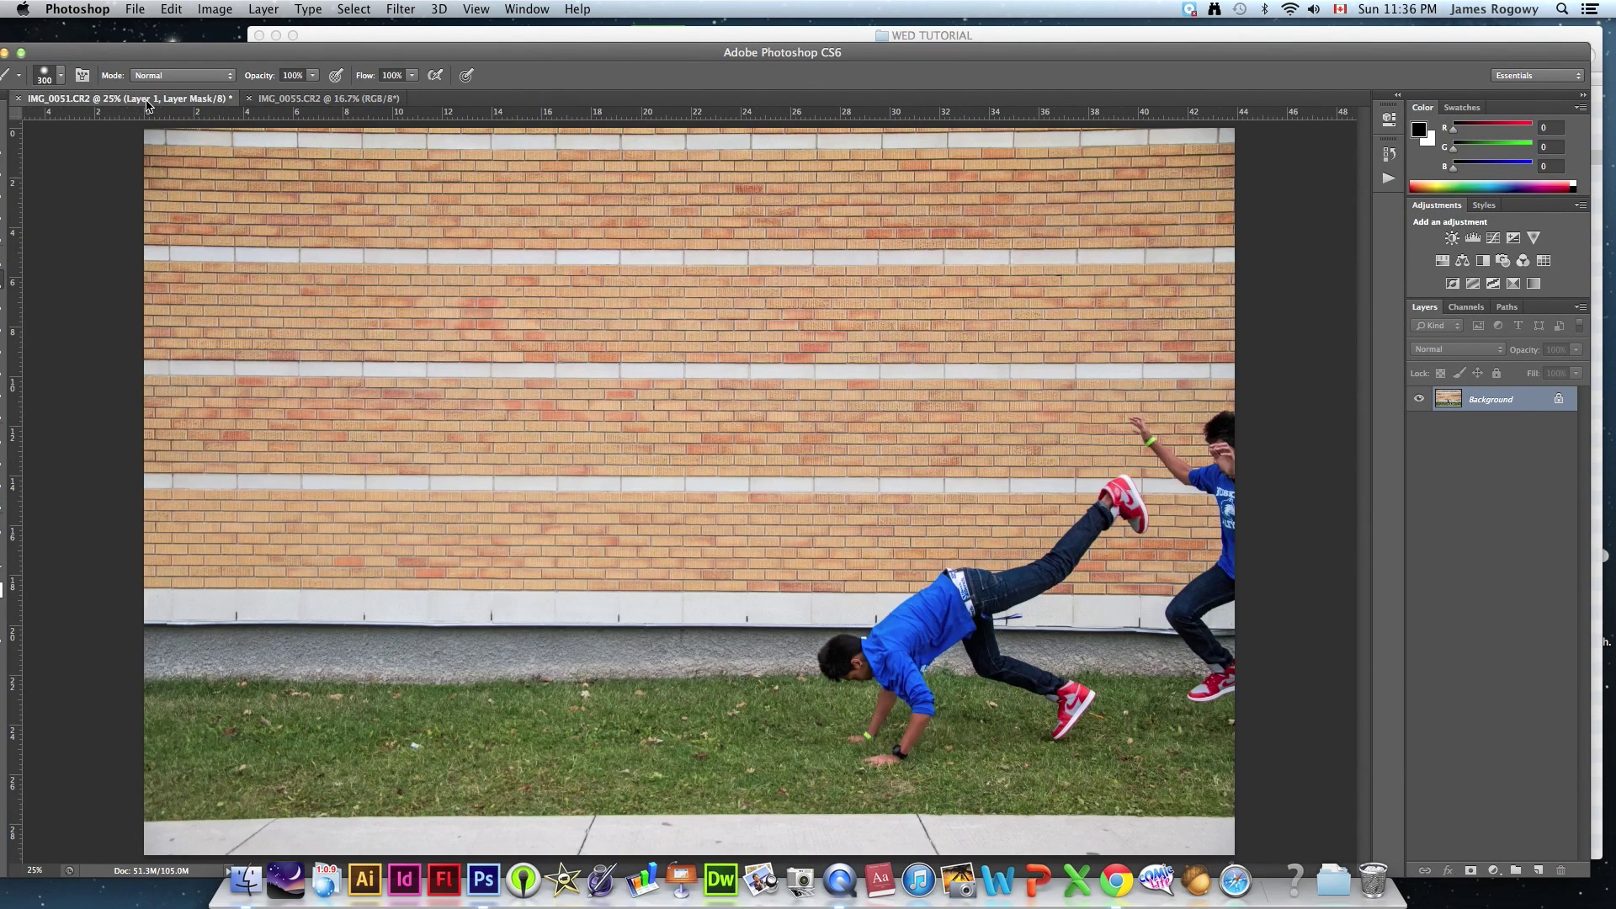
key(super+v)
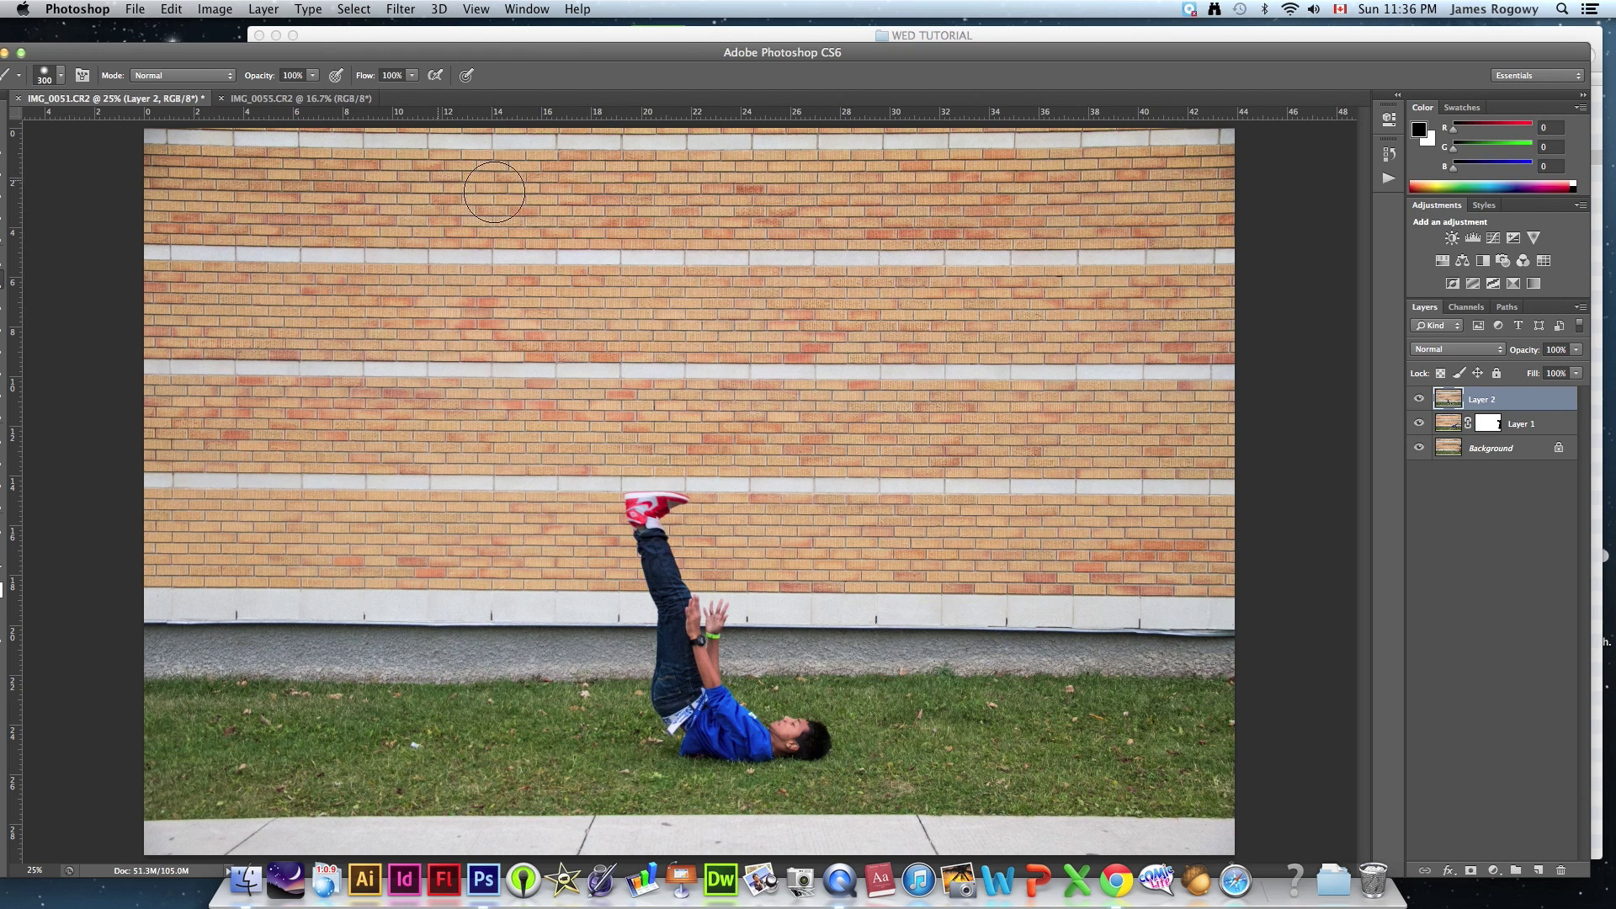
Step: Close IMG_0055.CR2 without saving
click(220, 99)
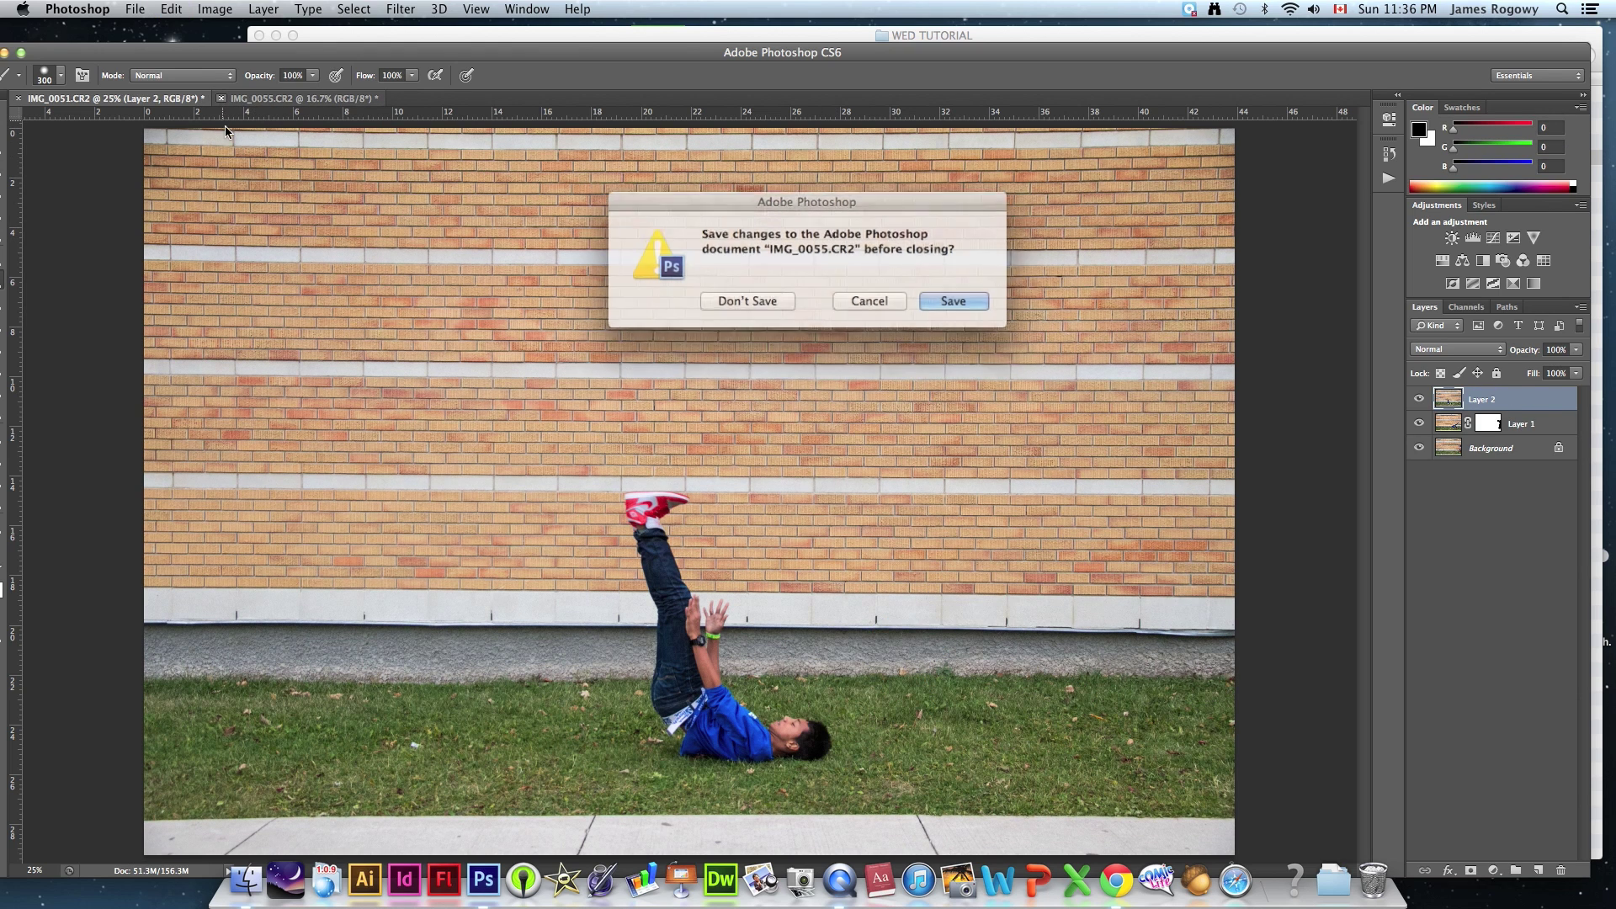
click(726, 299)
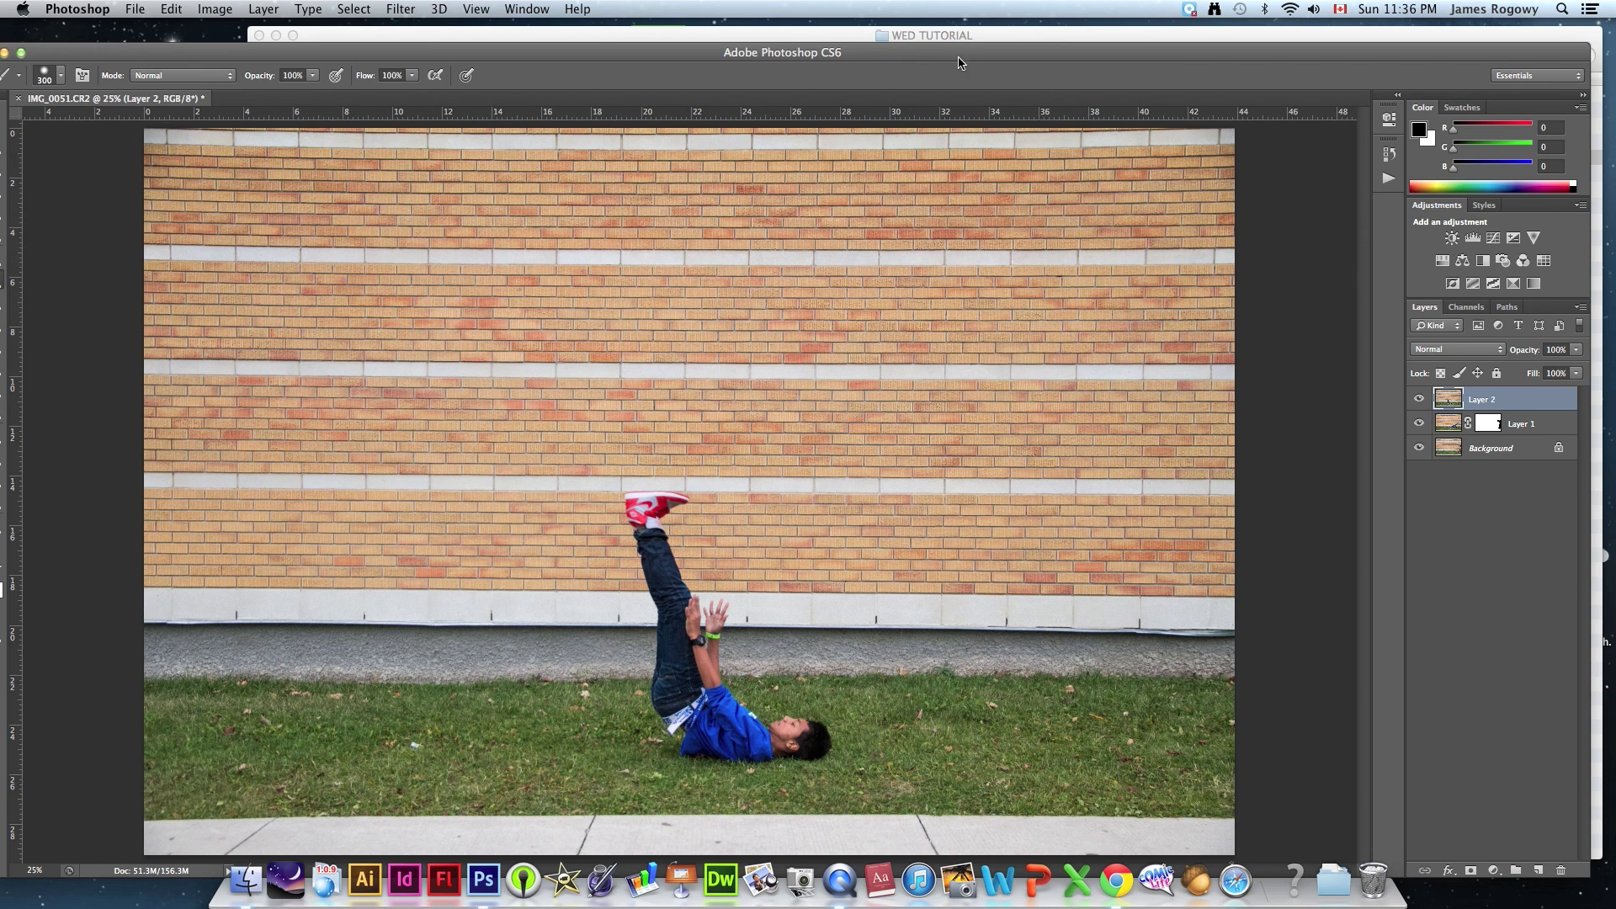
drag(959, 57, 991, 38)
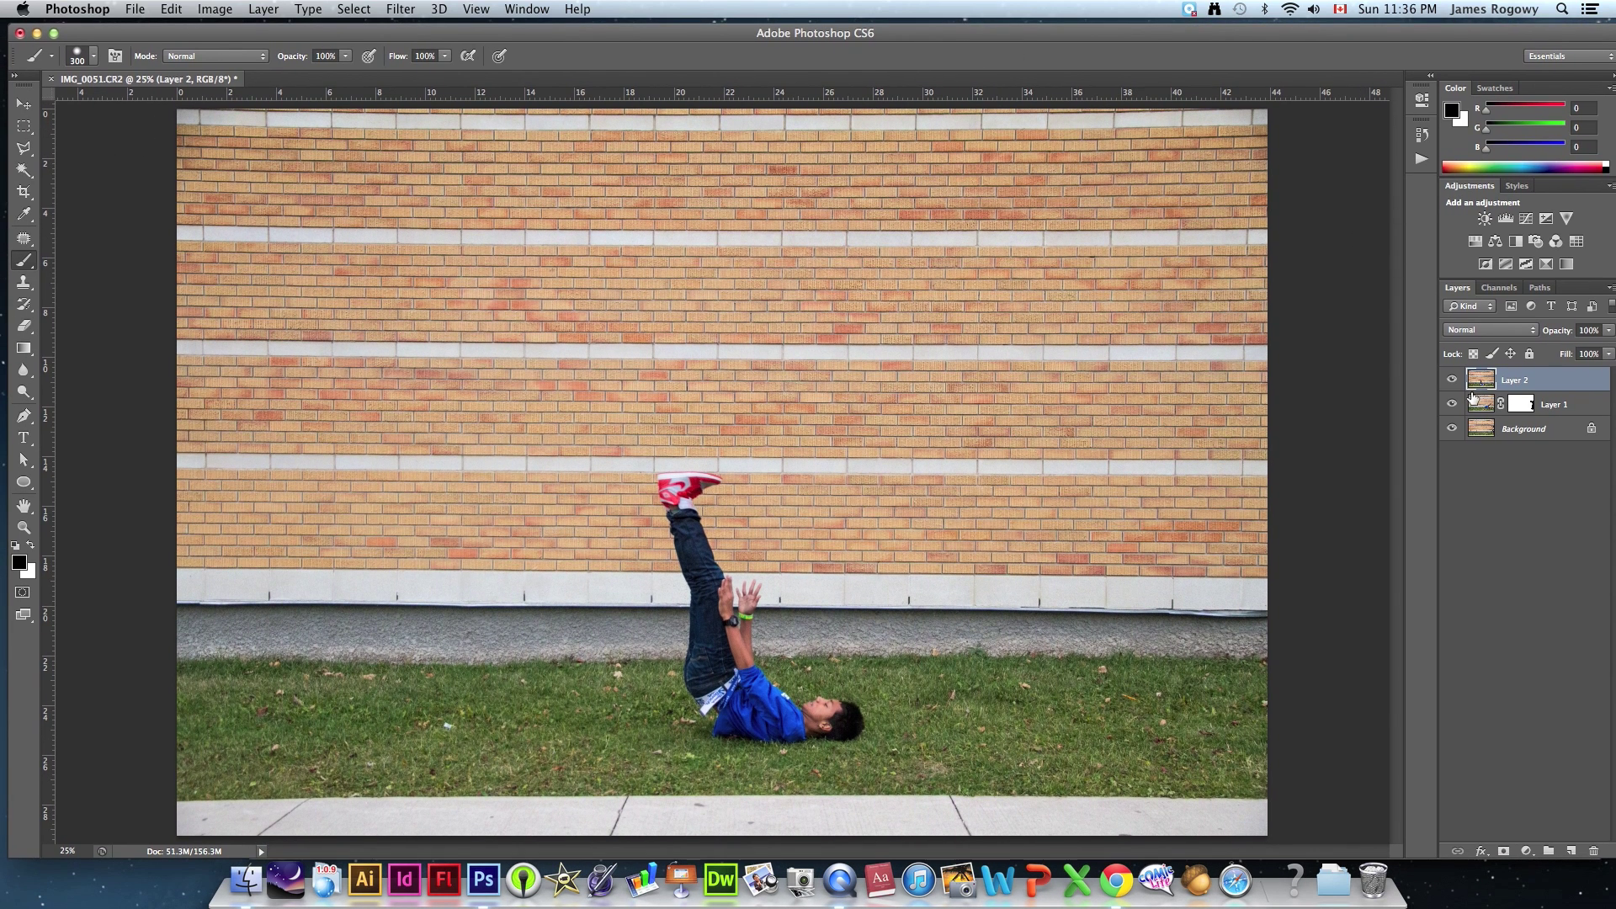
Step: Mask Layer 2 and paint black to reveal the cartwheeling boy, keeping the lying boy's red shoe
click(1452, 380)
click(1452, 380)
click(1503, 854)
mouse_move(882, 622)
mouse_down()
mouse_move(928, 646)
mouse_move(930, 661)
mouse_move(856, 627)
mouse_move(863, 649)
mouse_move(906, 661)
mouse_move(906, 731)
mouse_move(942, 732)
mouse_move(925, 743)
mouse_move(974, 693)
mouse_move(950, 694)
mouse_move(1013, 733)
mouse_move(972, 717)
mouse_move(1116, 714)
mouse_move(965, 701)
mouse_move(1135, 695)
mouse_move(1026, 666)
mouse_move(1102, 630)
mouse_move(994, 632)
mouse_move(929, 605)
mouse_move(1020, 568)
mouse_move(956, 605)
mouse_move(1025, 537)
mouse_move(1079, 539)
mouse_move(1062, 565)
mouse_move(1131, 514)
mouse_move(1127, 490)
mouse_move(1168, 478)
mouse_up()
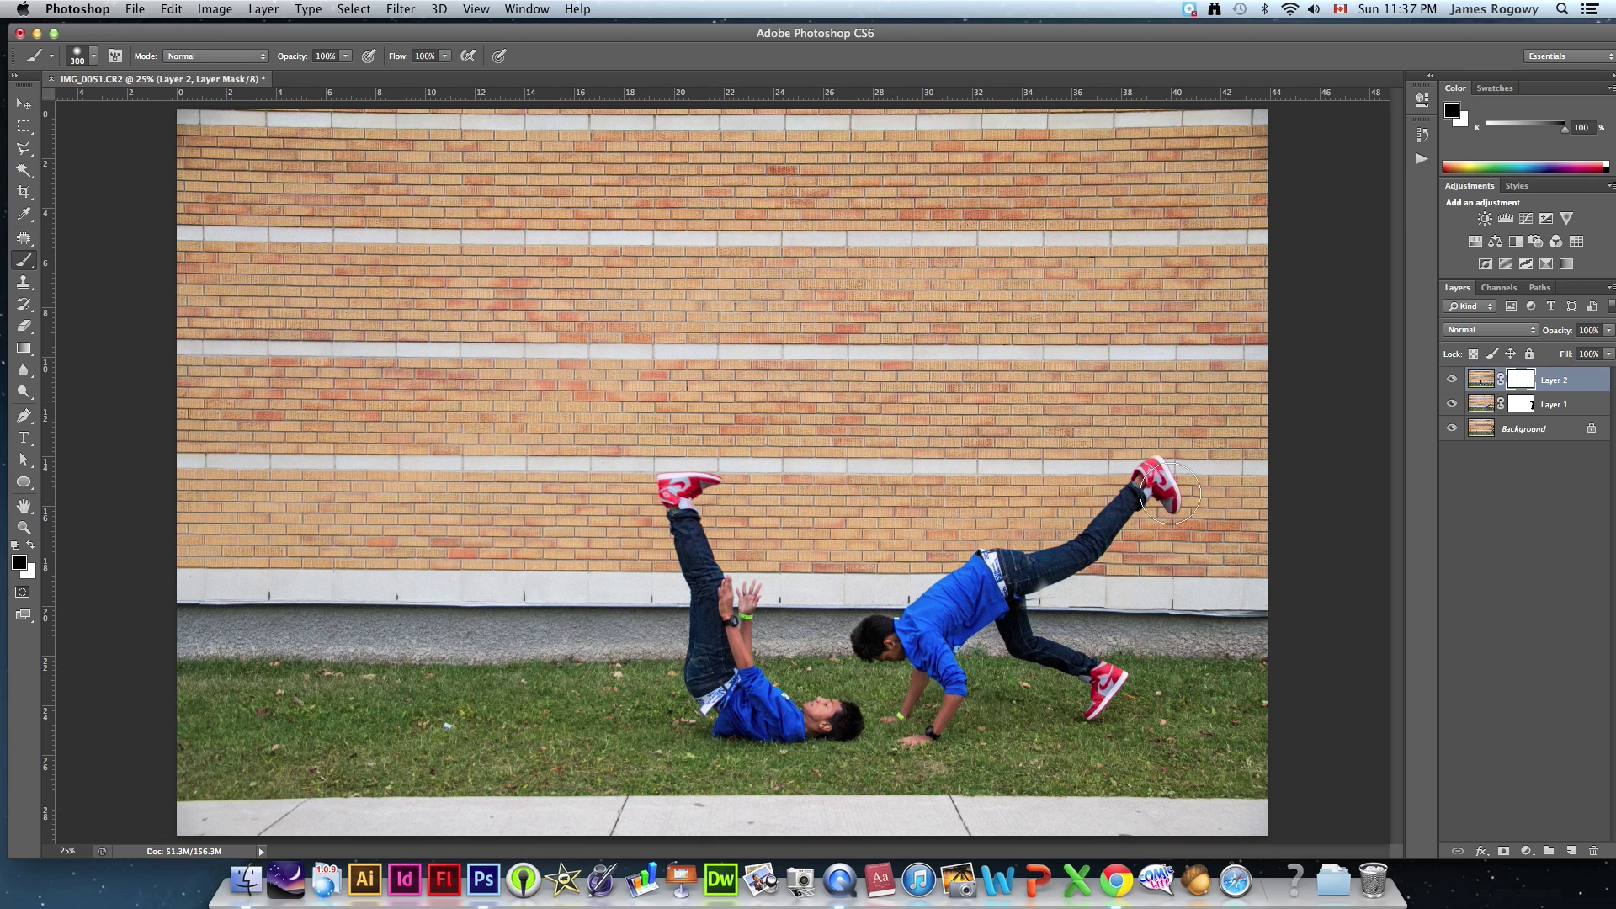
mouse_move(1177, 535)
mouse_down()
mouse_move(1023, 604)
mouse_move(1072, 651)
mouse_move(1052, 597)
mouse_move(1037, 601)
mouse_move(1155, 686)
mouse_move(1067, 720)
mouse_move(1193, 695)
mouse_move(1243, 714)
mouse_move(1270, 692)
mouse_move(1213, 634)
mouse_move(1284, 670)
mouse_move(1224, 594)
mouse_move(1240, 560)
mouse_move(1269, 559)
mouse_move(1248, 450)
mouse_move(1224, 455)
mouse_move(1158, 415)
mouse_move(1232, 435)
mouse_move(1262, 403)
mouse_move(1239, 439)
mouse_up()
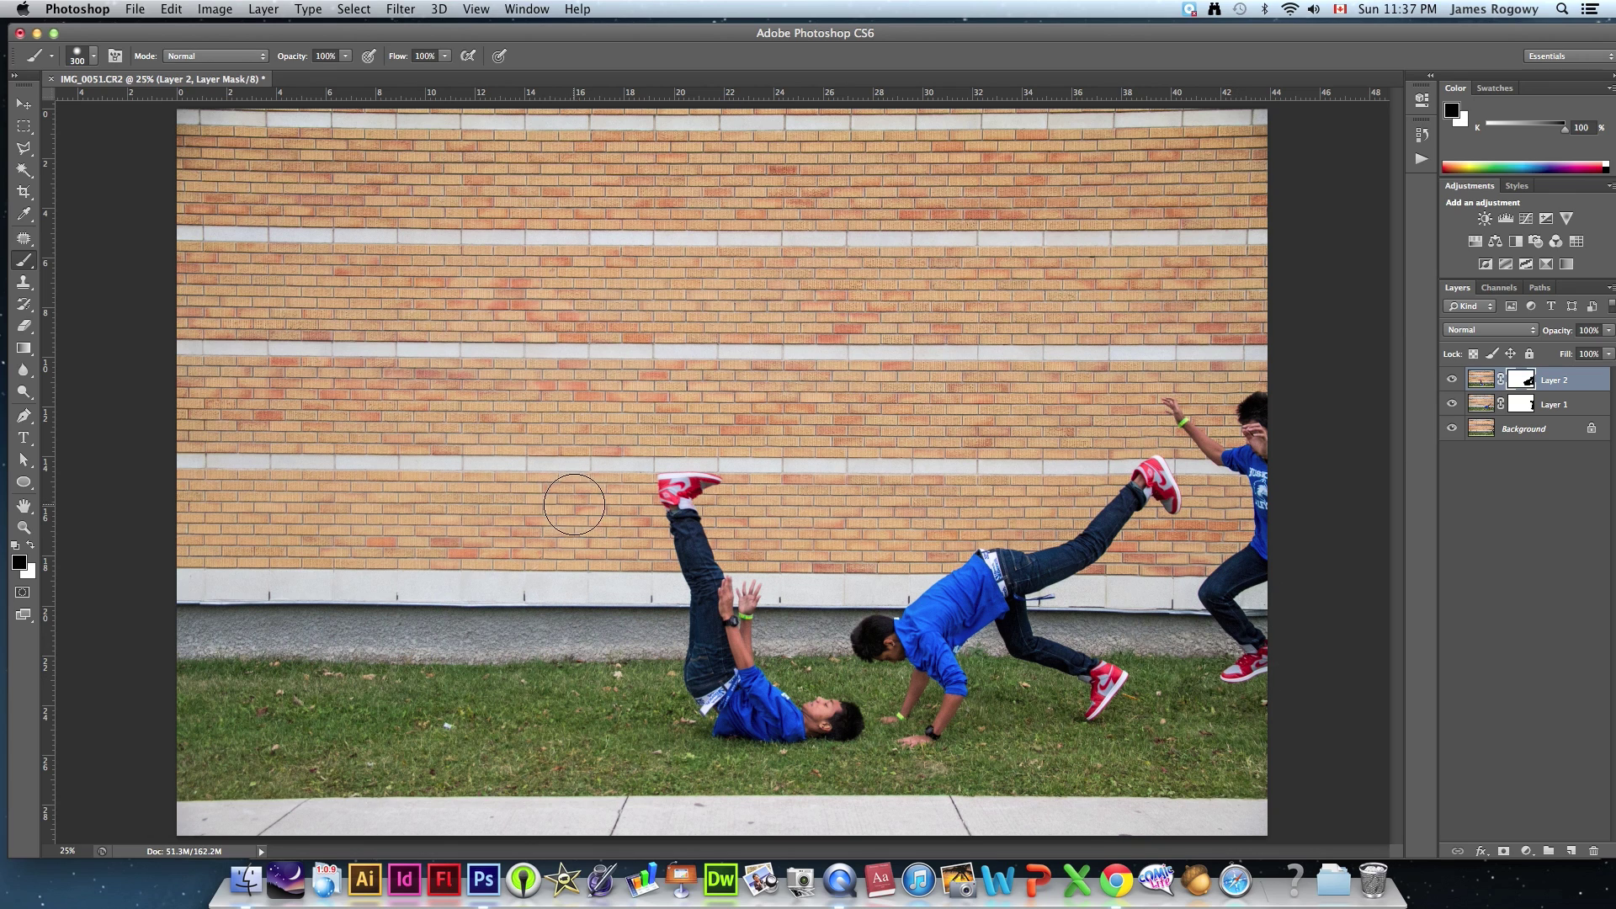
drag(631, 486, 687, 487)
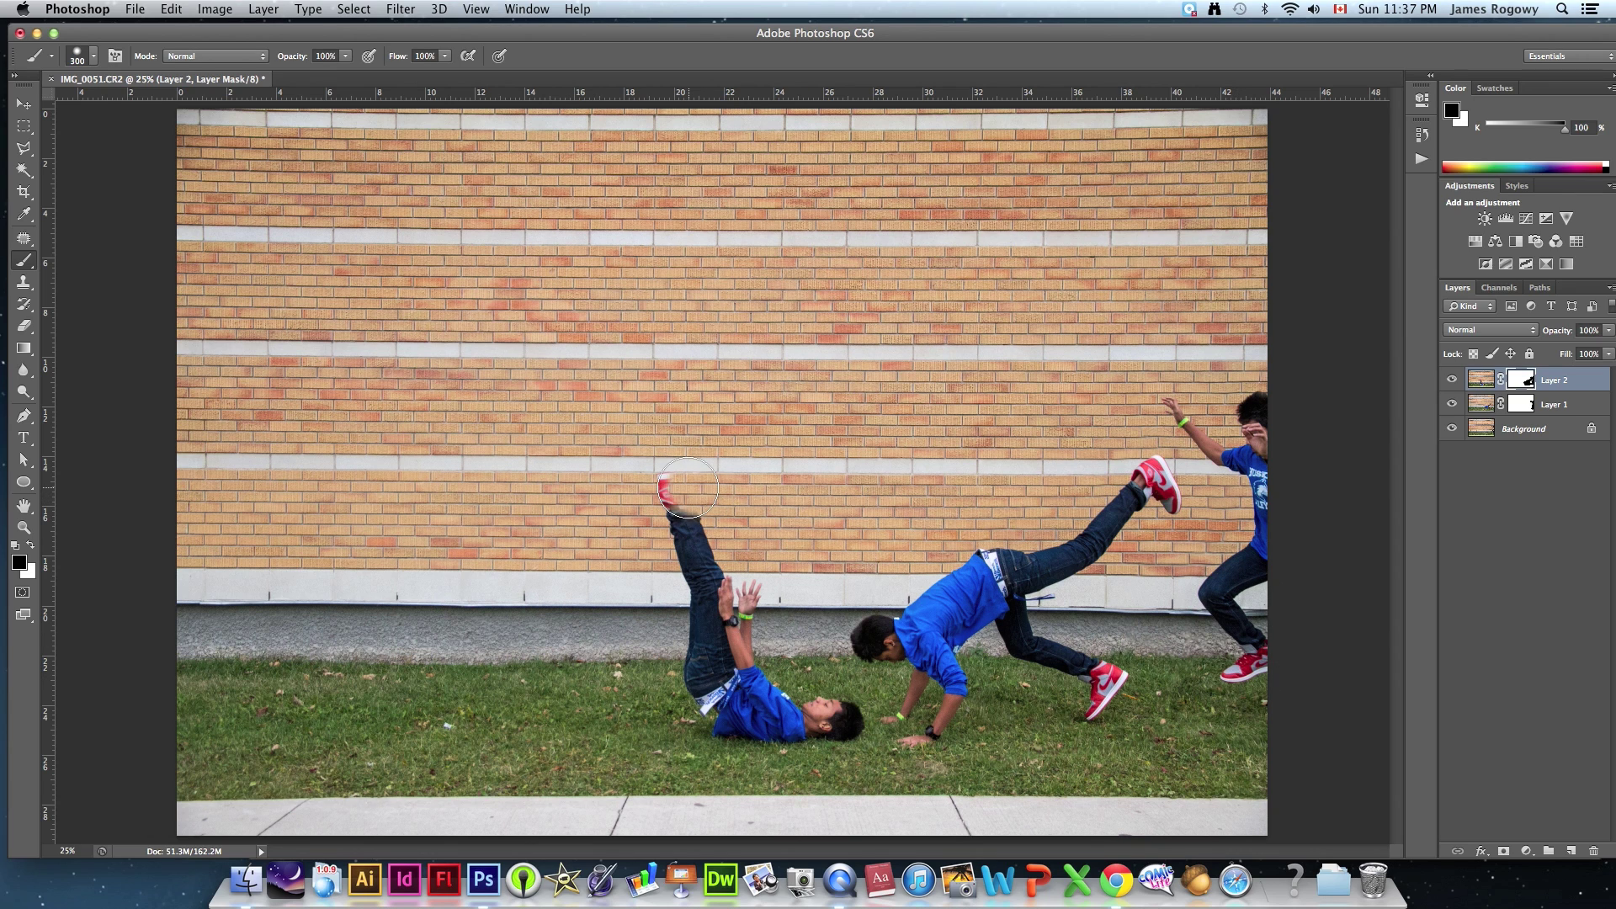
key(super+z)
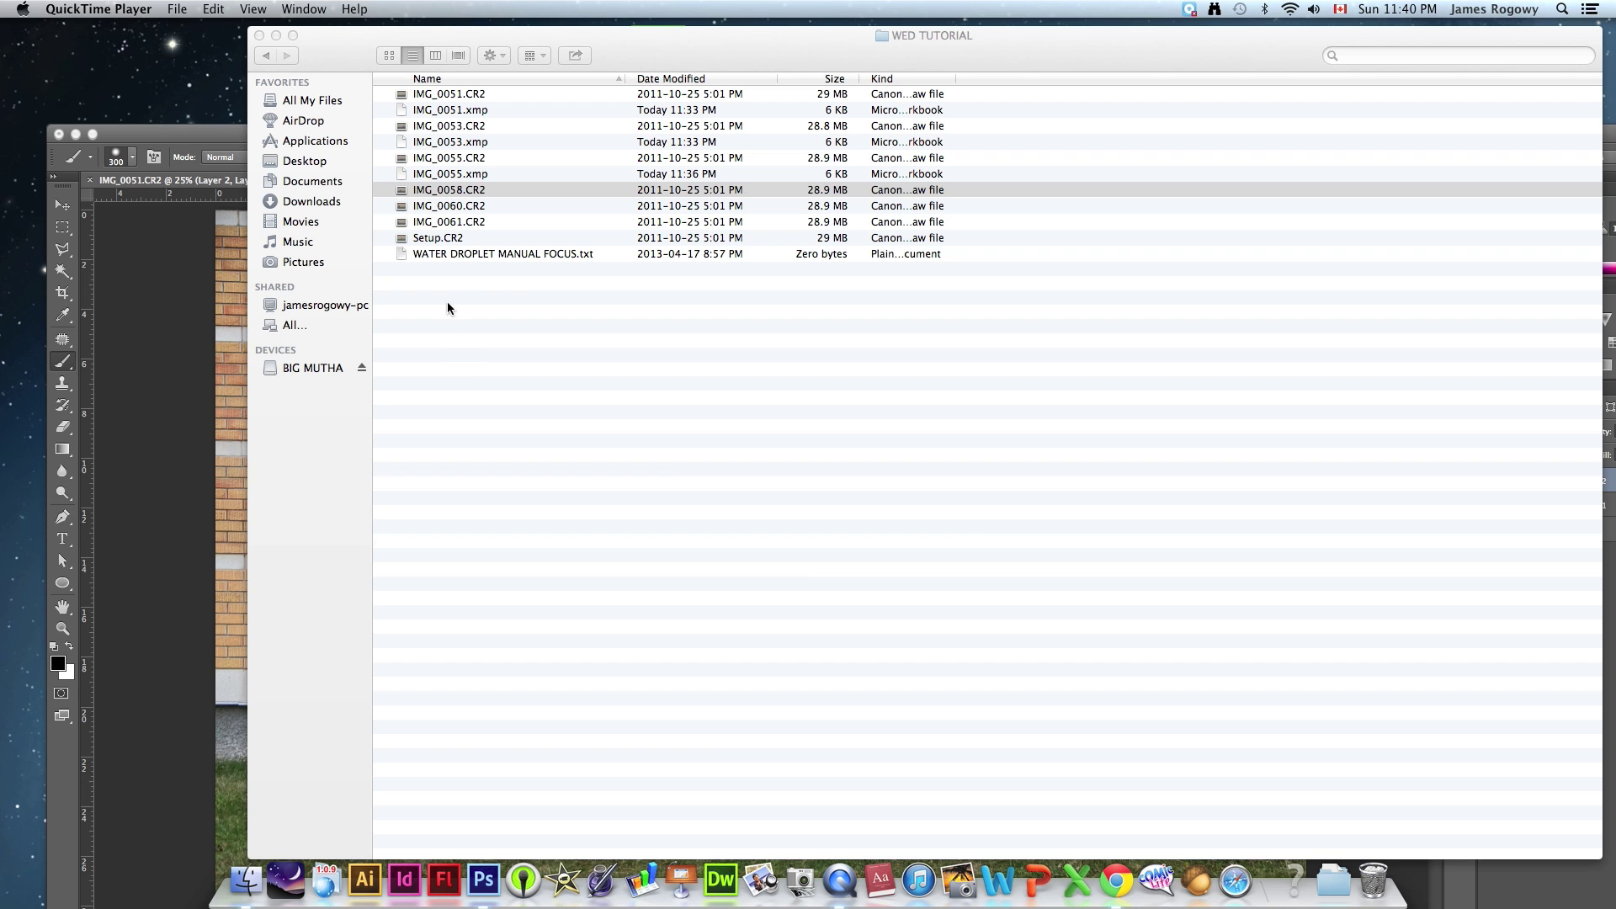
Step: Open IMG_0058.CR2 in Camera Raw, apply the CHRONO preset, and open it in Photoshop
drag(452, 194, 496, 881)
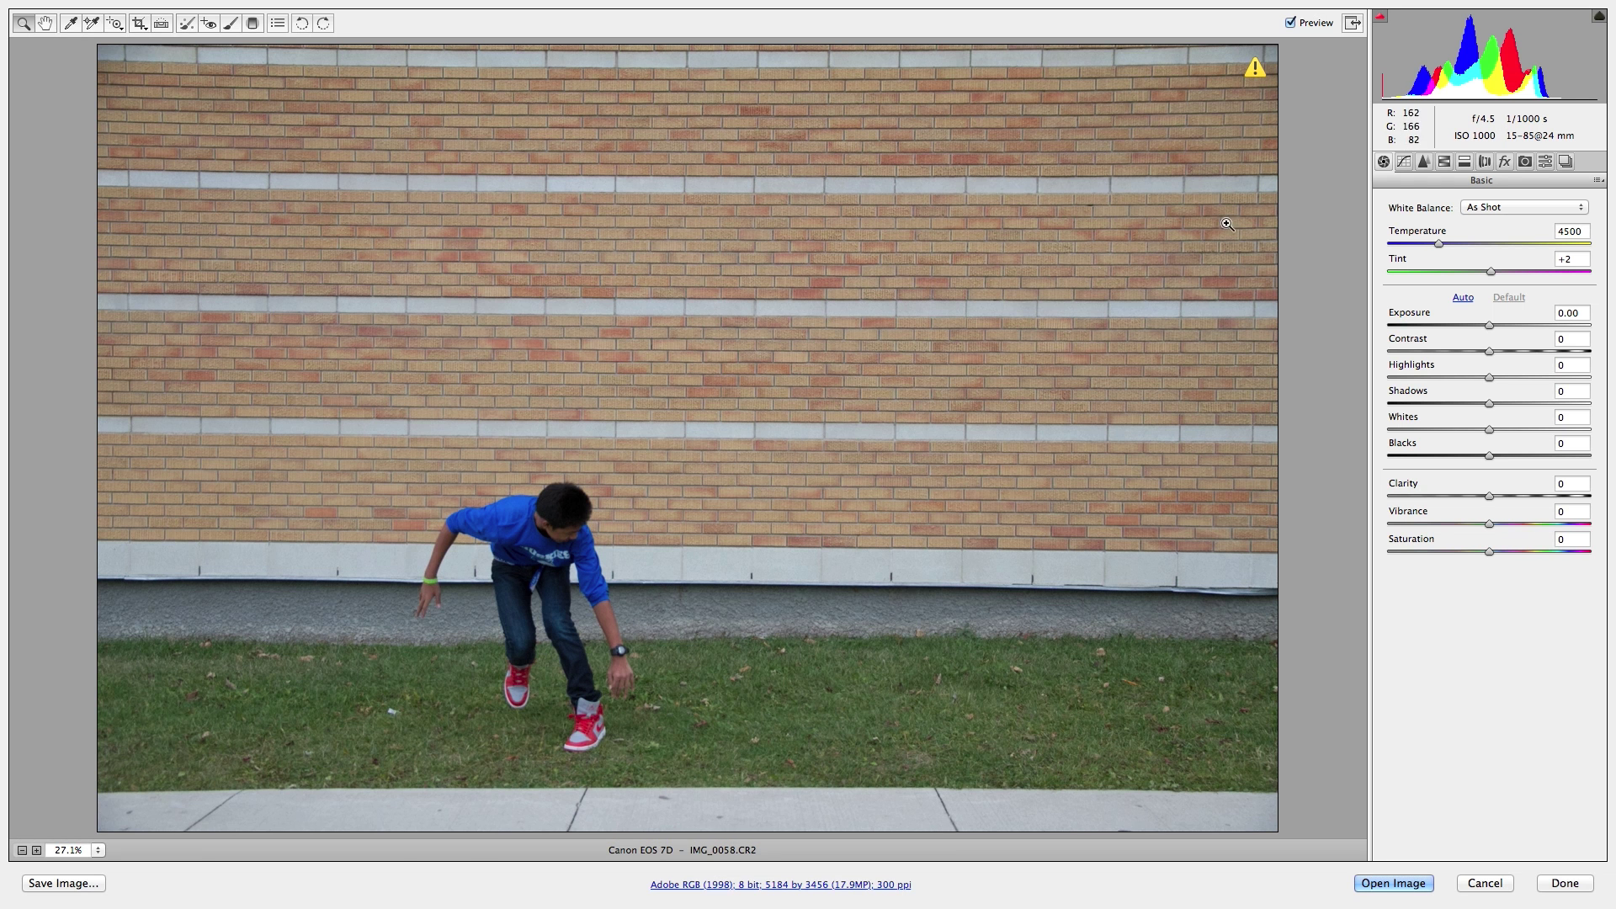
click(1538, 164)
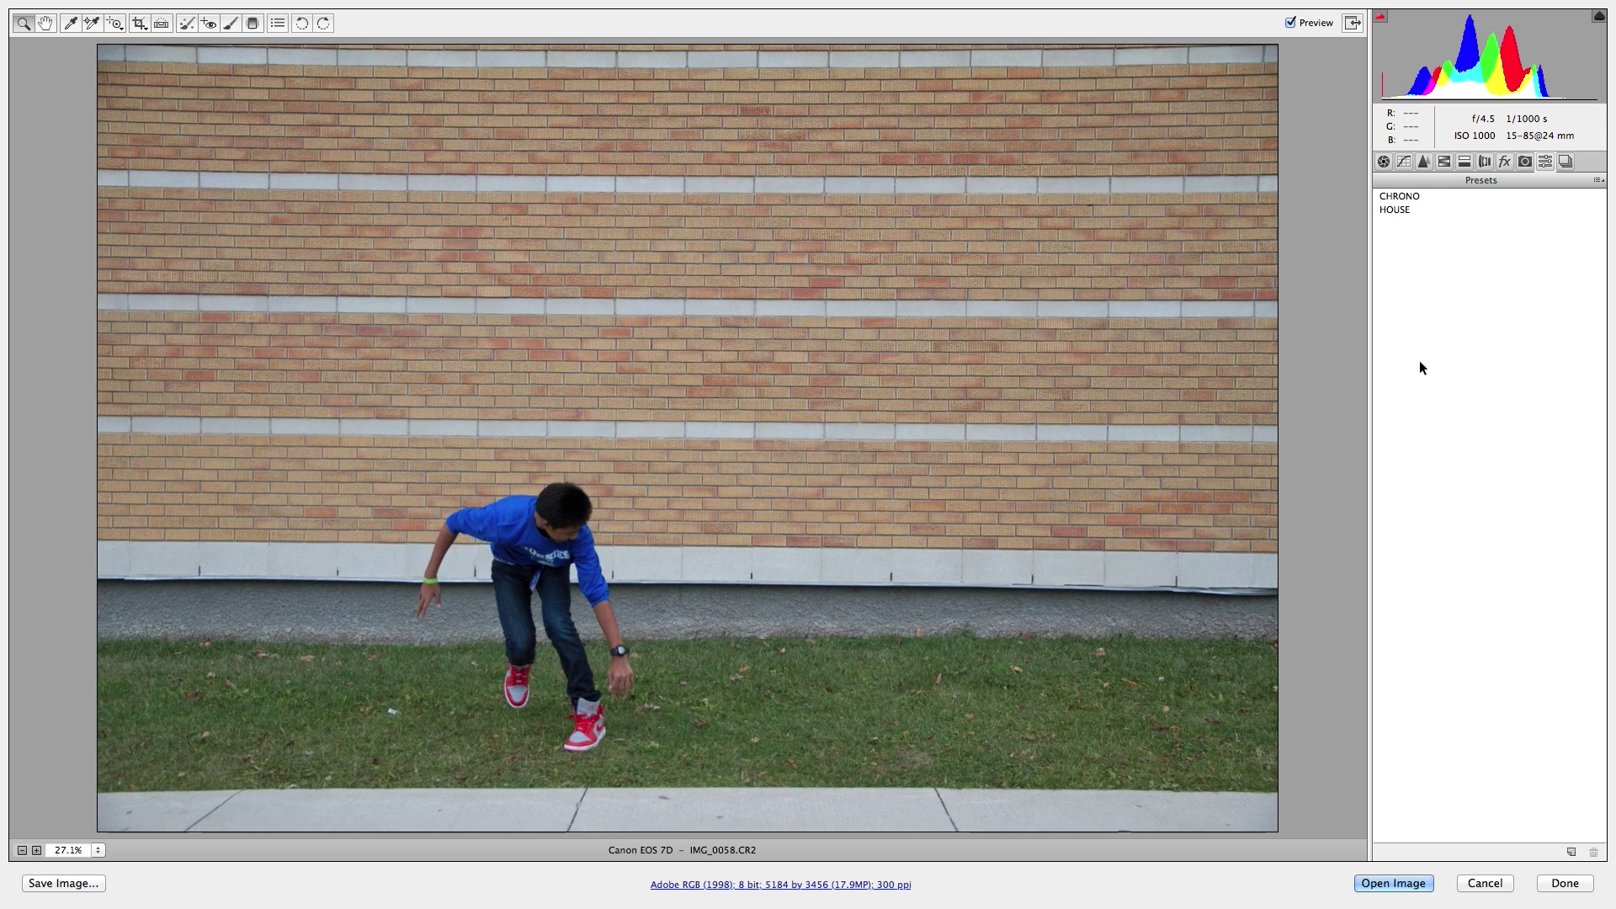
click(1399, 196)
click(1394, 883)
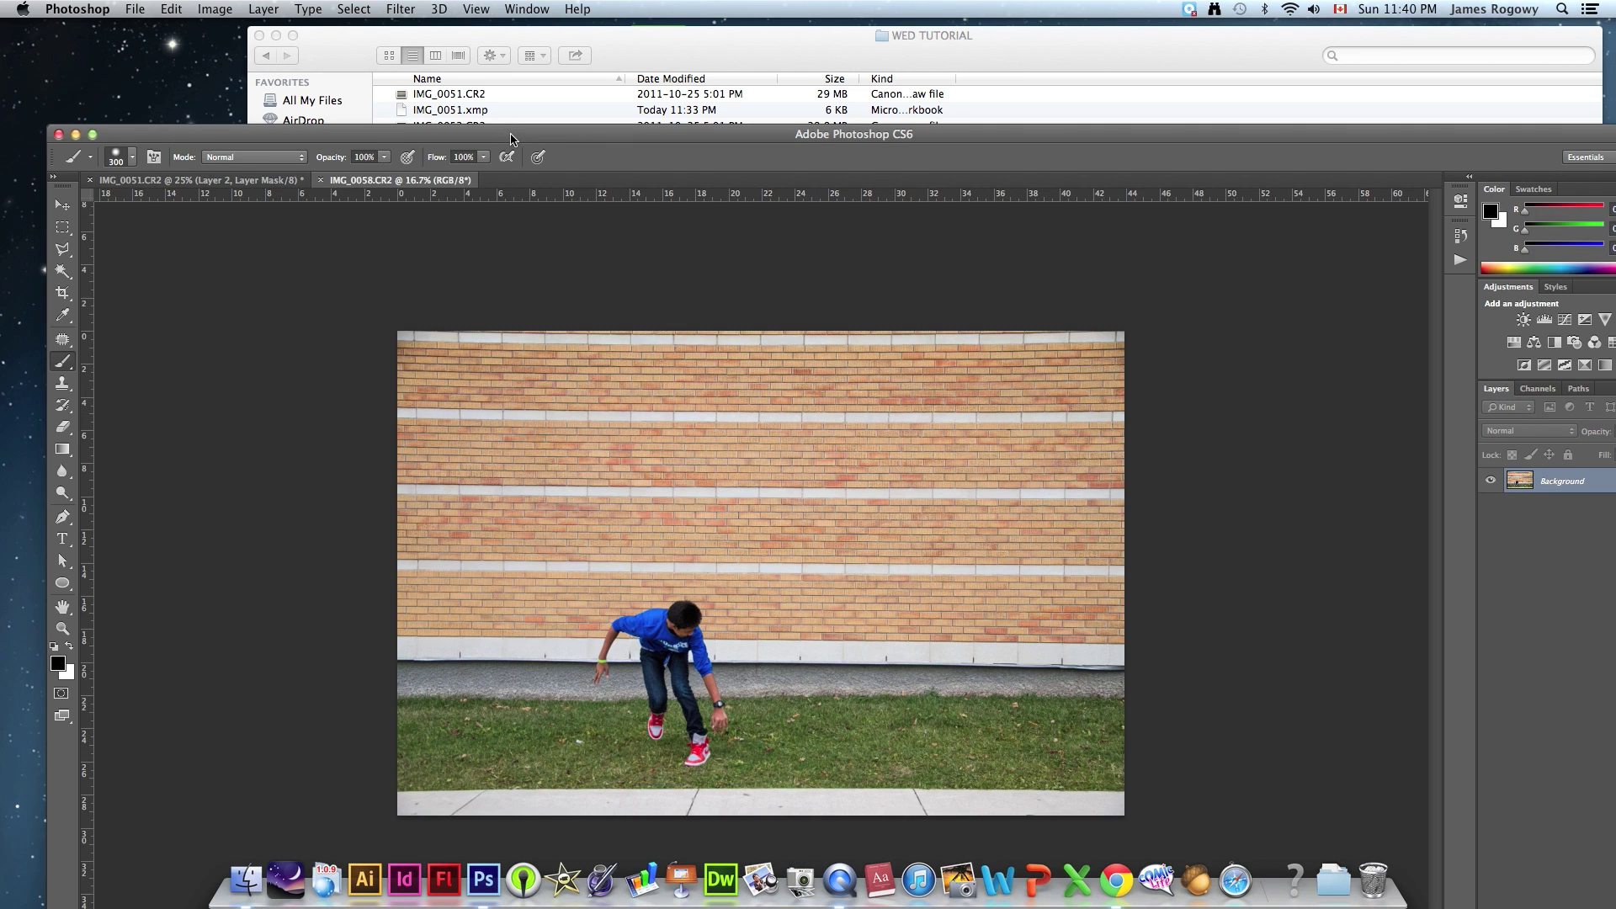
Step: Select all of IMG_0058 and paste it into the IMG_0051 composite as Layer 3
drag(512, 134, 489, 37)
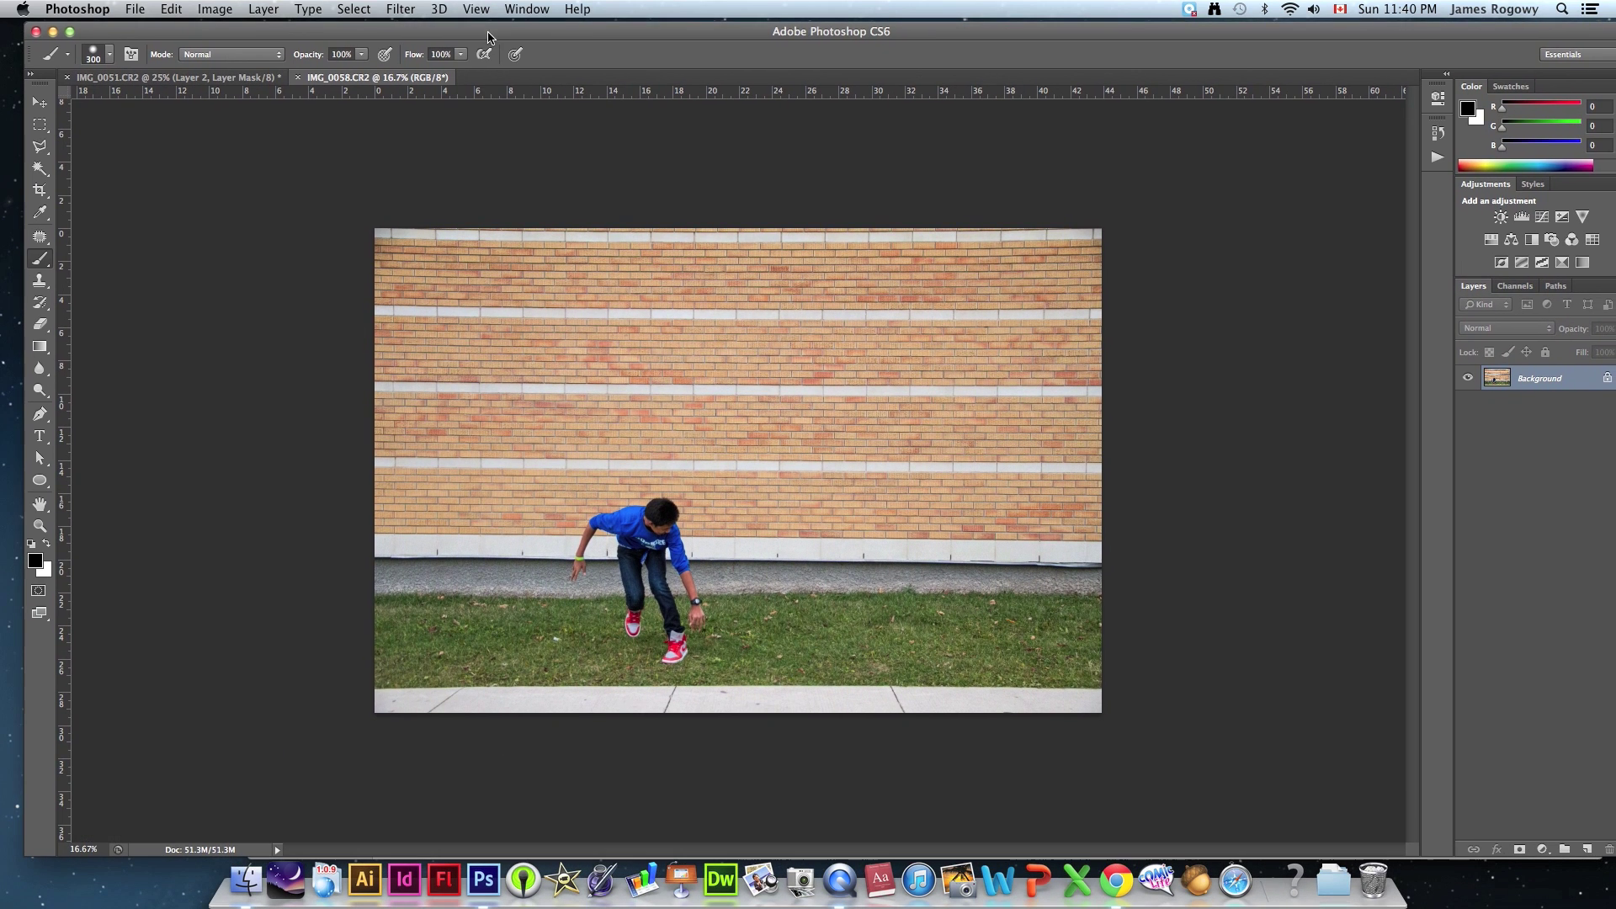
key(super+a)
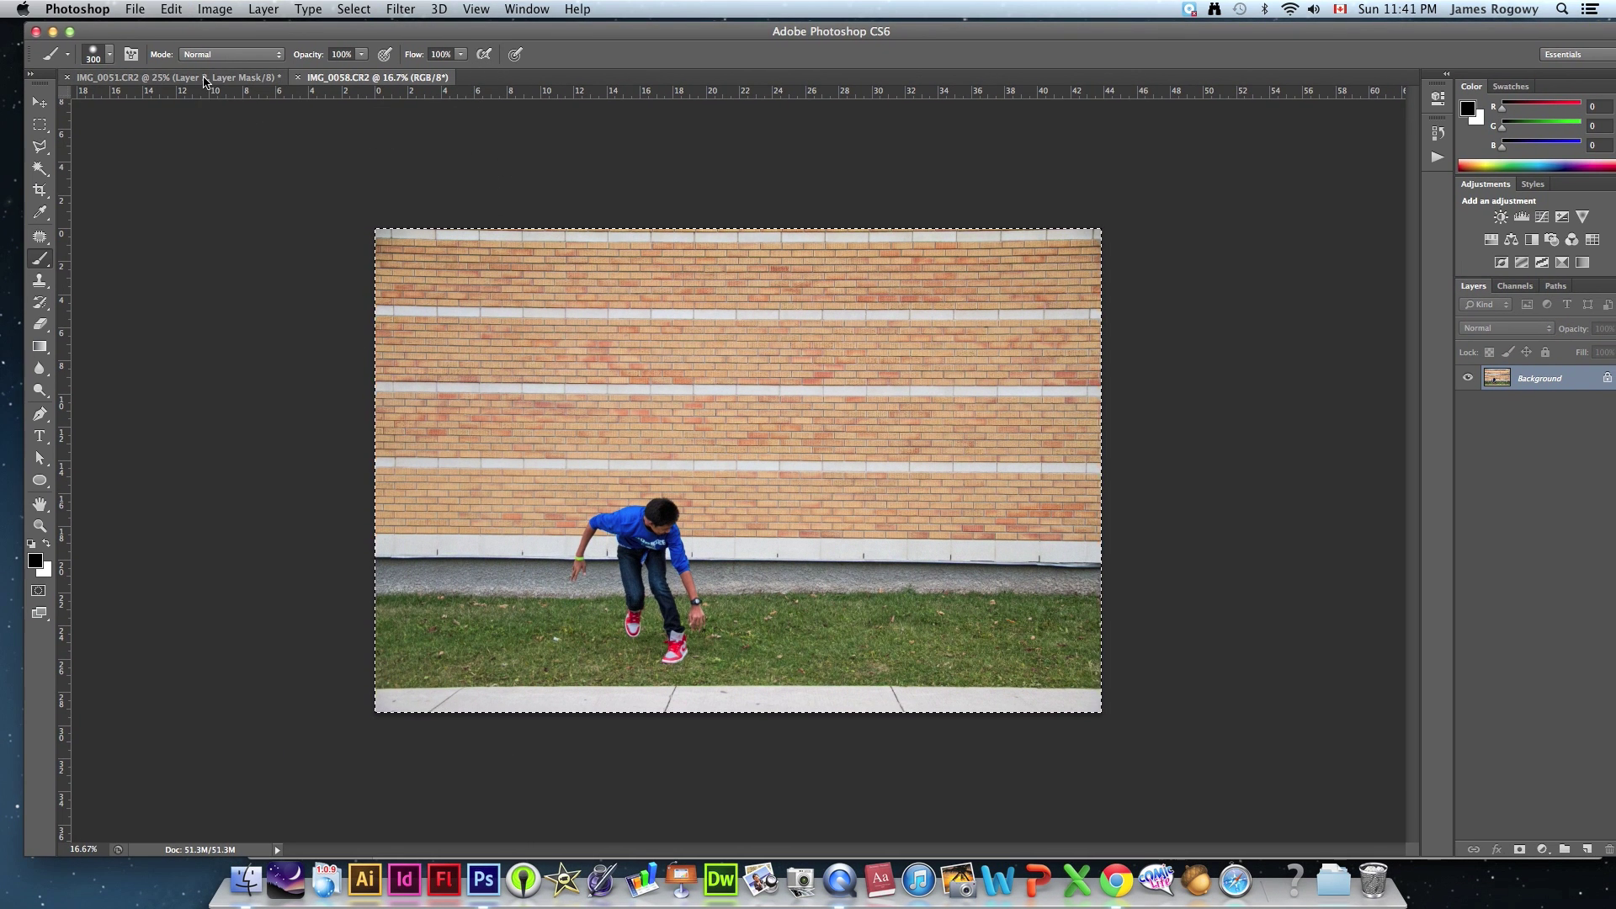
click(202, 77)
key(super+v)
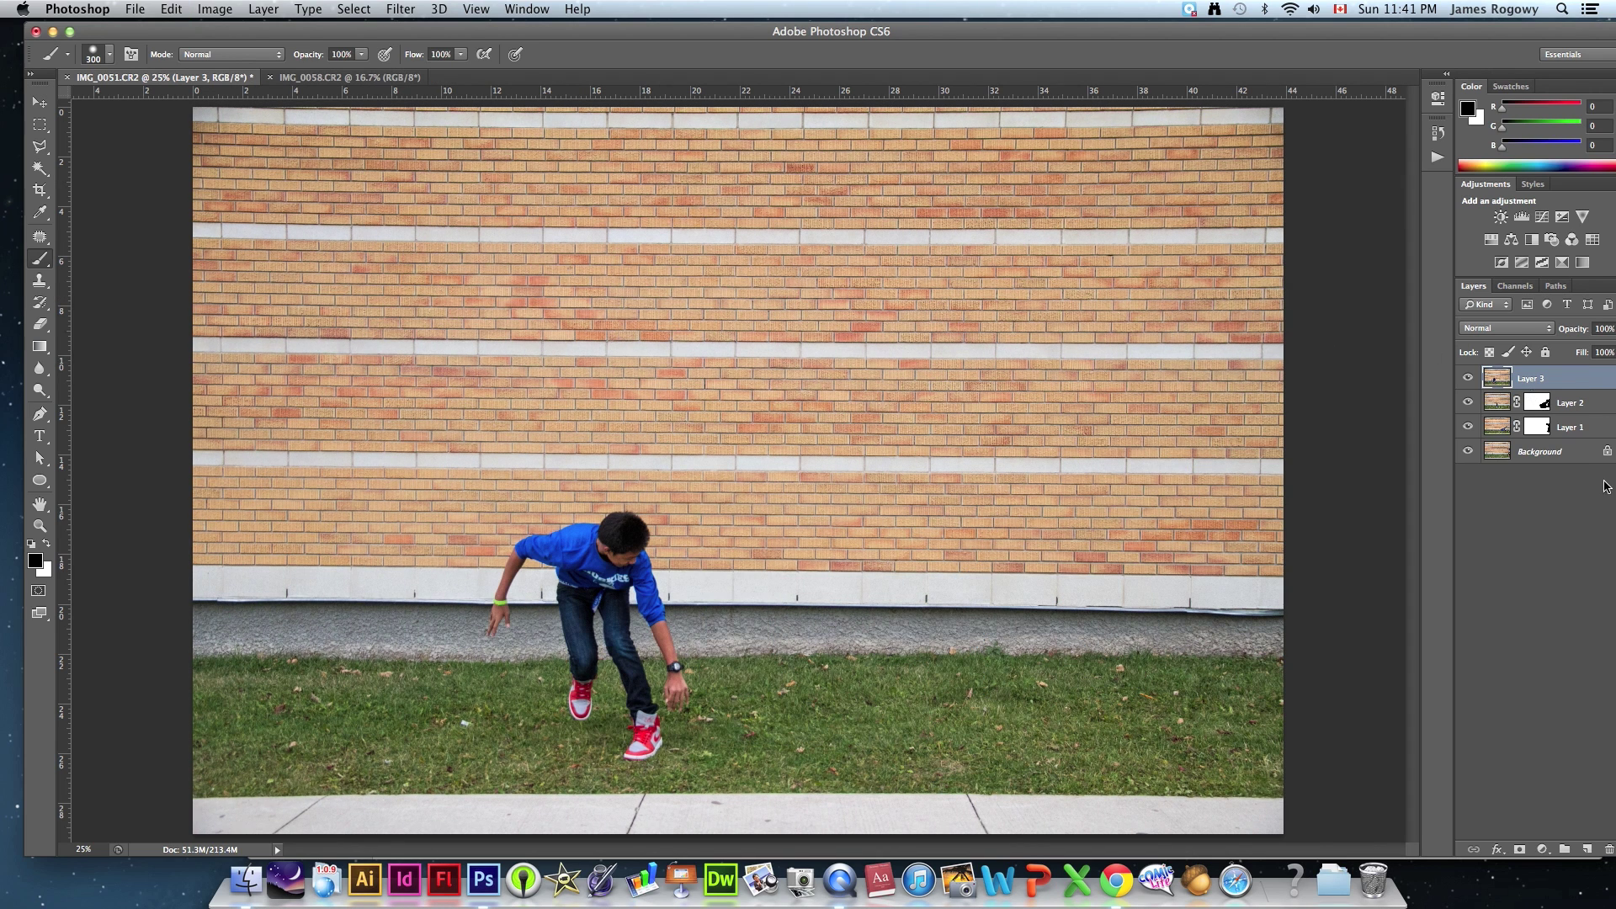
Step: Mask Layer 3 and paint black to reveal the upside-down, push-up and right-edge boys
click(1520, 847)
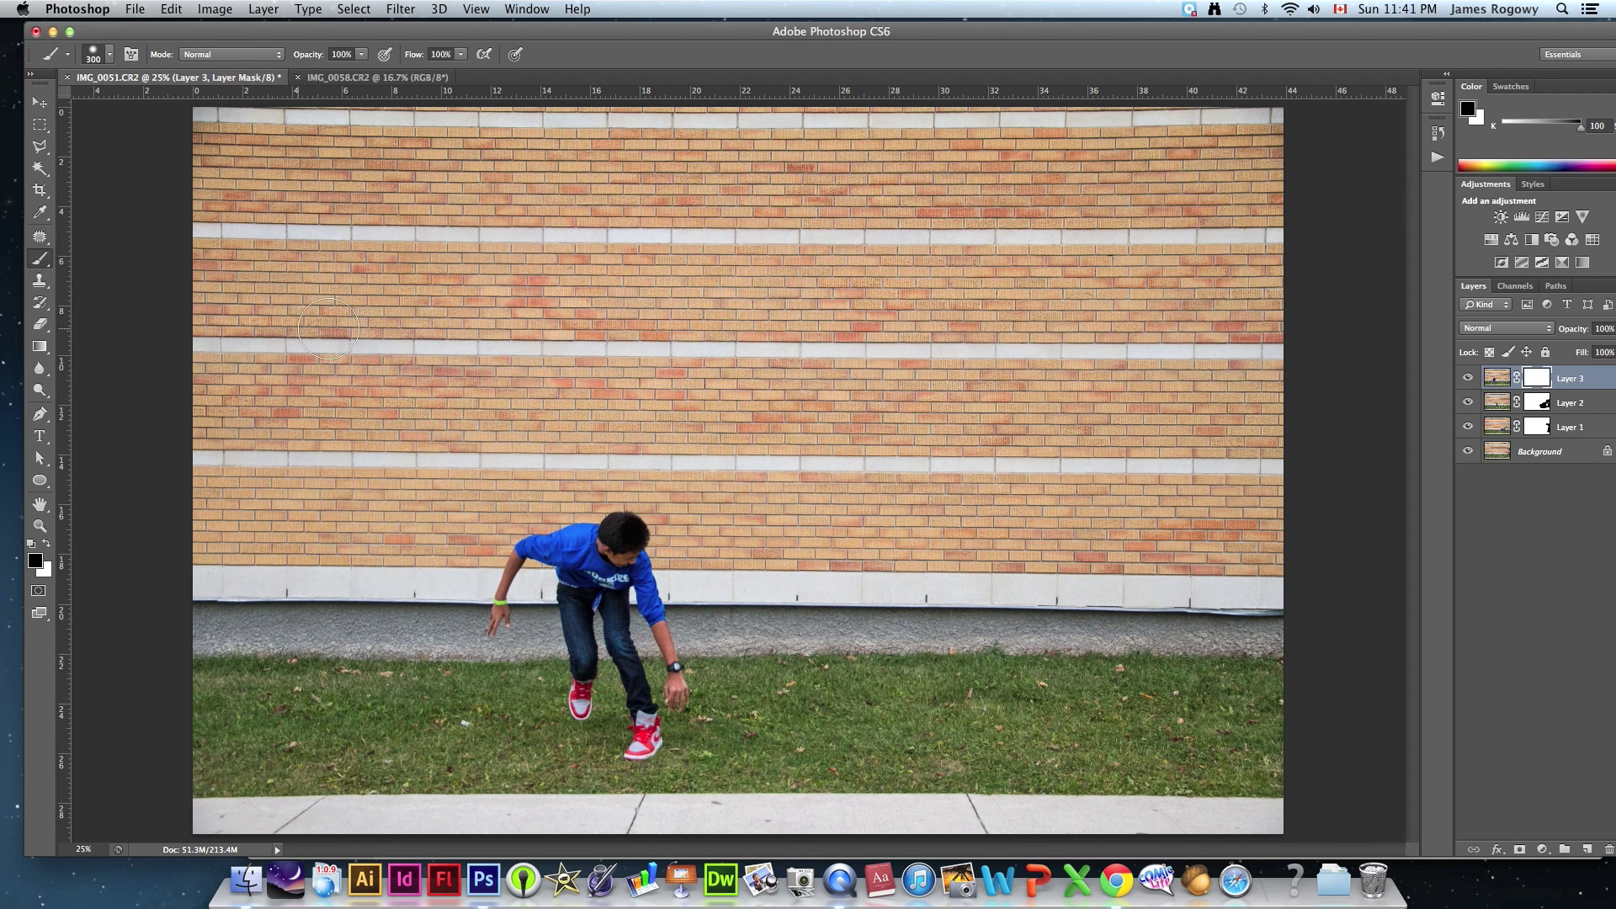
mouse_move(757, 588)
mouse_down()
mouse_move(683, 474)
mouse_move(730, 480)
mouse_move(701, 480)
mouse_move(732, 603)
mouse_move(734, 561)
mouse_move(767, 628)
mouse_move(789, 599)
mouse_move(721, 633)
mouse_move(726, 705)
mouse_move(752, 718)
mouse_move(744, 674)
mouse_up()
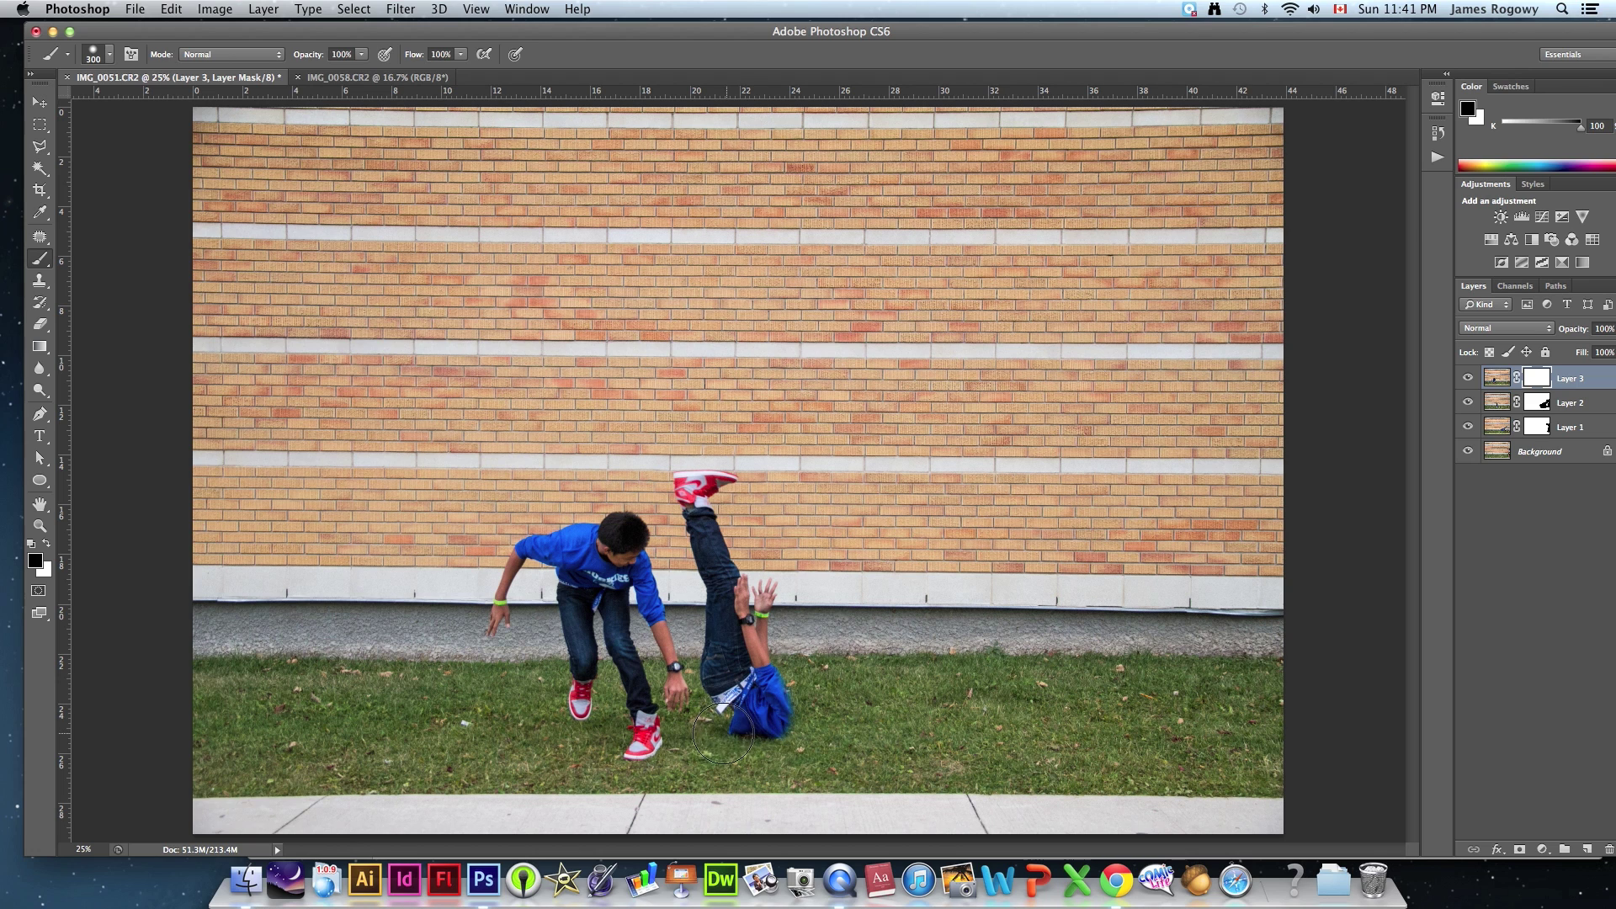
drag(722, 732, 863, 722)
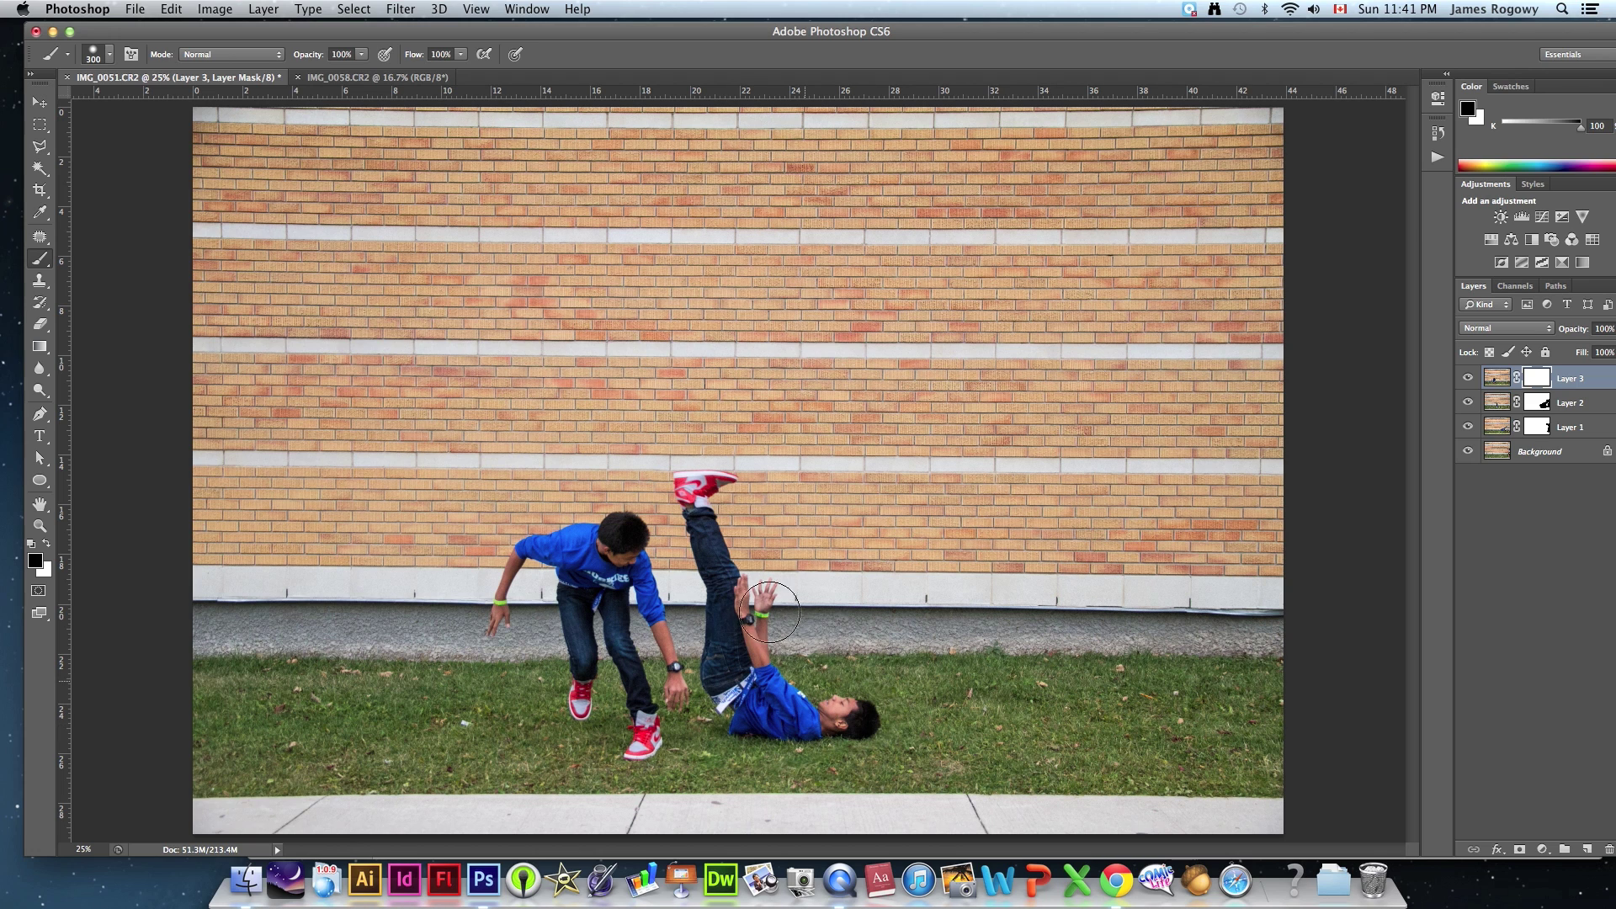
drag(979, 721, 882, 690)
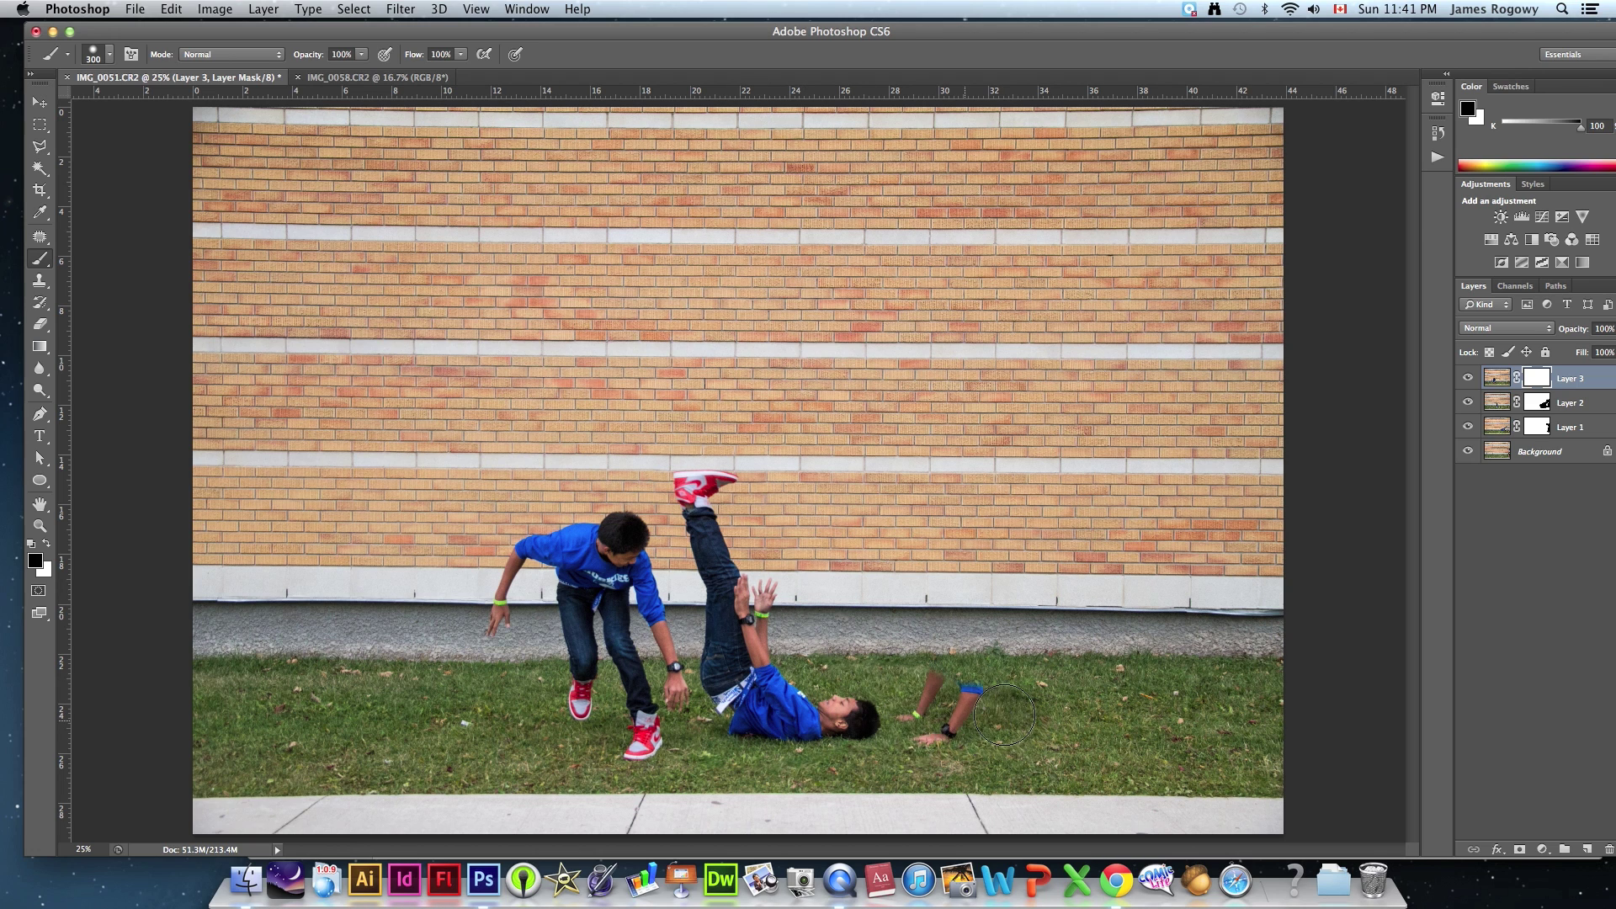
mouse_move(1004, 714)
mouse_down()
mouse_move(1026, 651)
mouse_move(951, 643)
mouse_move(969, 617)
mouse_move(931, 613)
mouse_move(902, 640)
mouse_move(862, 639)
mouse_move(881, 658)
mouse_move(978, 608)
mouse_move(996, 578)
mouse_move(1035, 594)
mouse_move(1010, 552)
mouse_move(1081, 586)
mouse_move(1088, 619)
mouse_move(1099, 541)
mouse_move(1191, 499)
mouse_move(1172, 465)
mouse_move(1028, 598)
mouse_move(1020, 626)
mouse_move(1074, 683)
mouse_move(1035, 646)
mouse_move(1173, 678)
mouse_move(1088, 701)
mouse_up()
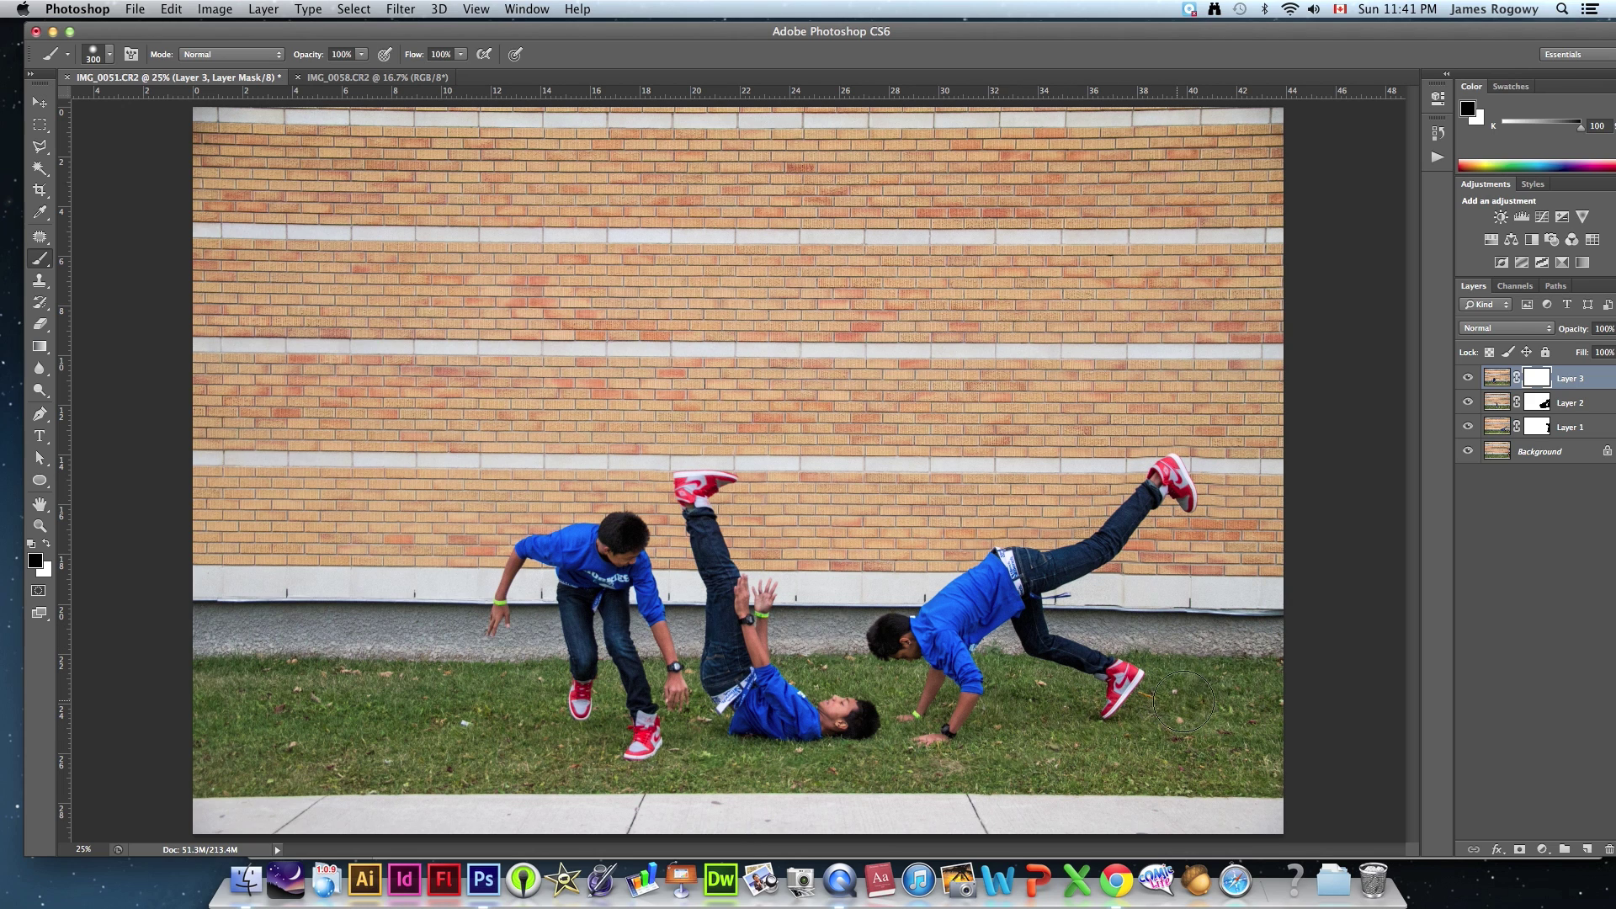
mouse_move(1183, 701)
mouse_down()
mouse_move(1274, 700)
mouse_move(1228, 688)
mouse_move(1282, 638)
mouse_move(1241, 635)
mouse_move(1245, 568)
mouse_move(1286, 550)
mouse_move(1256, 522)
mouse_move(1265, 396)
mouse_move(1237, 466)
mouse_move(1194, 416)
mouse_up()
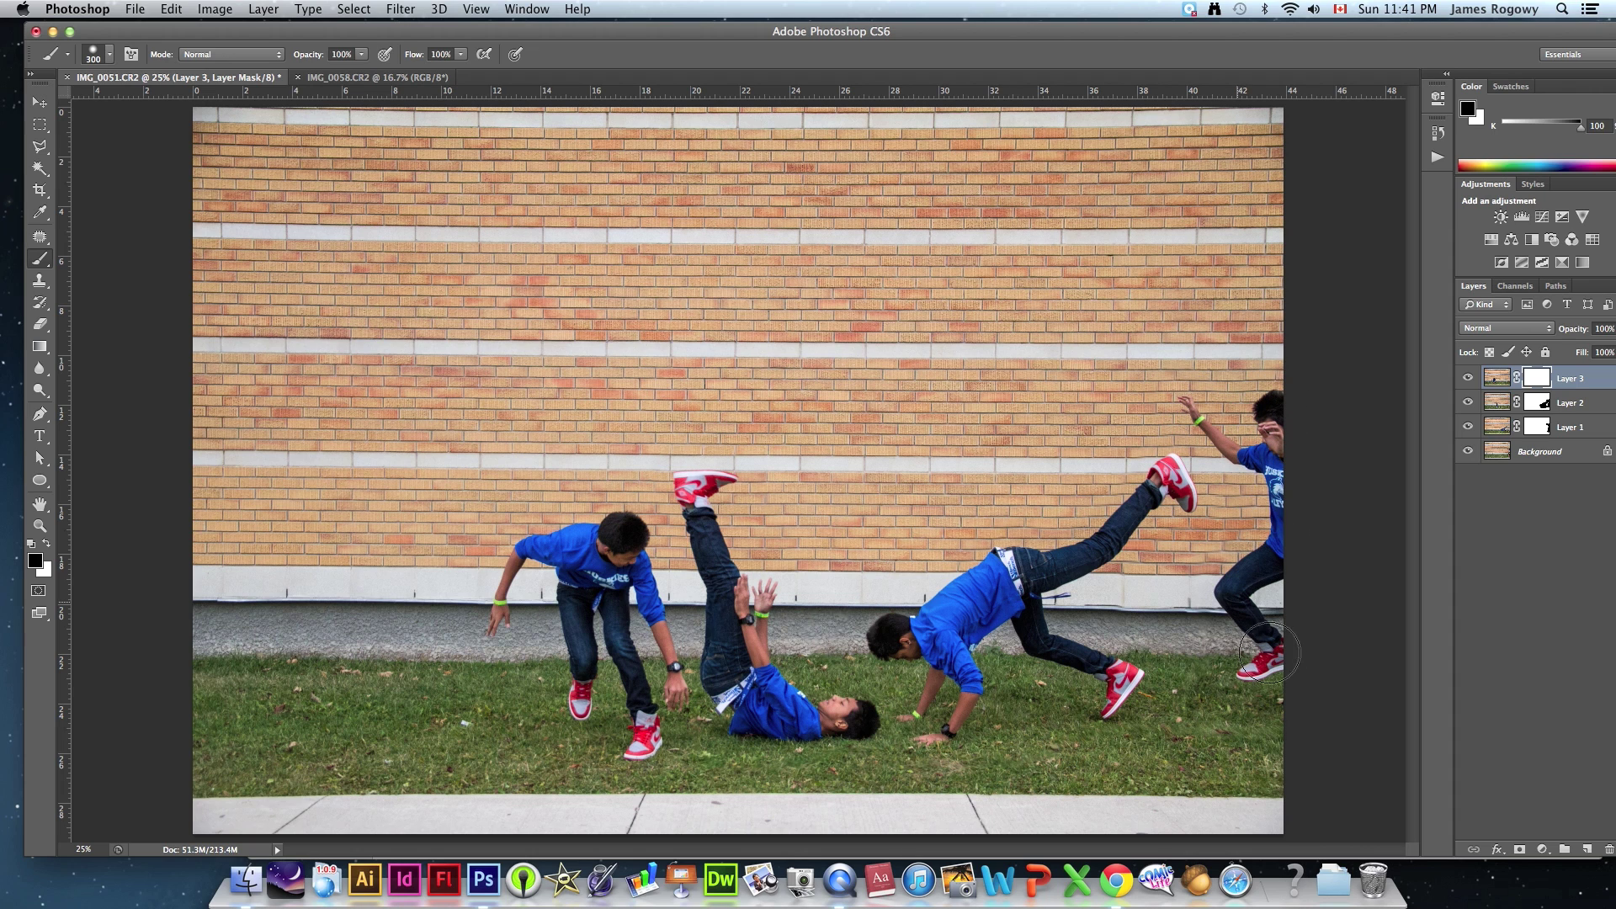
drag(1269, 652, 1262, 664)
Step: Dismiss the clipboard warning and open IMG_0060.CR2 from the WED TUTORIAL folder in Camera Raw
drag(268, 29, 423, 391)
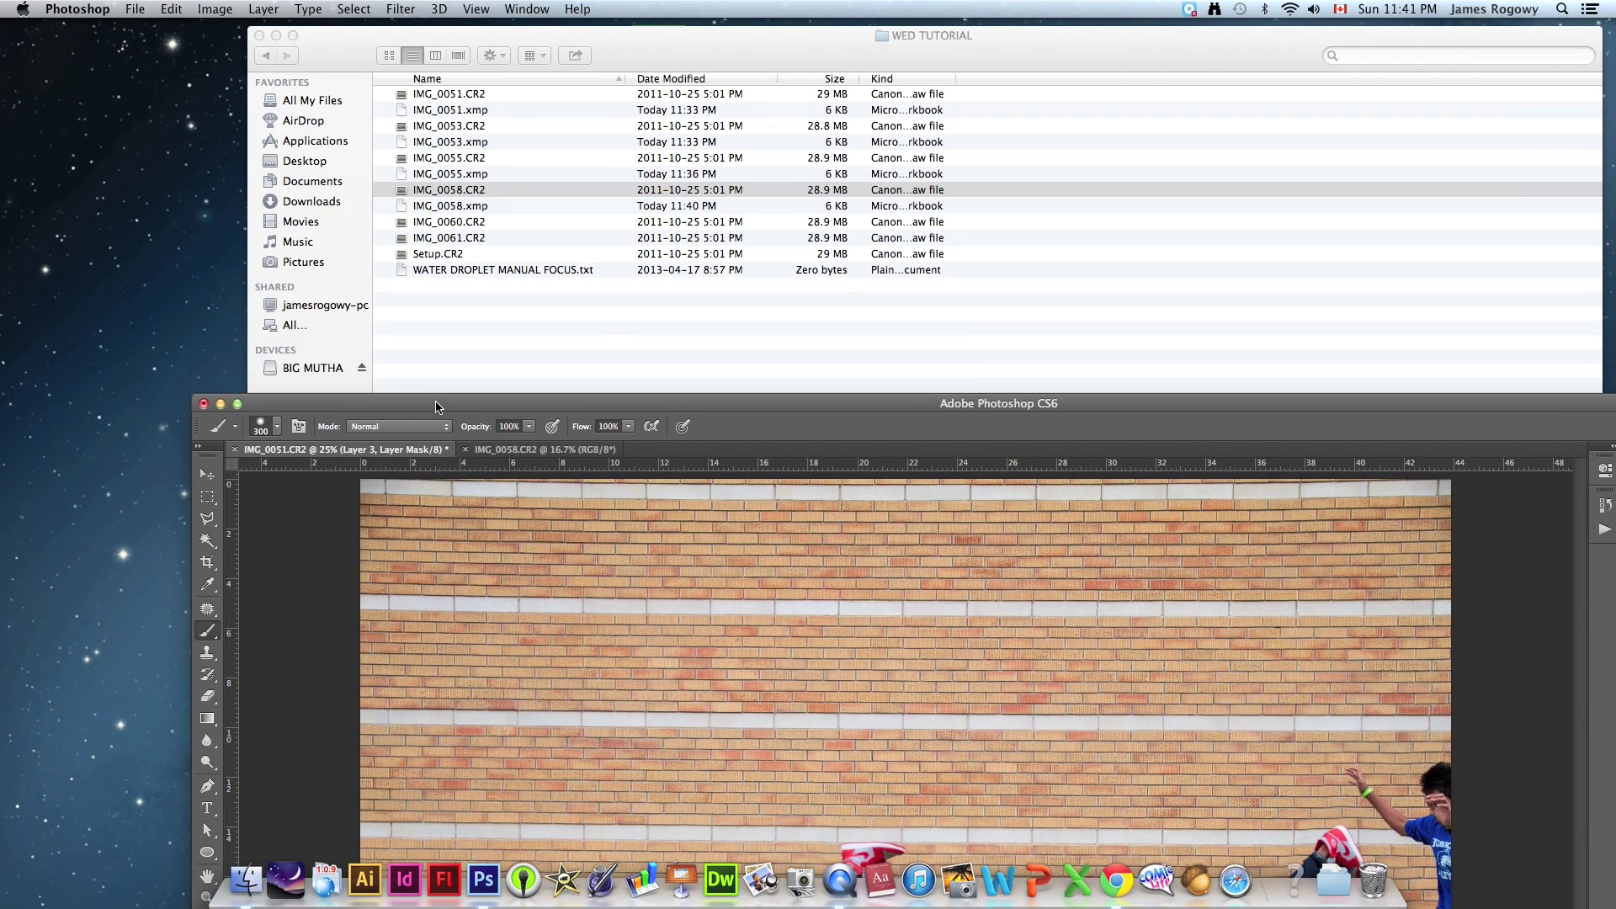
click(405, 40)
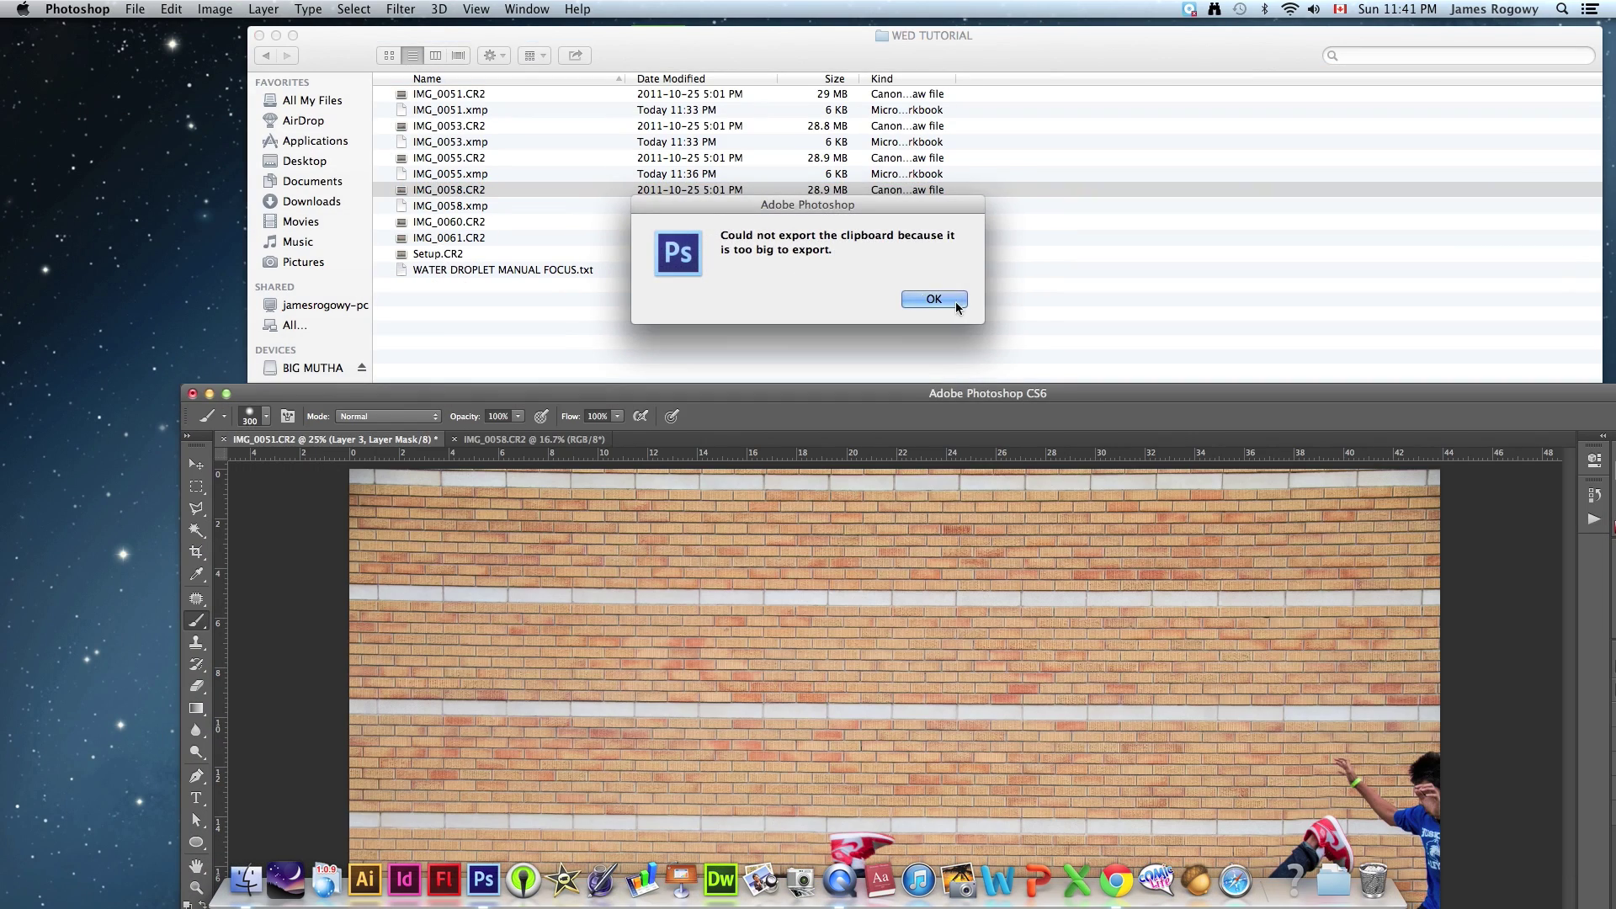
key(Return)
click(432, 221)
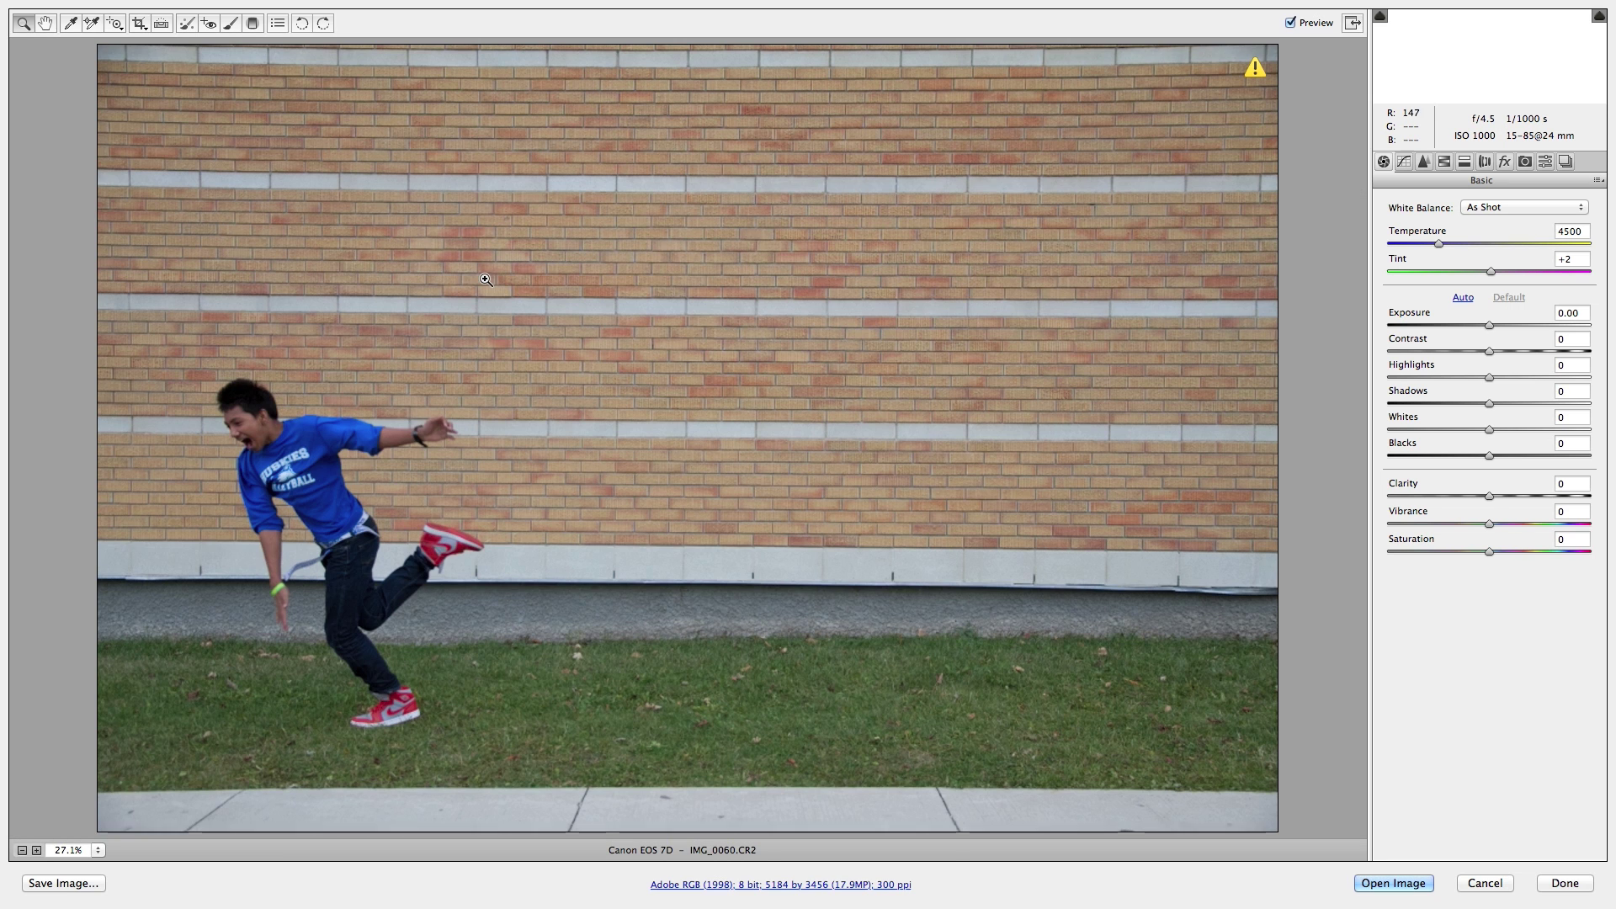
Step: Apply the CHRONO preset to the running-boy photo and open it in Photoshop
click(1545, 160)
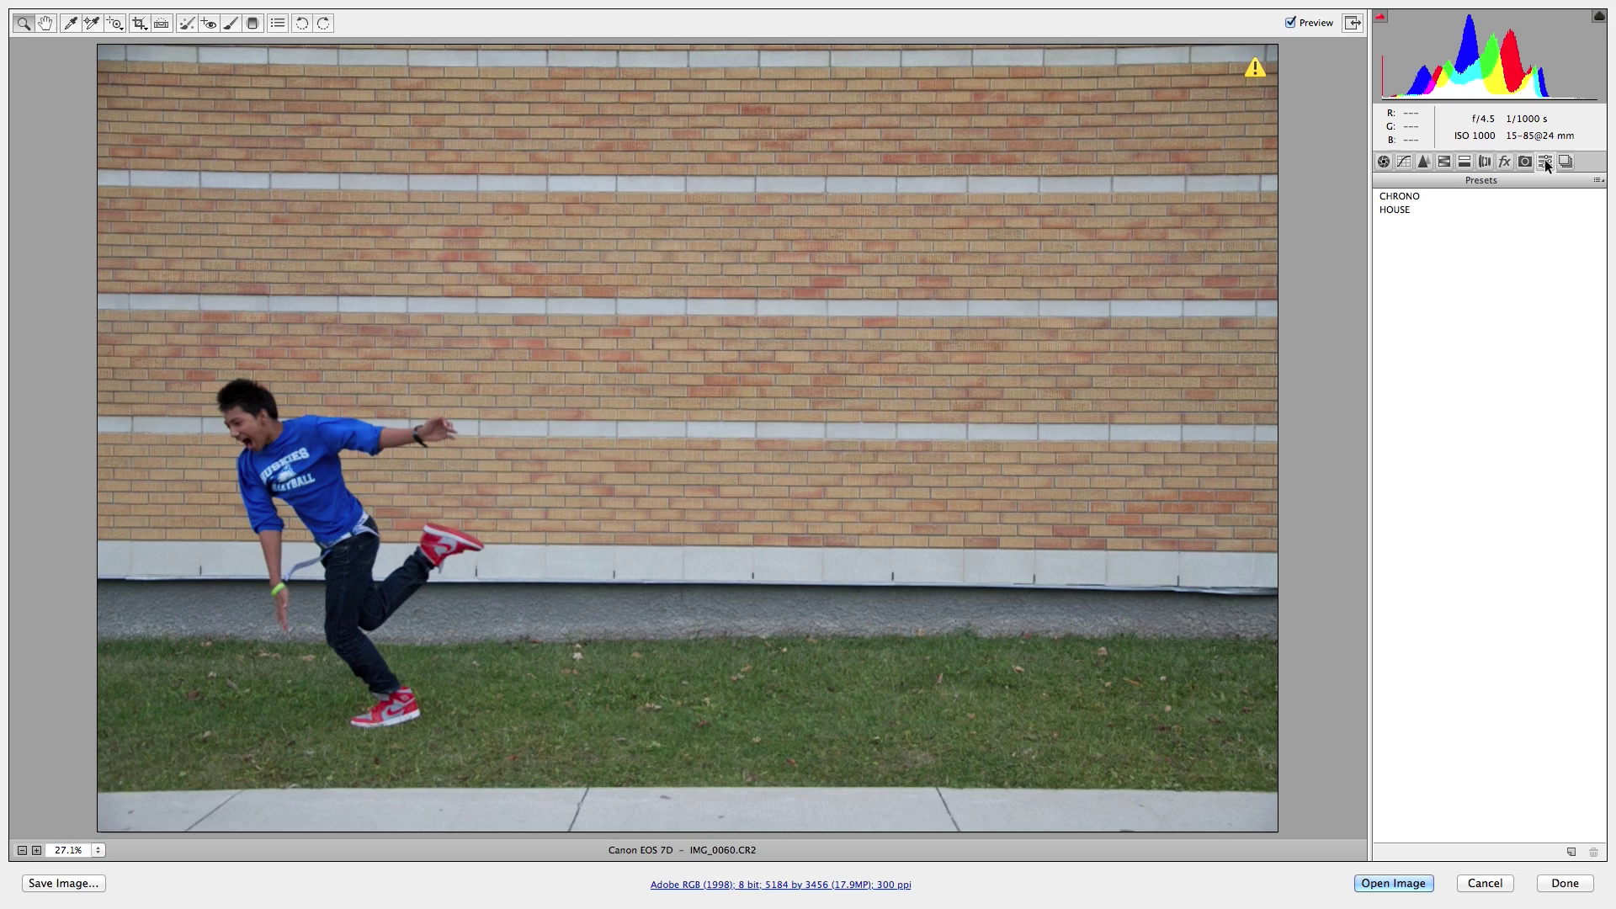
click(1415, 196)
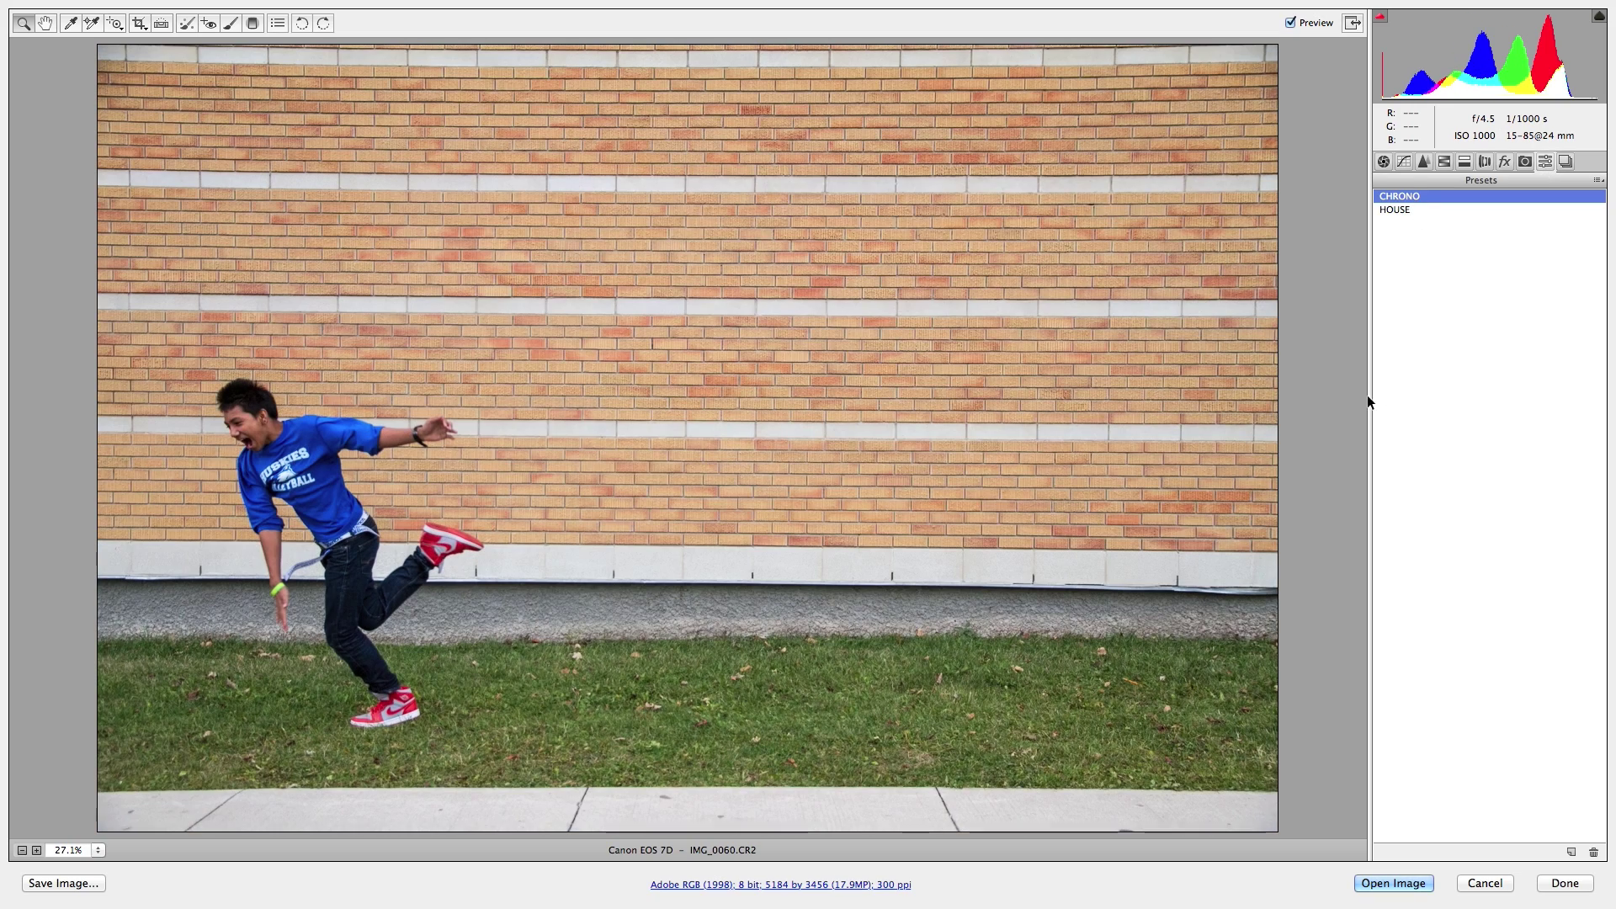
click(1413, 885)
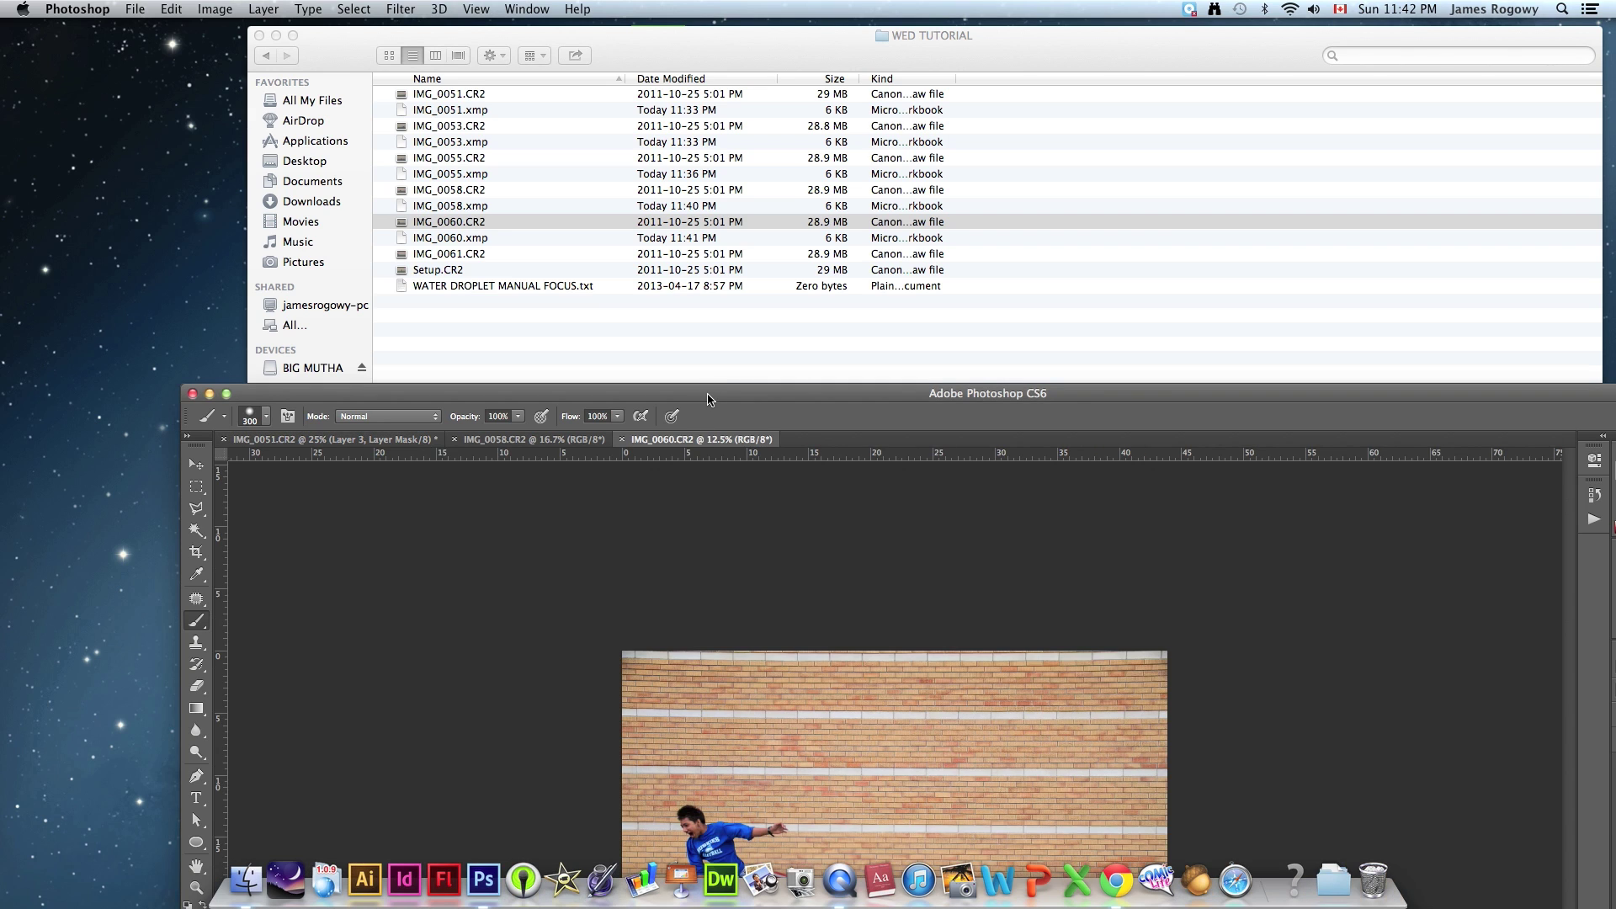
Step: Copy all of IMG_0060 and paste it into the IMG_0051 composite as Layer 4
drag(707, 398, 568, 50)
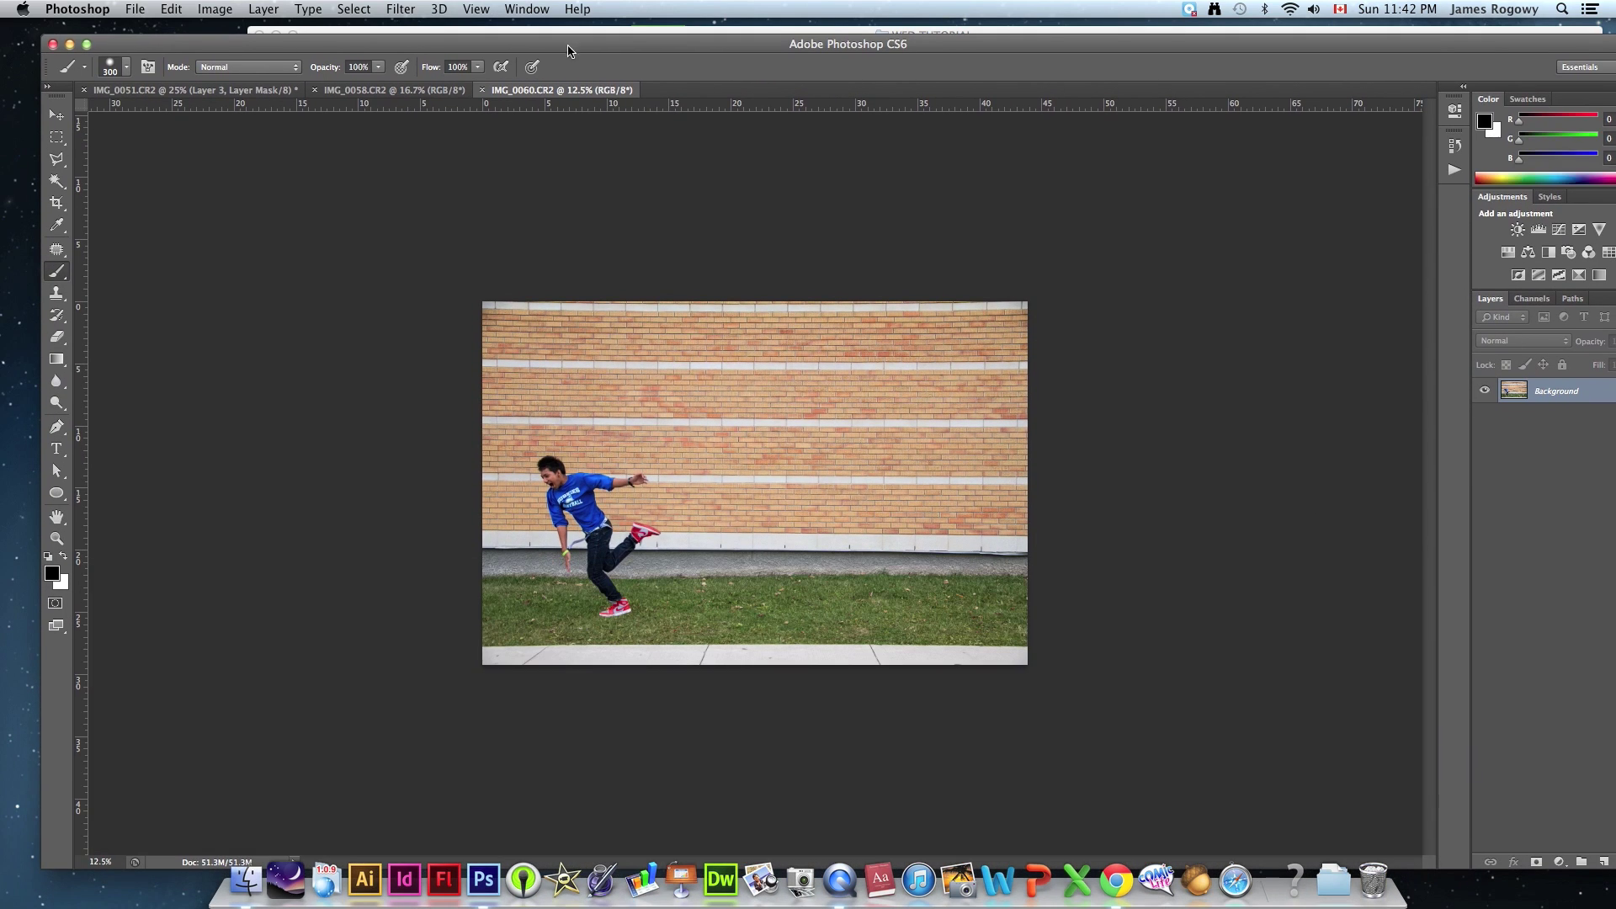
key(super+a)
key(super+c)
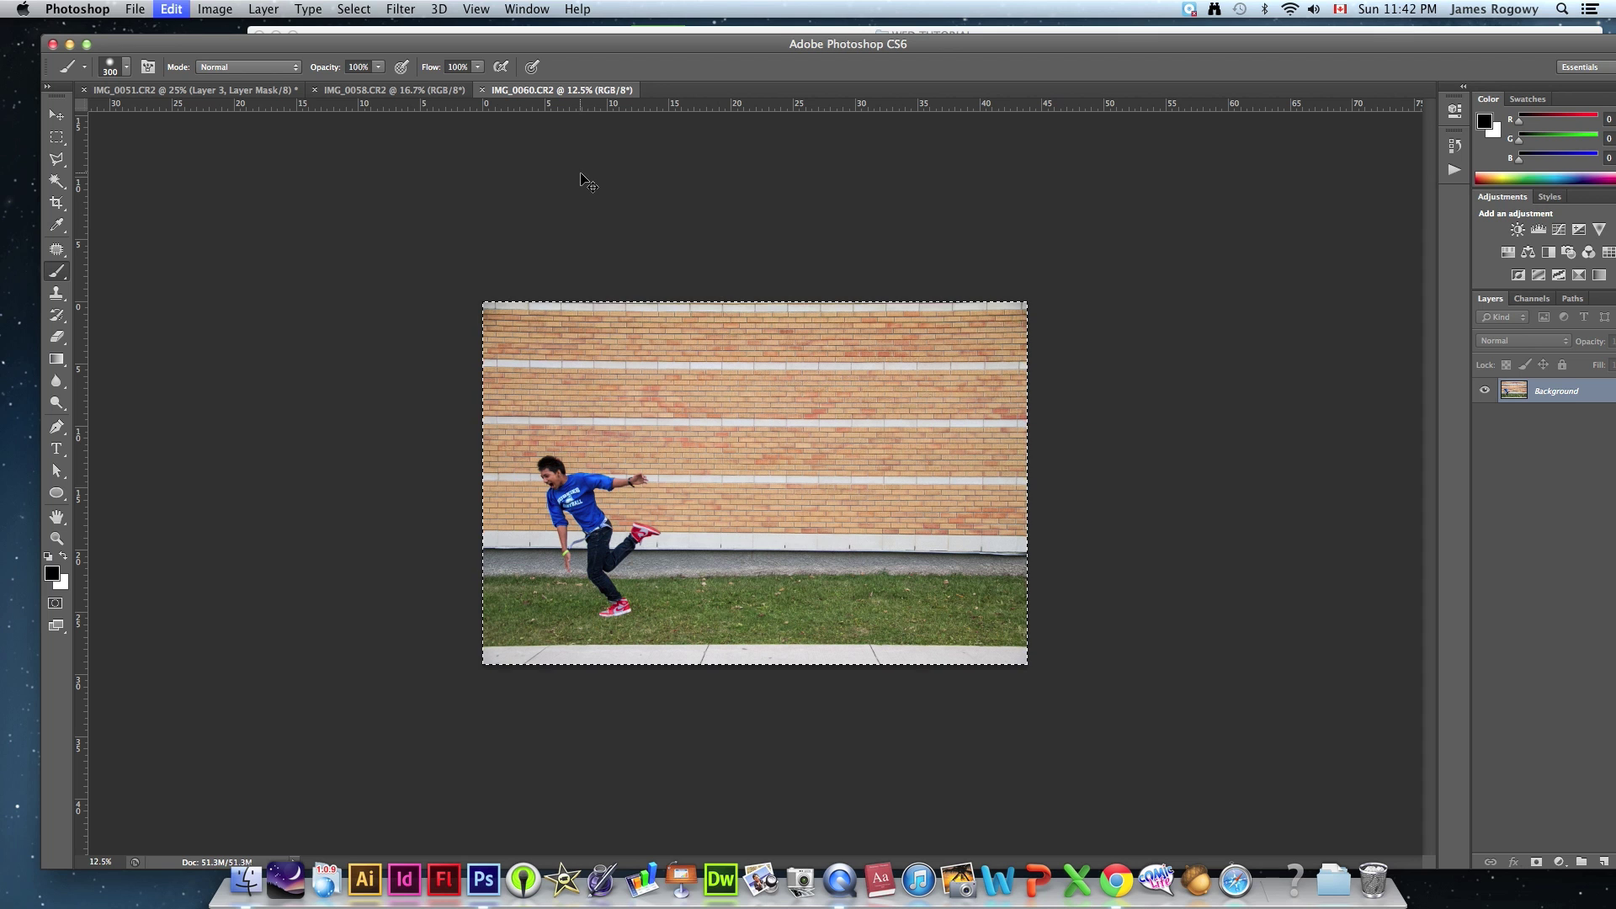
click(201, 90)
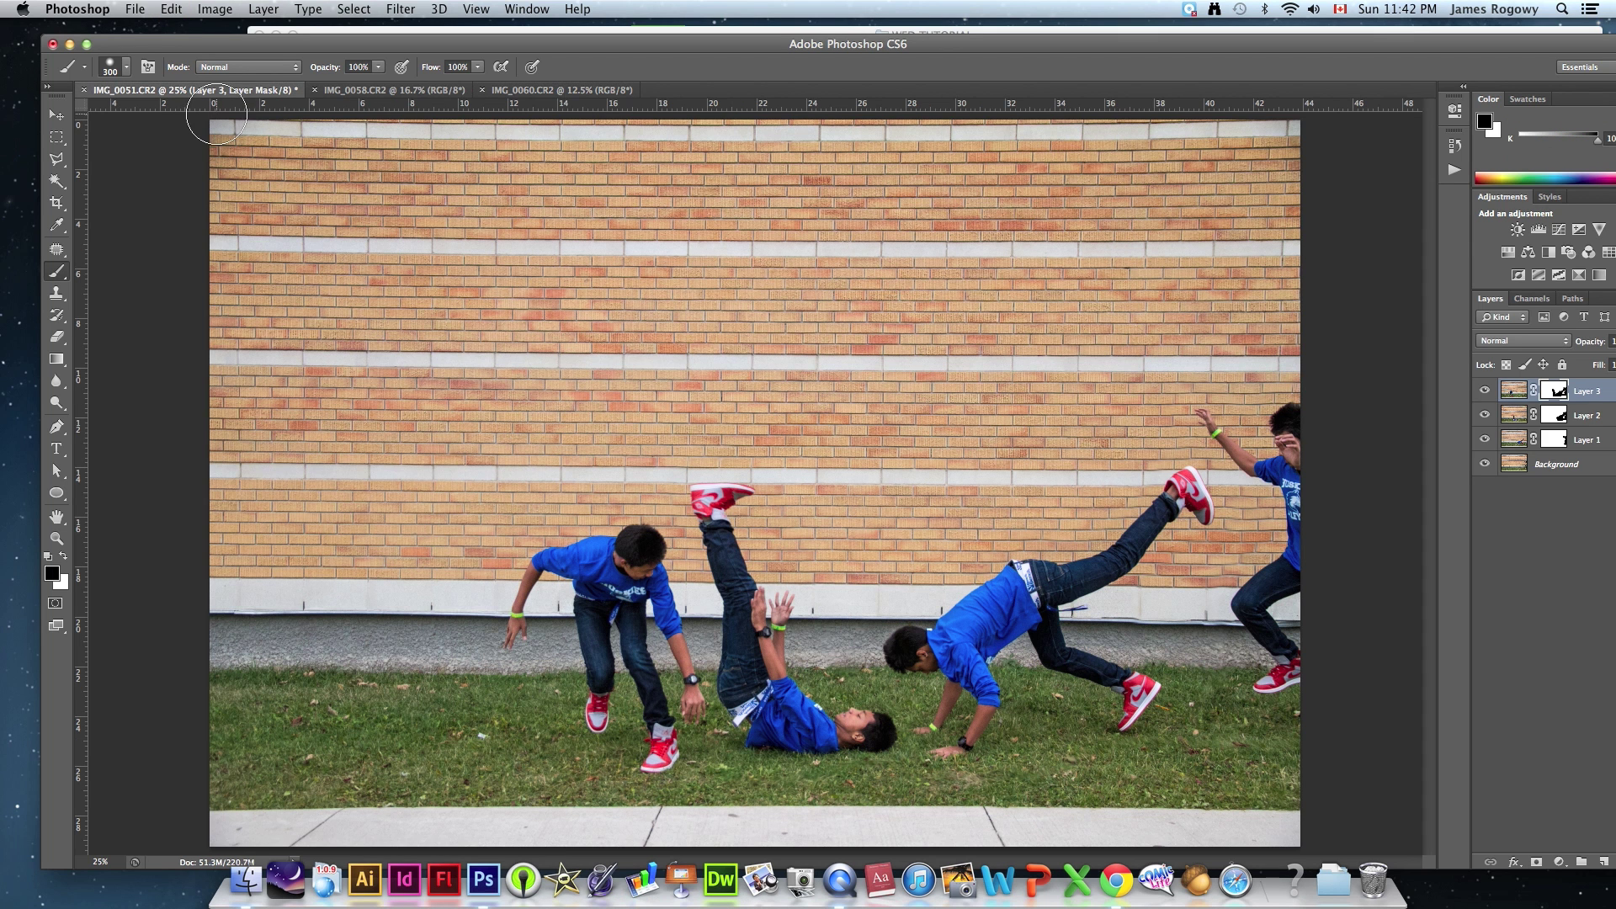
key(super+v)
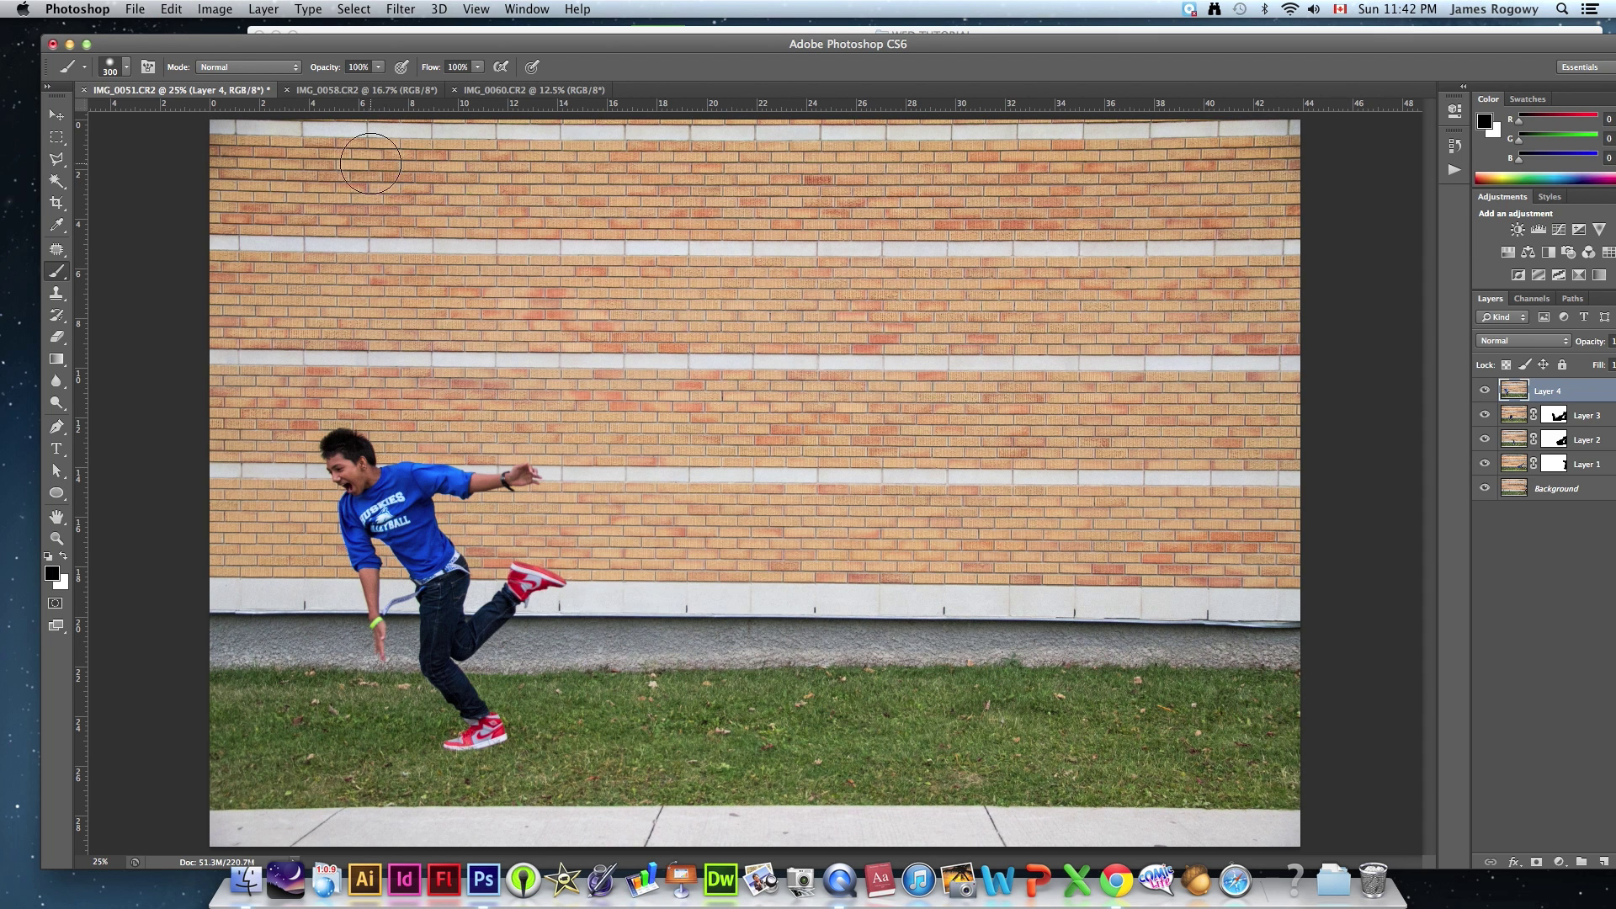
Step: Close IMG_0058 and IMG_0060 without saving changes
click(287, 91)
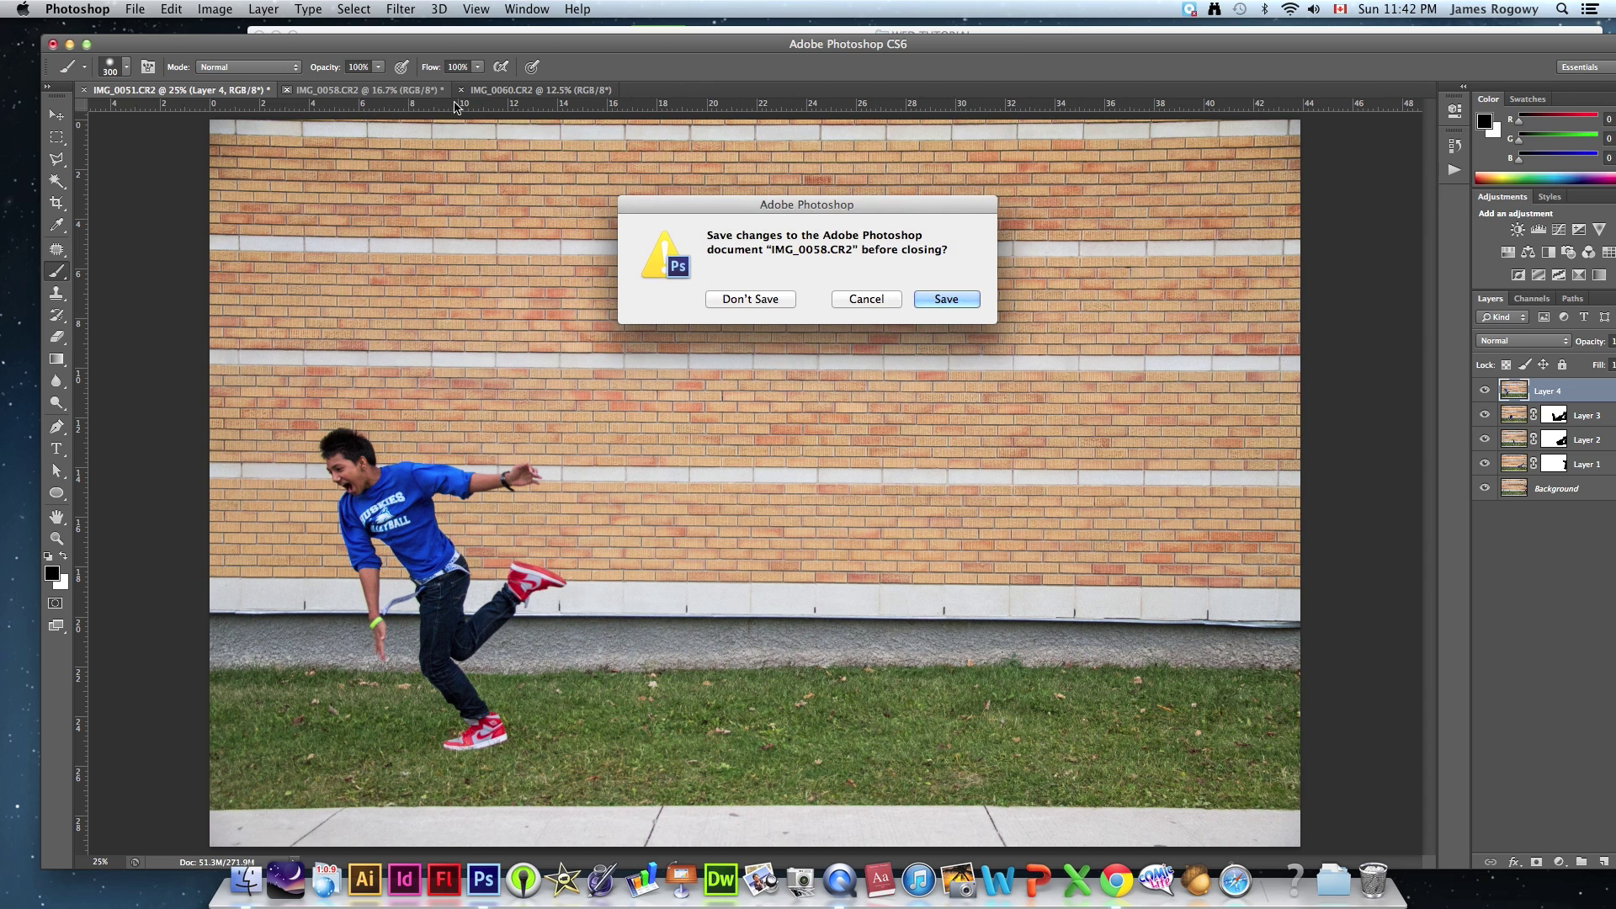
click(731, 298)
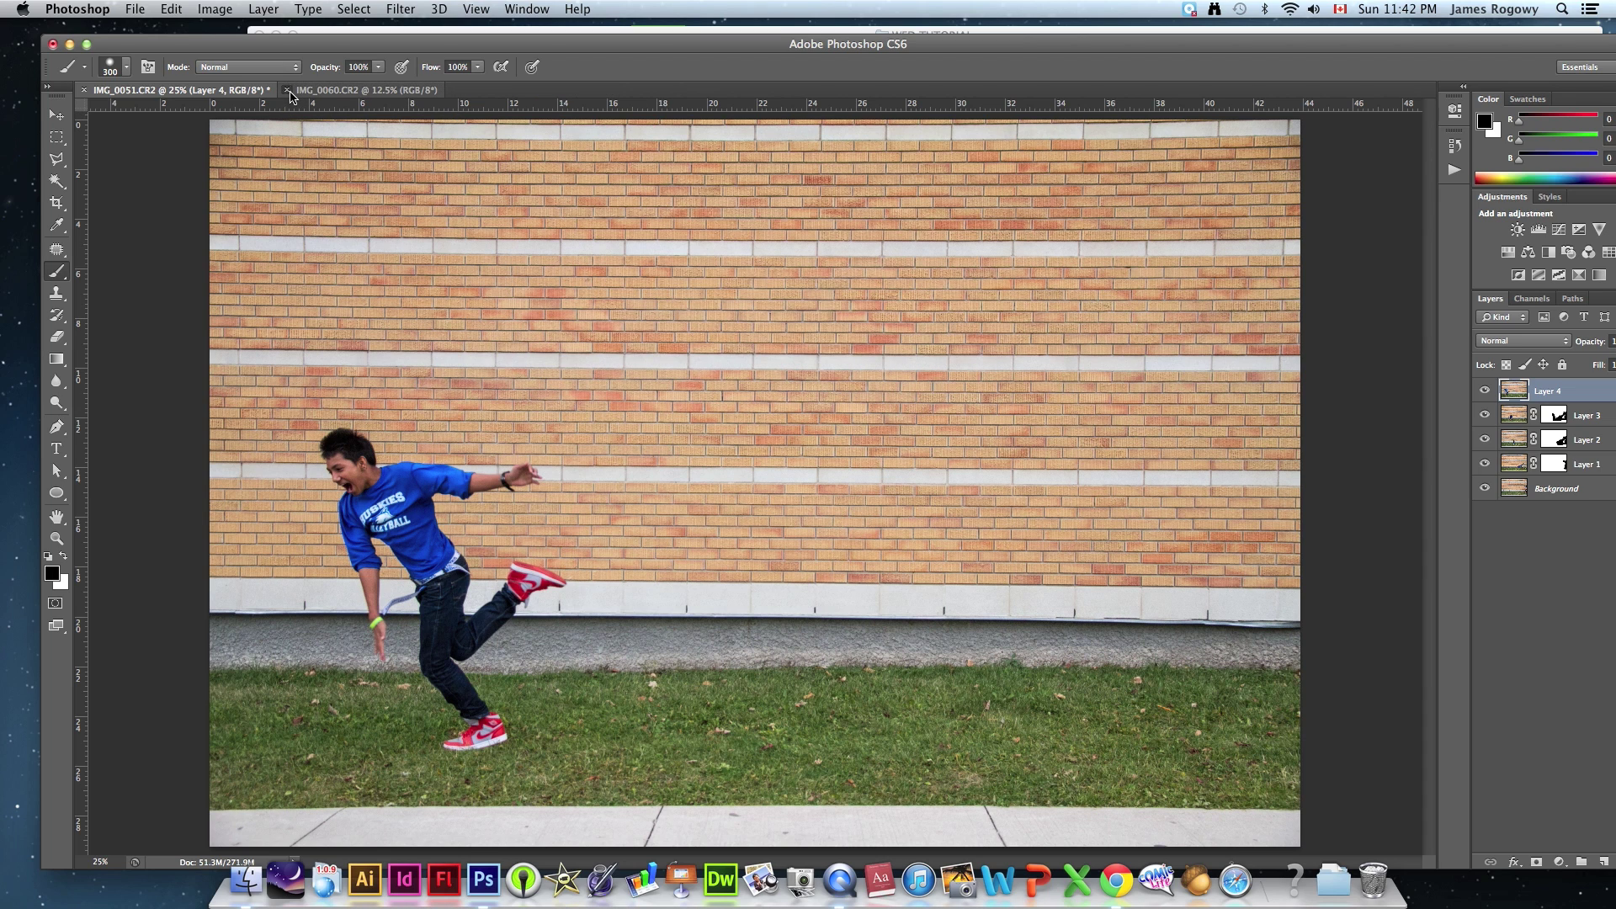
click(287, 90)
click(724, 301)
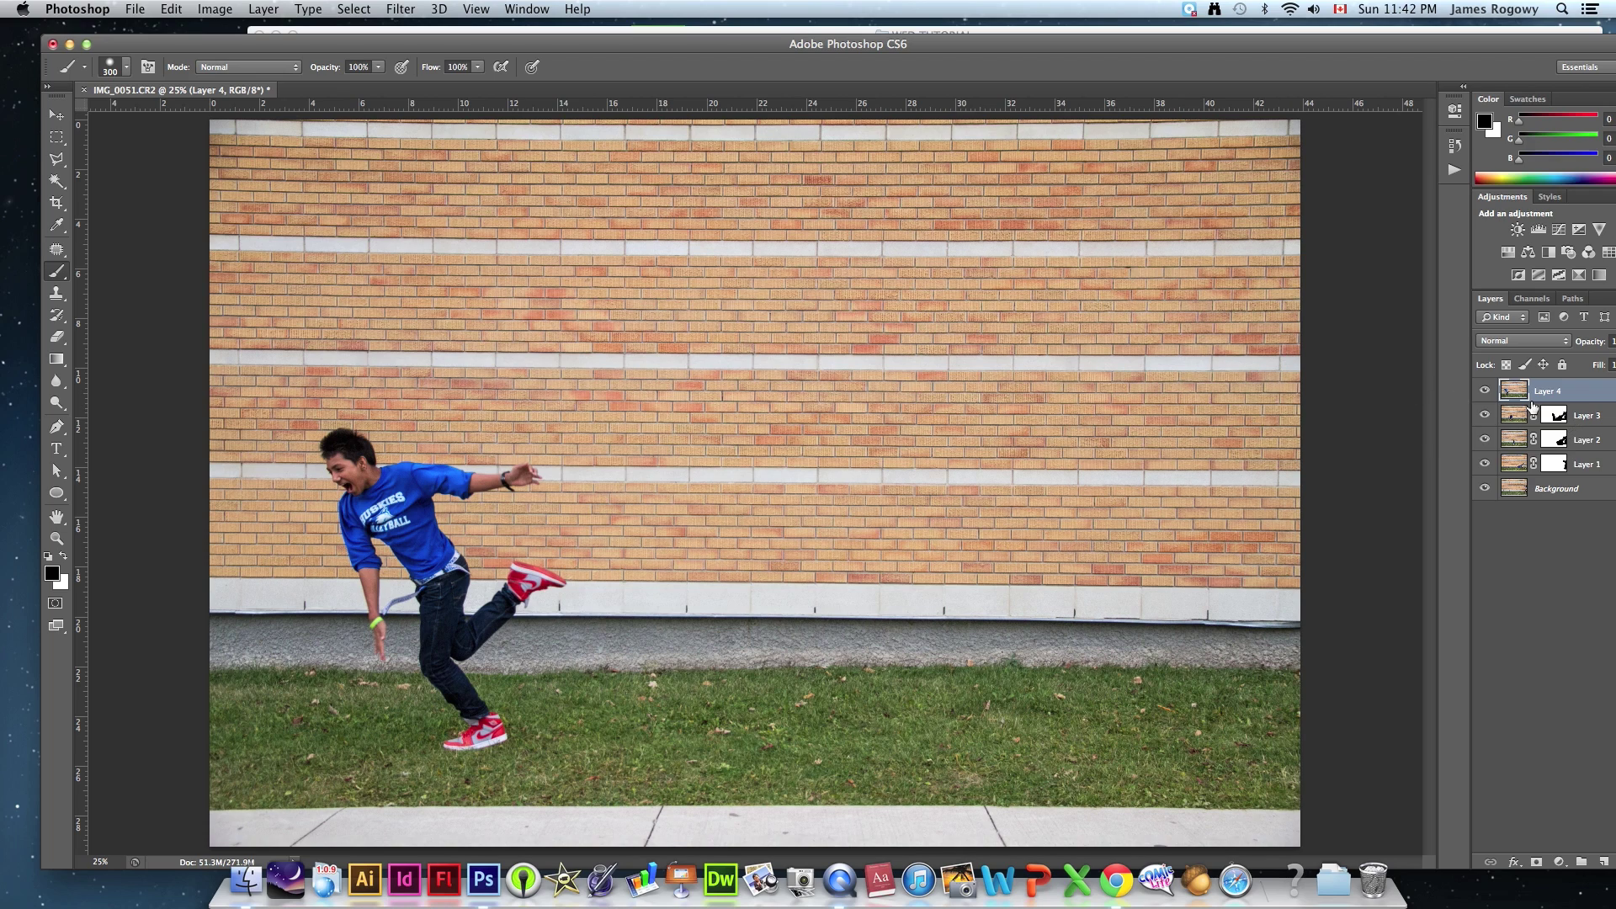
Step: Toggle Layer 4's visibility repeatedly to compare it with the poses beneath
click(1482, 392)
click(1483, 393)
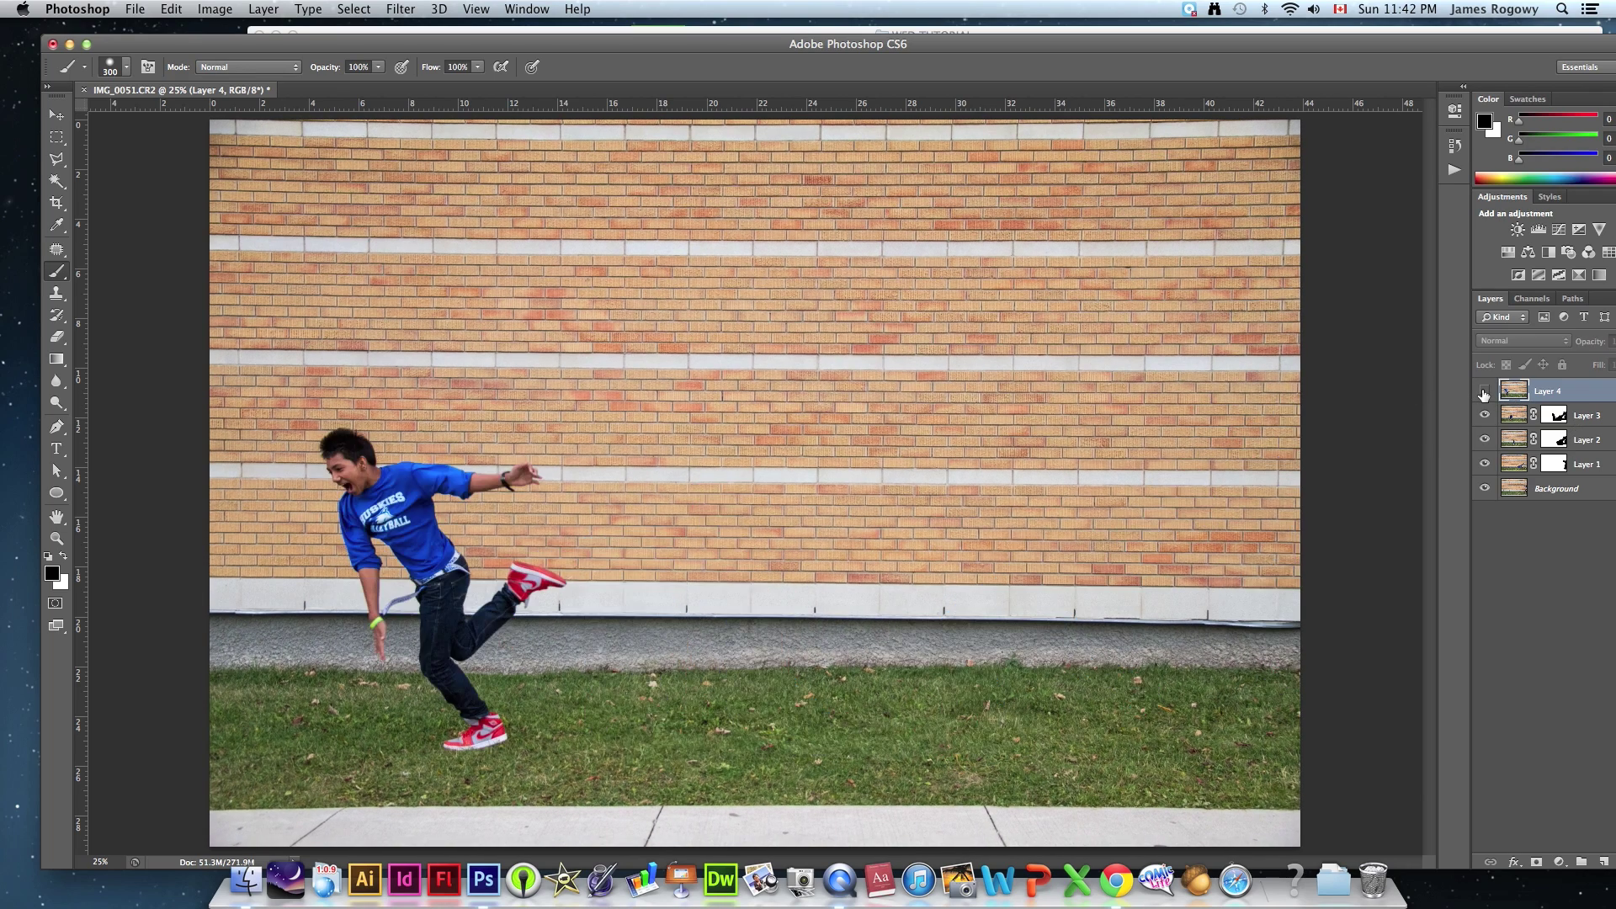
click(1483, 392)
click(1483, 392)
click(1482, 392)
click(1483, 393)
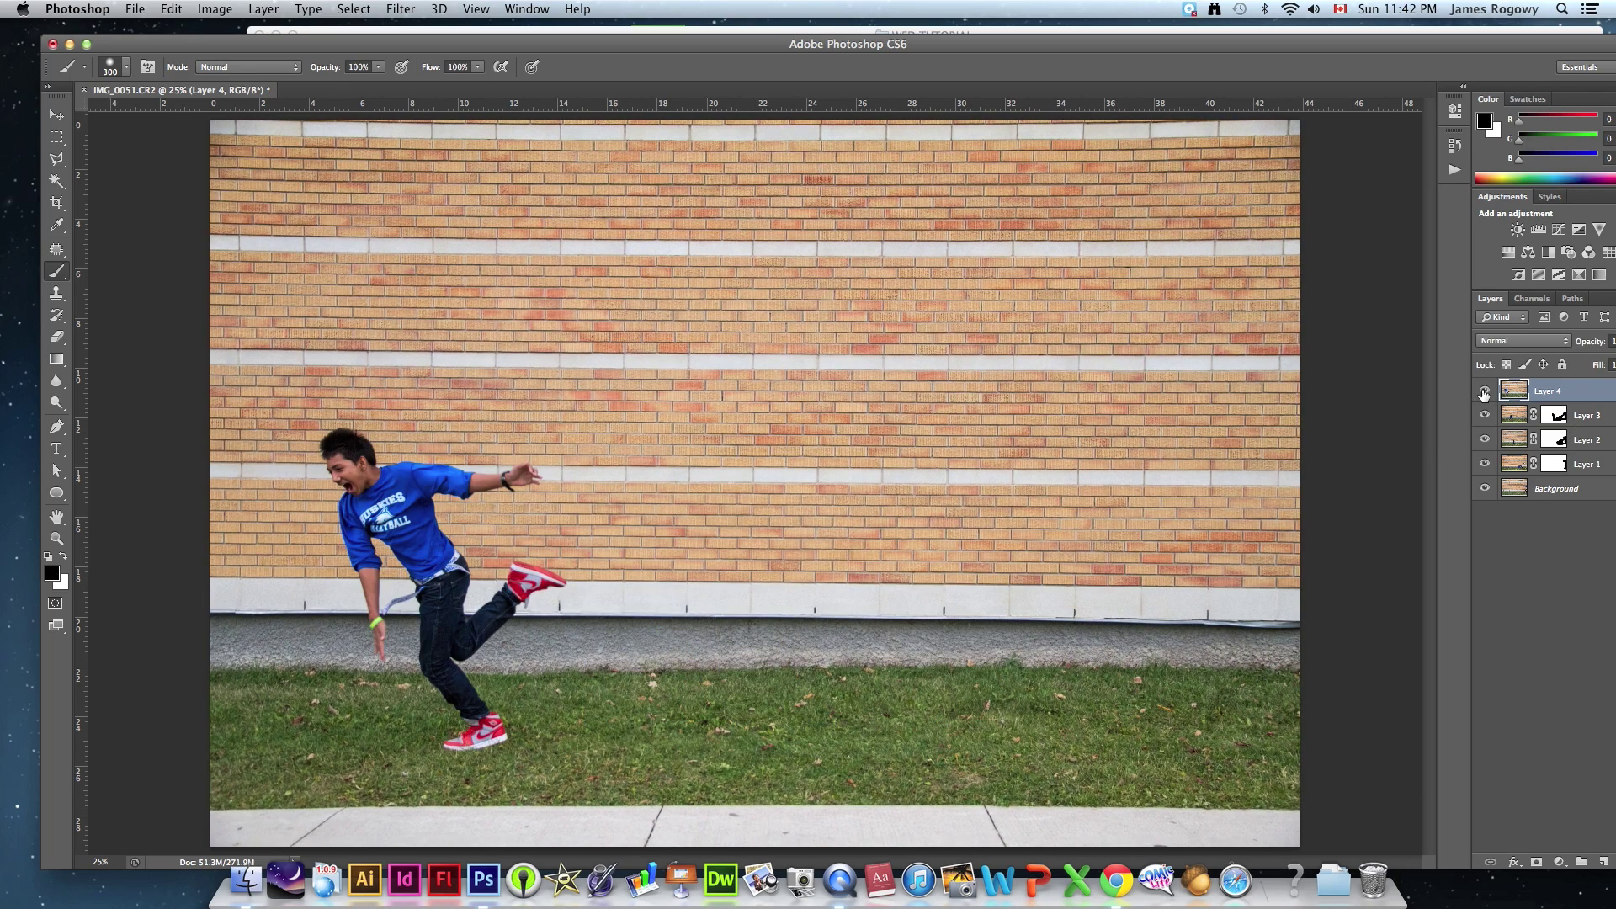
click(1483, 392)
click(1483, 392)
click(1483, 392)
click(1483, 392)
click(1483, 392)
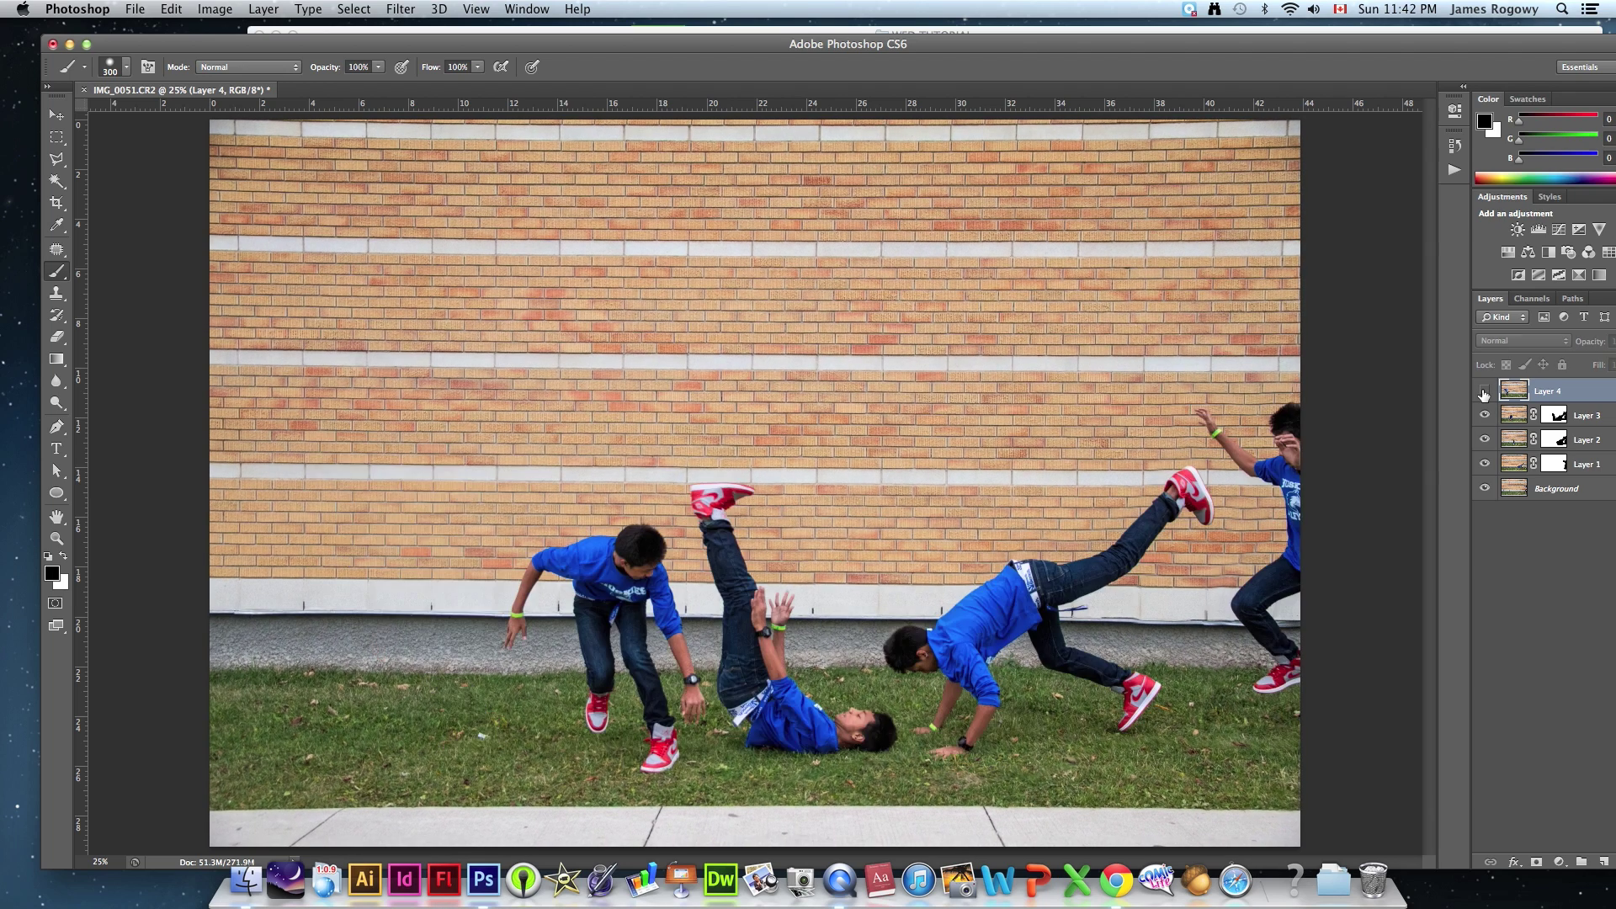
click(1483, 392)
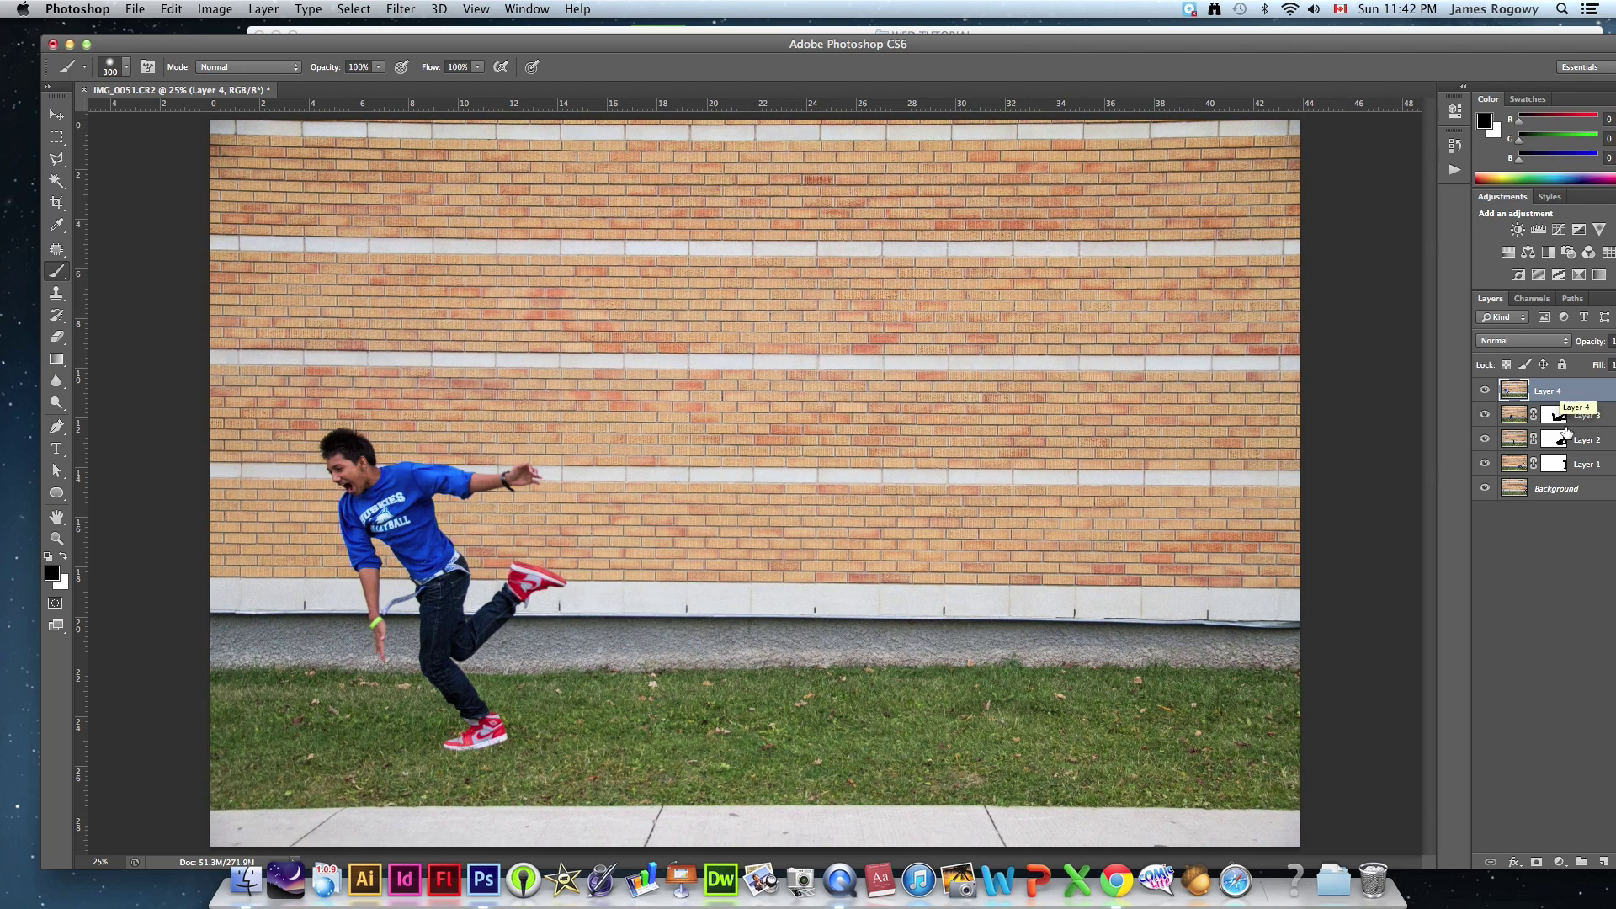
Step: Add a layer mask to Layer 4 and paint in the falling pose and the lying boy's raised legs
click(1537, 862)
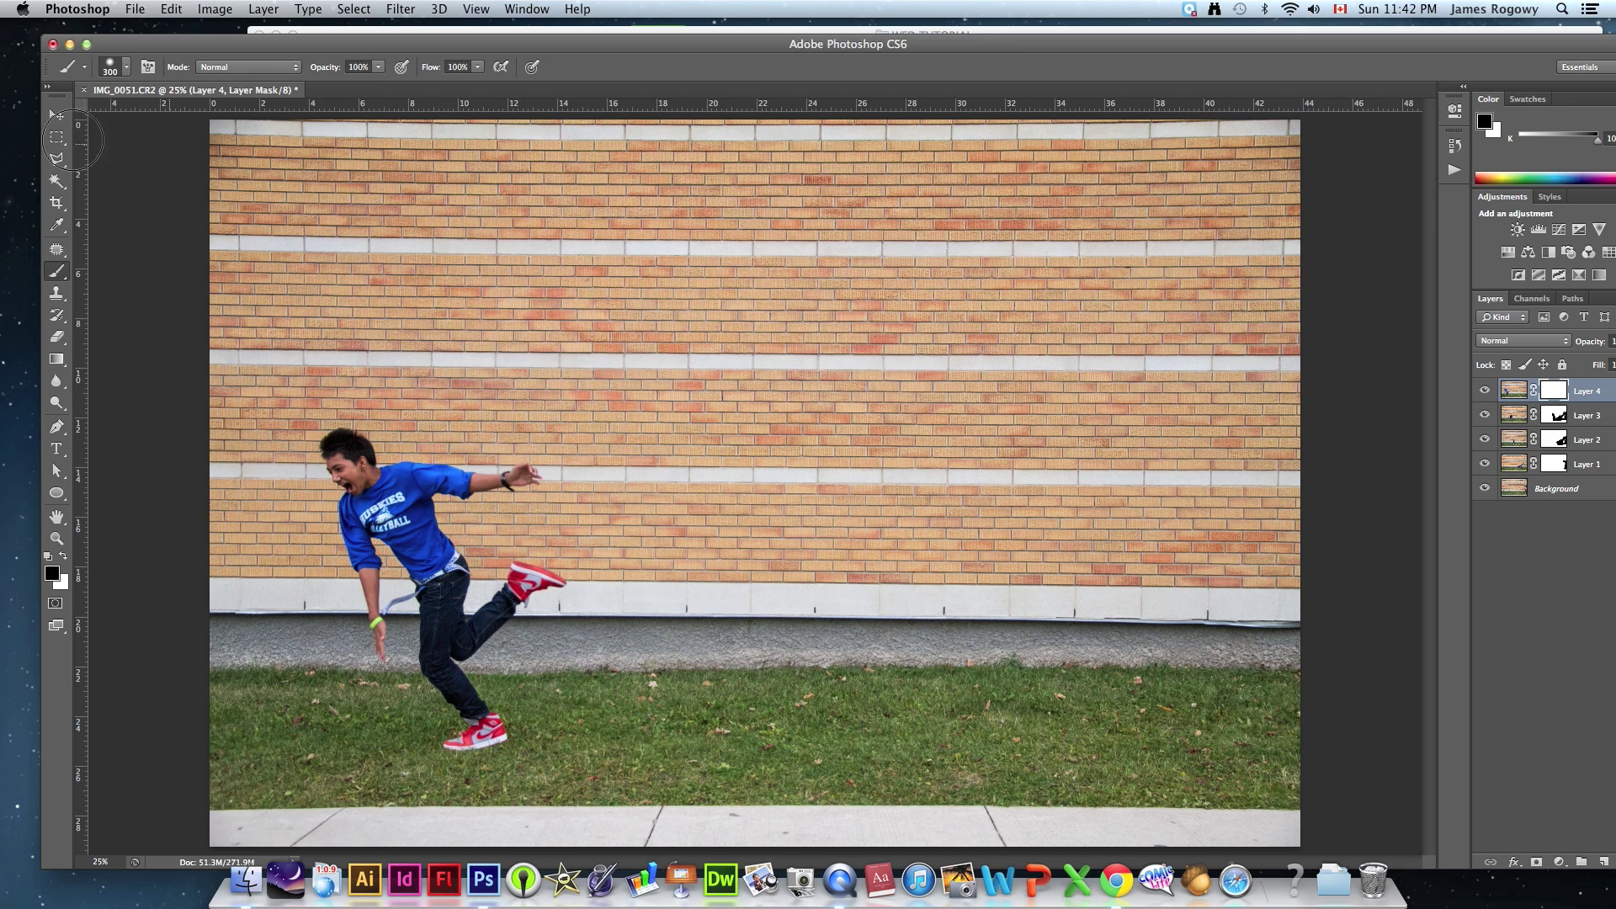
mouse_move(682, 581)
mouse_down()
mouse_move(688, 652)
mouse_move(680, 591)
mouse_move(636, 559)
mouse_move(653, 526)
mouse_move(645, 560)
mouse_move(609, 559)
mouse_move(619, 629)
mouse_move(610, 641)
mouse_move(605, 614)
mouse_move(596, 684)
mouse_move(639, 664)
mouse_move(617, 717)
mouse_move(588, 703)
mouse_move(643, 727)
mouse_move(606, 726)
mouse_move(699, 731)
mouse_move(730, 752)
mouse_move(686, 749)
mouse_move(715, 684)
mouse_move(689, 674)
mouse_move(753, 692)
mouse_move(767, 733)
mouse_move(678, 743)
mouse_move(647, 770)
mouse_move(720, 735)
mouse_move(846, 737)
mouse_move(763, 676)
mouse_move(736, 630)
mouse_move(807, 724)
mouse_move(911, 724)
mouse_move(848, 739)
mouse_up()
mouse_move(745, 725)
mouse_down()
mouse_move(736, 651)
mouse_move(775, 579)
mouse_move(720, 512)
mouse_move(708, 537)
mouse_move(752, 492)
mouse_move(701, 504)
mouse_move(732, 590)
mouse_move(789, 608)
mouse_move(746, 650)
mouse_move(822, 716)
mouse_move(966, 721)
mouse_move(898, 724)
mouse_move(981, 746)
mouse_move(911, 753)
mouse_move(1038, 761)
mouse_move(968, 679)
mouse_move(1004, 655)
mouse_move(959, 618)
mouse_move(876, 659)
mouse_move(1003, 633)
mouse_move(1054, 571)
mouse_move(1012, 573)
mouse_move(950, 612)
mouse_move(1054, 556)
mouse_move(1121, 545)
mouse_move(1168, 507)
mouse_move(1213, 512)
mouse_move(1178, 475)
mouse_move(1111, 549)
mouse_move(1035, 590)
mouse_move(1035, 649)
mouse_move(1058, 633)
mouse_move(1045, 602)
mouse_move(1098, 676)
mouse_move(1161, 679)
mouse_move(1188, 714)
mouse_move(1139, 704)
mouse_move(1117, 731)
mouse_move(1134, 679)
mouse_move(1084, 609)
mouse_move(1053, 619)
mouse_move(1274, 698)
mouse_move(1299, 669)
mouse_move(1224, 591)
mouse_move(1299, 561)
mouse_move(1265, 581)
mouse_move(1296, 529)
mouse_move(1287, 404)
mouse_move(1286, 444)
mouse_move(1261, 475)
mouse_move(1231, 470)
mouse_move(1200, 429)
mouse_up()
key(z)
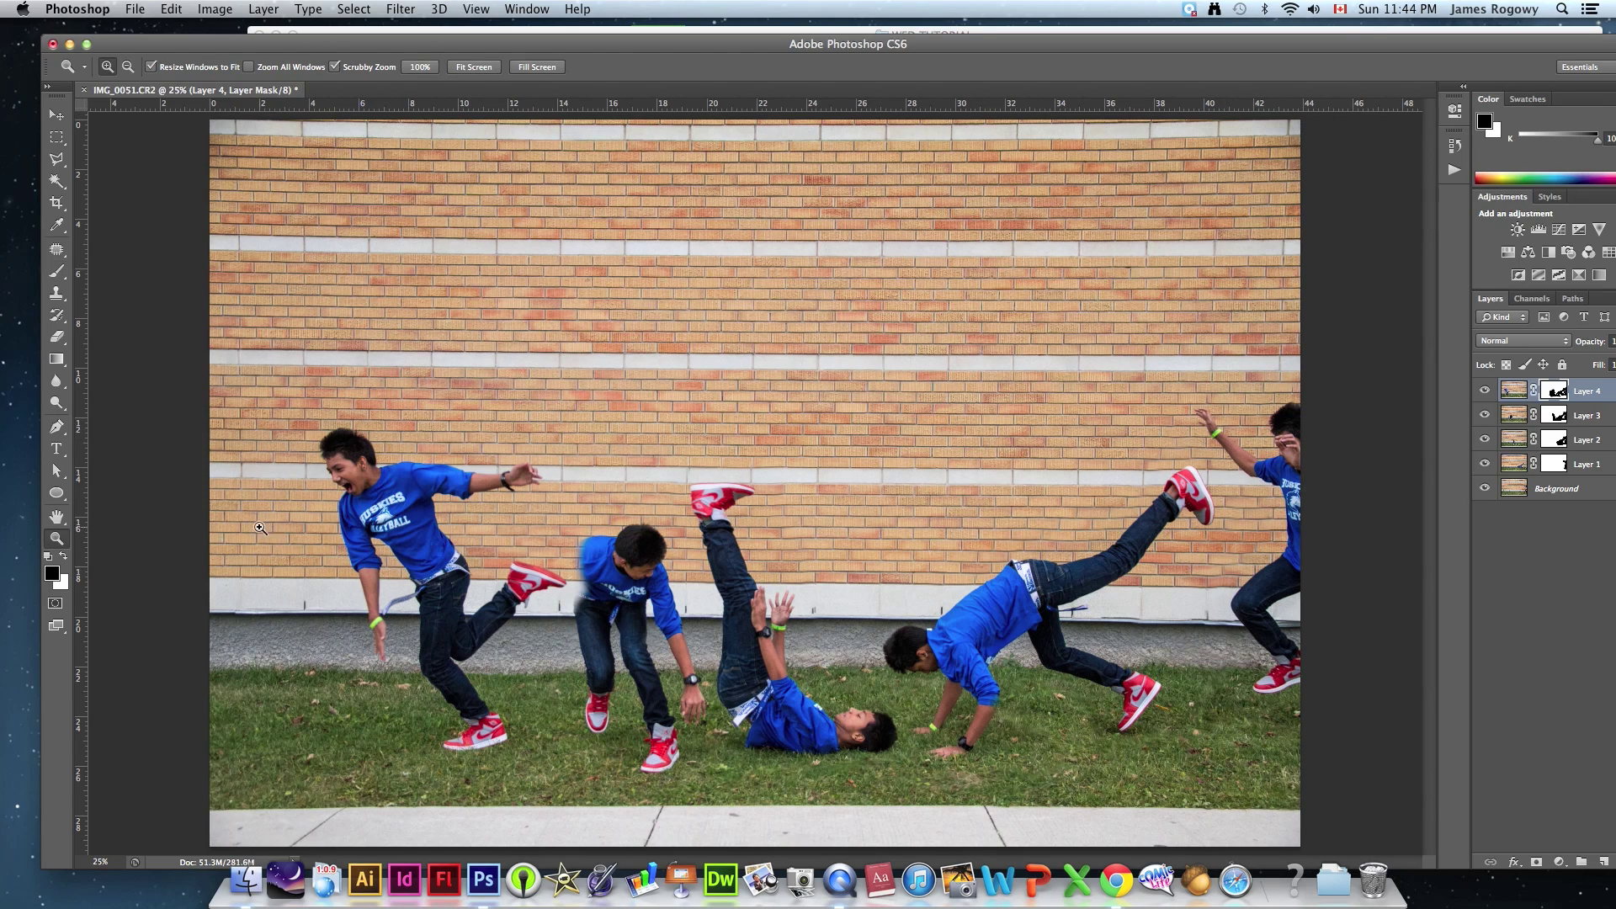
Step: Zoom in on the red shoe and blue sleeve, then back out to 100%
click(540, 609)
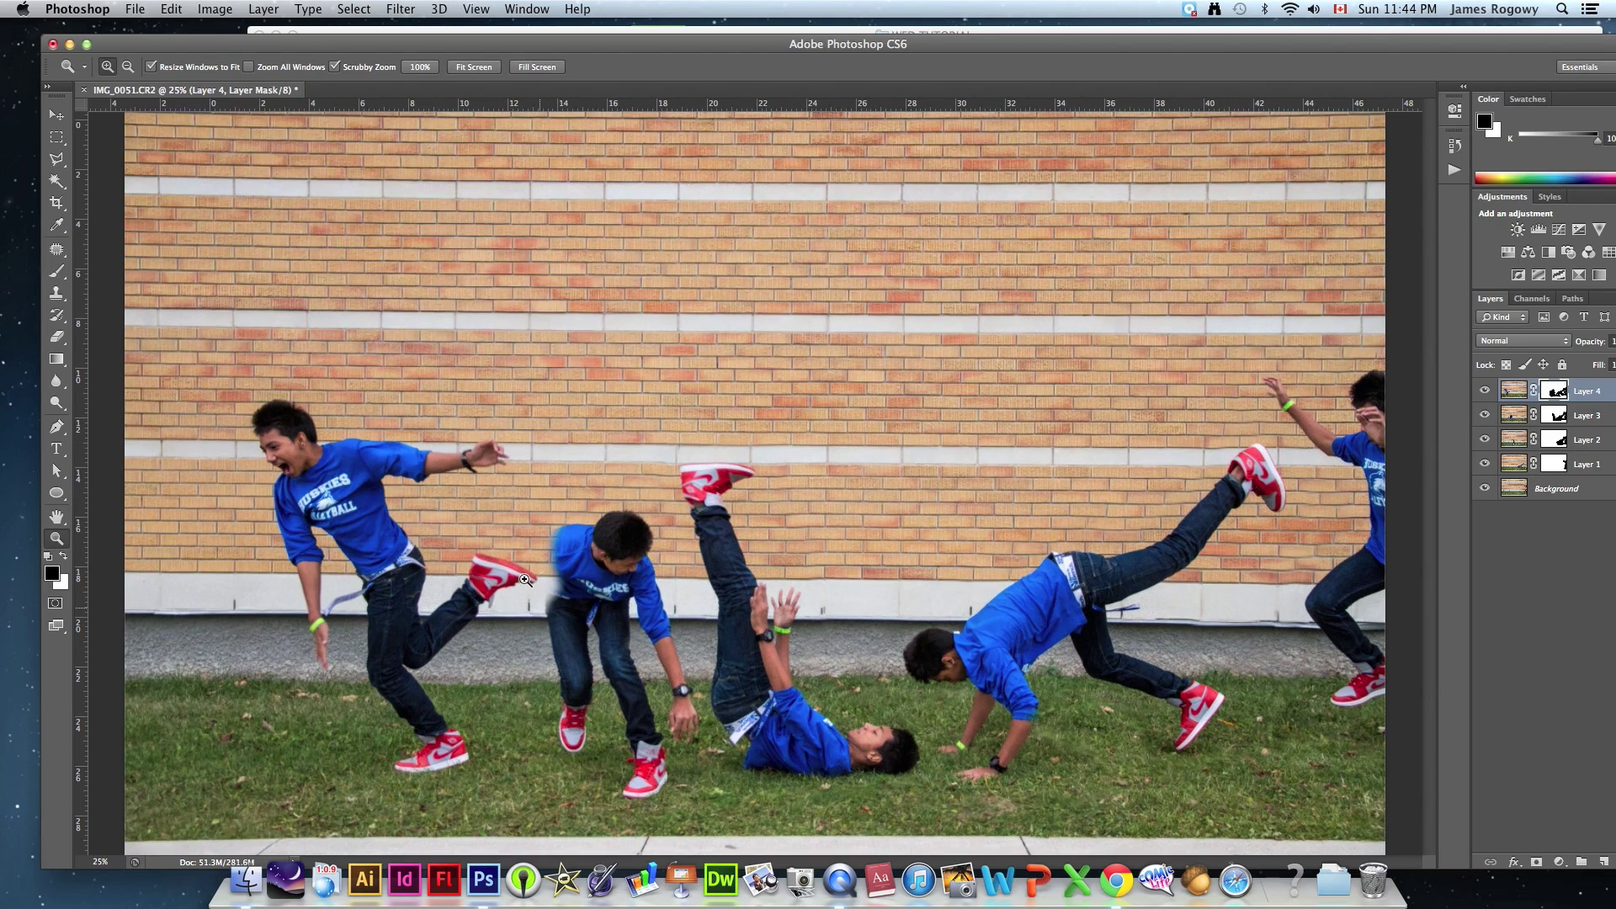
click(524, 579)
click(526, 579)
click(567, 553)
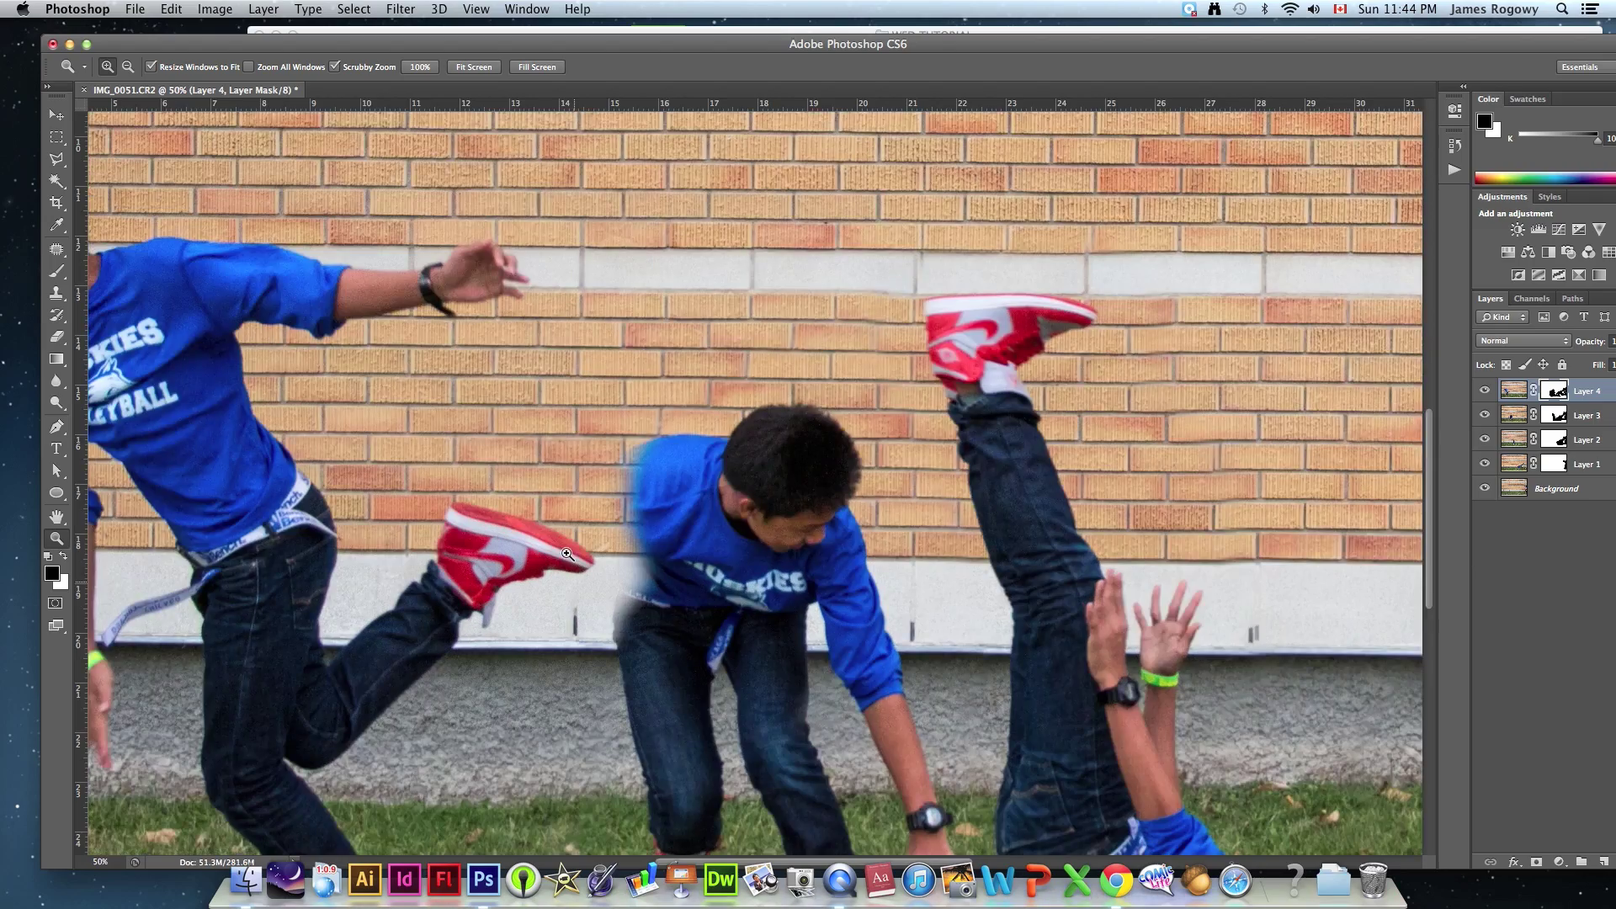
click(567, 553)
click(626, 583)
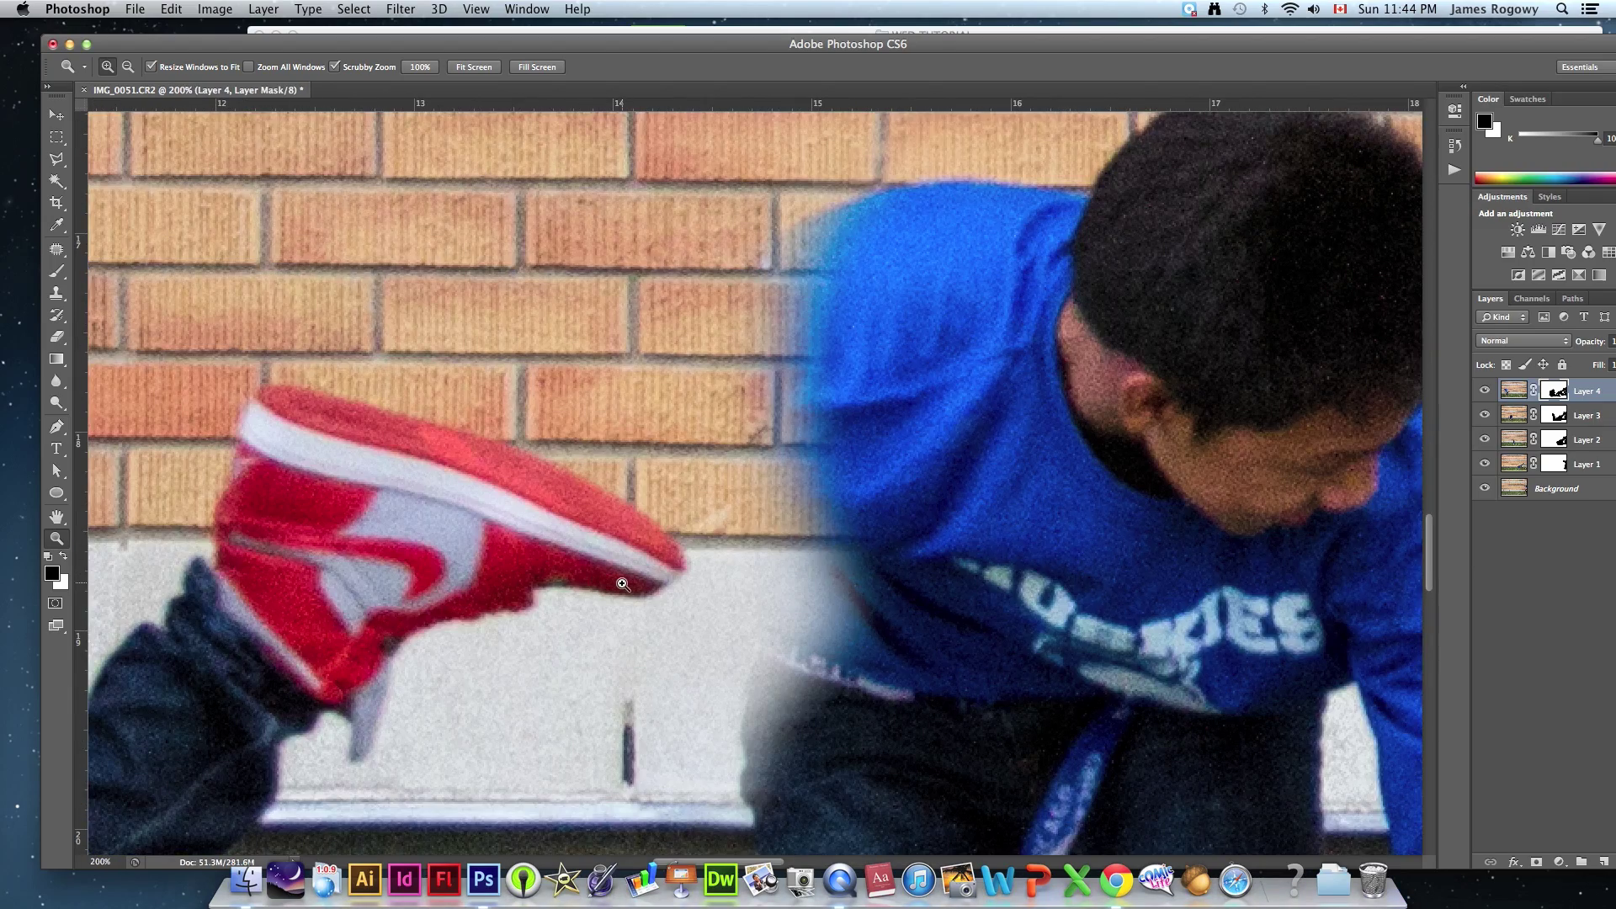
alt+click(620, 576)
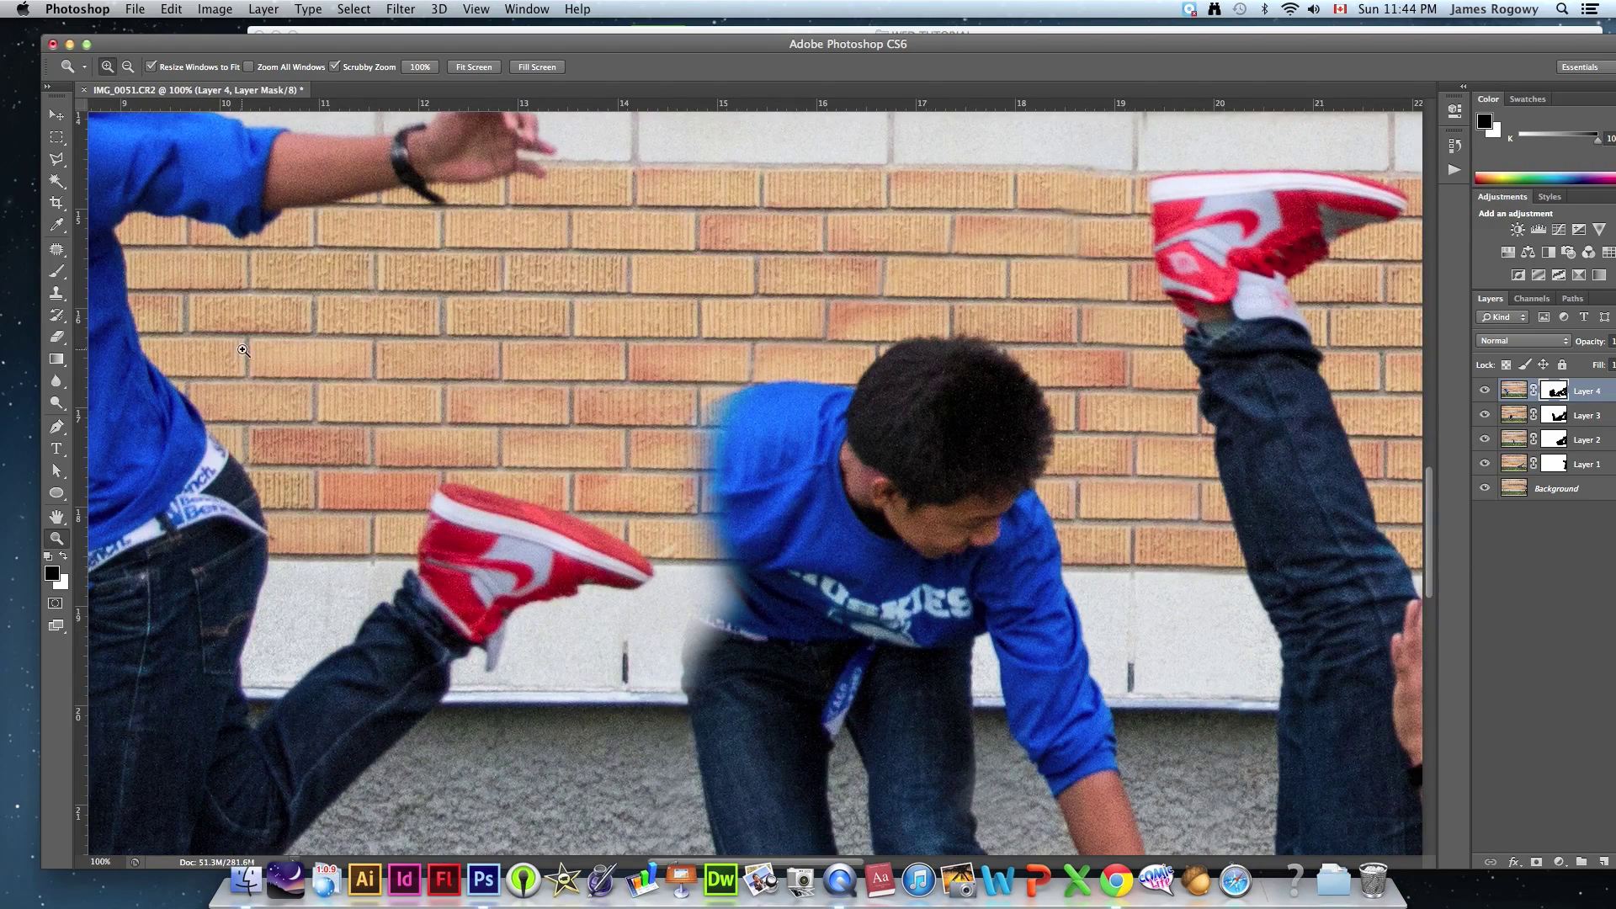
Step: Switch to a 150 px Brush with about 85% hardness
click(57, 274)
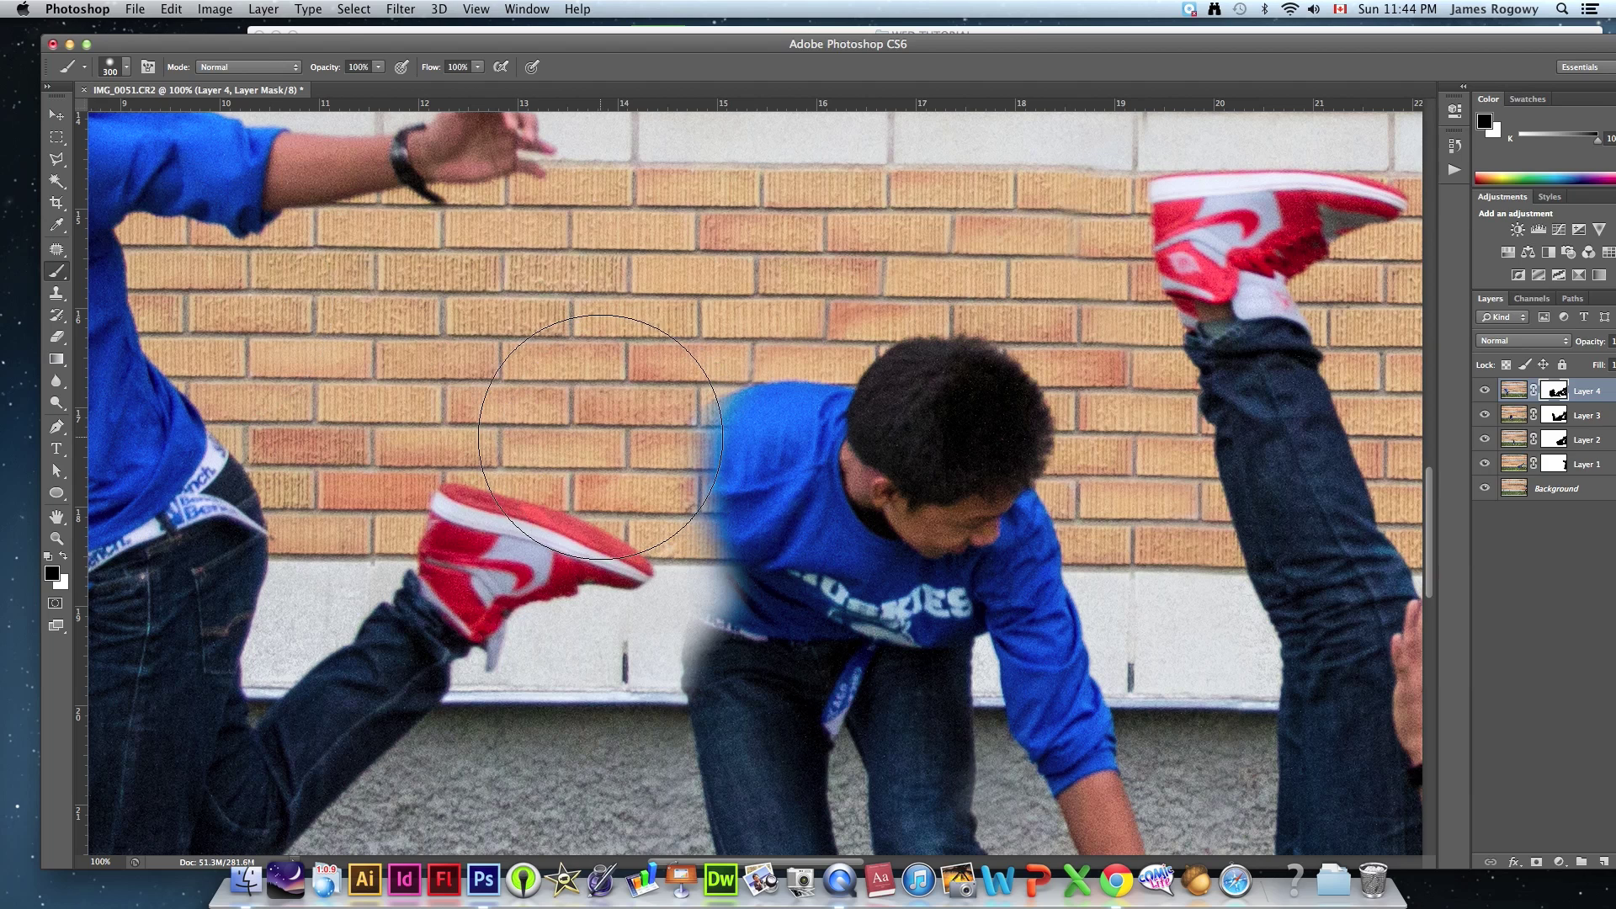
key(bracketleft)
key(bracketleft)
key(bracketleft)
key(bracketleft)
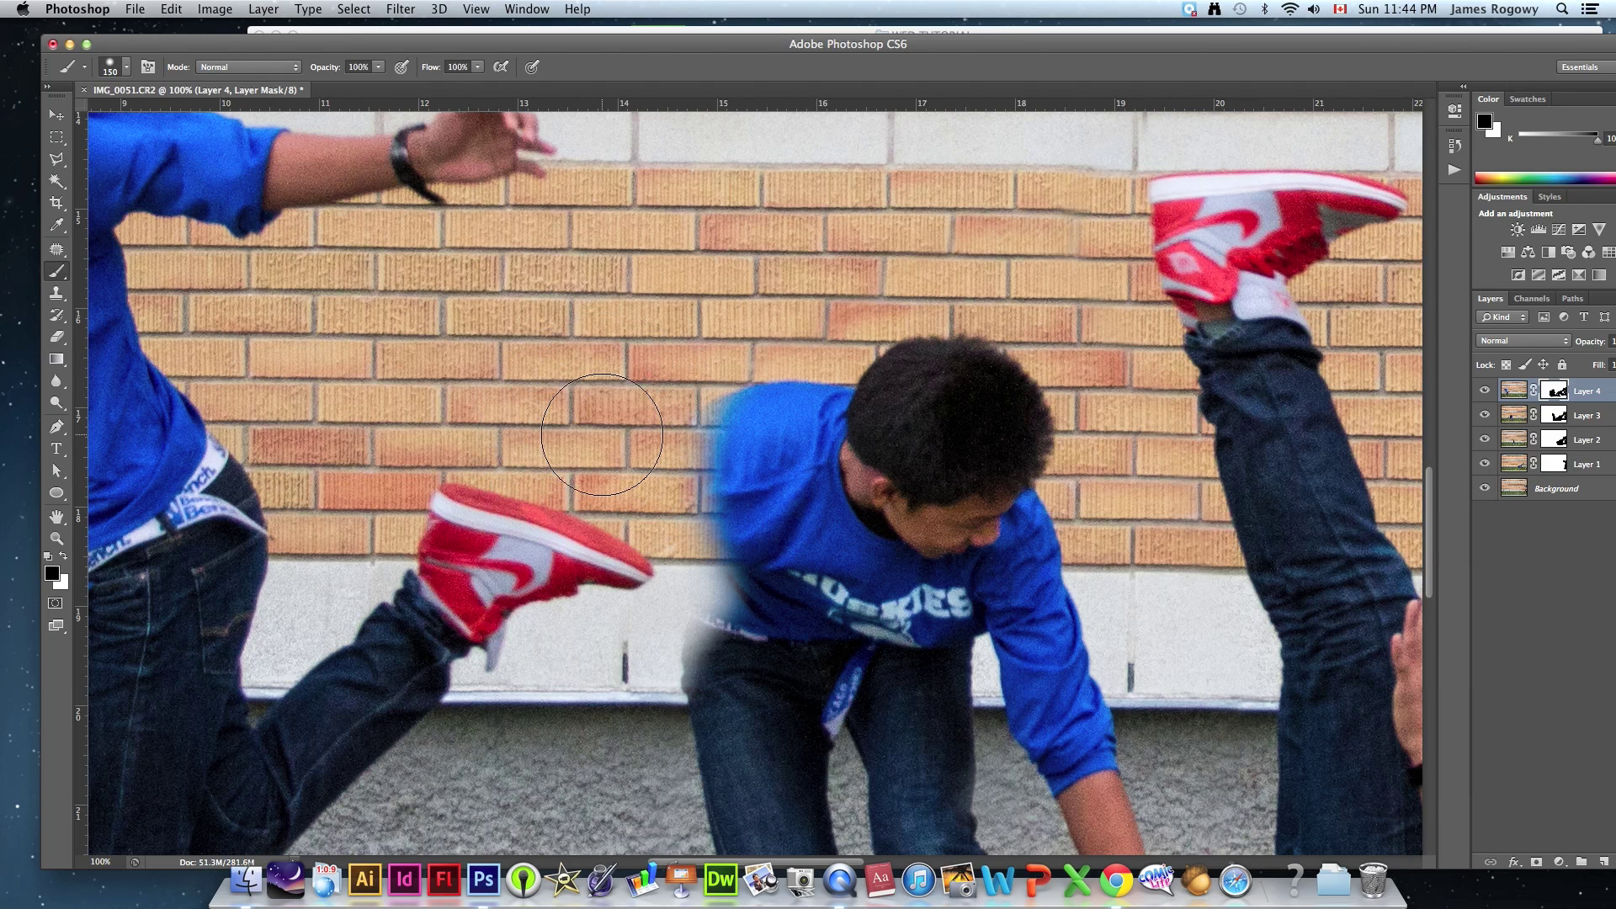
click(116, 74)
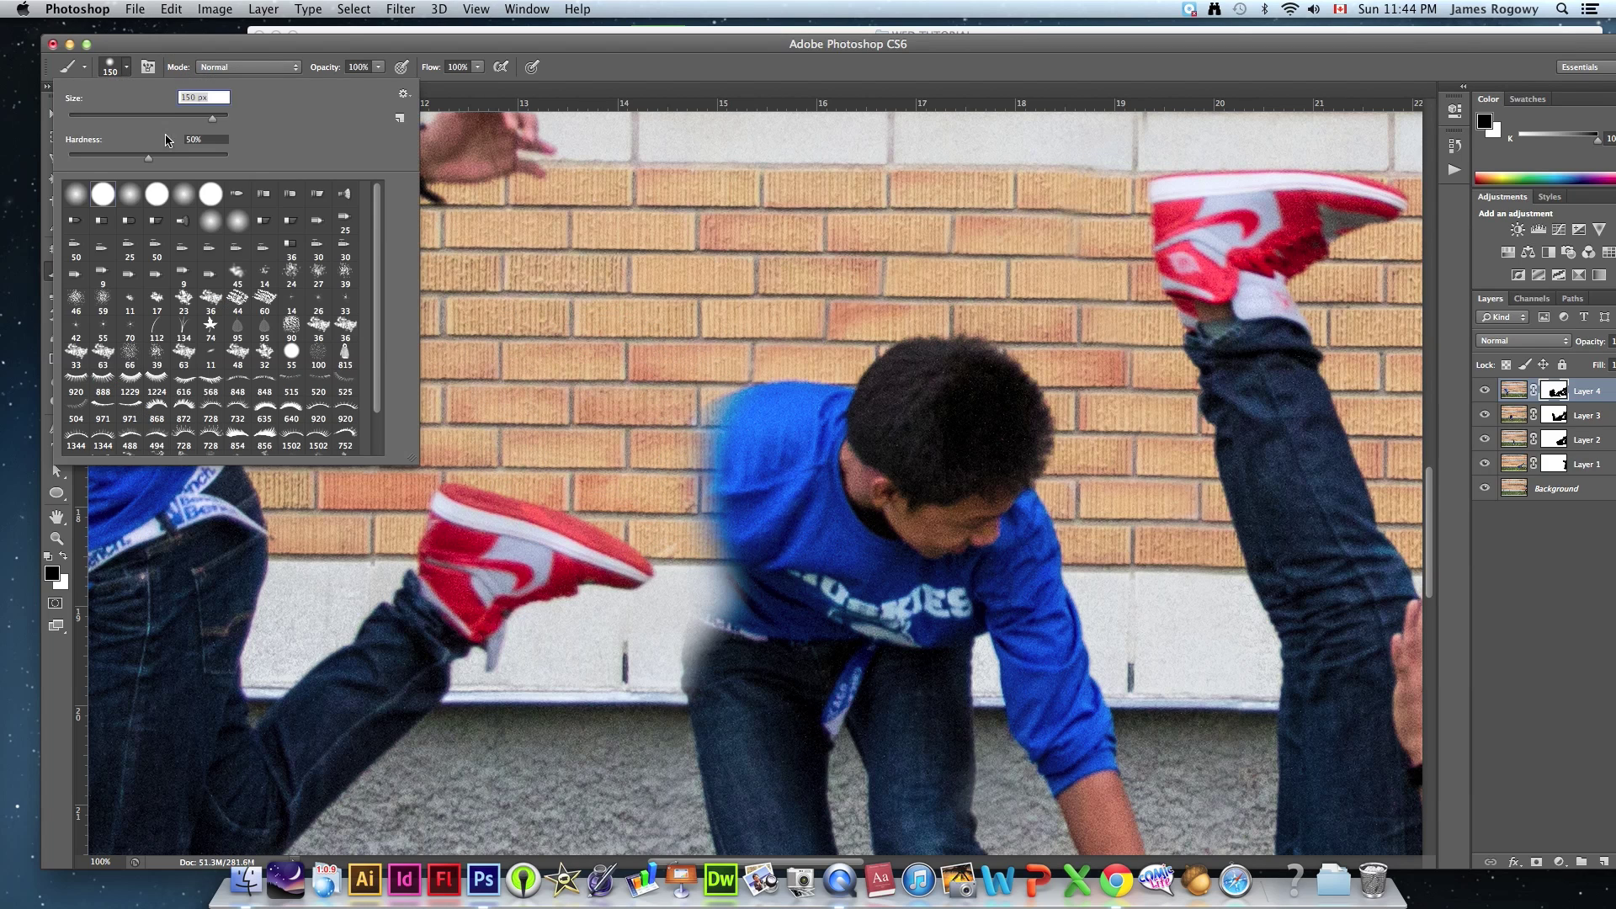
drag(184, 161, 200, 162)
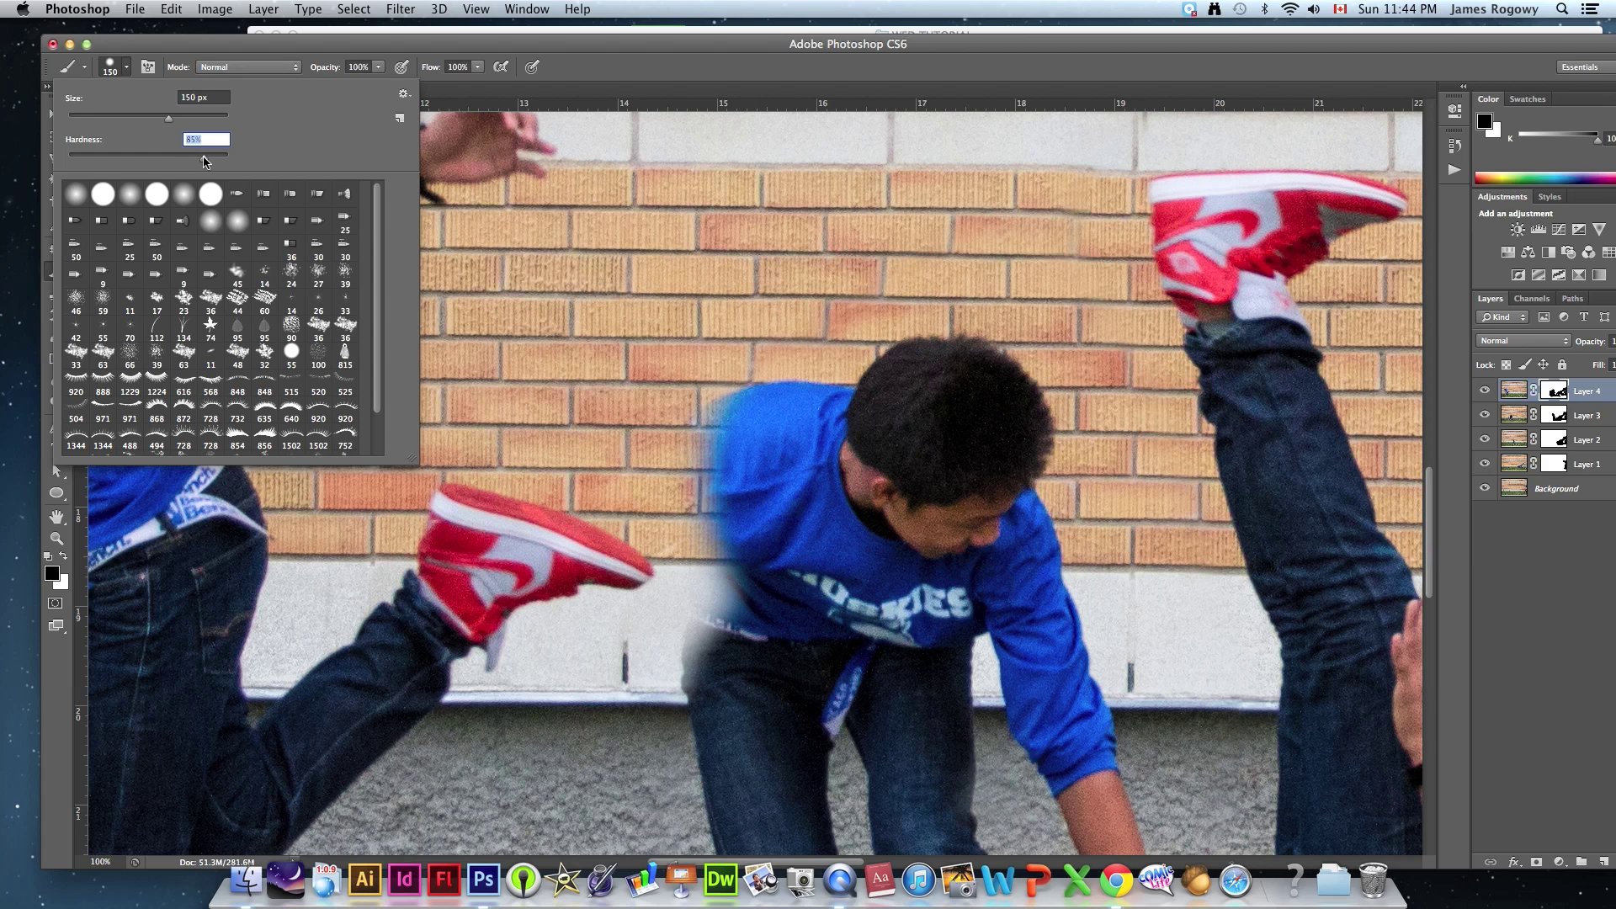
key(Return)
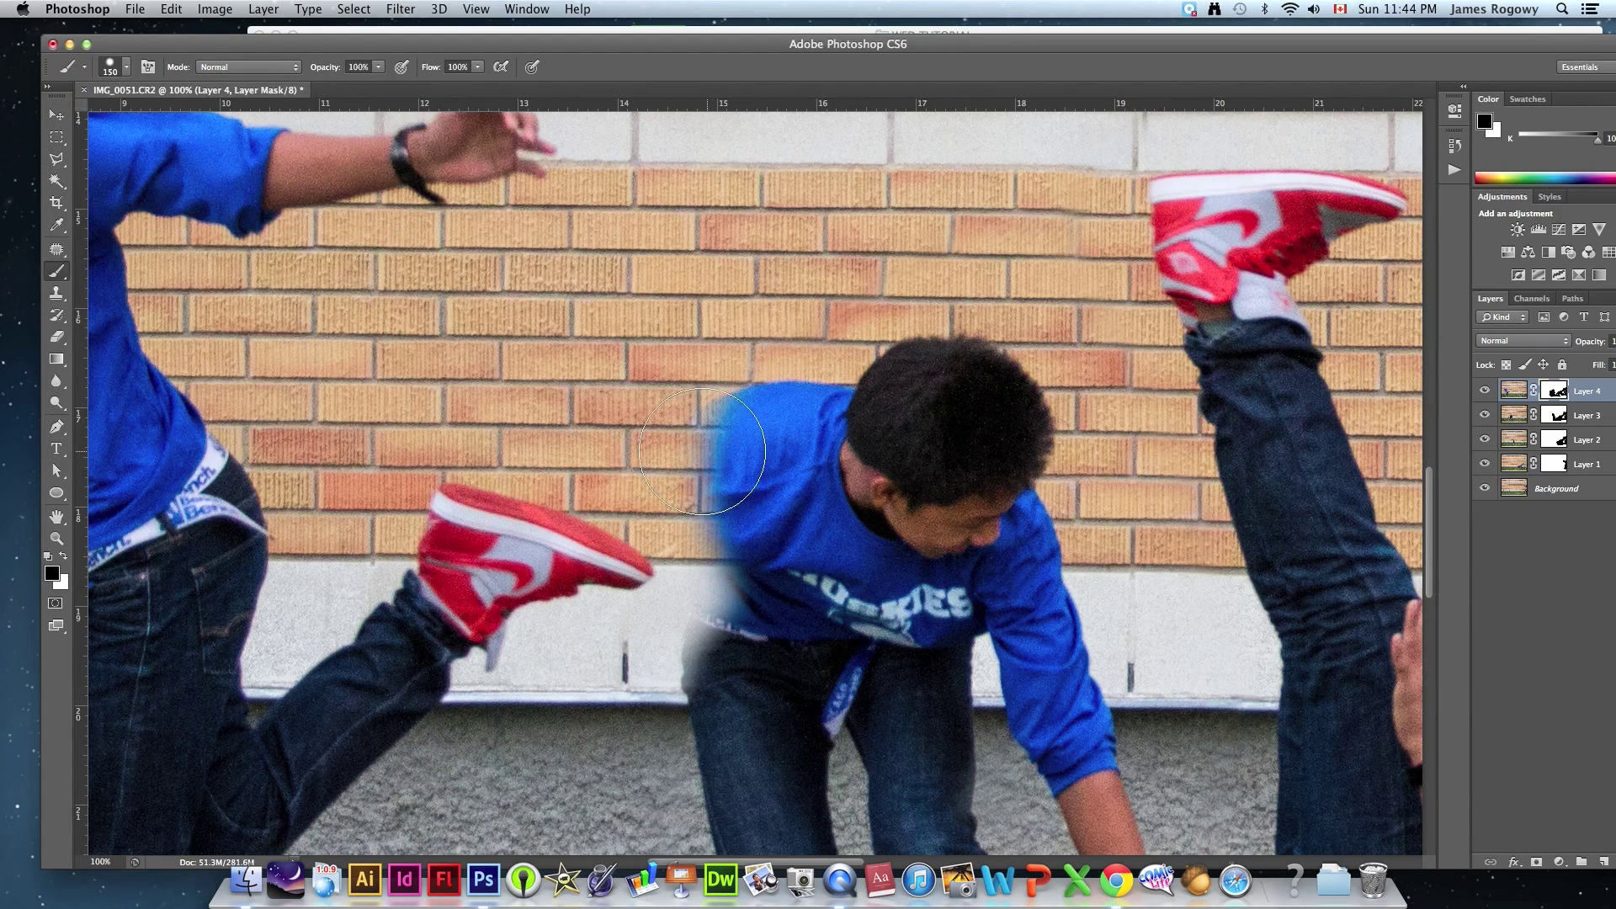
Step: Paint the mask, down to a 50 px brush, to reveal the crouching boy's sleeve, hand and fingers
mouse_move(671, 474)
mouse_down()
mouse_move(665, 490)
mouse_move(703, 517)
mouse_move(673, 518)
mouse_move(588, 452)
mouse_move(665, 404)
mouse_move(753, 404)
mouse_move(743, 418)
mouse_up()
key(bracketleft)
key(bracketleft)
key(bracketleft)
key(bracketleft)
key(bracketleft)
key(bracketleft)
key(bracketleft)
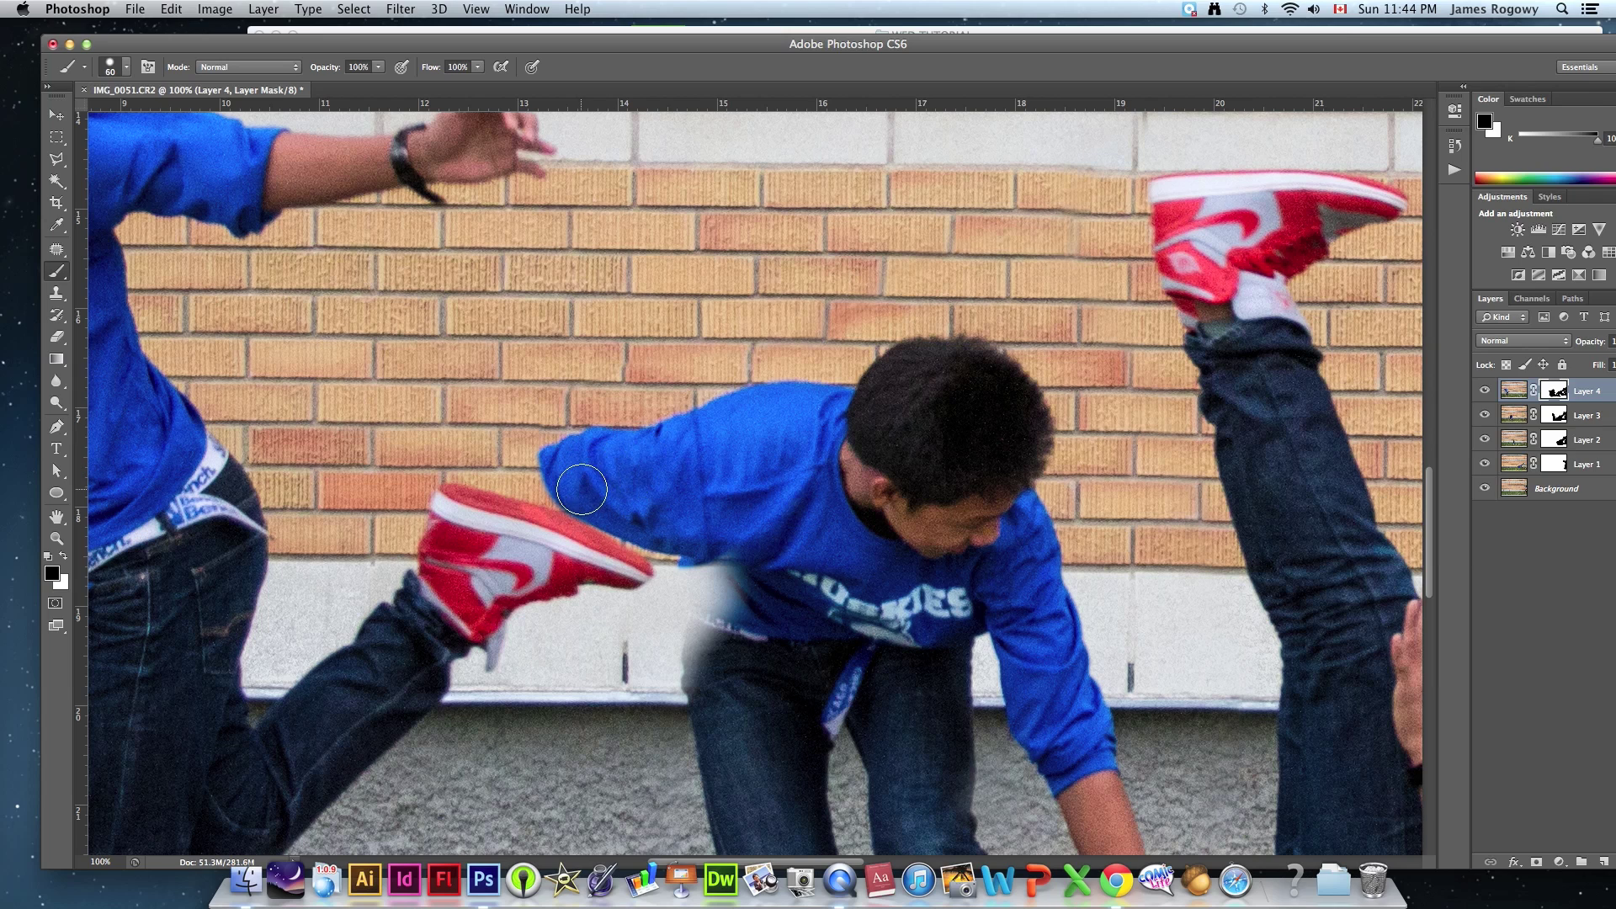
drag(577, 494, 509, 476)
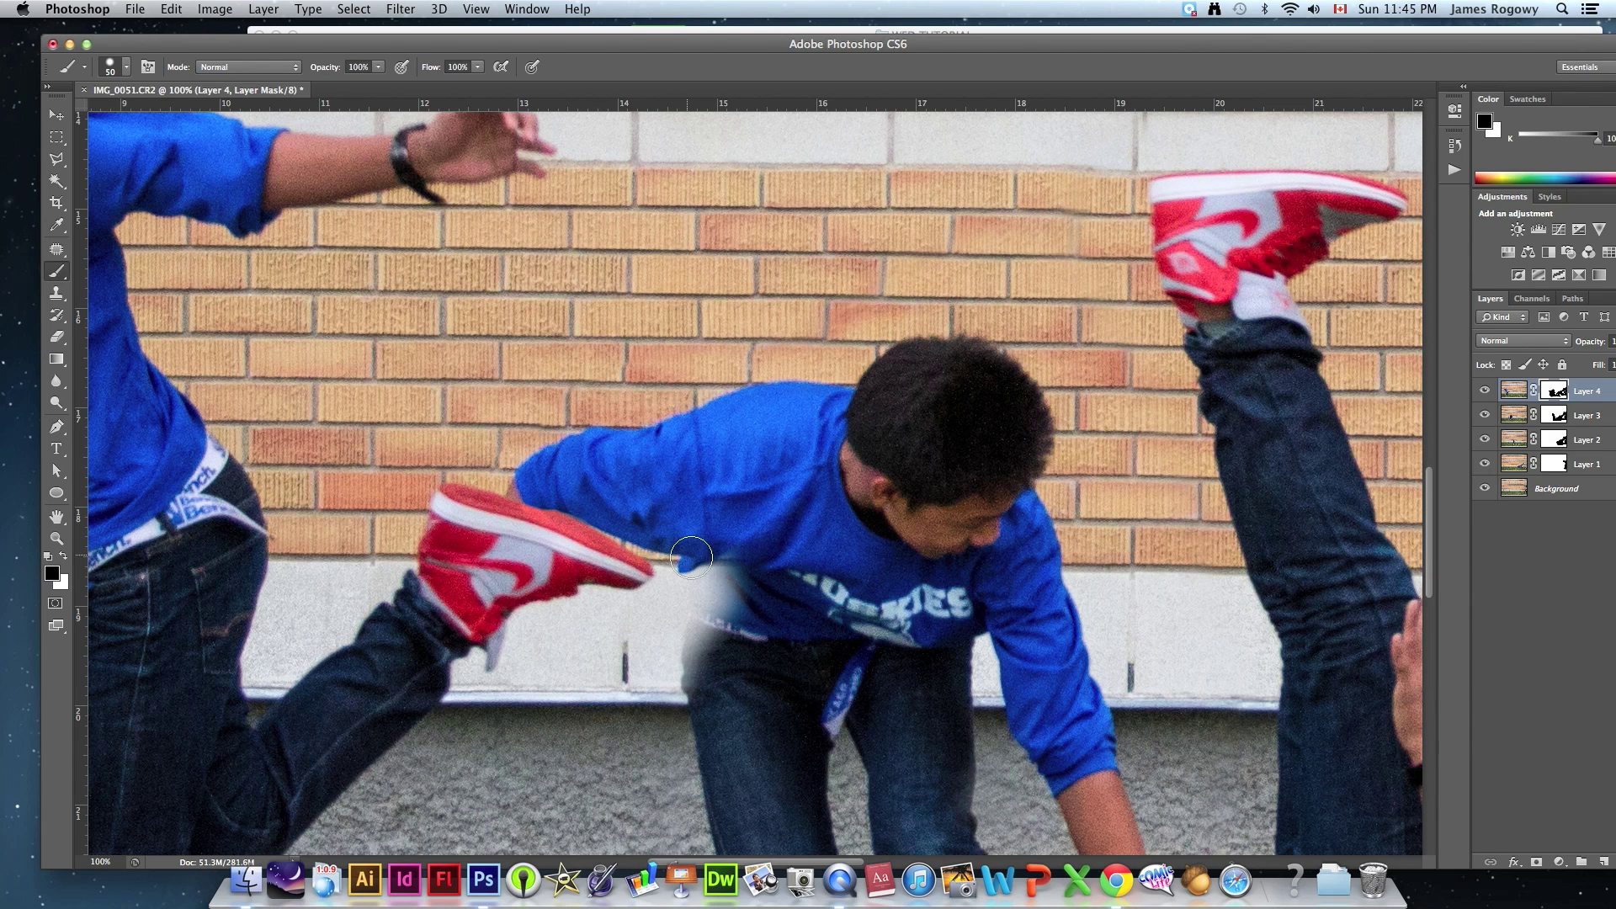
mouse_move(685, 555)
mouse_down()
mouse_move(698, 629)
mouse_move(727, 570)
mouse_move(738, 627)
mouse_move(738, 604)
mouse_move(704, 646)
mouse_move(696, 696)
mouse_move(680, 648)
mouse_move(704, 735)
mouse_move(609, 665)
mouse_up()
scroll(609, 664, down, 5)
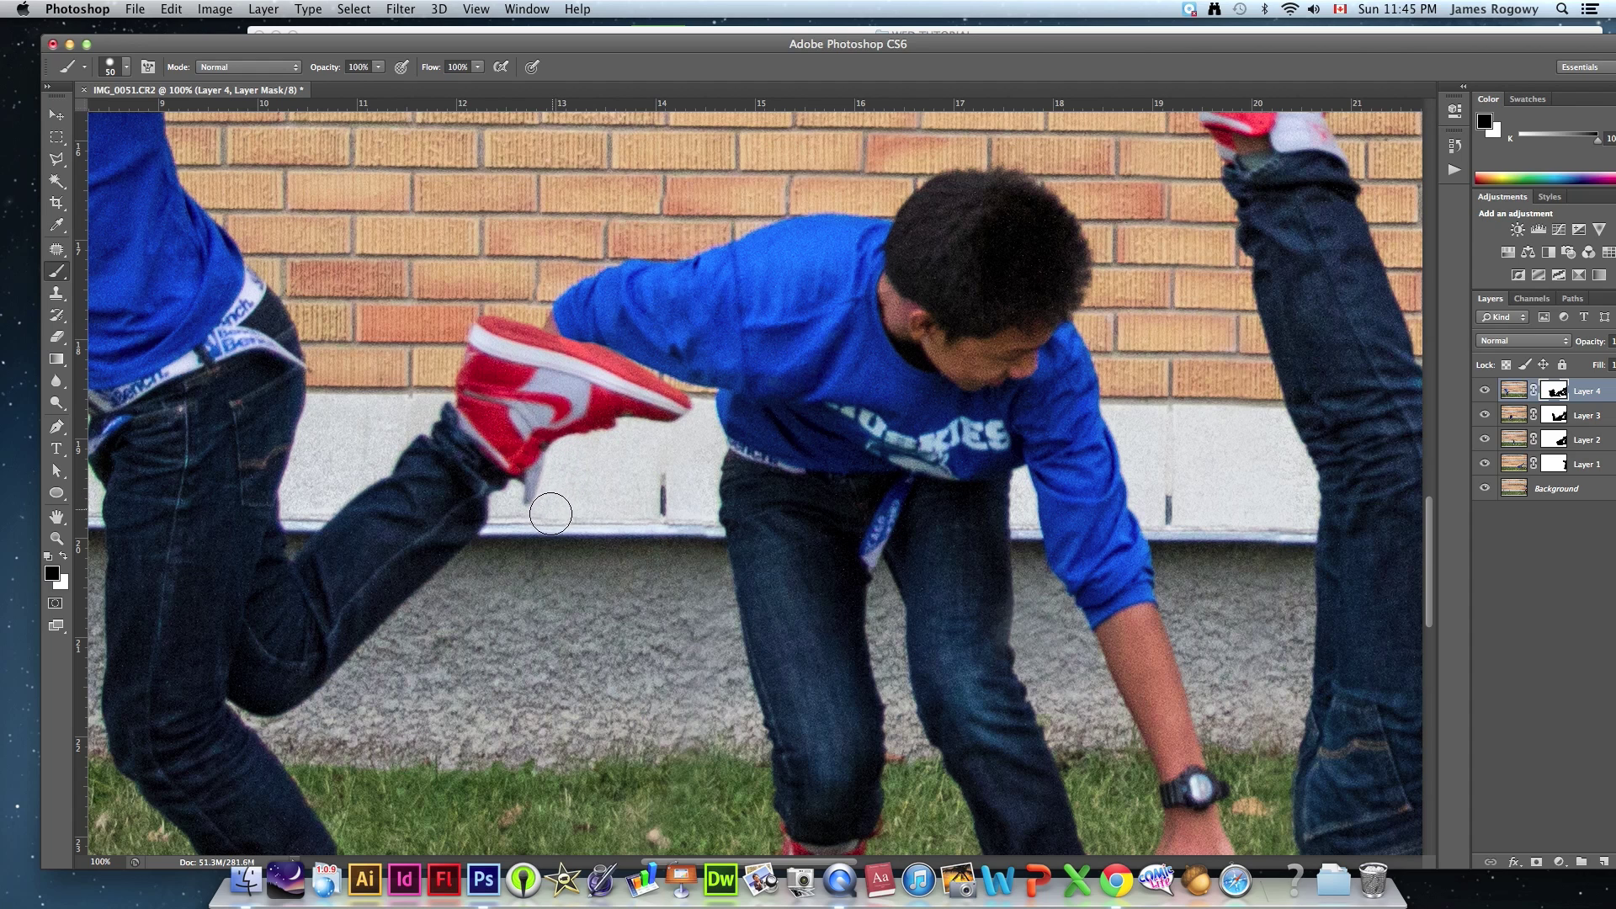
mouse_move(538, 518)
mouse_down()
mouse_move(485, 569)
mouse_move(518, 561)
mouse_move(517, 595)
mouse_move(523, 565)
mouse_move(518, 623)
mouse_move(515, 608)
mouse_move(537, 634)
mouse_move(467, 611)
mouse_up()
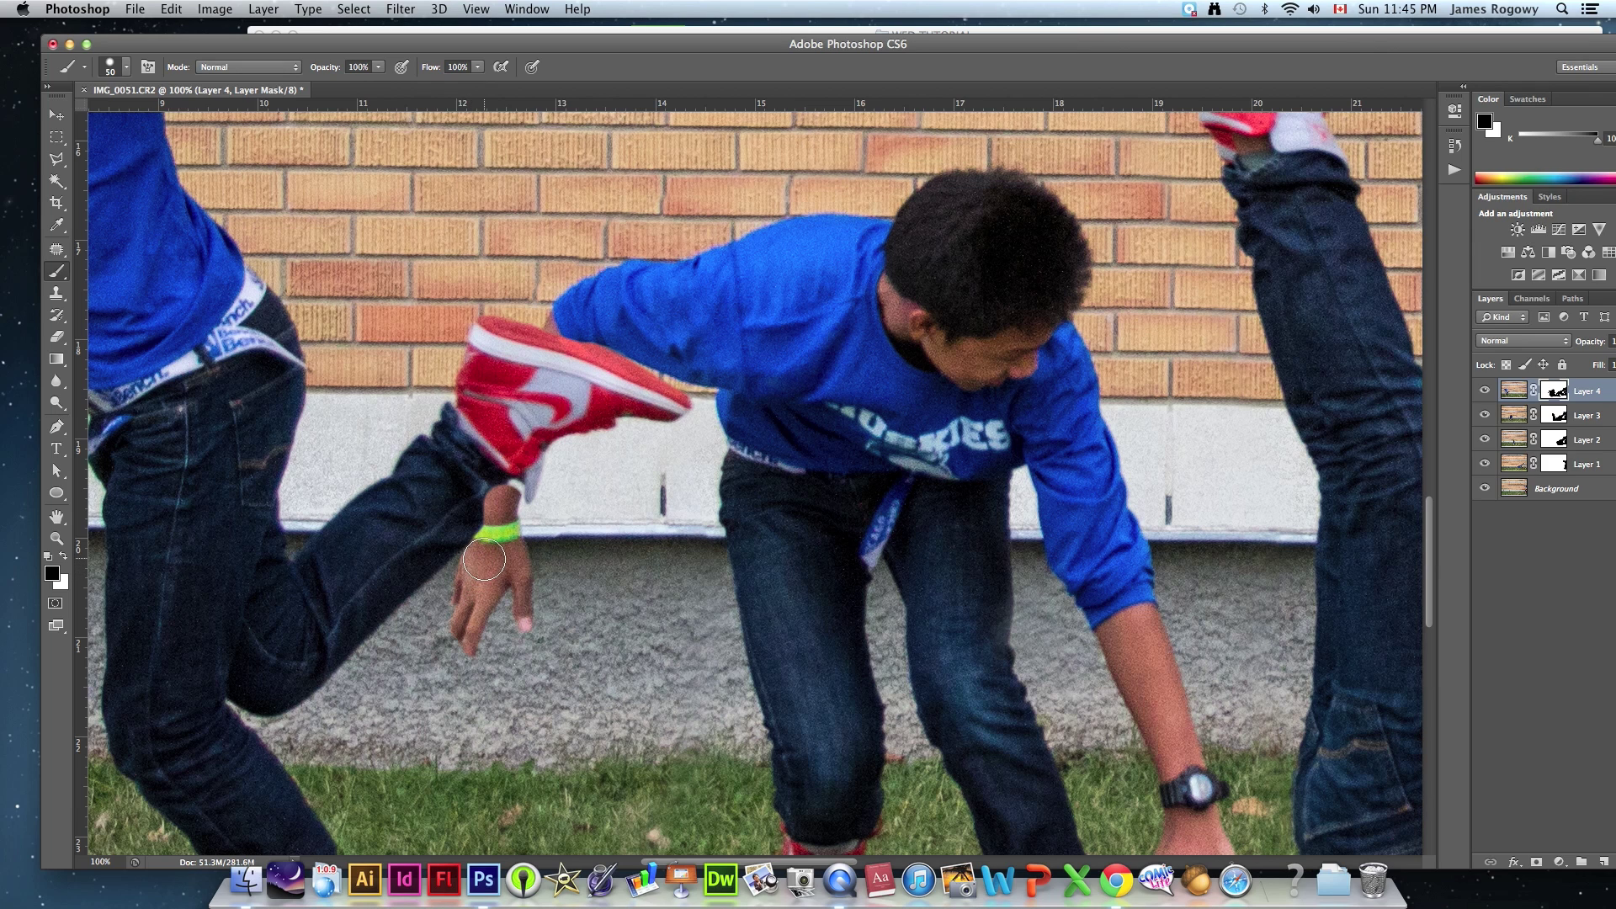
mouse_move(479, 569)
mouse_down()
mouse_move(461, 663)
mouse_move(458, 624)
mouse_move(447, 655)
mouse_move(461, 587)
mouse_move(503, 515)
mouse_up()
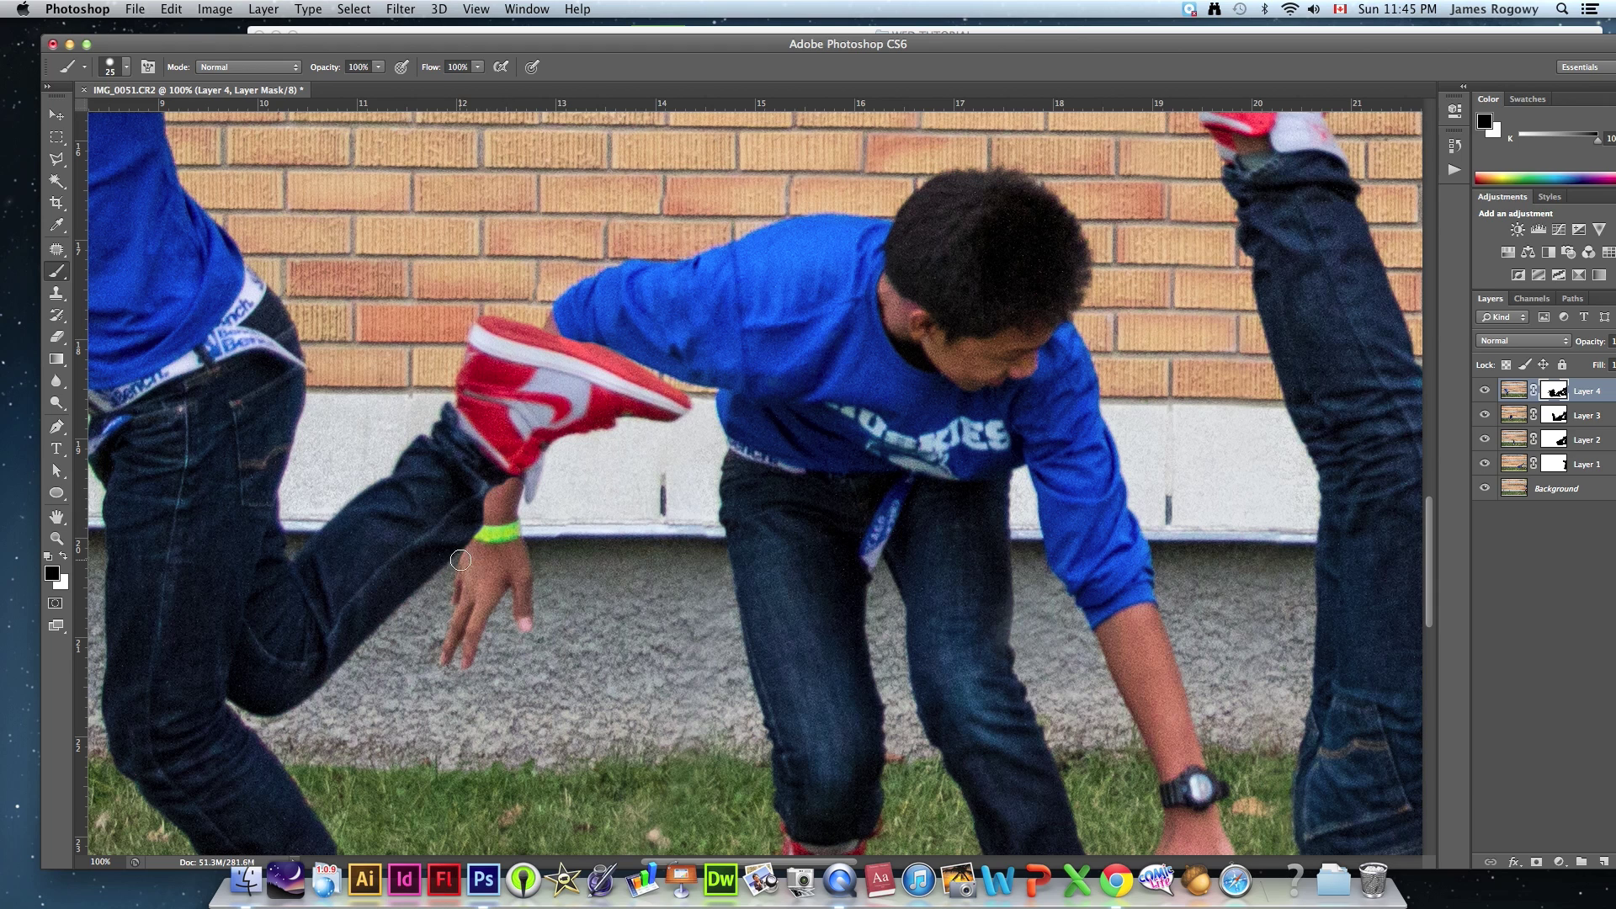
Step: Fit the image on screen, zoom to 100% on the sleeve edit, then fit again
key(super+0)
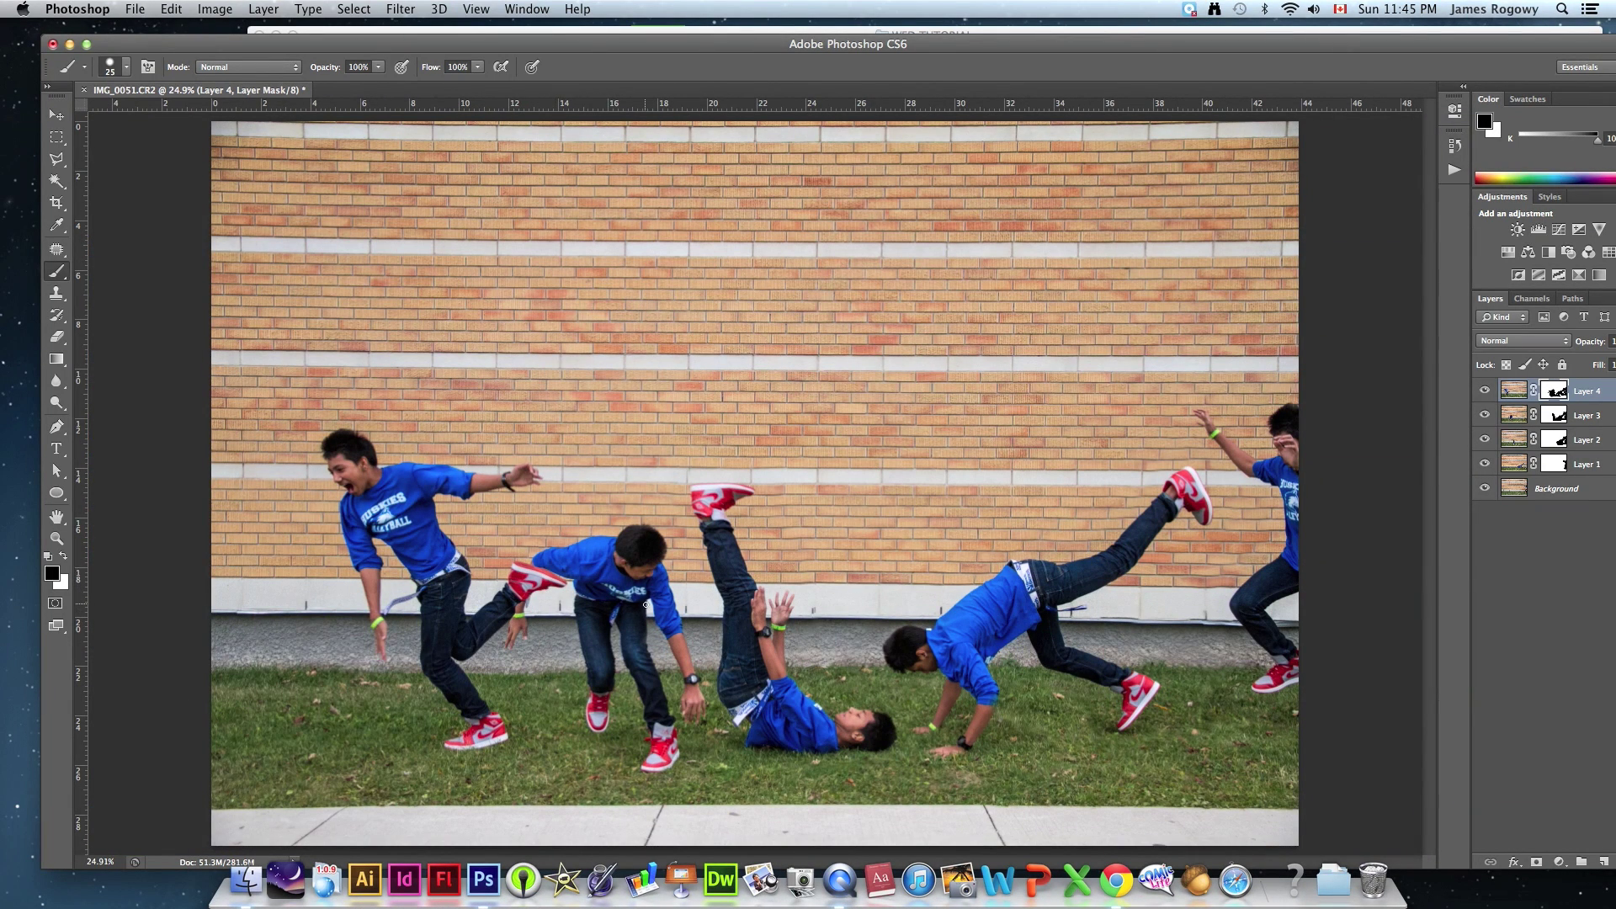
click(58, 540)
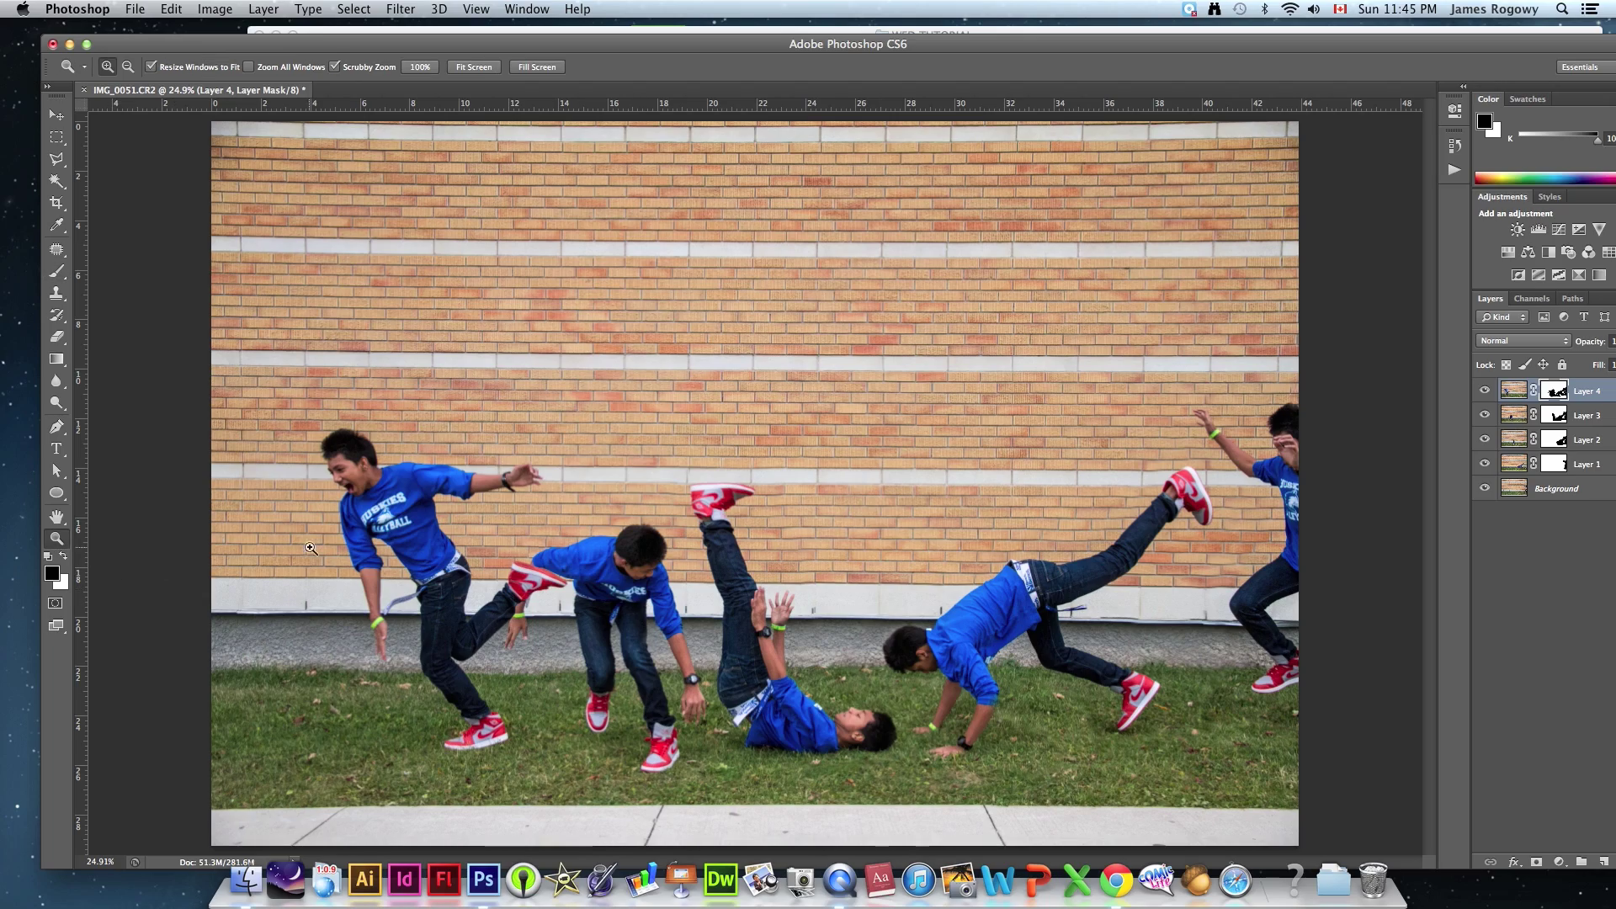
click(558, 573)
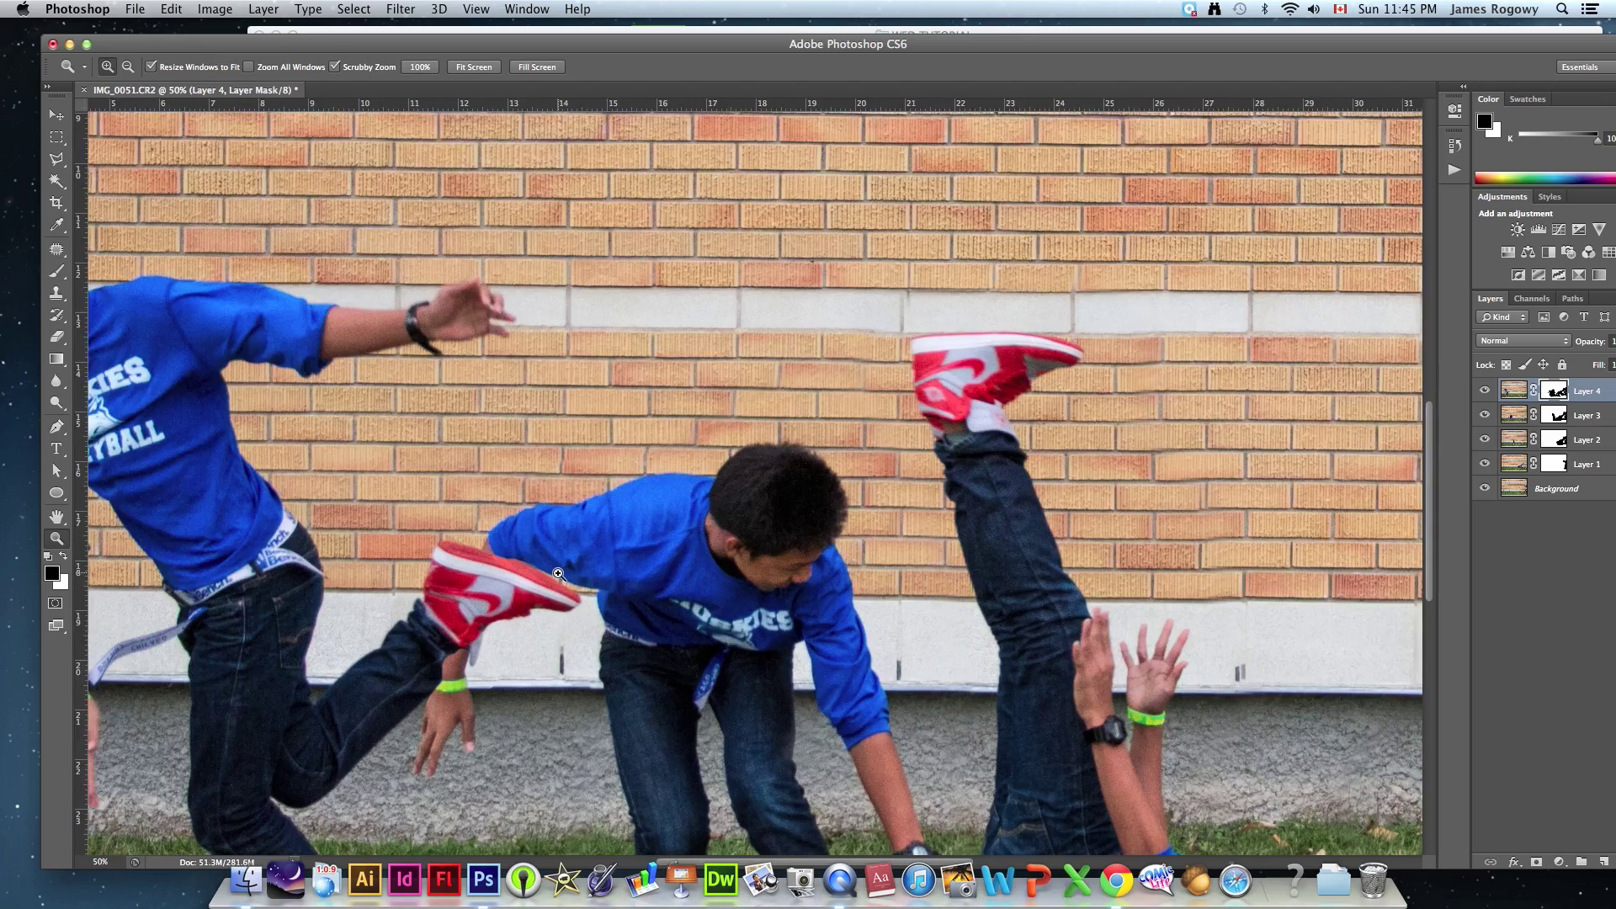
click(557, 573)
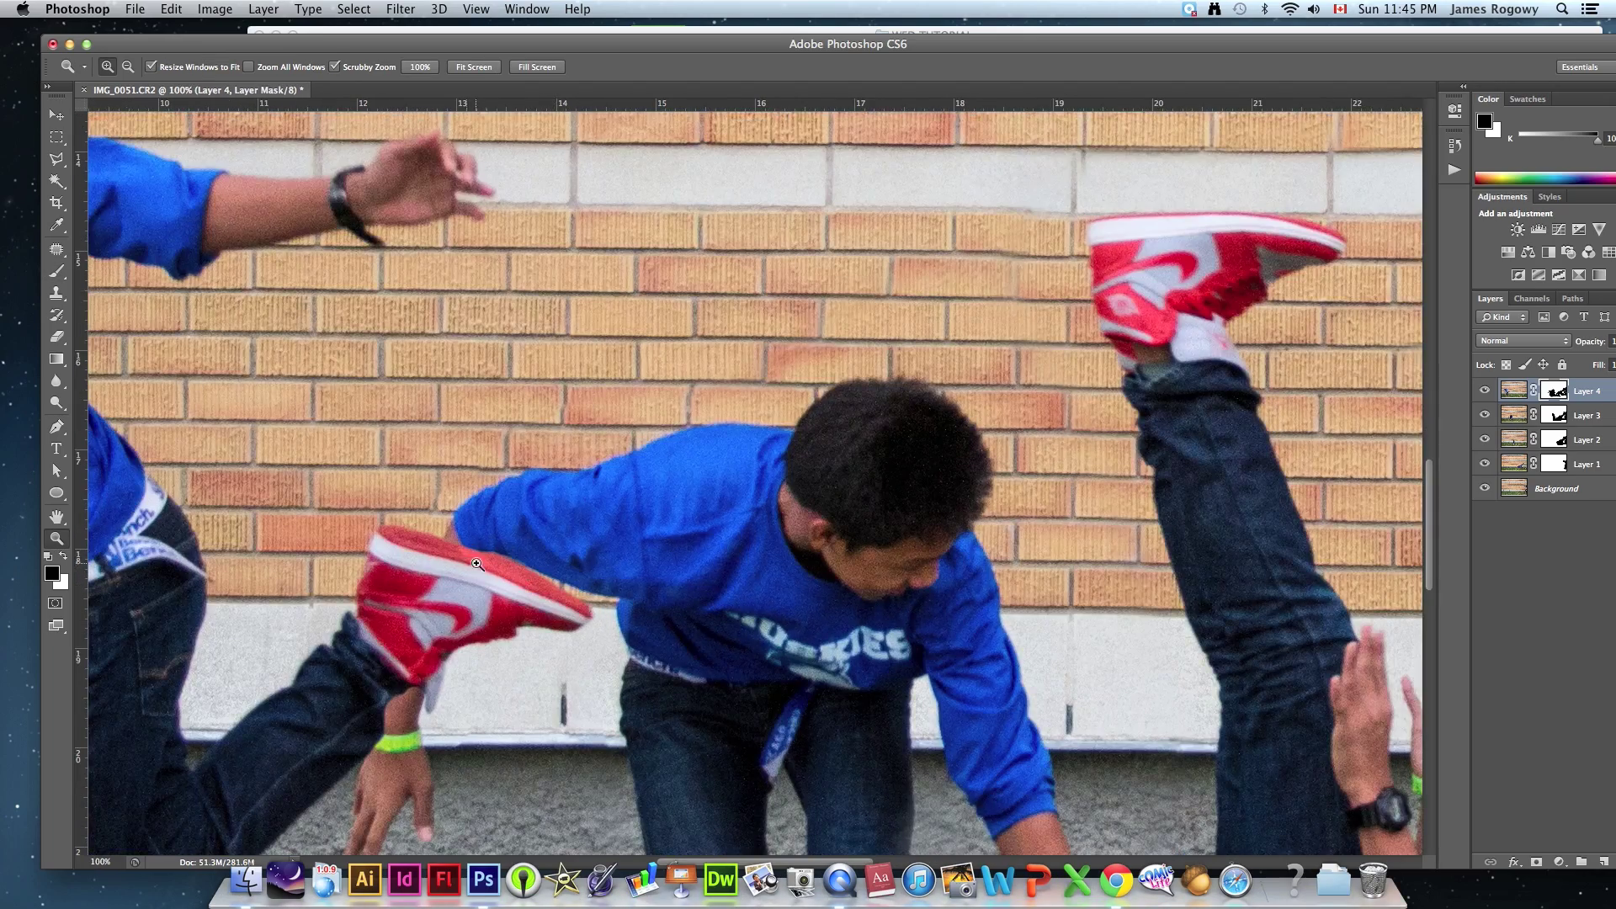
key(super+0)
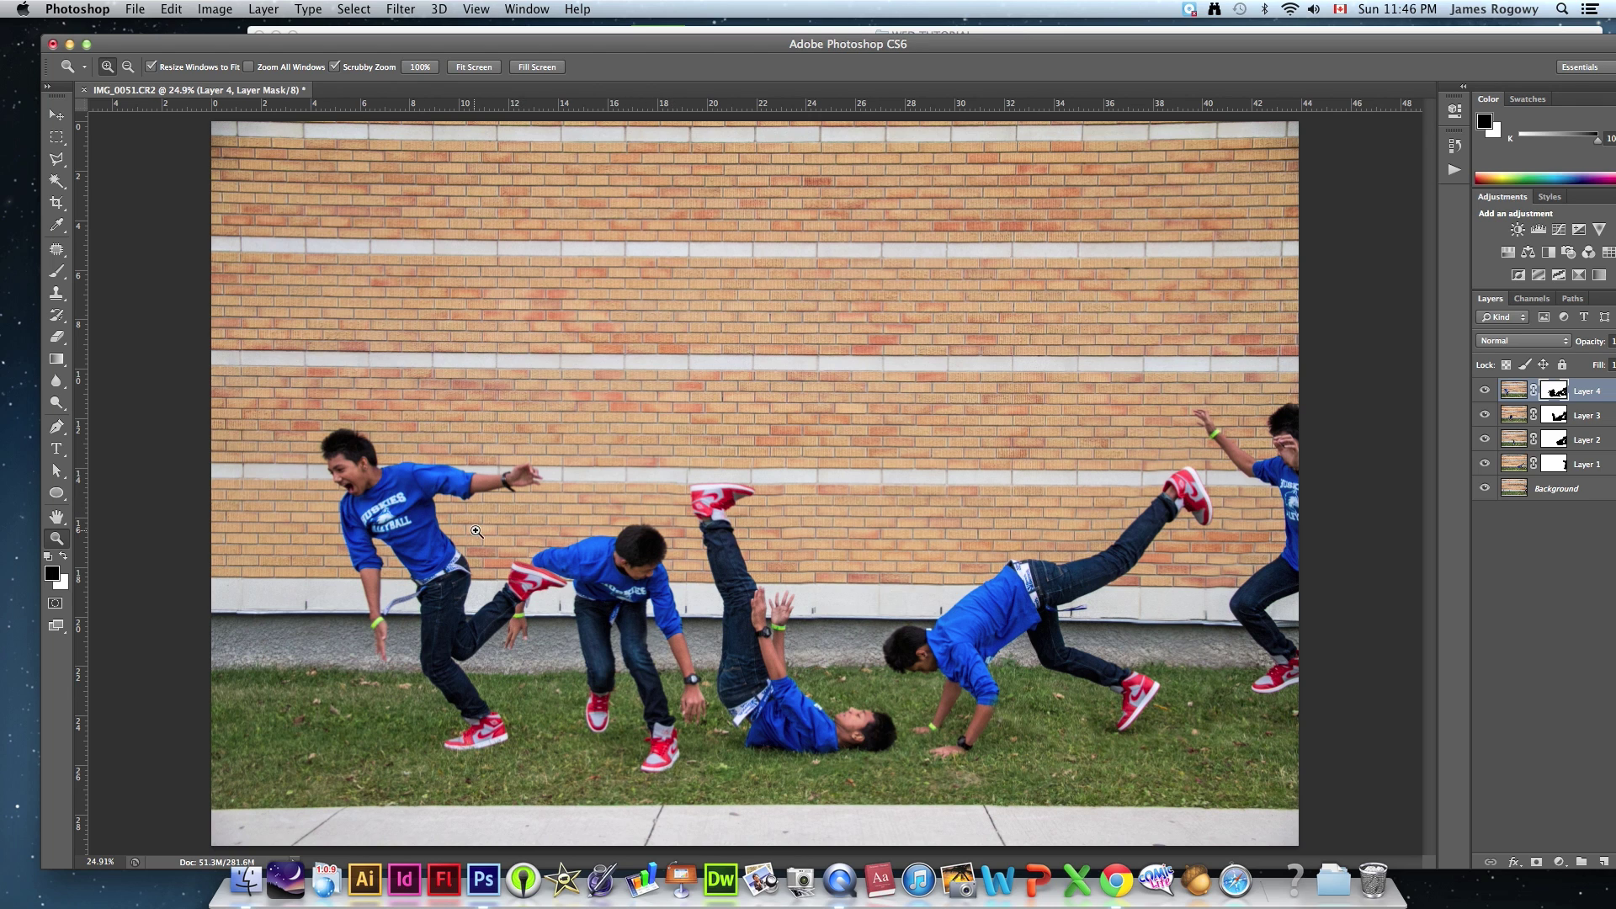
Step: Open IMG_0061.CR2 from the tutorial folder in Camera Raw and show its saved presets
click(341, 34)
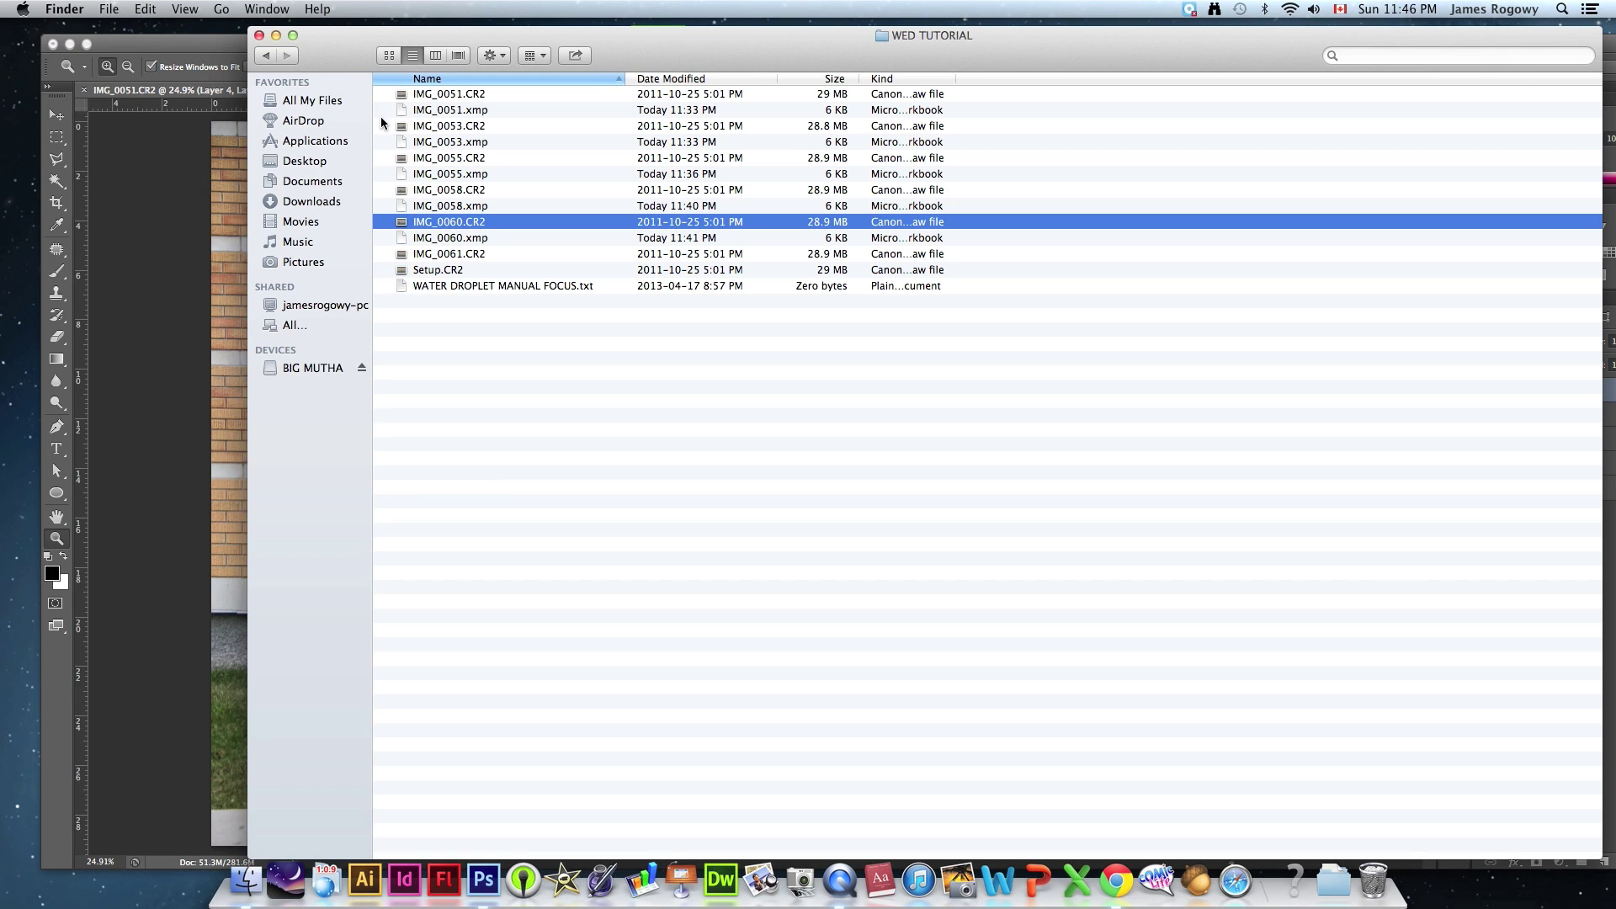
double_click(444, 255)
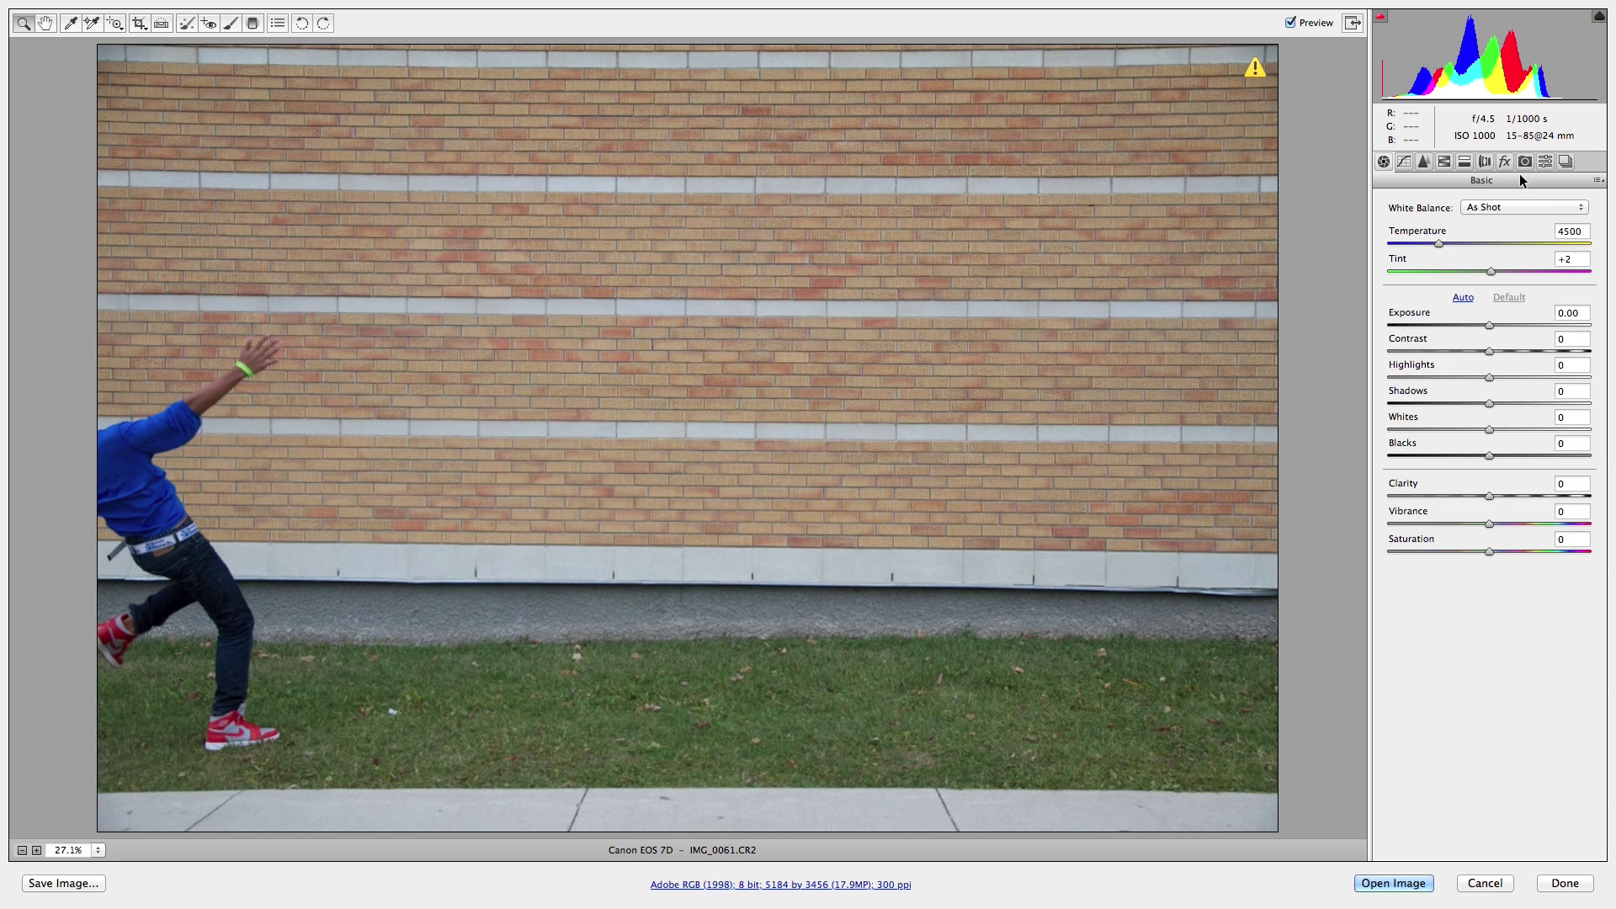
click(1545, 160)
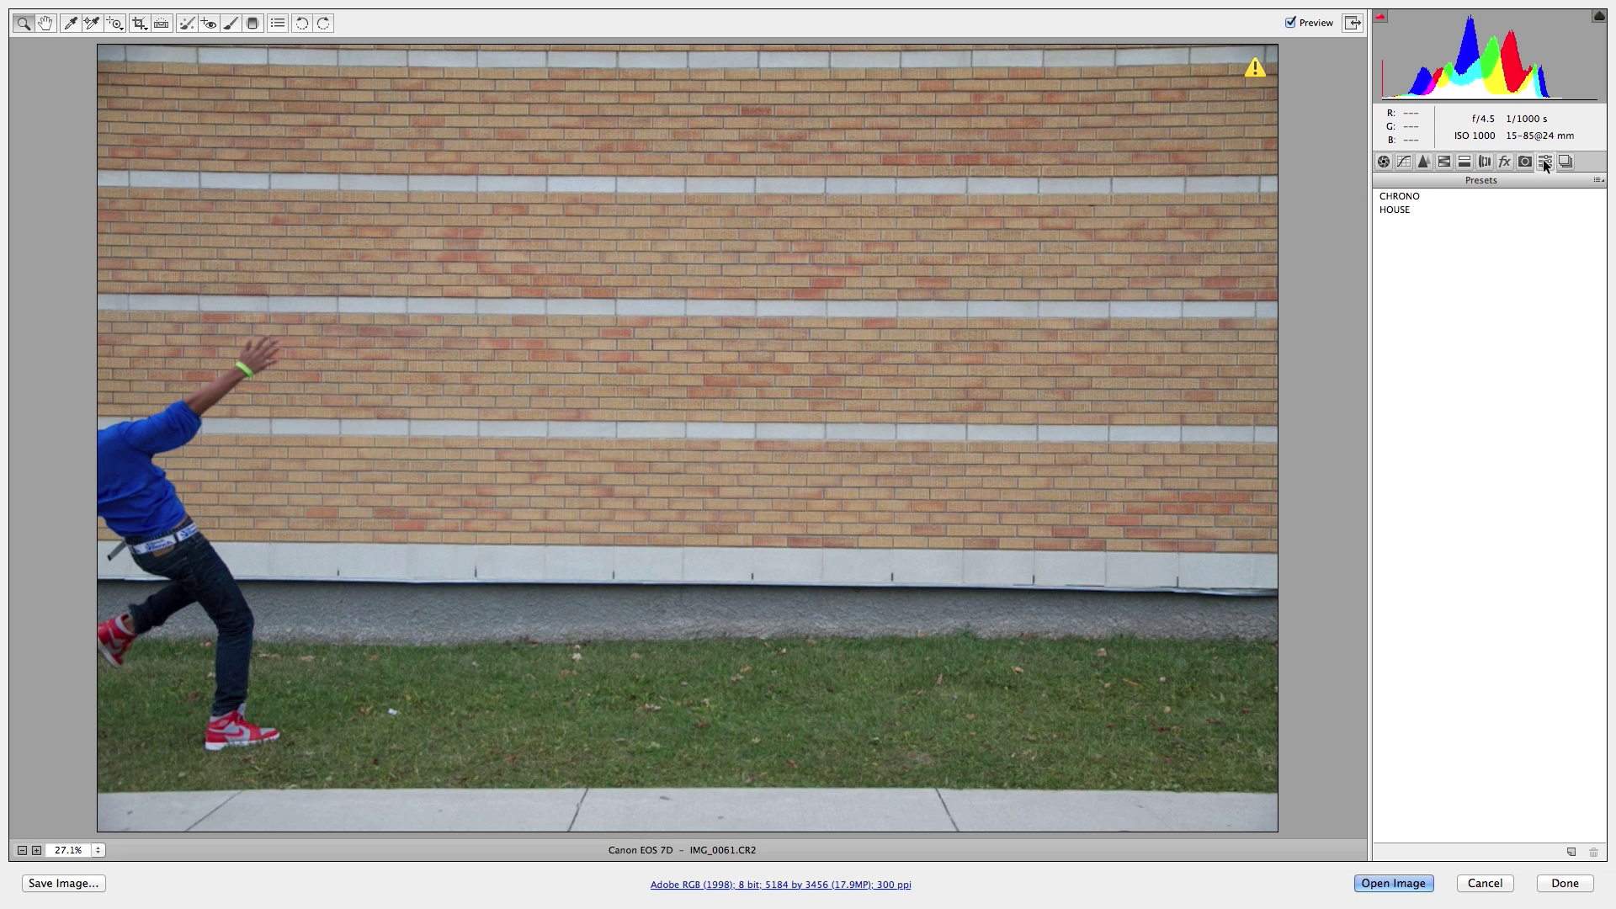
Step: Apply the CHRONO preset to IMG_0061 and paste the whole photo into IMG_0051 as Layer 5
click(1406, 195)
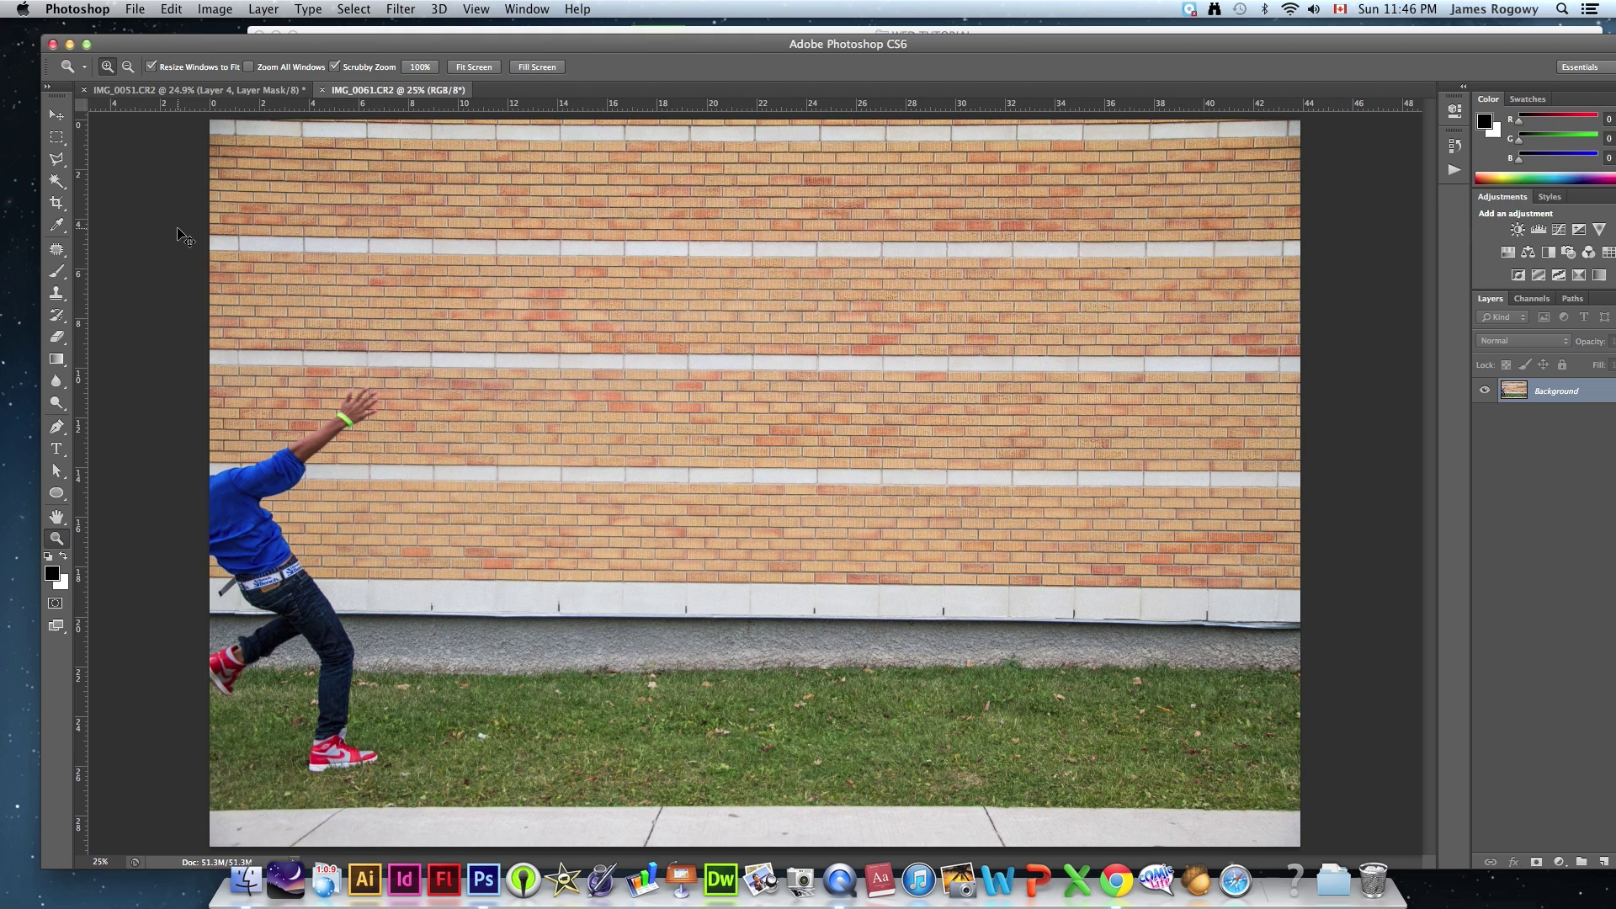
key(super+a)
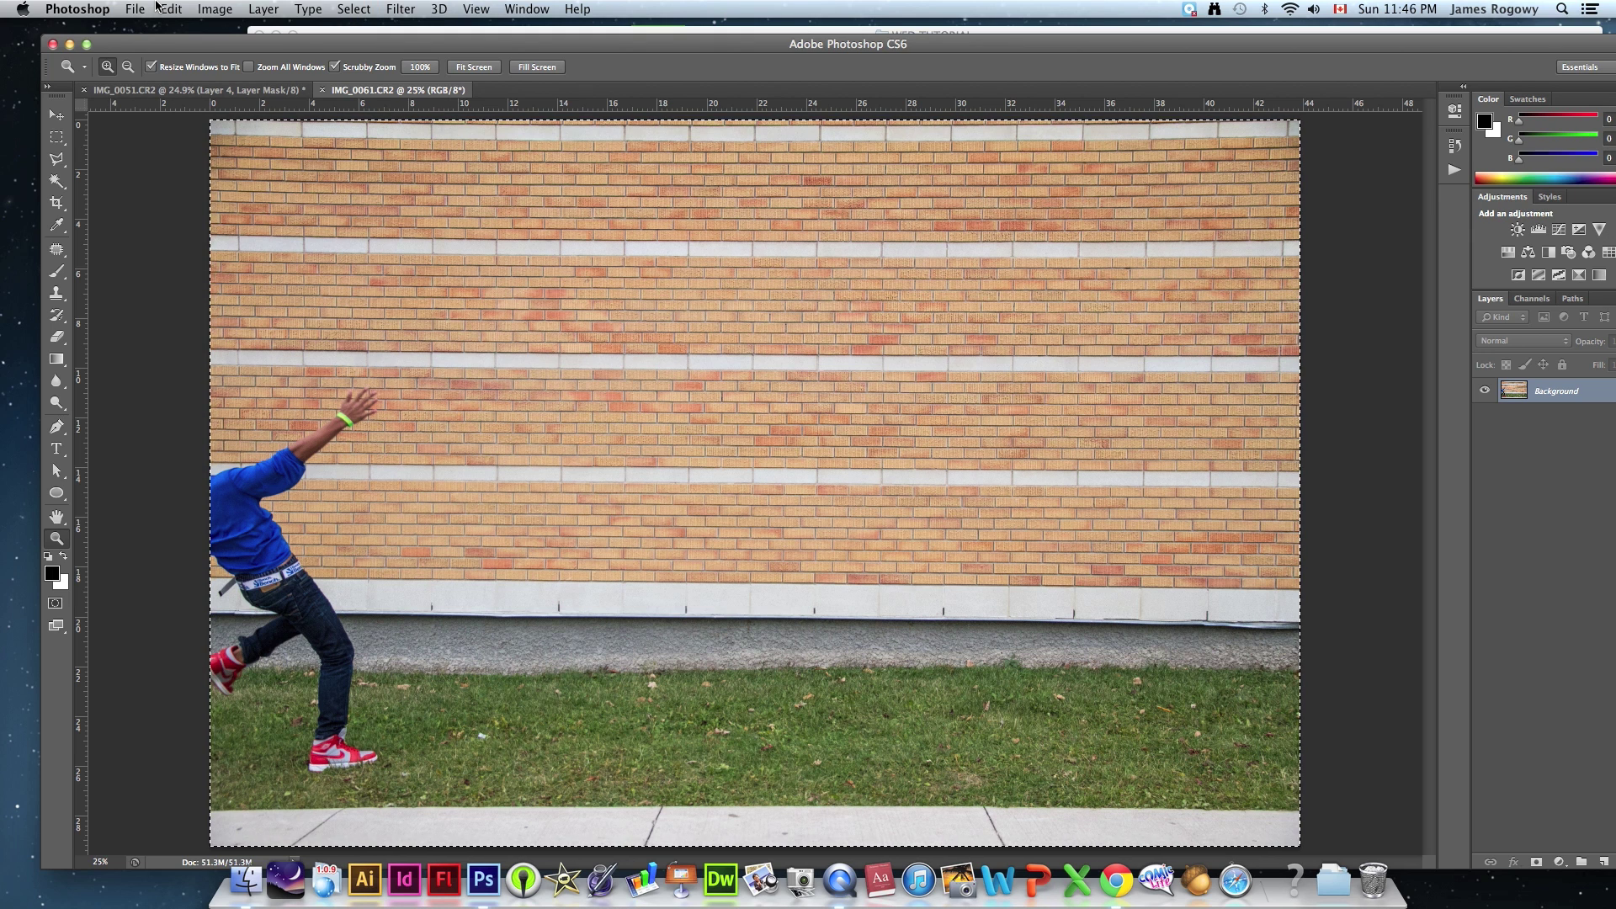
click(189, 90)
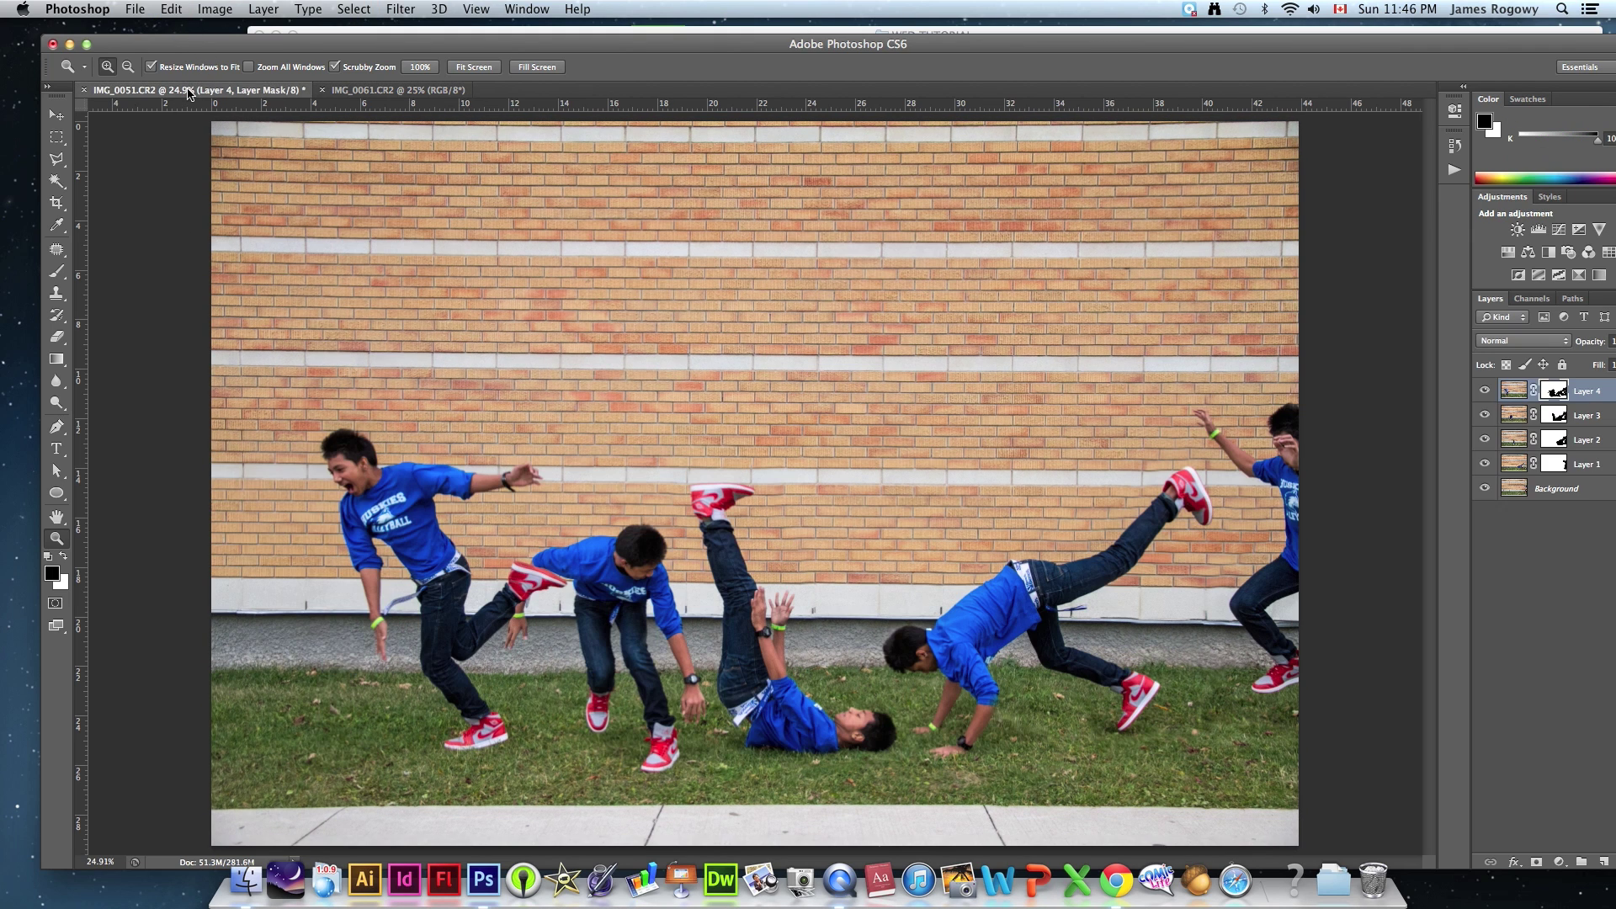
key(super+v)
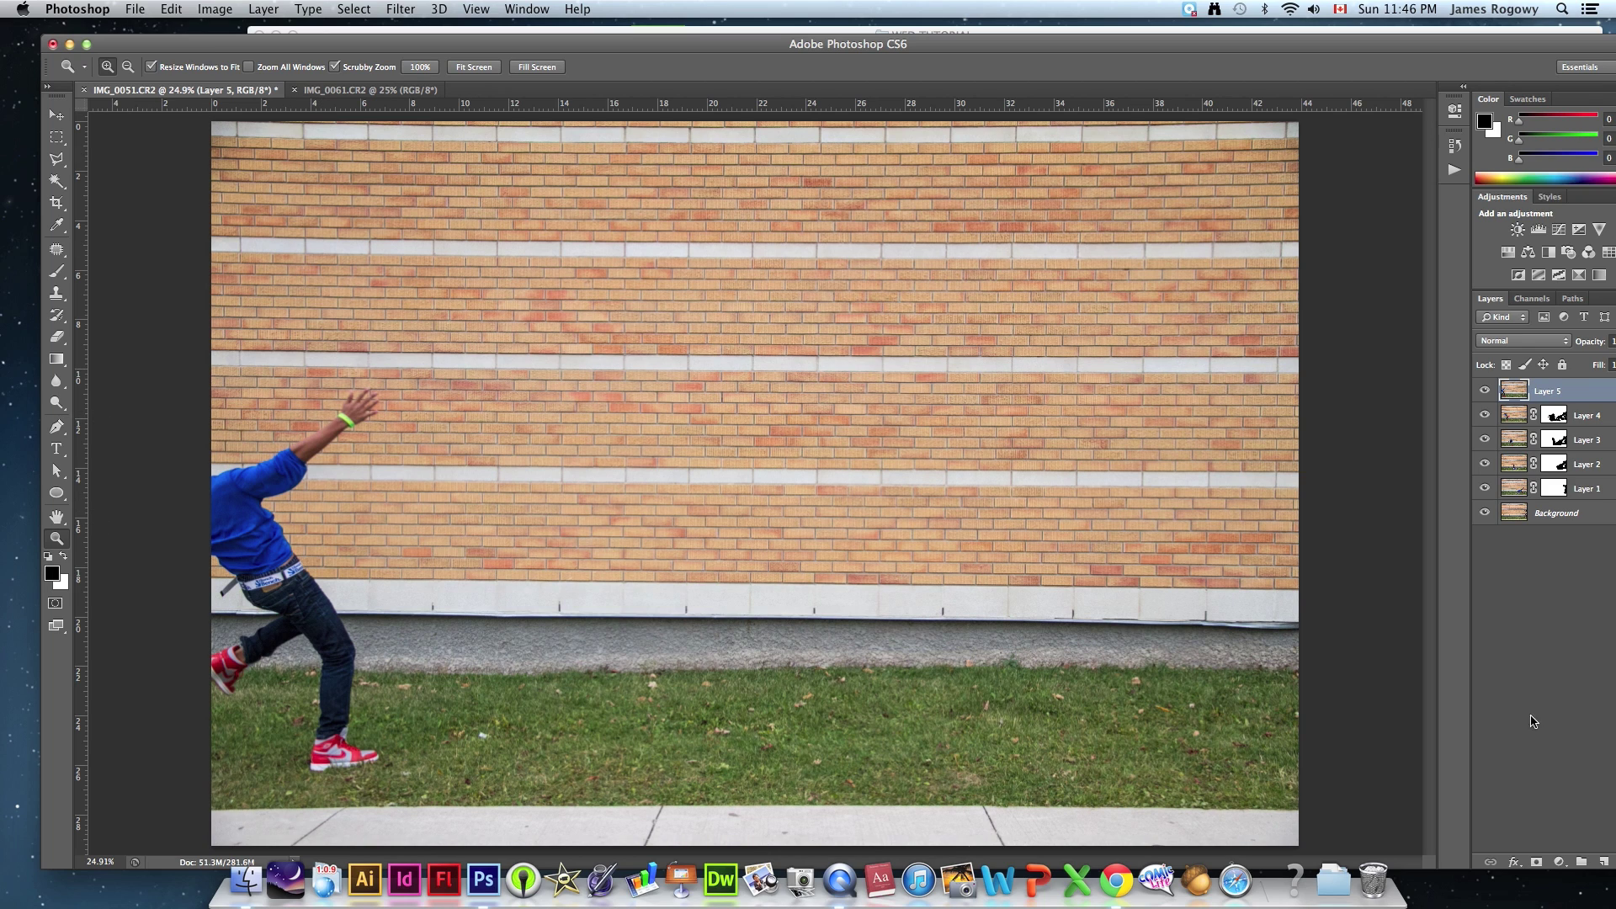
Step: Add a white layer mask to Layer 5 and set a large Brush to 49% hardness
click(1537, 862)
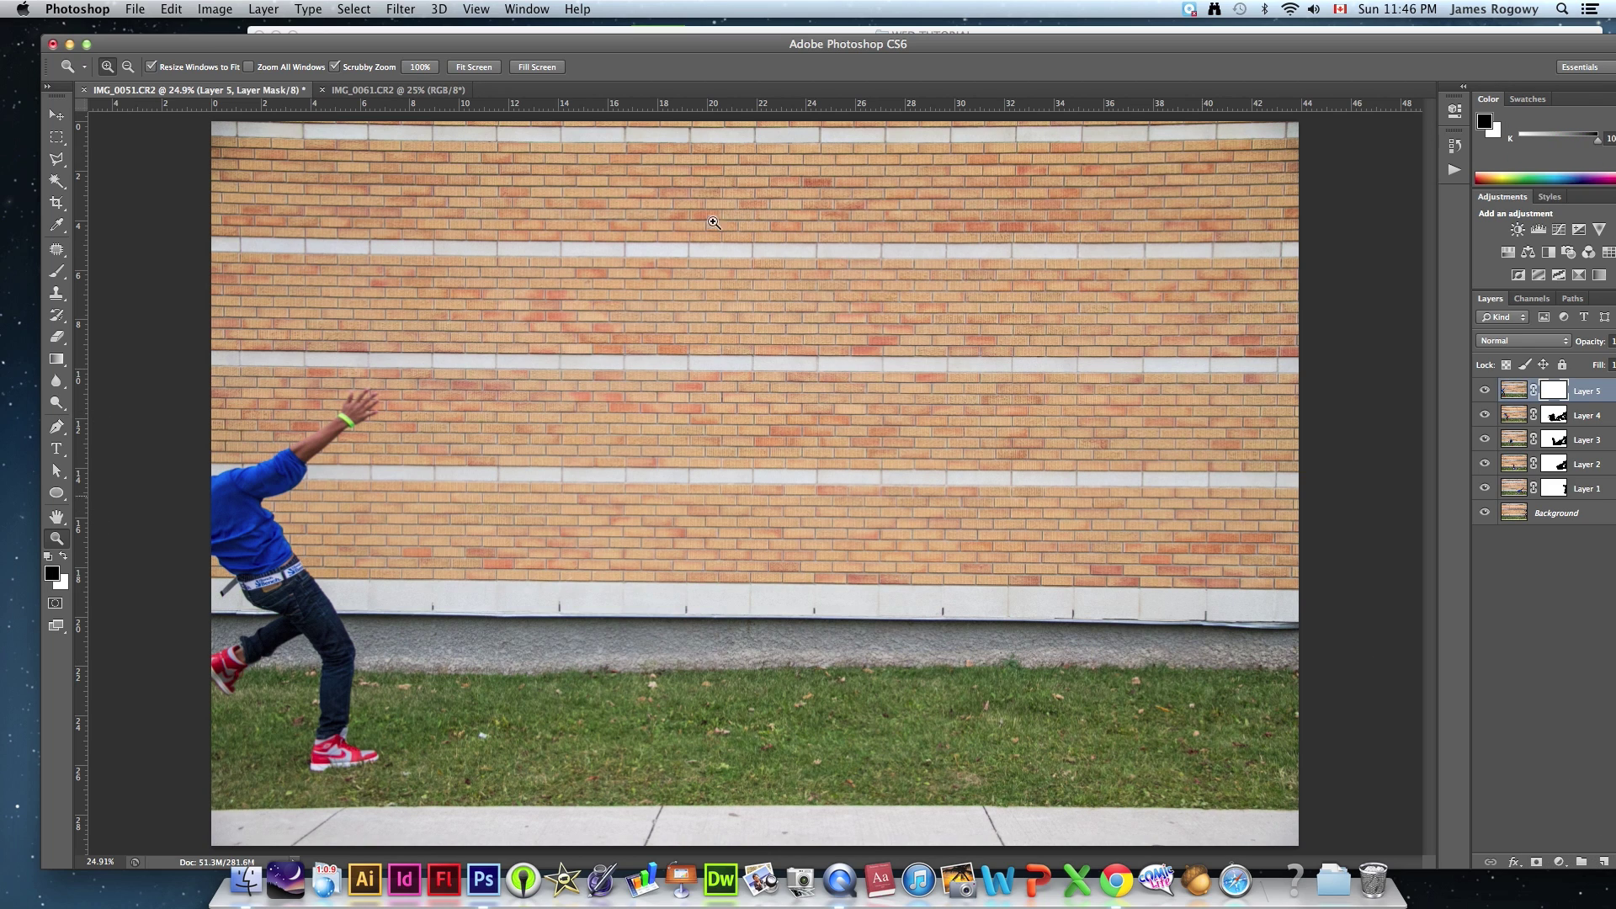
click(57, 271)
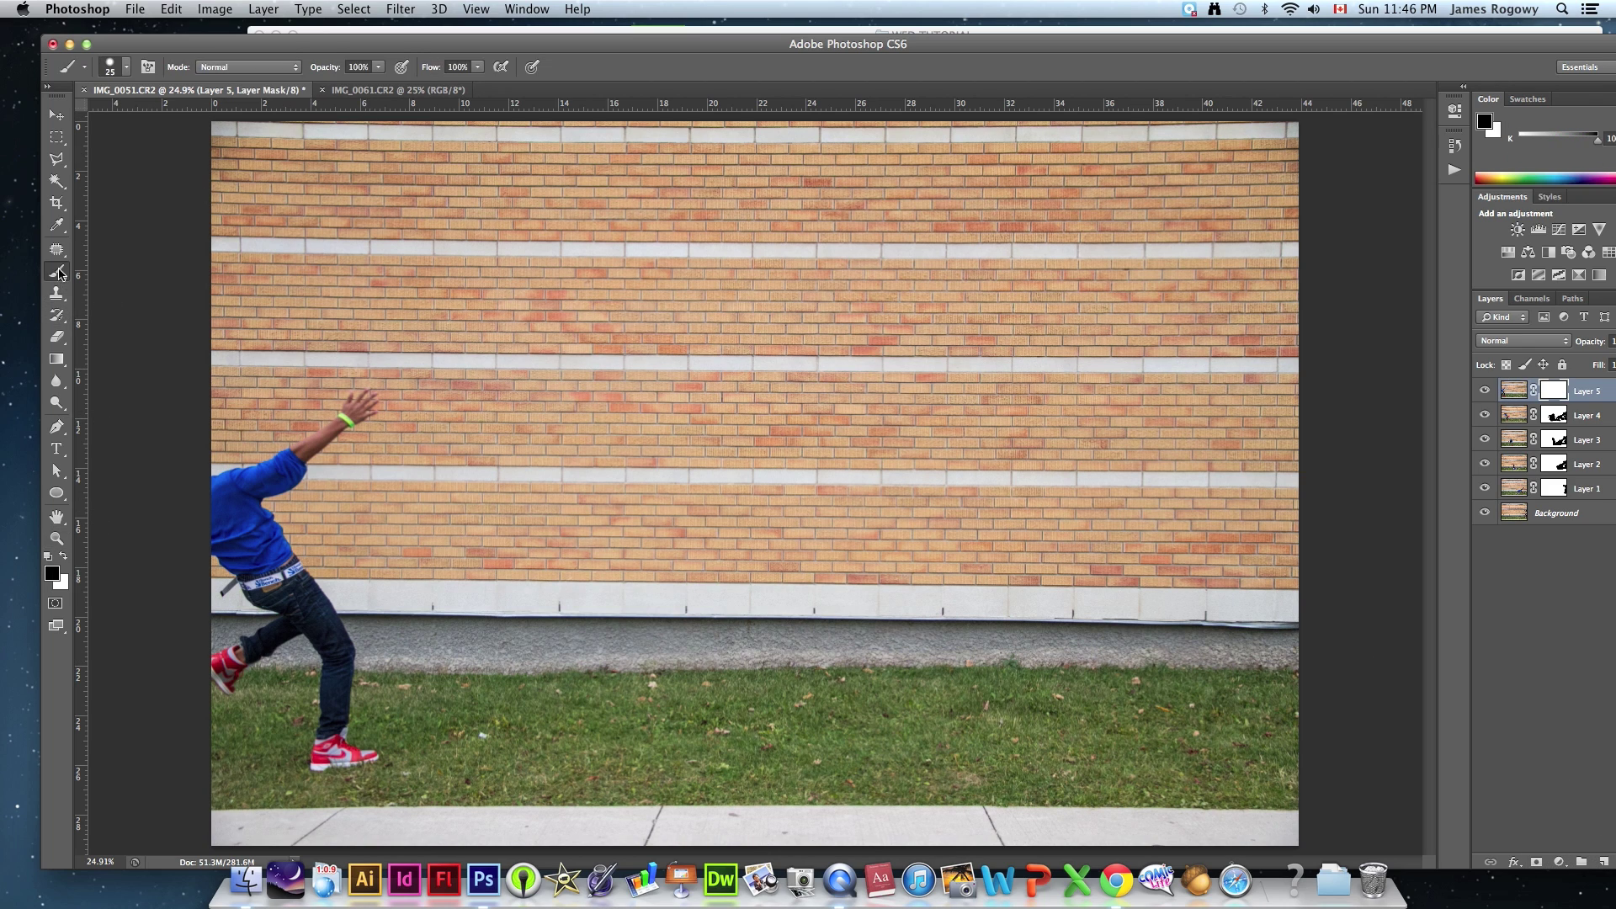
click(109, 67)
drag(154, 161, 145, 160)
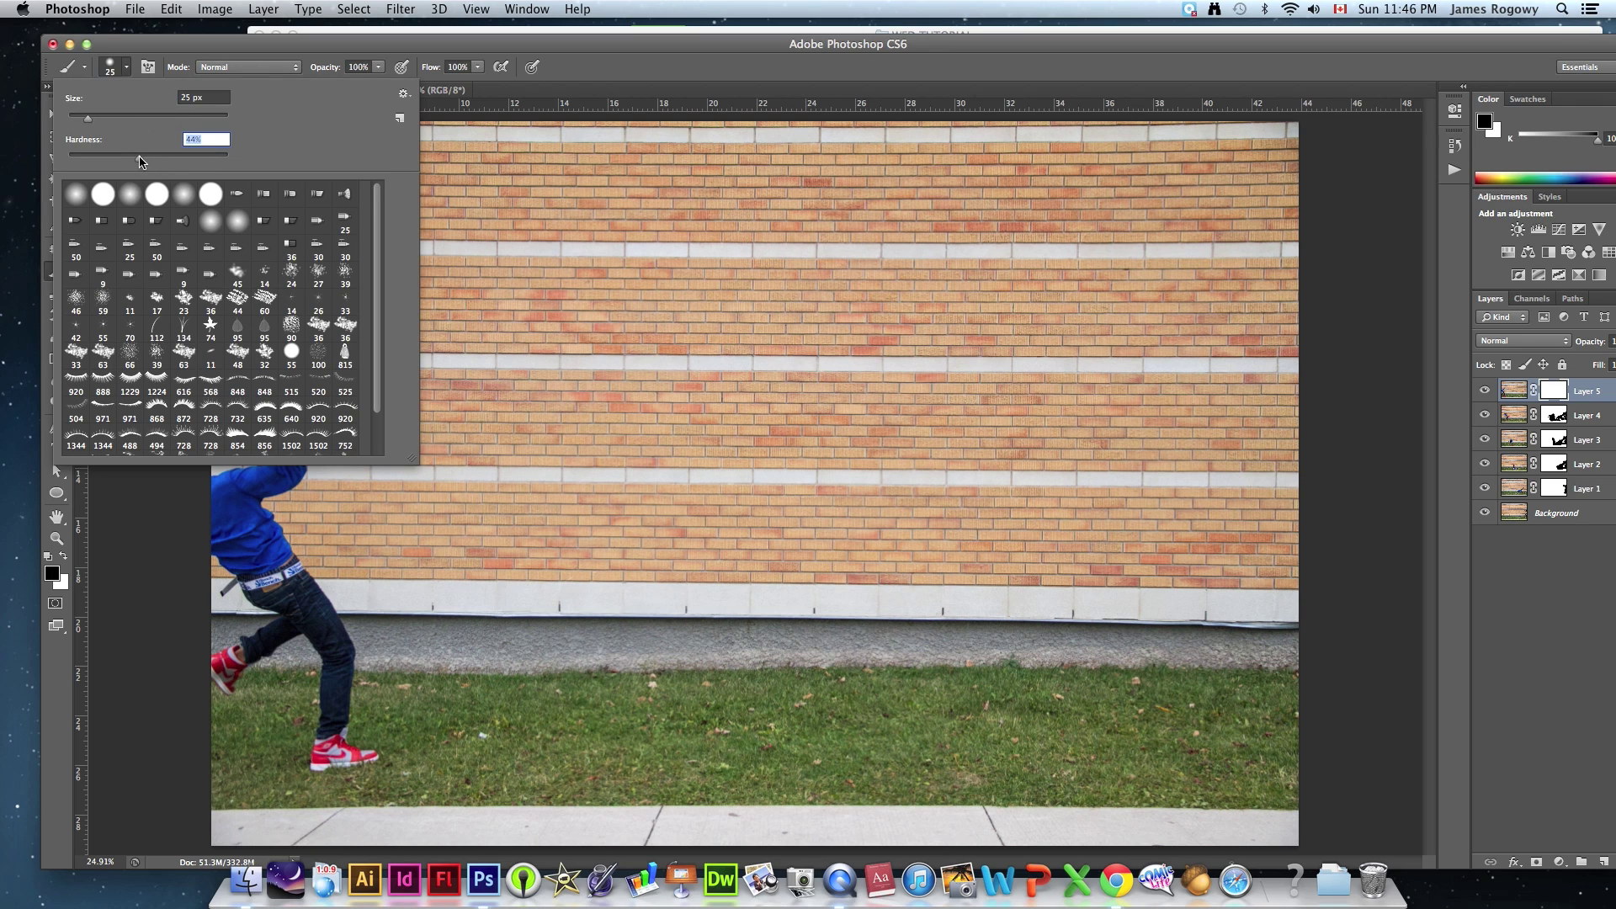
click(111, 67)
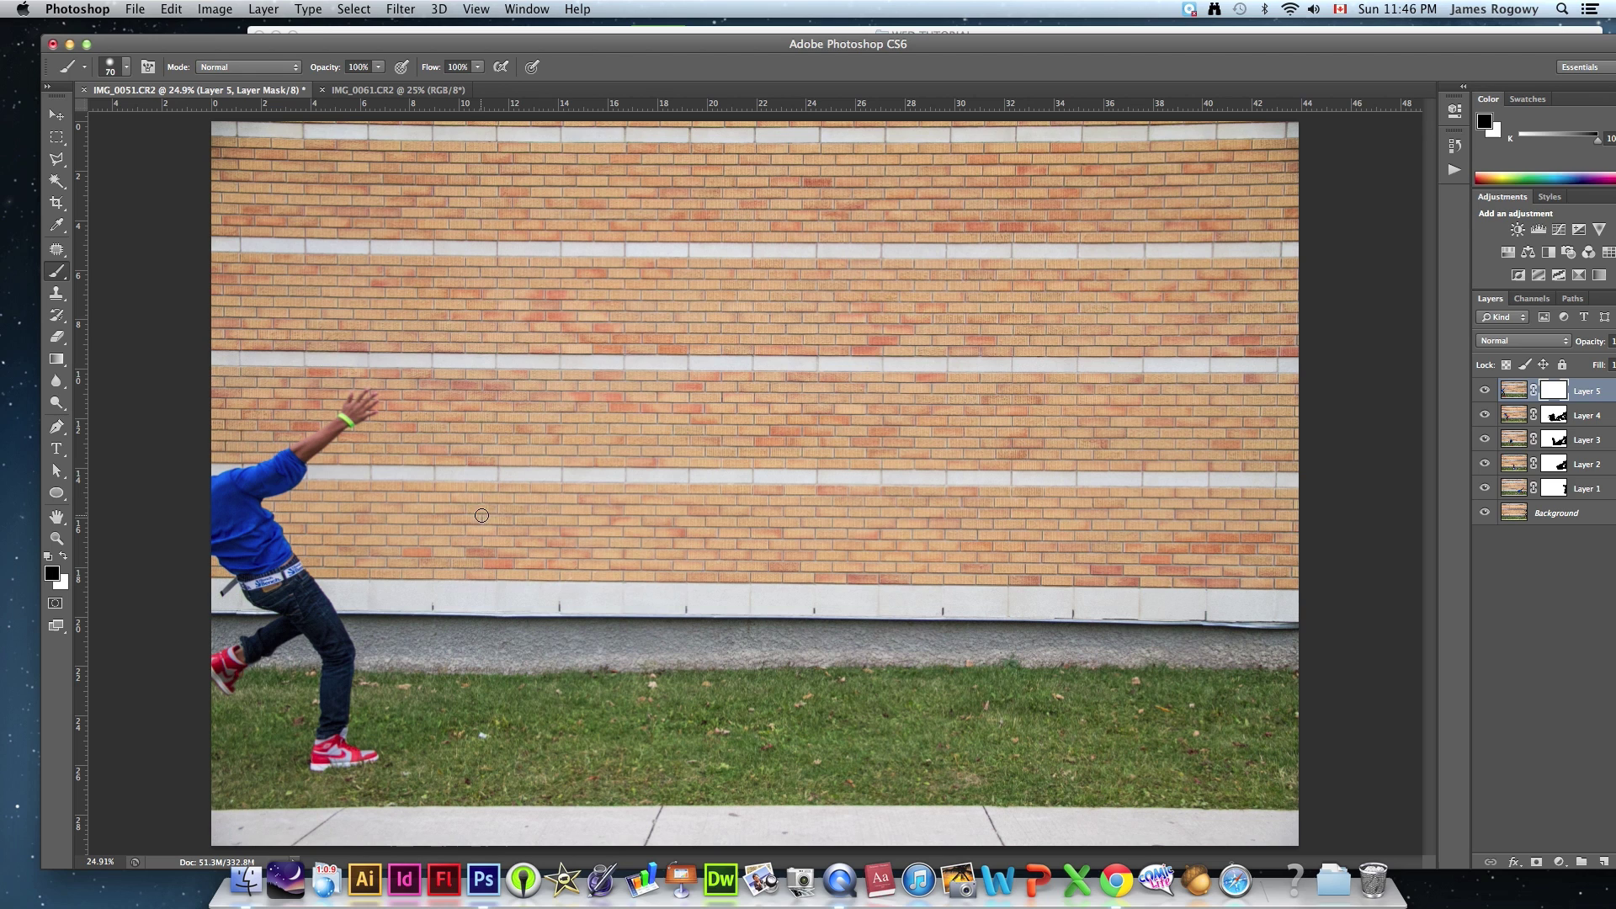
key(bracketright)
key(bracketright)
key(bracketright)
key(bracketright)
key(bracketright)
key(bracketright)
Step: Paint the mask at 250 px to reveal the second, third, bridging and right-edge figures
mouse_move(463, 509)
mouse_down()
mouse_move(407, 485)
mouse_move(459, 519)
mouse_move(535, 494)
mouse_move(423, 517)
mouse_move(440, 558)
mouse_up()
key(bracketleft)
key(bracketleft)
key(bracketleft)
key(bracketleft)
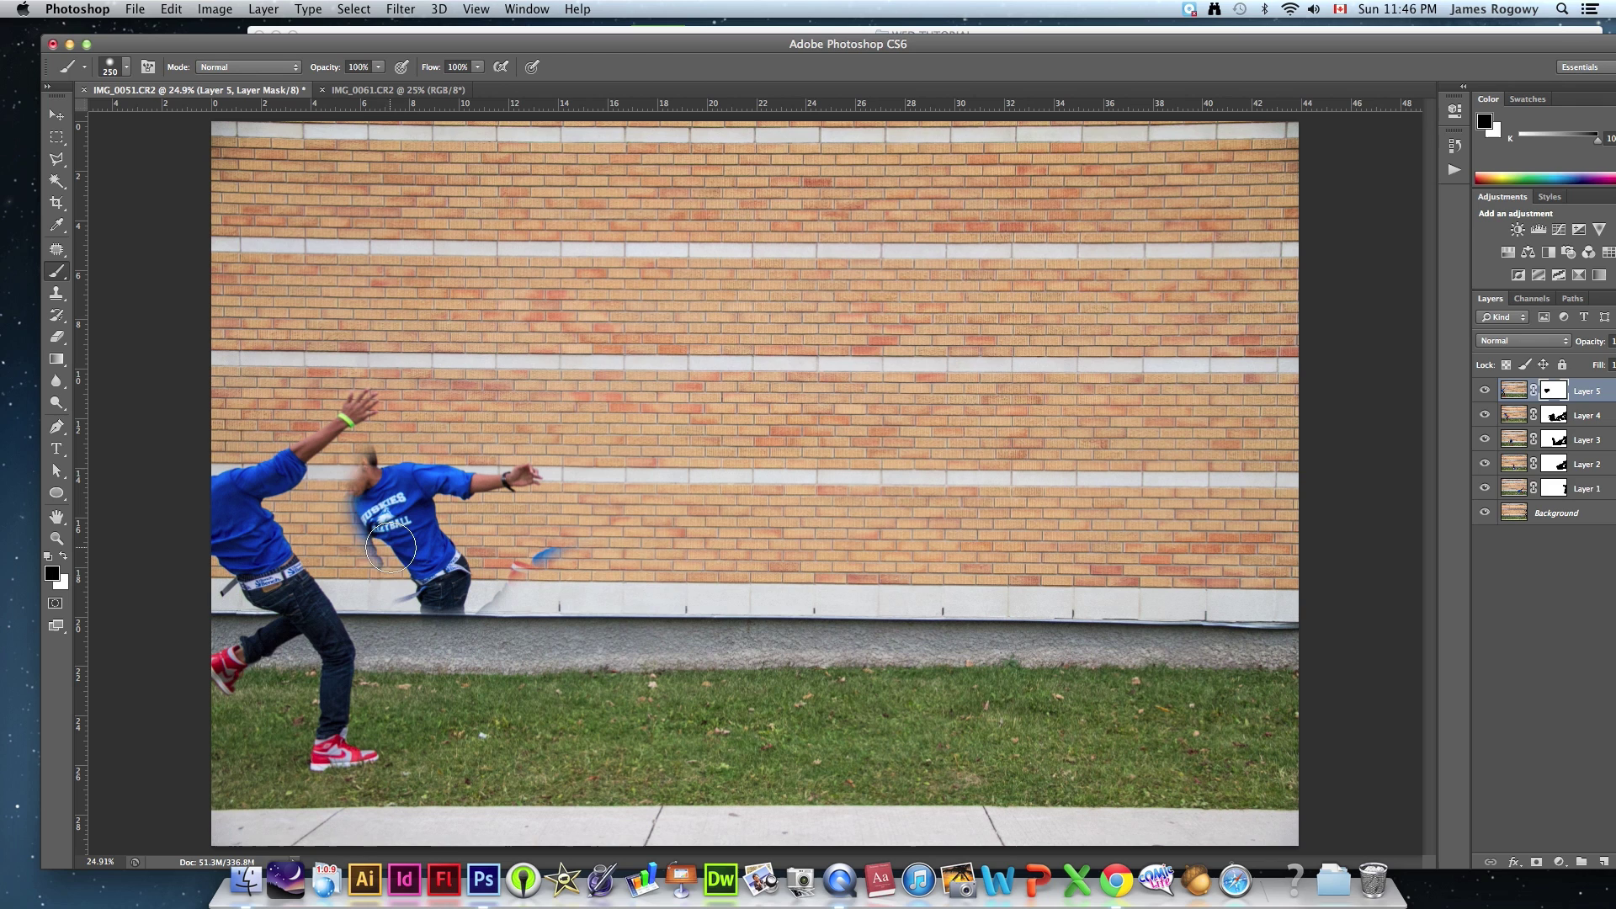
mouse_move(364, 538)
mouse_down()
mouse_move(376, 577)
mouse_move(361, 570)
mouse_move(386, 583)
mouse_move(398, 651)
mouse_move(425, 602)
mouse_move(416, 638)
mouse_move(410, 600)
mouse_move(396, 623)
mouse_move(438, 641)
mouse_move(438, 673)
mouse_move(458, 627)
mouse_move(451, 688)
mouse_move(524, 733)
mouse_move(487, 725)
mouse_move(485, 747)
mouse_move(437, 747)
mouse_move(636, 730)
mouse_move(611, 691)
mouse_move(573, 693)
mouse_move(598, 632)
mouse_move(586, 571)
mouse_move(562, 562)
mouse_move(487, 639)
mouse_move(530, 573)
mouse_up()
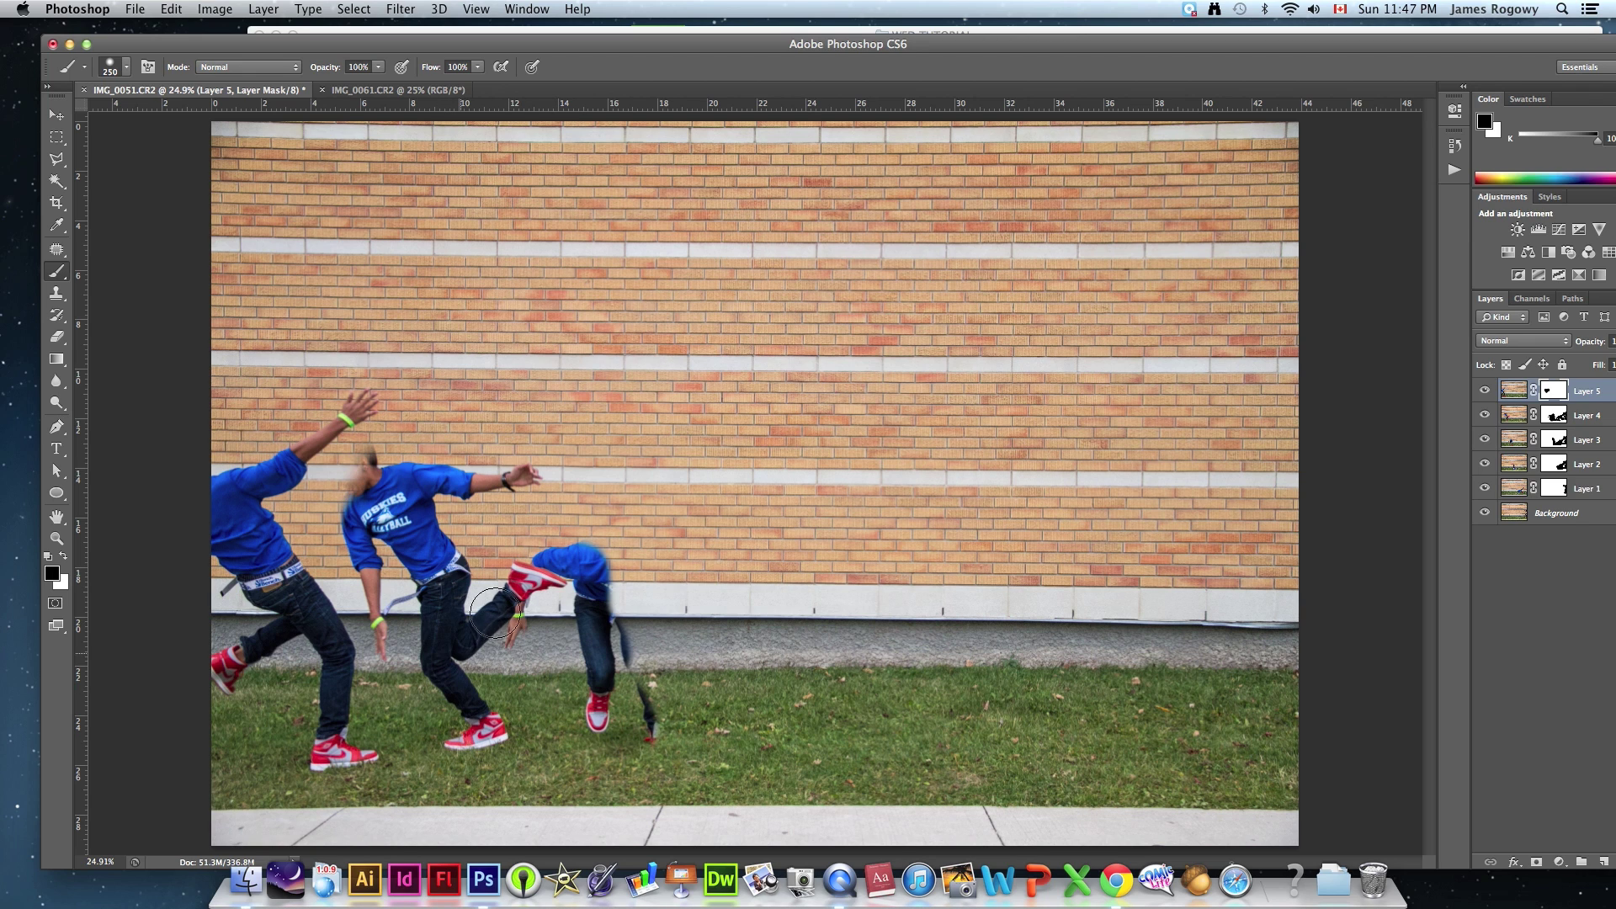
mouse_move(560, 594)
mouse_down()
mouse_move(583, 555)
mouse_move(653, 545)
mouse_move(672, 608)
mouse_move(597, 578)
mouse_move(683, 671)
mouse_move(663, 634)
mouse_move(658, 749)
mouse_move(689, 677)
mouse_move(683, 741)
mouse_move(636, 757)
mouse_move(881, 734)
mouse_move(703, 723)
mouse_move(686, 694)
mouse_move(831, 769)
mouse_move(883, 757)
mouse_move(714, 745)
mouse_move(907, 715)
mouse_move(727, 653)
mouse_move(750, 592)
mouse_move(755, 669)
mouse_move(783, 616)
mouse_move(785, 630)
mouse_move(771, 589)
mouse_move(795, 646)
mouse_move(710, 529)
mouse_move(718, 578)
mouse_move(716, 494)
mouse_move(738, 489)
mouse_move(690, 522)
mouse_up()
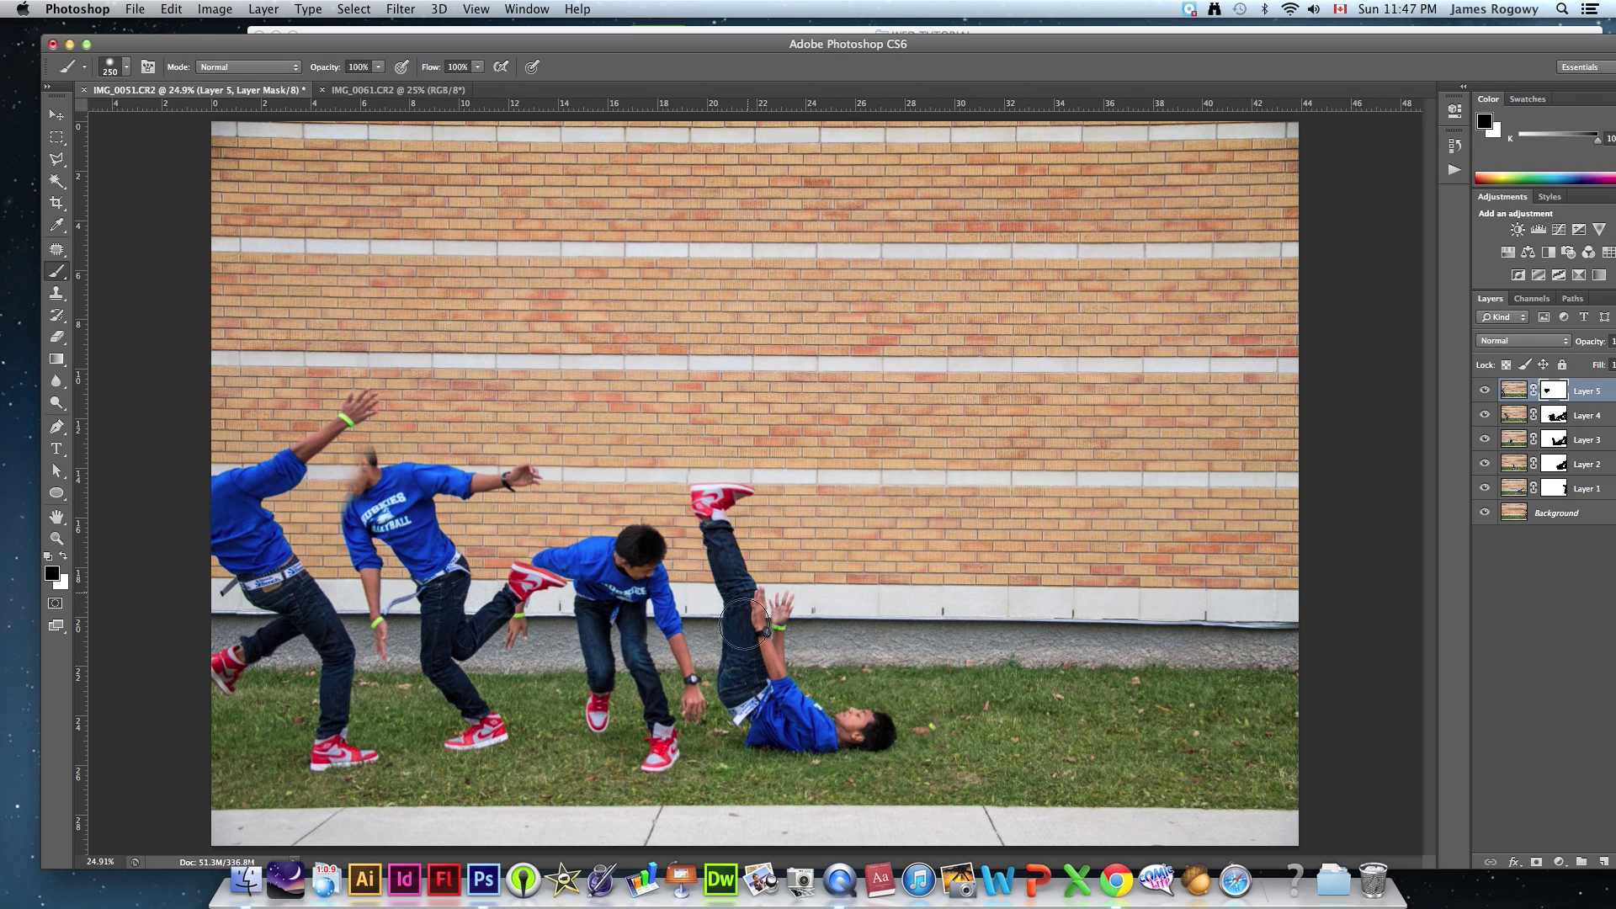
mouse_move(838, 720)
mouse_down()
mouse_move(982, 722)
mouse_move(867, 723)
mouse_move(1035, 692)
mouse_move(911, 736)
mouse_move(973, 747)
mouse_move(906, 752)
mouse_move(923, 734)
mouse_move(970, 735)
mouse_move(942, 747)
mouse_move(988, 678)
mouse_move(934, 642)
mouse_move(955, 605)
mouse_move(889, 651)
mouse_move(927, 673)
mouse_move(855, 676)
mouse_move(1014, 593)
mouse_move(937, 646)
mouse_move(959, 604)
mouse_move(1031, 544)
mouse_move(1078, 574)
mouse_move(996, 628)
mouse_move(1034, 619)
mouse_move(991, 667)
mouse_move(1004, 648)
mouse_move(1061, 658)
mouse_move(1102, 716)
mouse_move(1086, 663)
mouse_move(1137, 670)
mouse_move(1062, 727)
mouse_up()
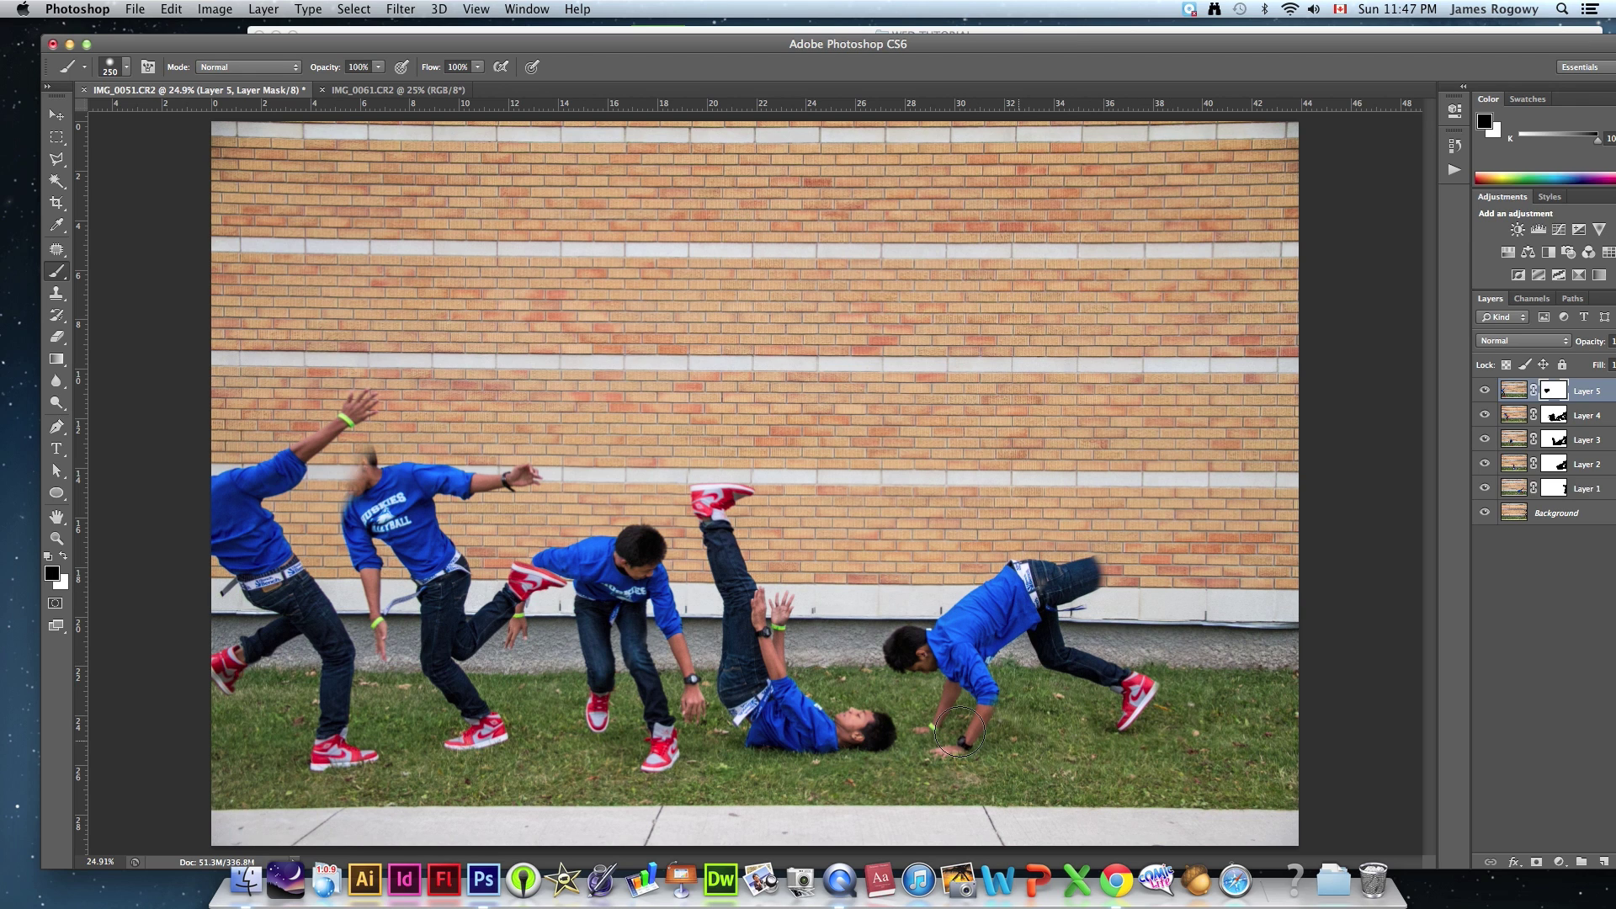
mouse_move(1068, 627)
mouse_down()
mouse_move(1157, 538)
mouse_move(1070, 578)
mouse_move(1199, 505)
mouse_move(1183, 484)
mouse_move(1205, 509)
mouse_up()
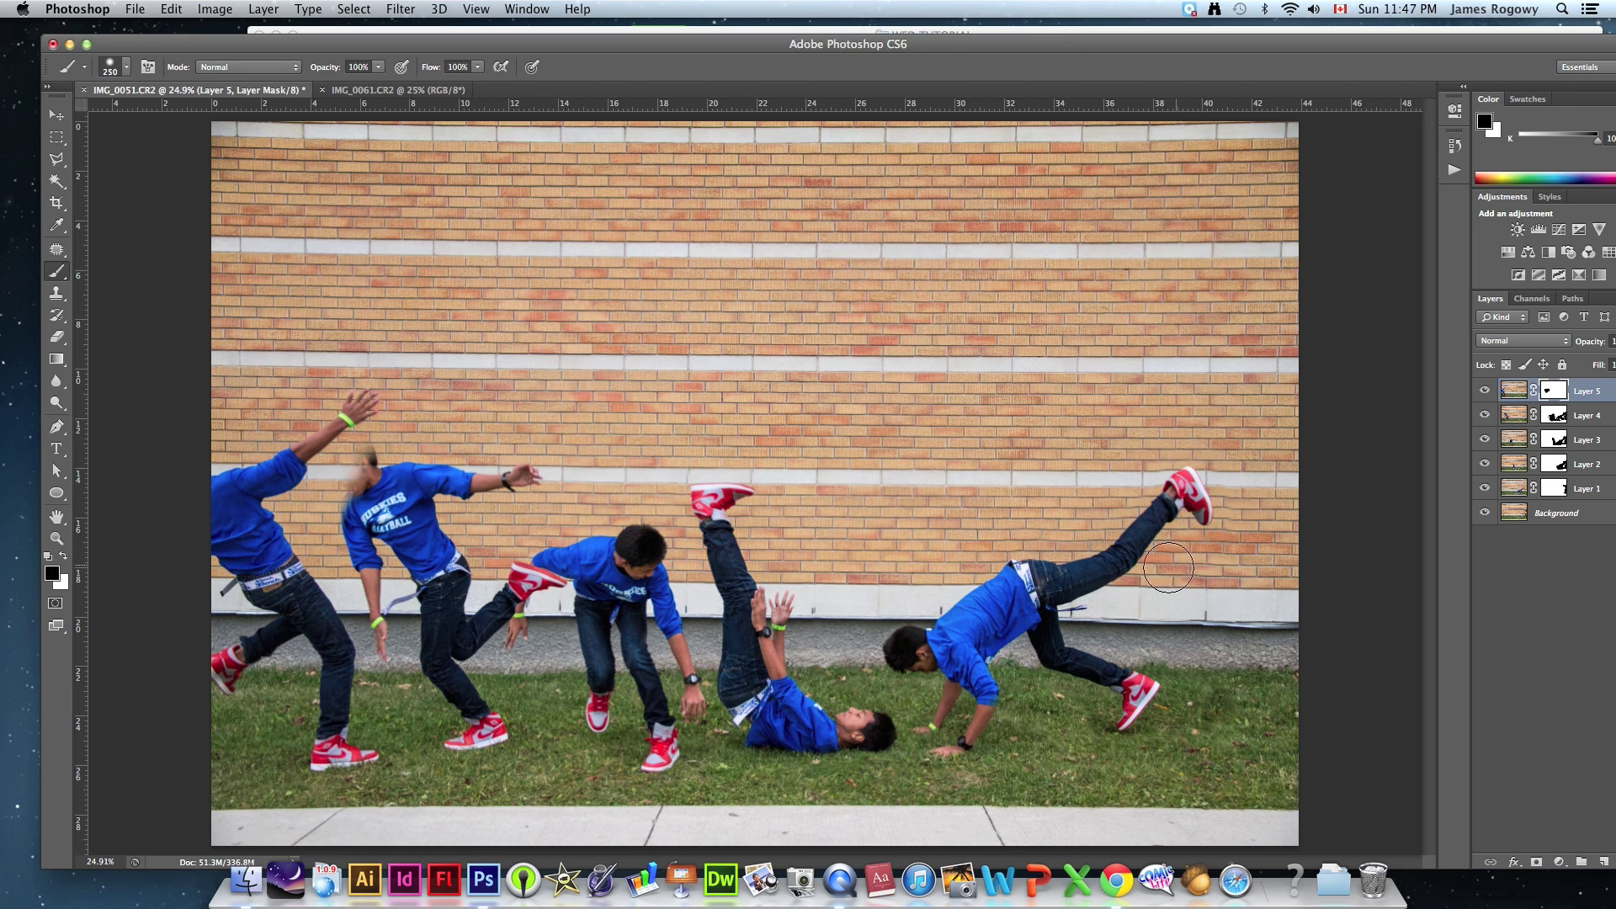
mouse_move(1212, 580)
mouse_down()
mouse_move(1199, 695)
mouse_move(1310, 708)
mouse_move(1208, 734)
mouse_move(1304, 734)
mouse_move(1235, 774)
mouse_move(1310, 733)
mouse_move(1273, 650)
mouse_move(1243, 657)
mouse_move(1302, 635)
mouse_move(1253, 594)
mouse_move(1267, 572)
mouse_move(1315, 577)
mouse_move(1270, 462)
mouse_move(1290, 446)
mouse_move(1272, 414)
mouse_move(1291, 410)
mouse_move(1276, 477)
mouse_move(1239, 477)
mouse_move(1193, 408)
mouse_move(1230, 458)
mouse_move(1278, 441)
mouse_move(1288, 404)
mouse_up()
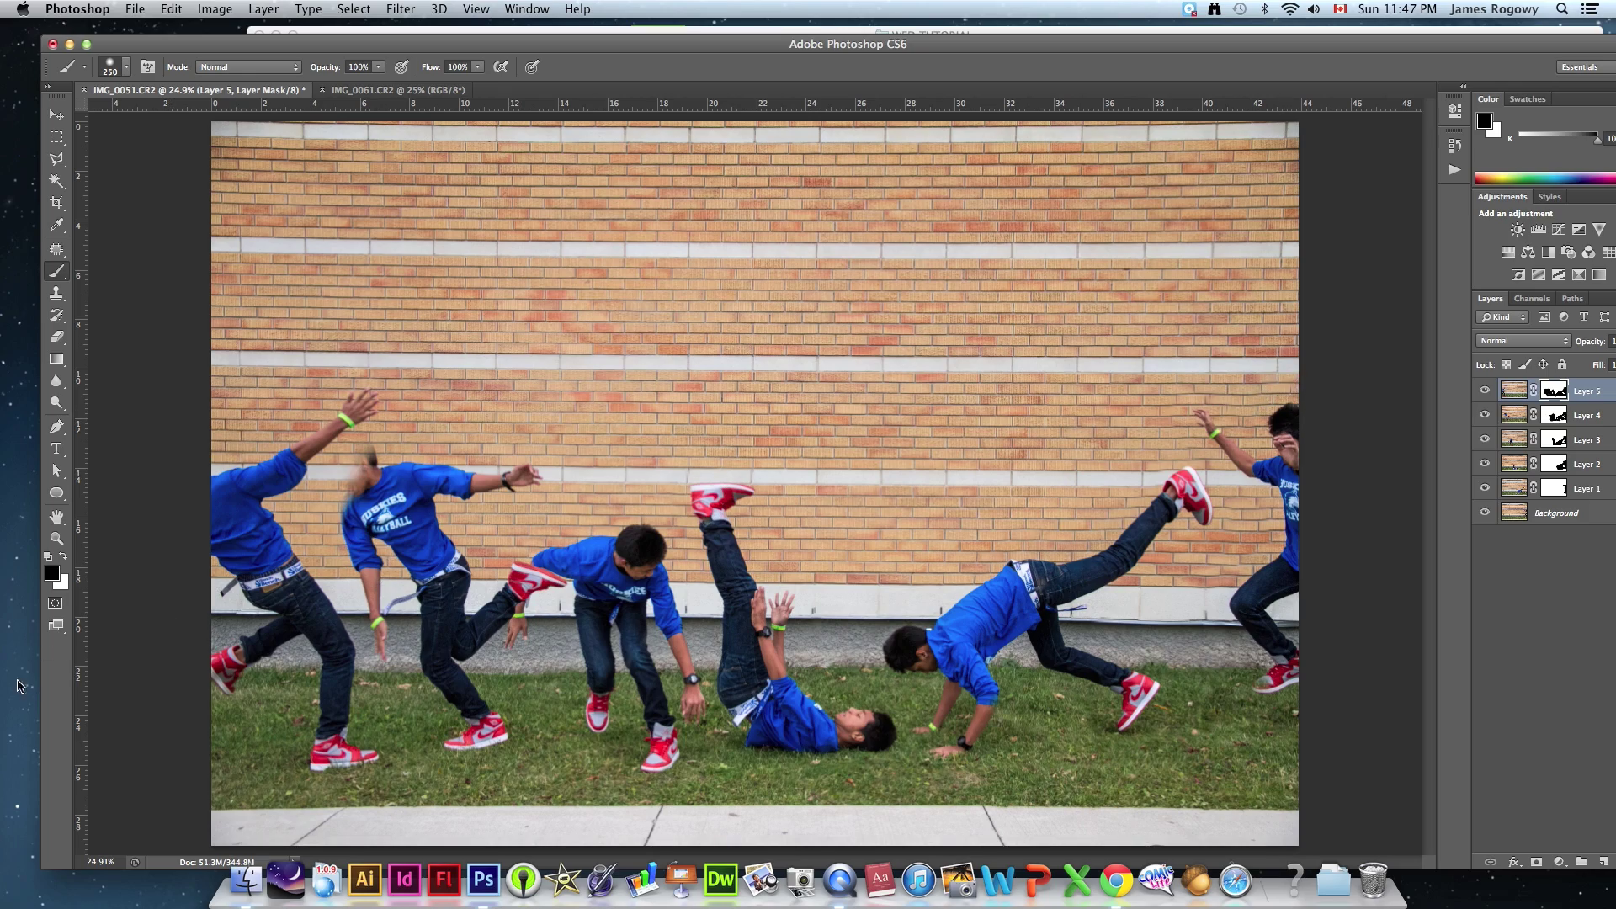
click(57, 539)
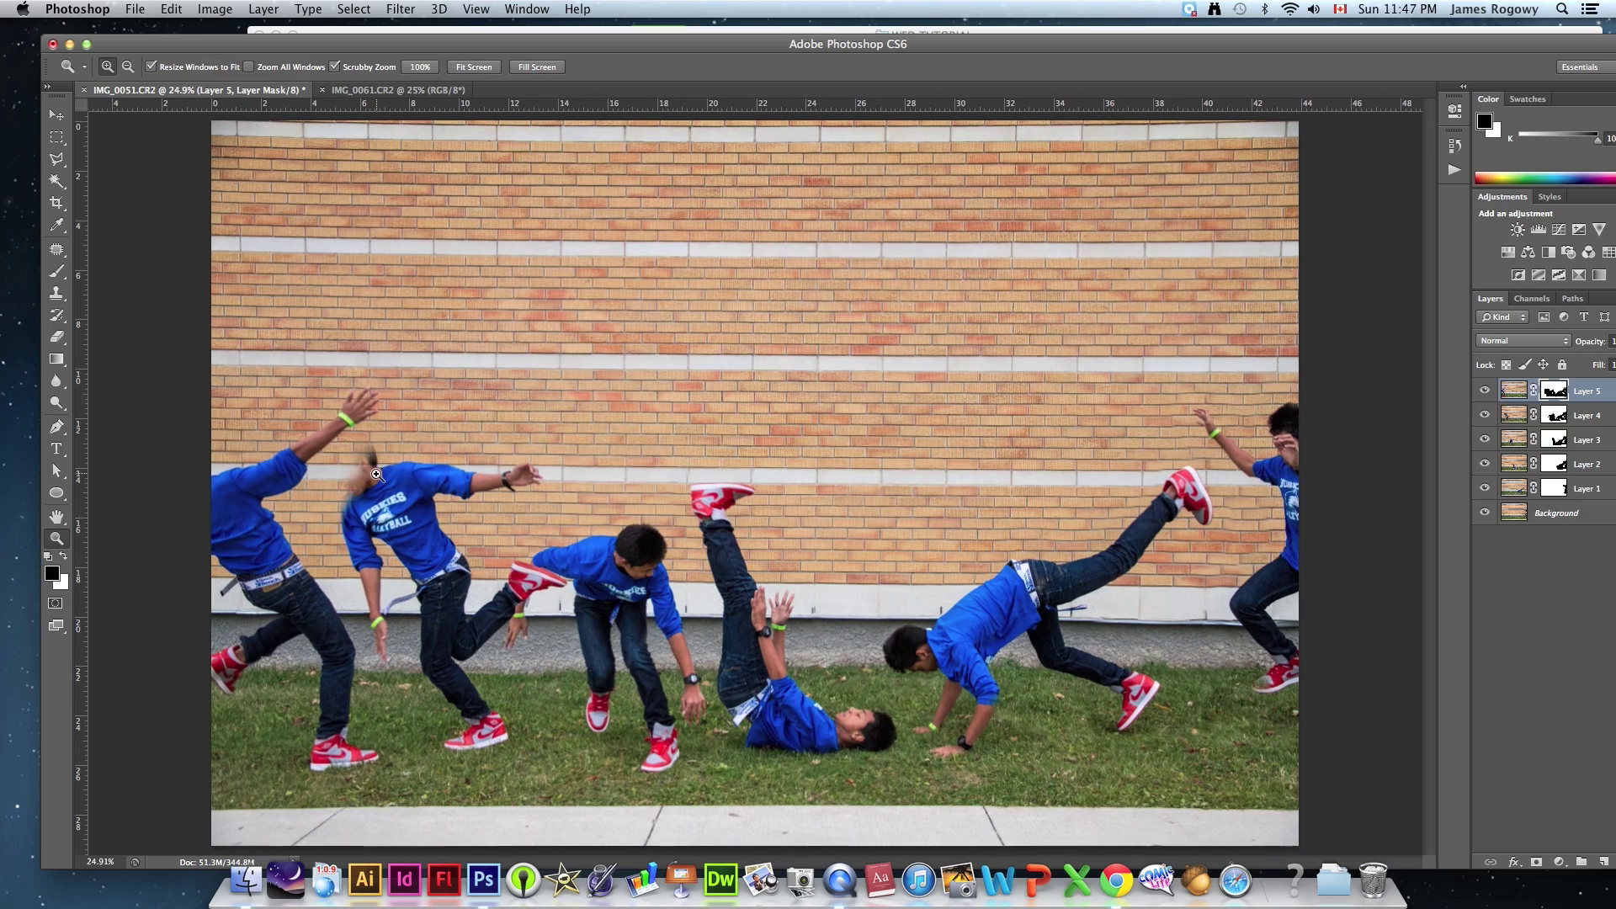
Step: Zoom in on the second figure and paint his clear shouting face into the mask, then fit on screen
click(325, 482)
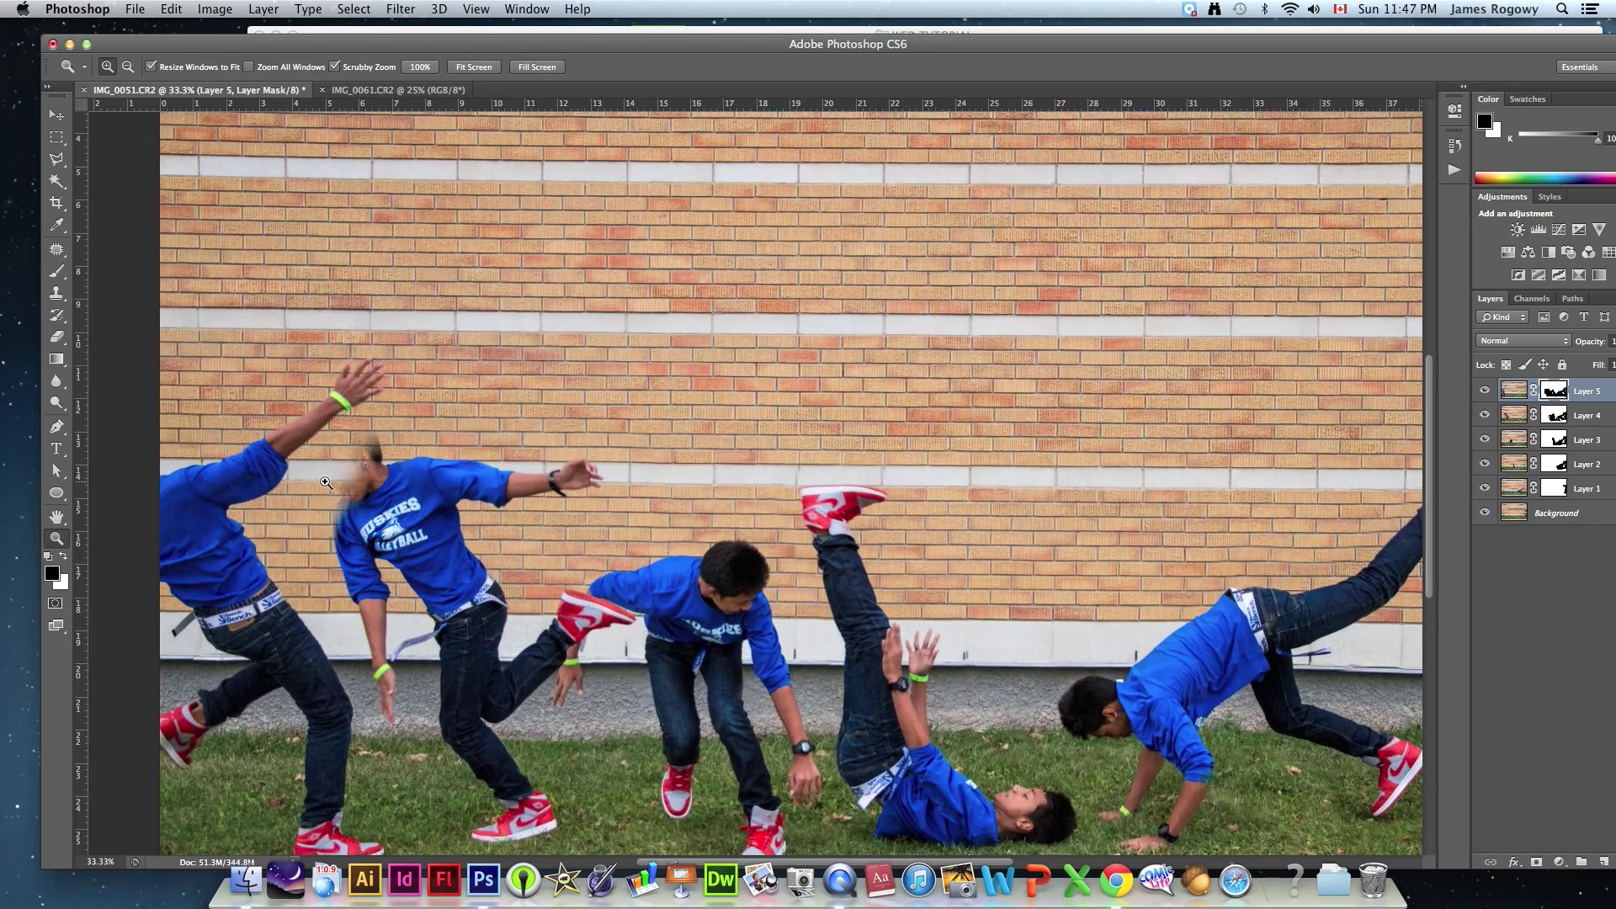
click(326, 482)
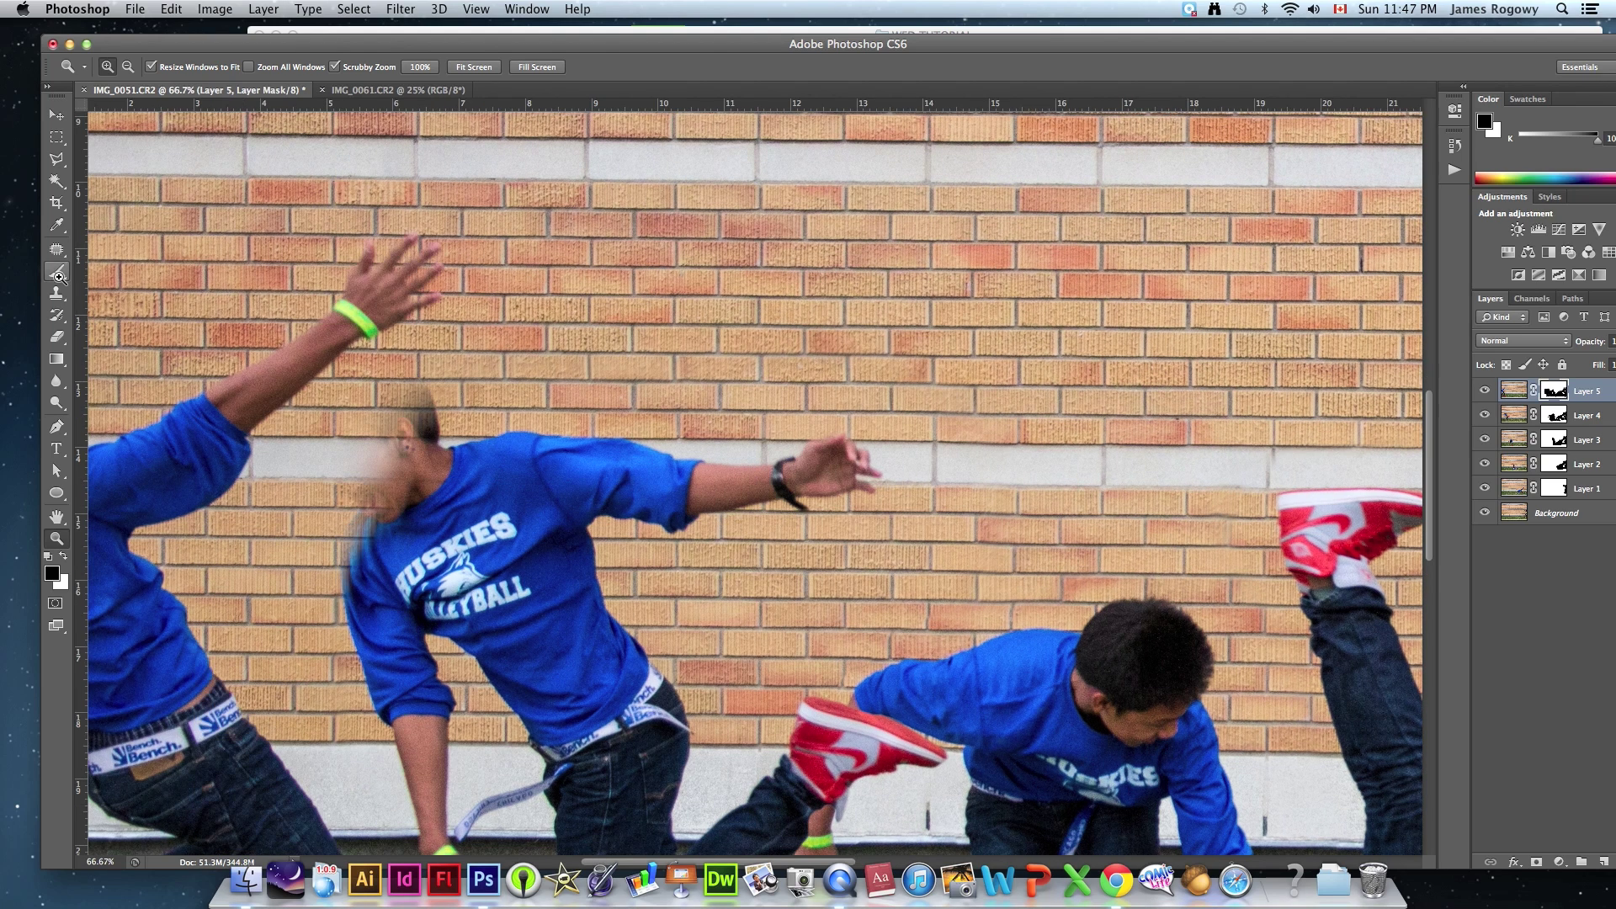
click(57, 272)
key([)
key([)
key([)
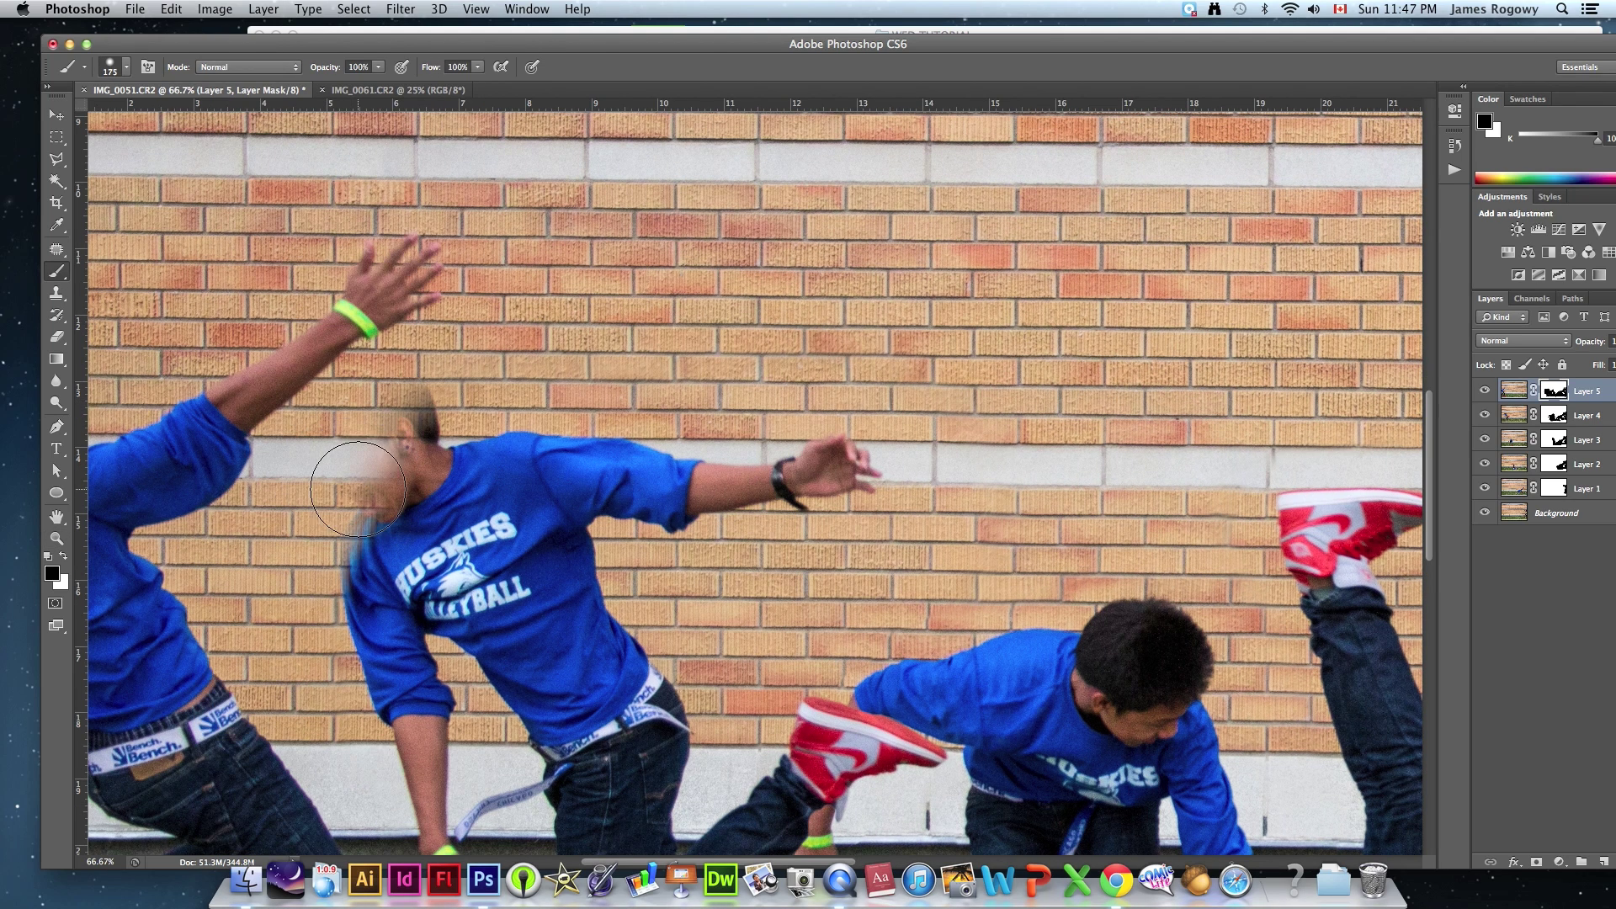
mouse_move(361, 469)
mouse_down()
mouse_move(370, 421)
mouse_move(362, 443)
mouse_move(398, 399)
mouse_move(429, 420)
mouse_move(429, 401)
mouse_move(385, 398)
mouse_move(356, 418)
mouse_move(362, 395)
mouse_move(309, 436)
mouse_move(324, 441)
mouse_move(365, 392)
mouse_move(315, 433)
mouse_move(342, 458)
mouse_move(322, 509)
mouse_move(321, 482)
mouse_move(370, 568)
mouse_move(358, 584)
mouse_move(430, 751)
mouse_move(453, 439)
mouse_up()
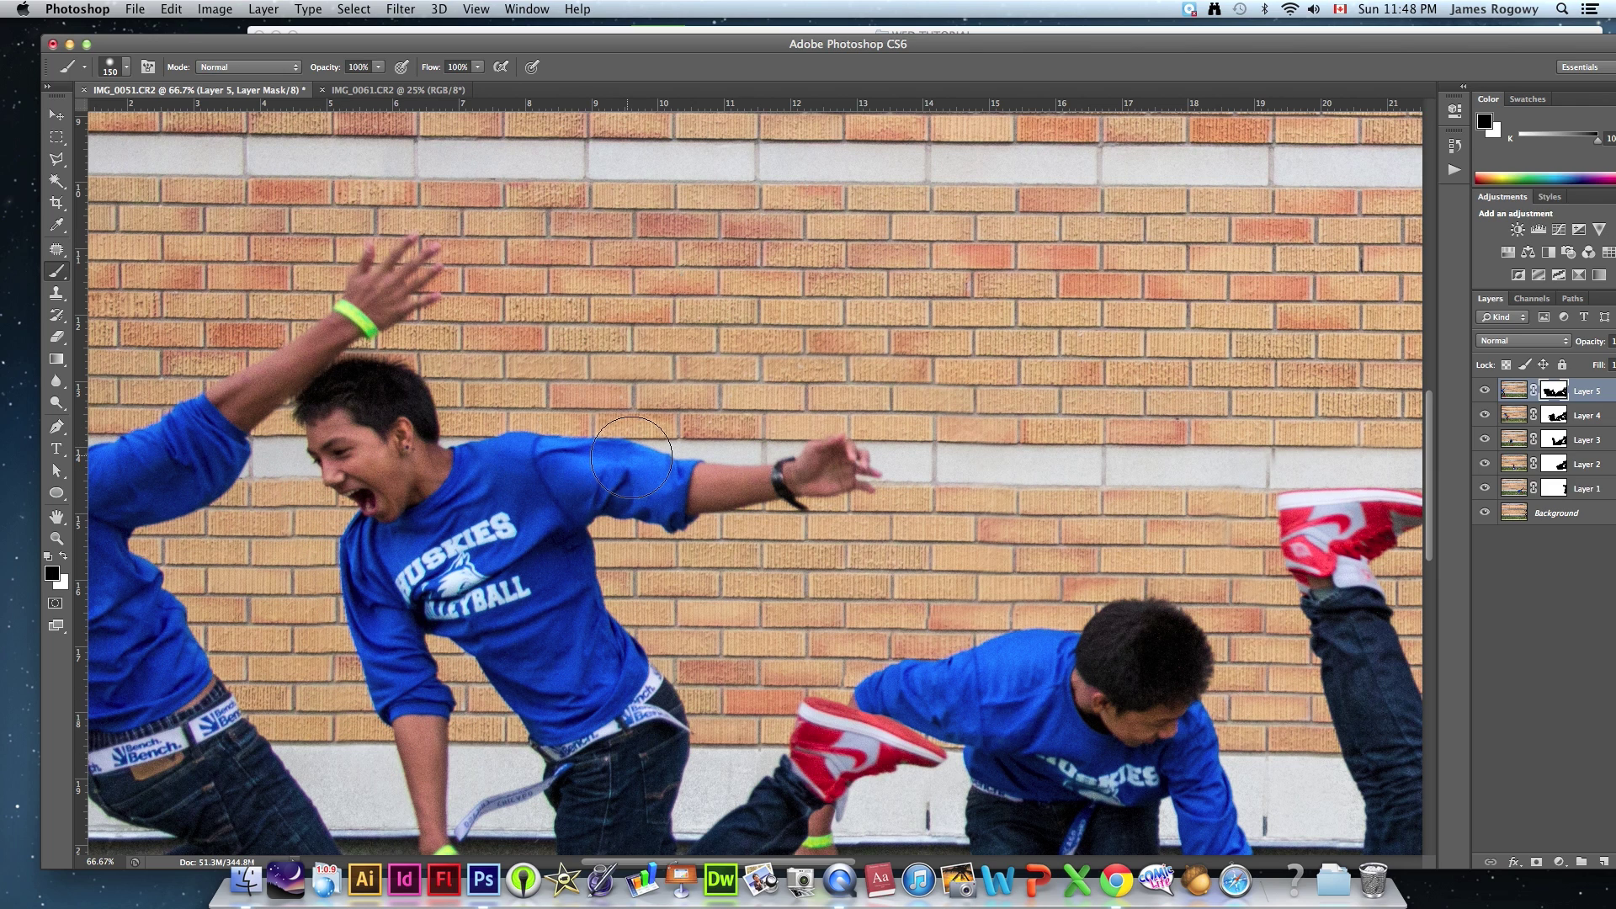
key(super+0)
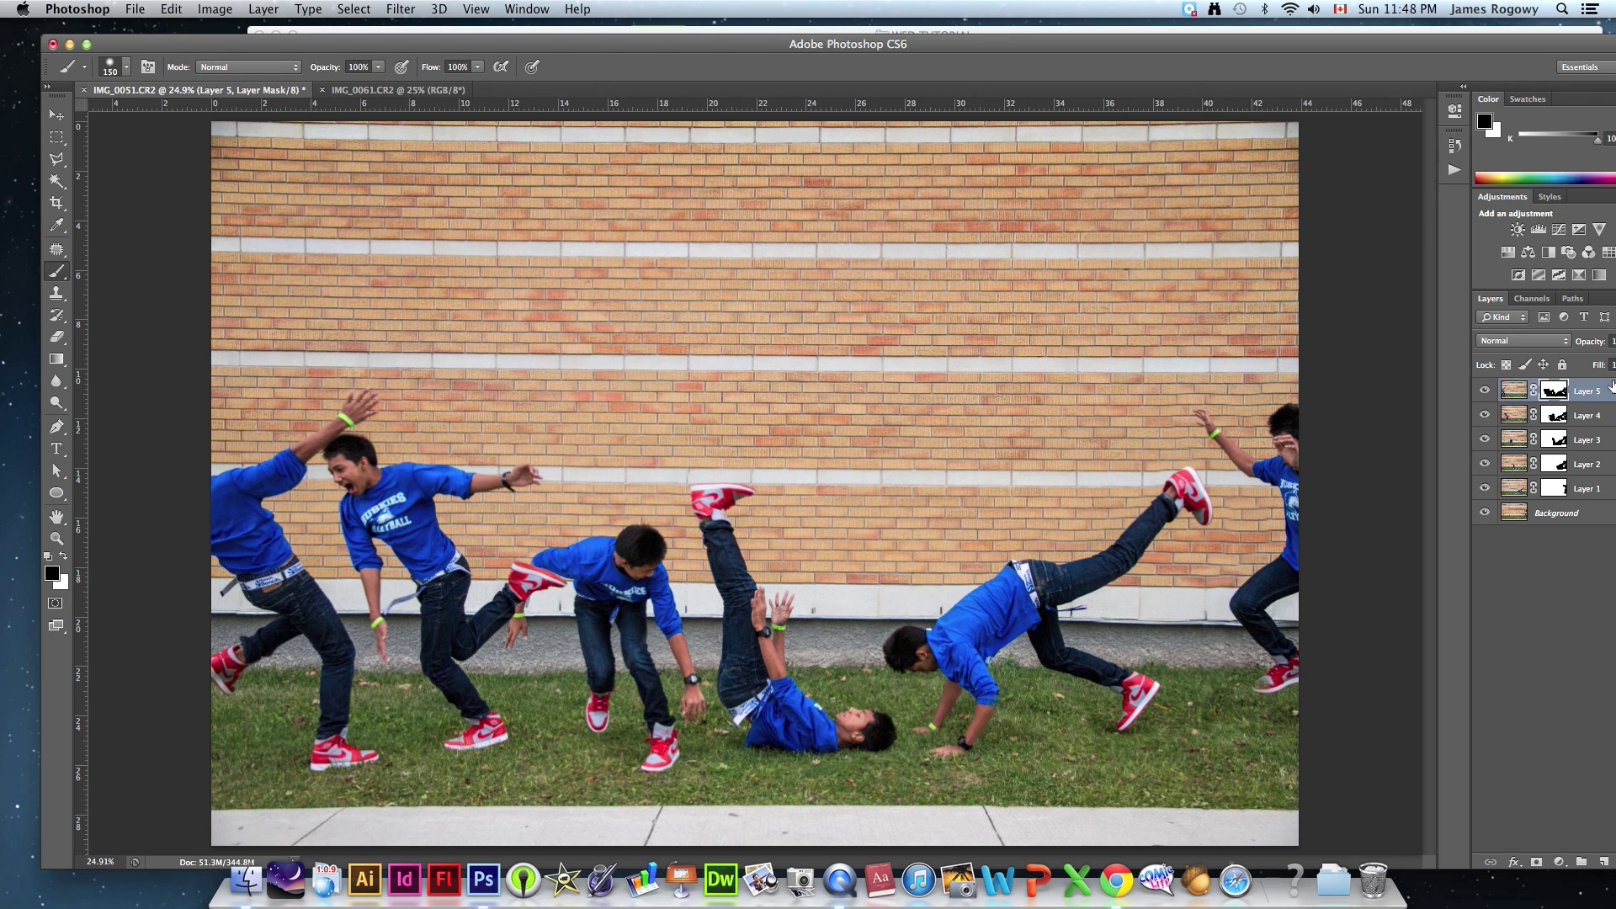
Step: Maximize the window and flatten the composite into a single Background layer
double_click(1090, 43)
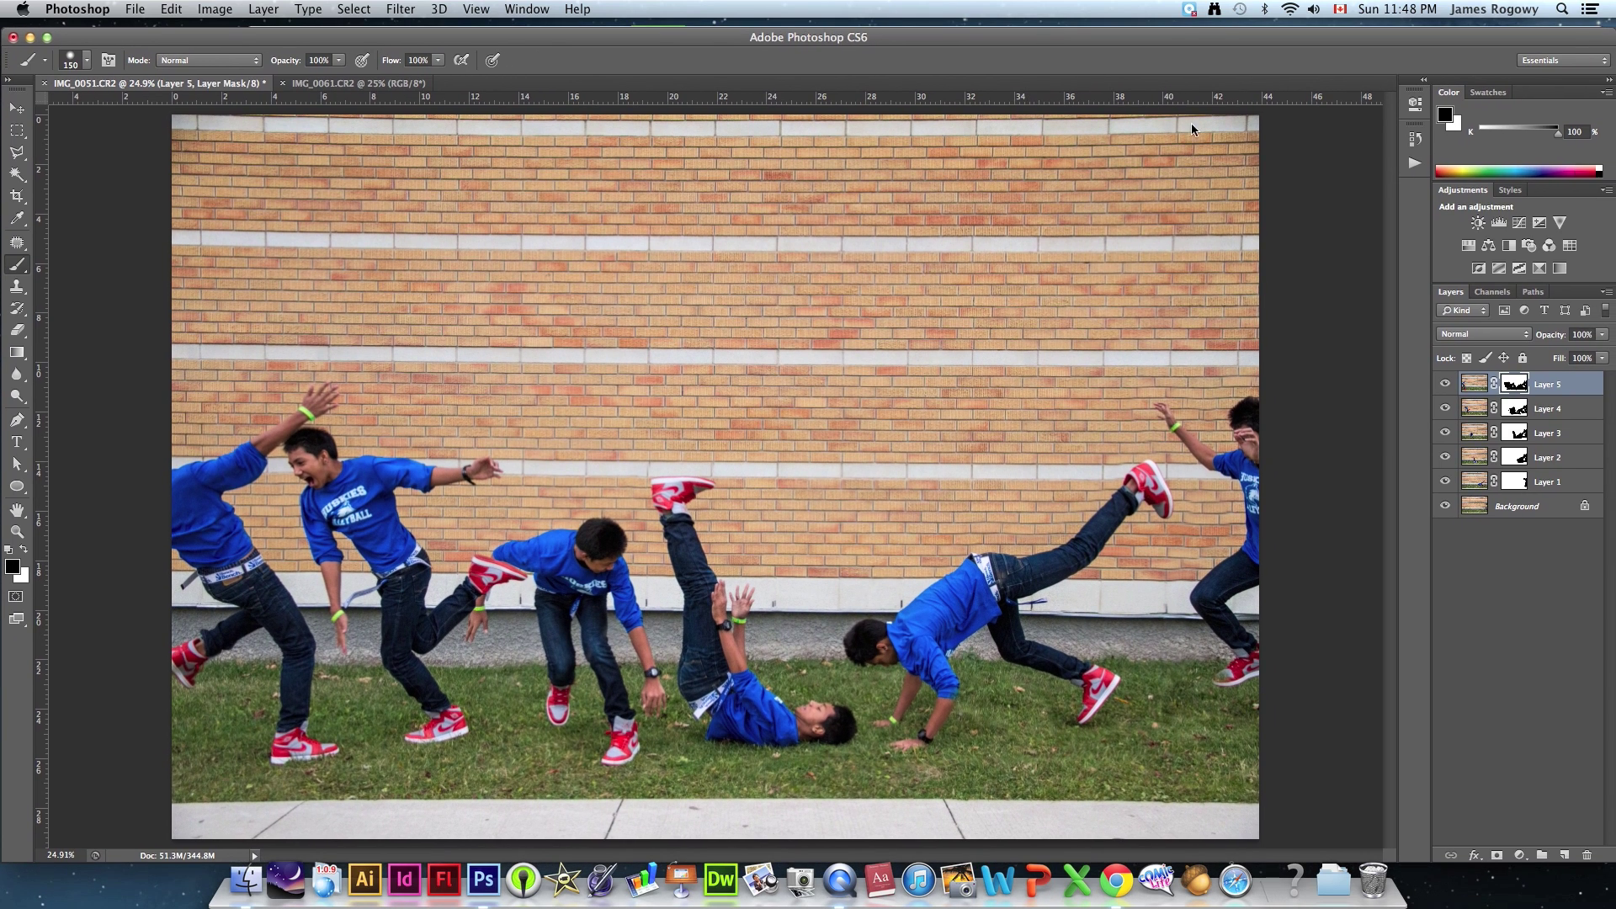
click(1607, 293)
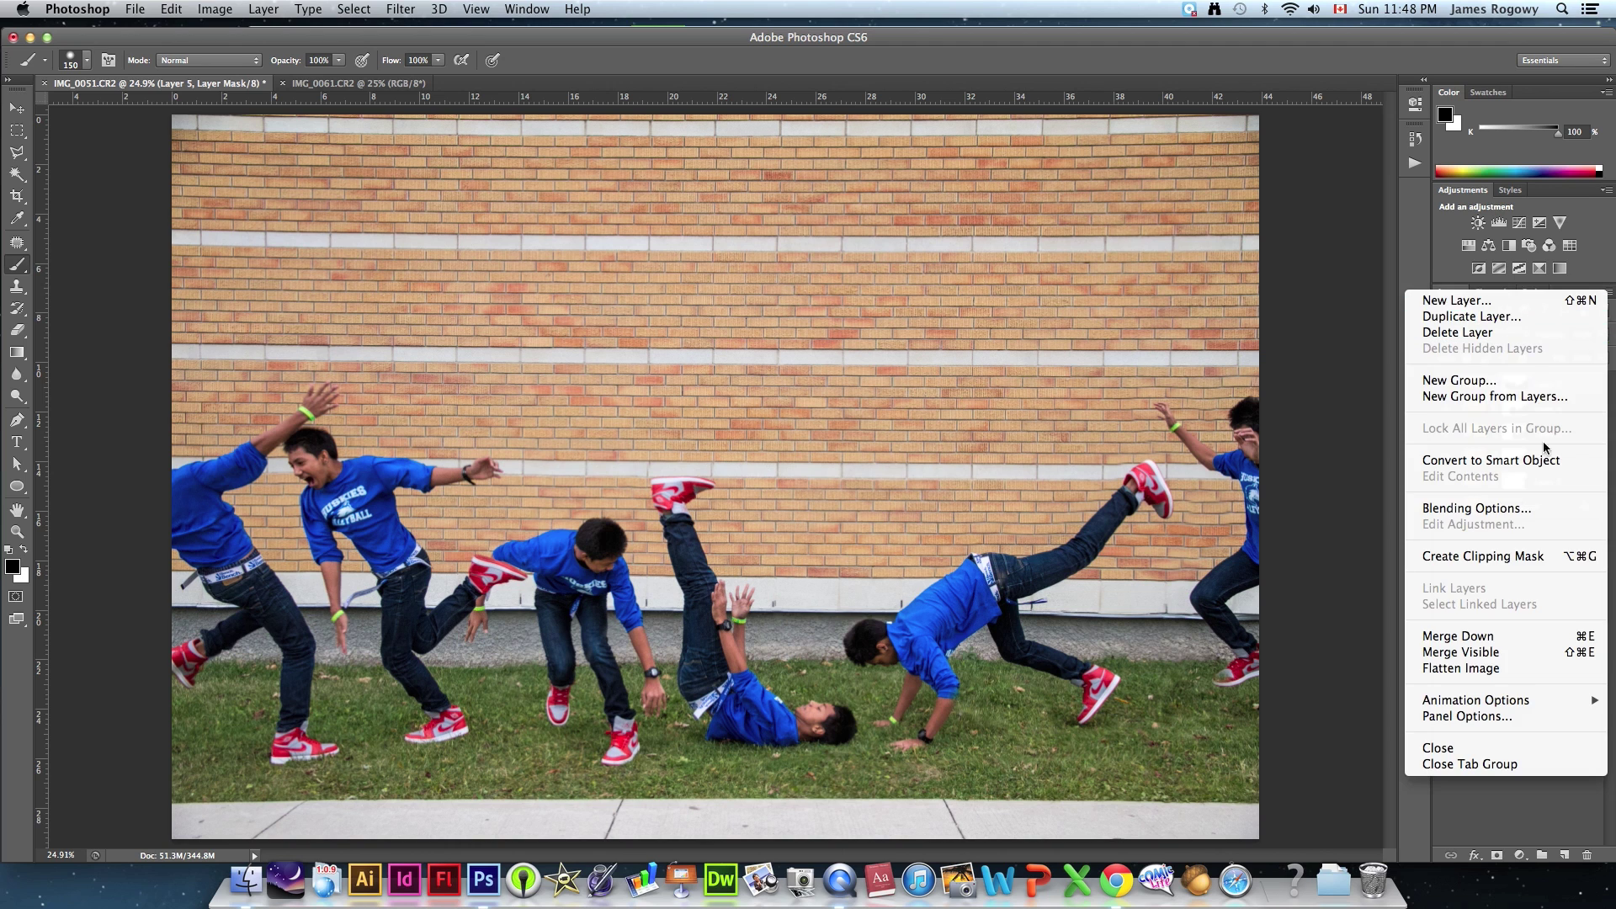
click(1473, 669)
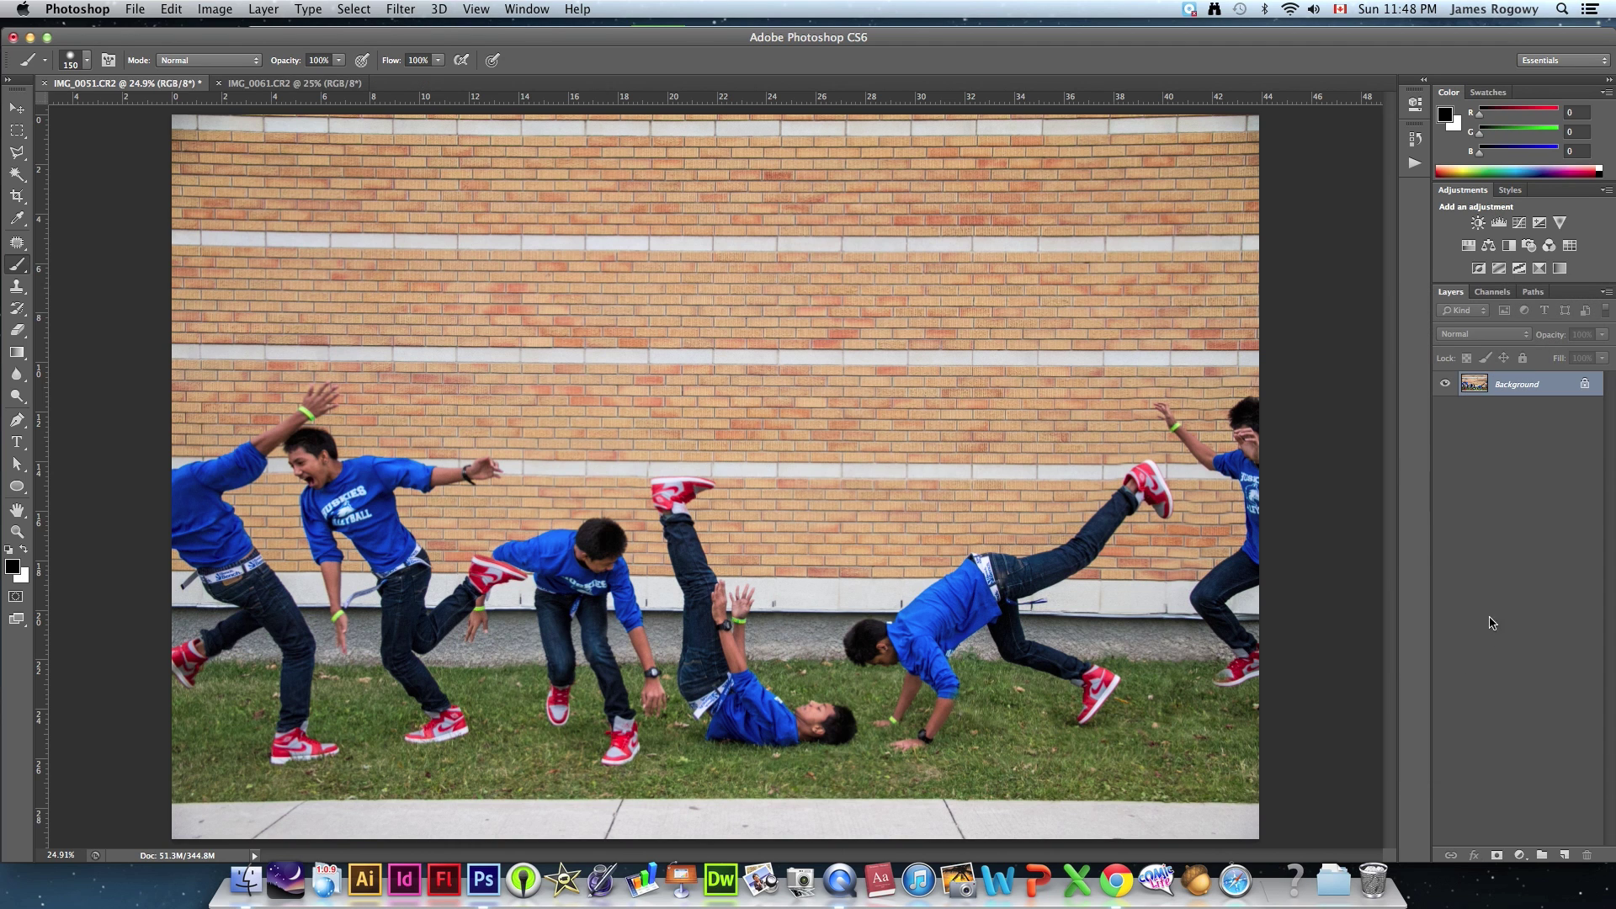
Step: Save the image on the Desktop as framebyframe.tif, accepting the TIFF options
click(137, 9)
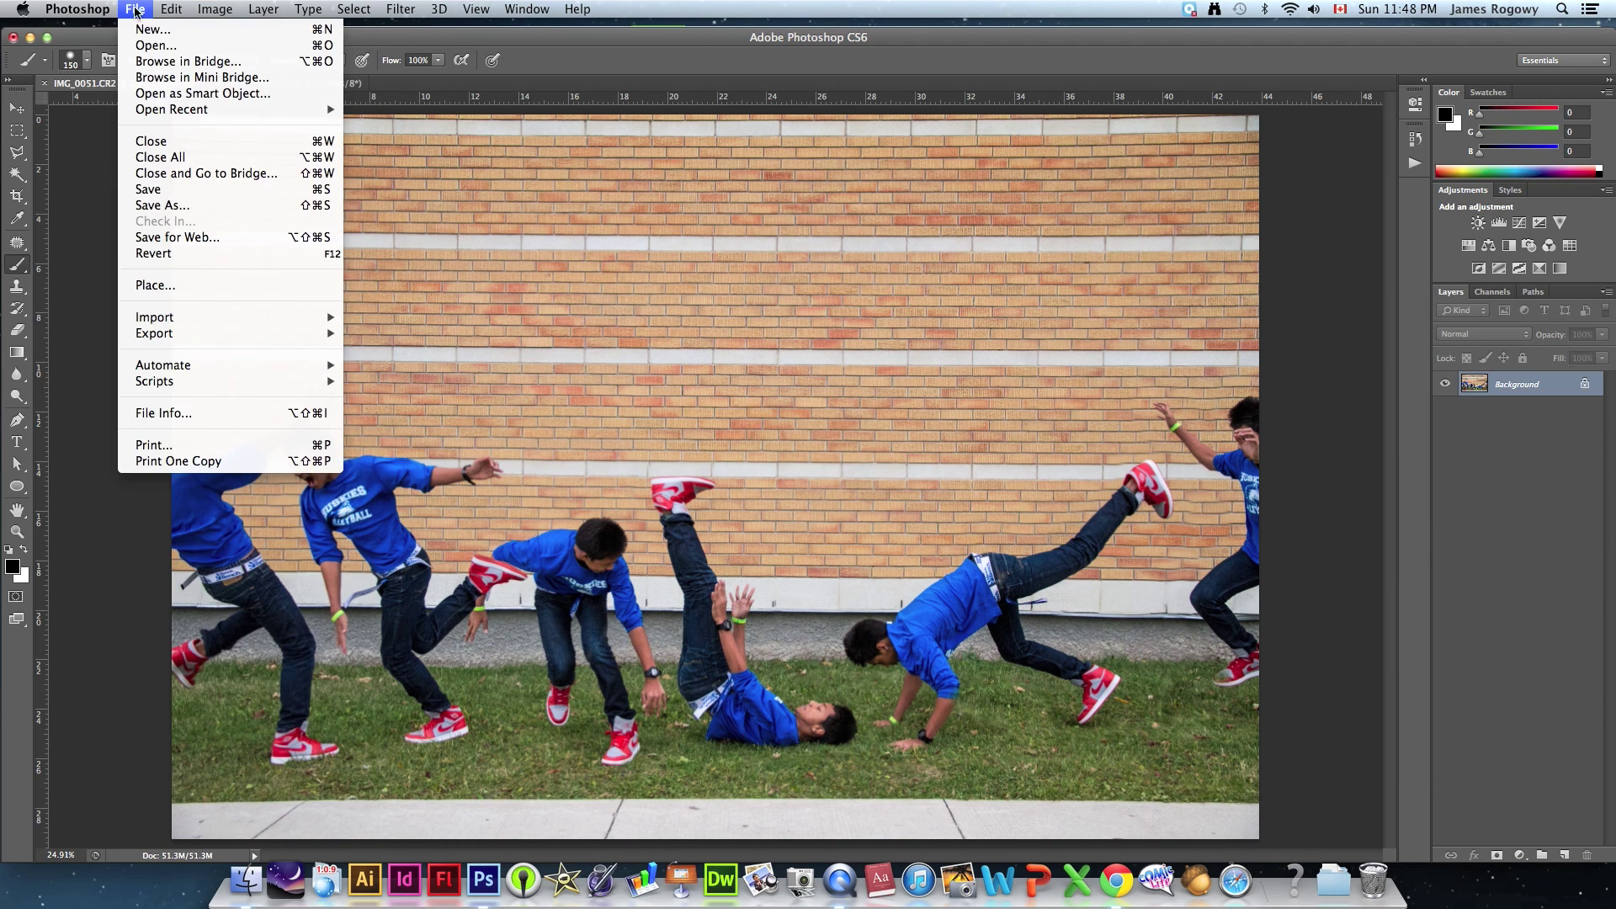
key(Escape)
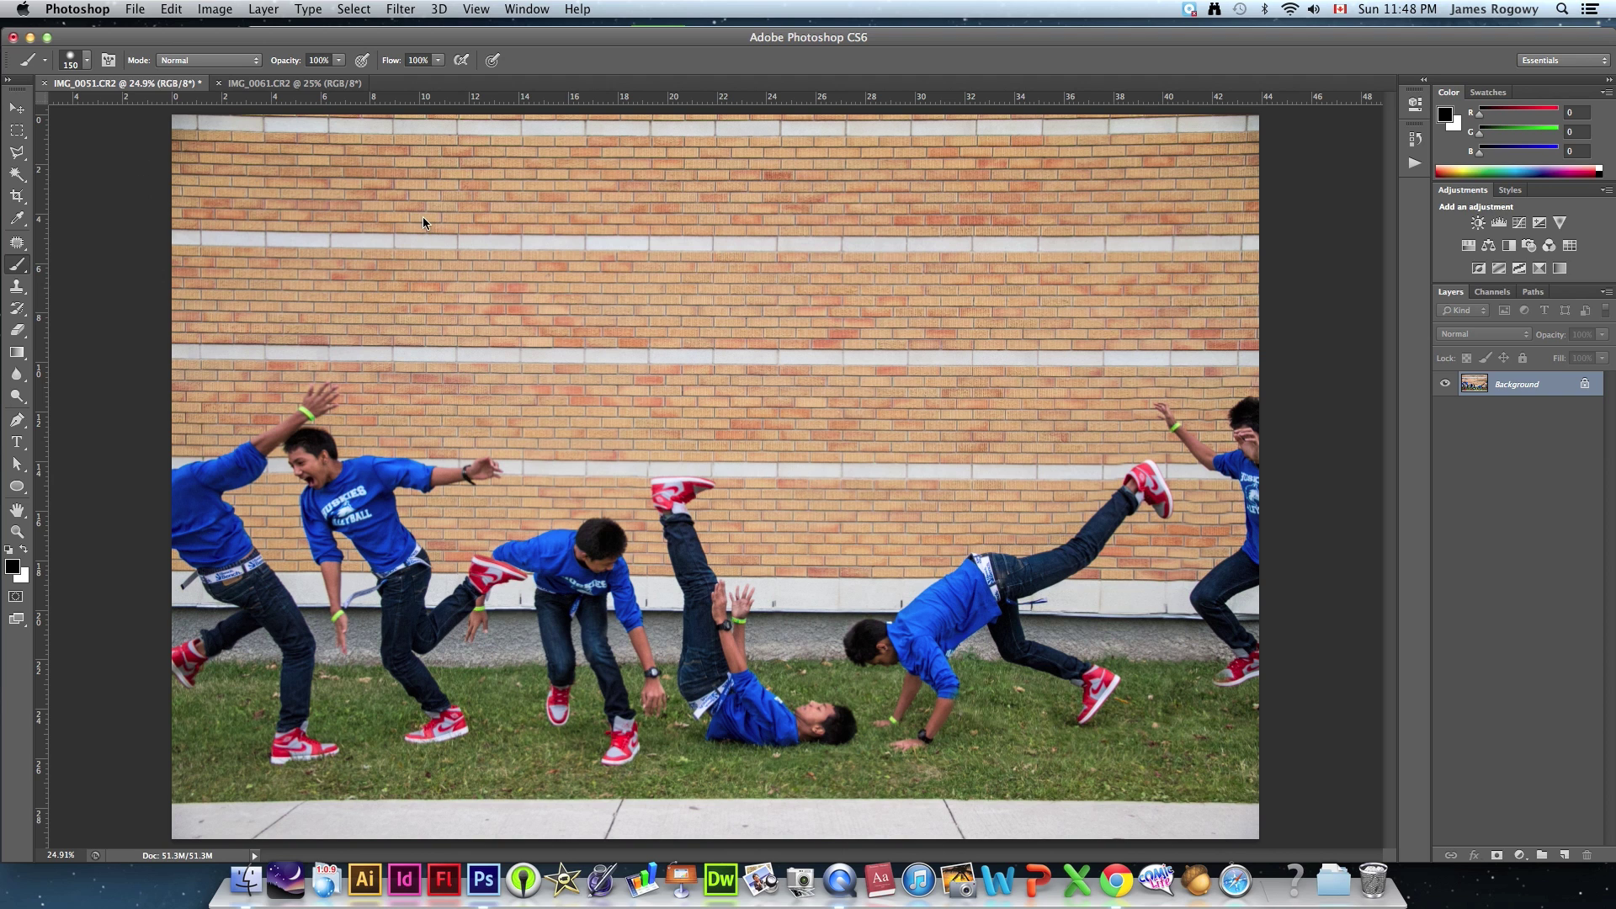
click(577, 260)
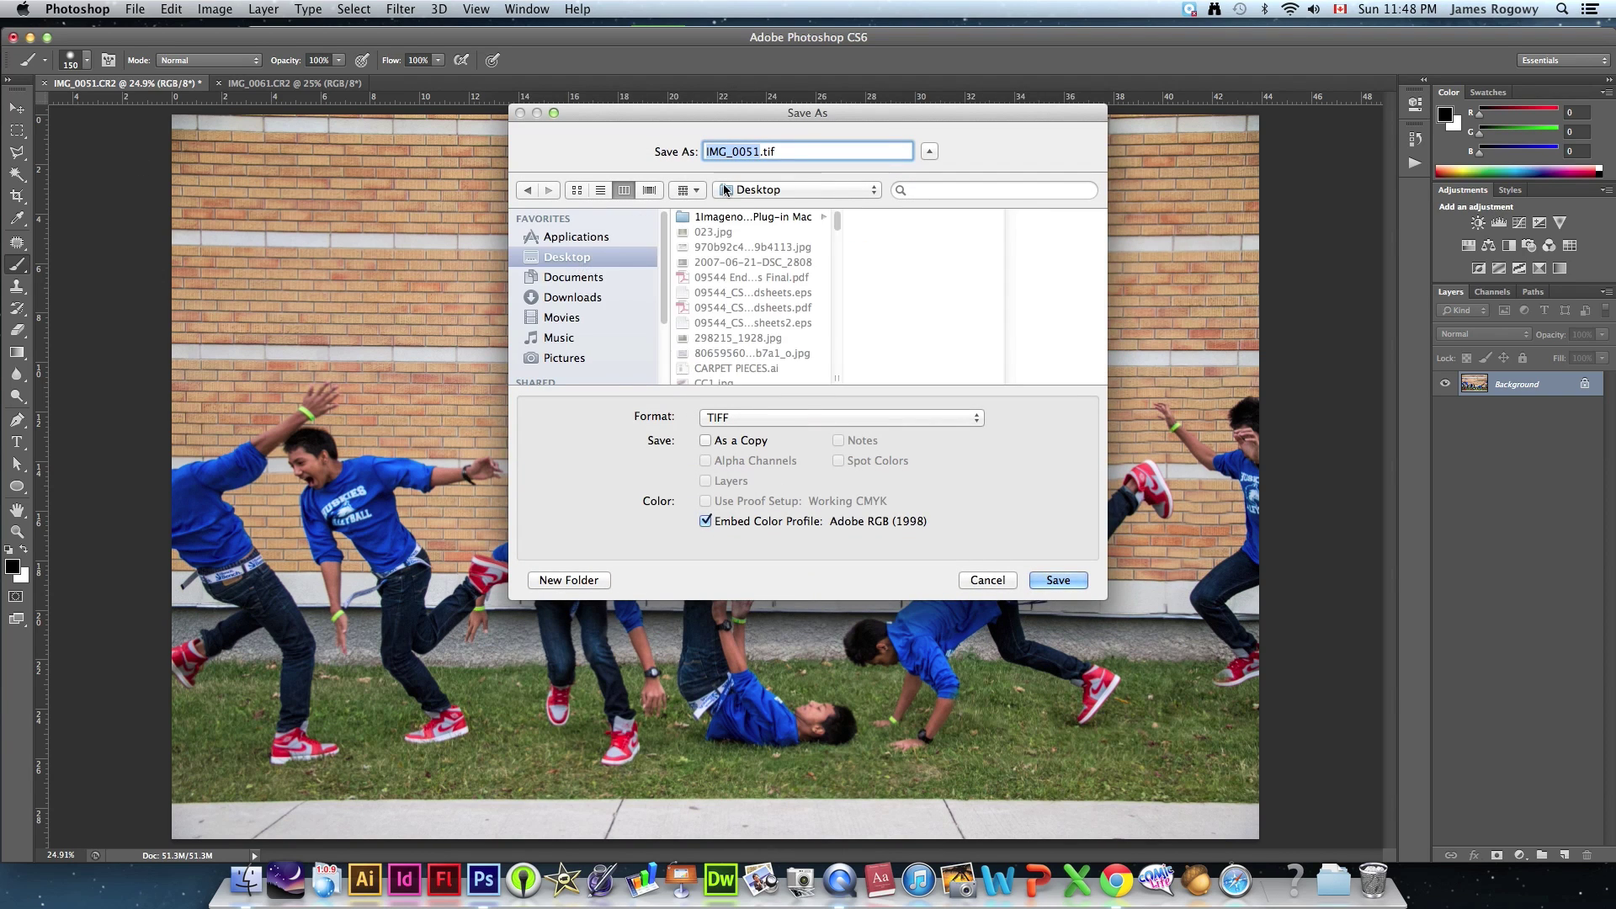
text(framebyframe)
key(Return)
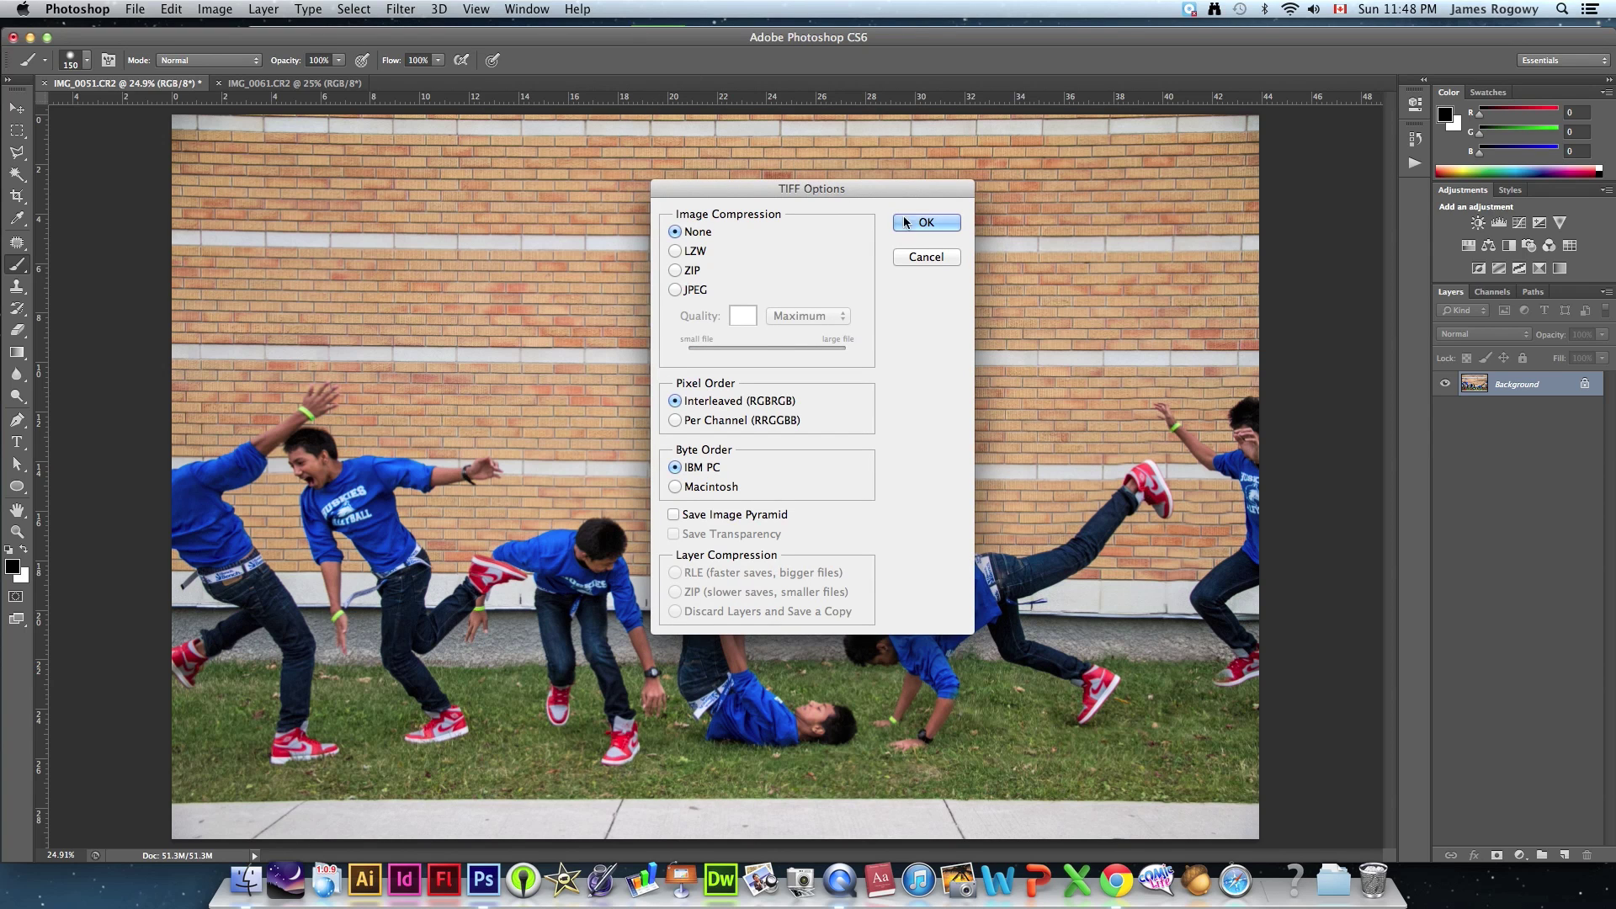
click(913, 222)
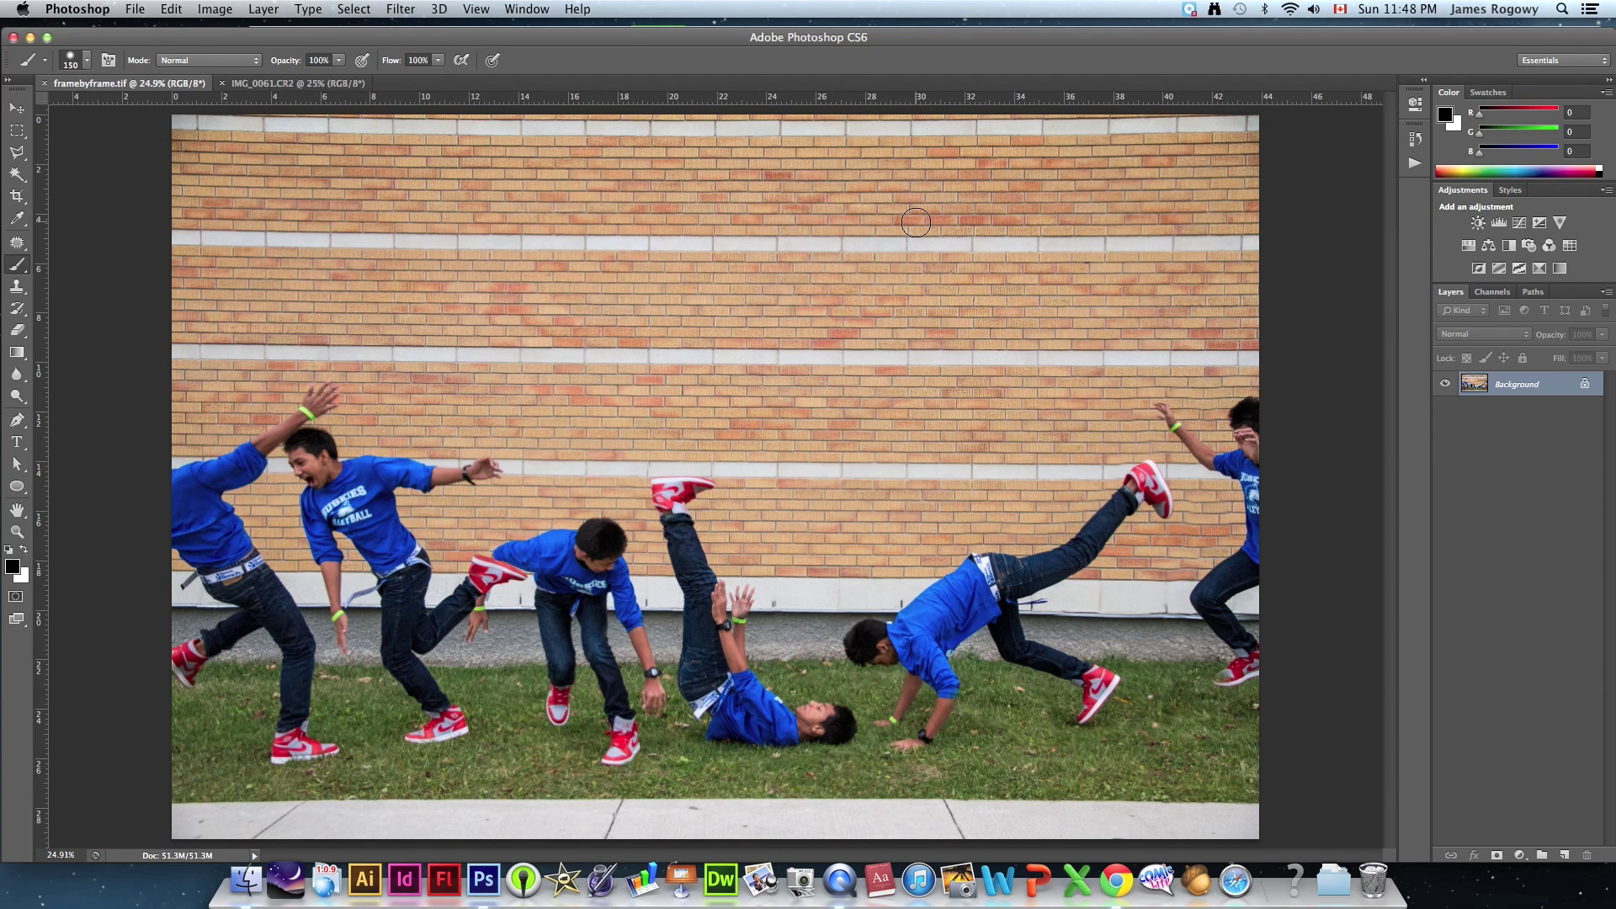